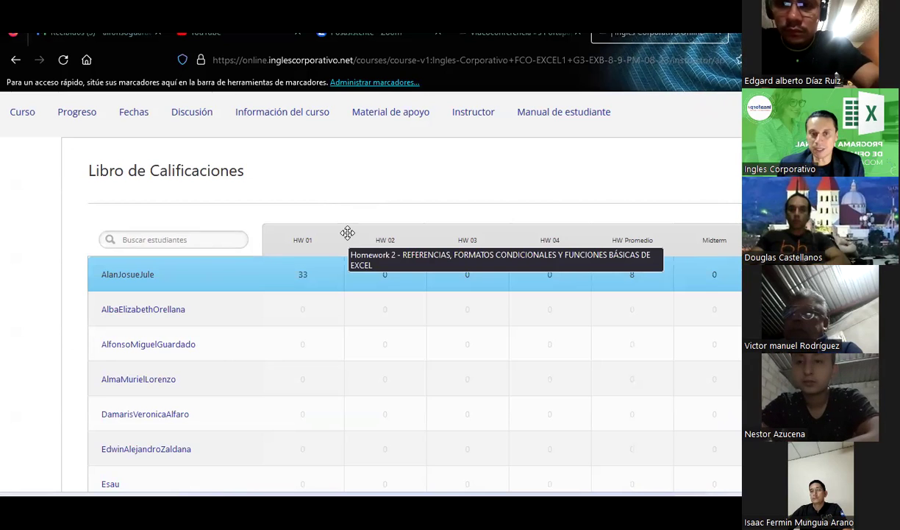
Scroll through the Inglés Corporativo Online gradebook to review the students' HW and Midterm scores
scroll(347, 233, "down", 5)
scroll(347, 232, "down", 1)
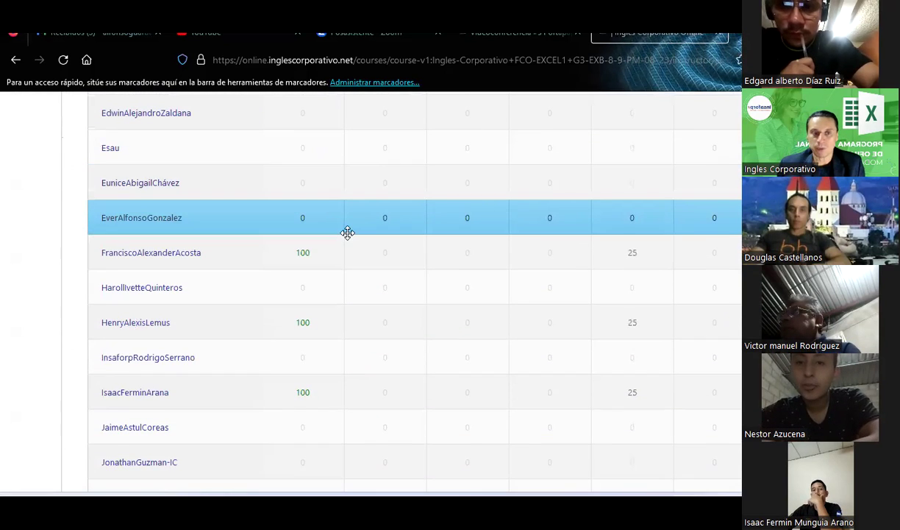
scroll(347, 233, "down", 1)
scroll(348, 233, "down", 1)
scroll(348, 232, "down", 1)
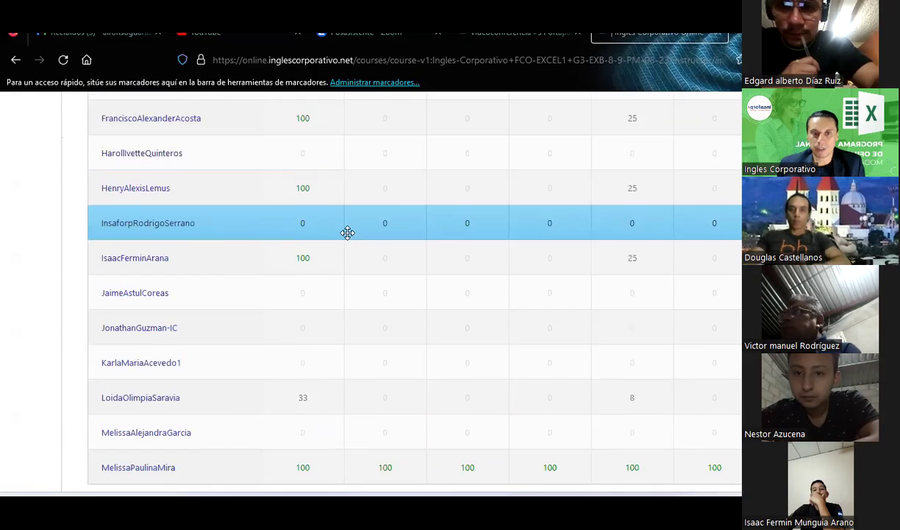
scroll(347, 232, "down", 1)
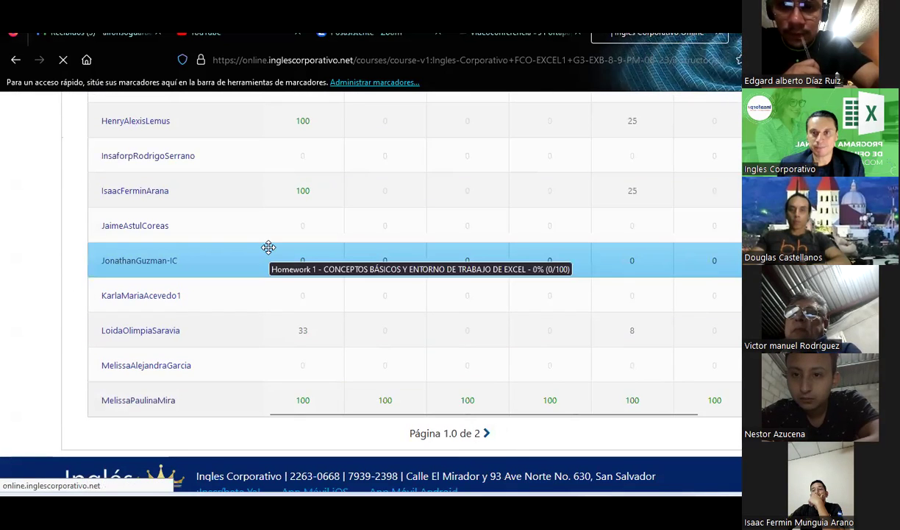
scroll(387, 319, "down", 4)
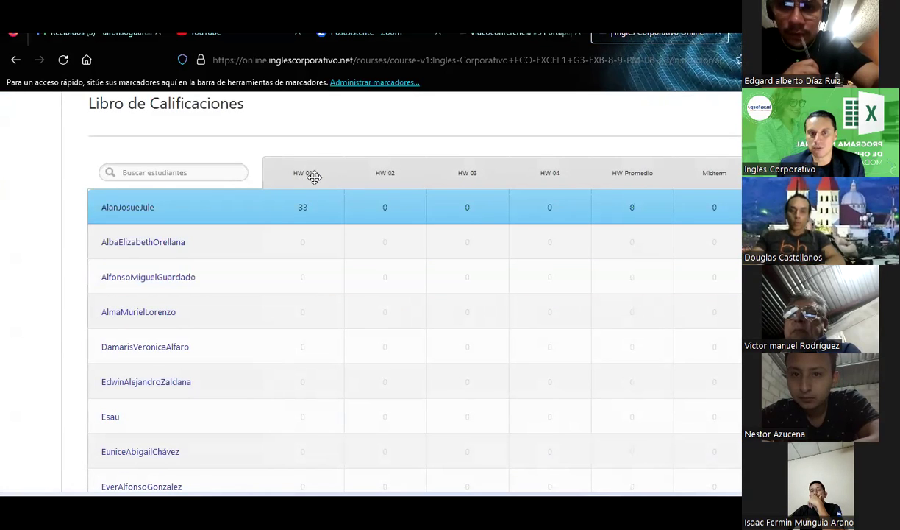
scroll(347, 283, "down", 2)
scroll(348, 284, "down", 2)
scroll(347, 284, "down", 1)
scroll(347, 284, "down", 1)
scroll(347, 284, "down", 1)
scroll(347, 284, "down", 1)
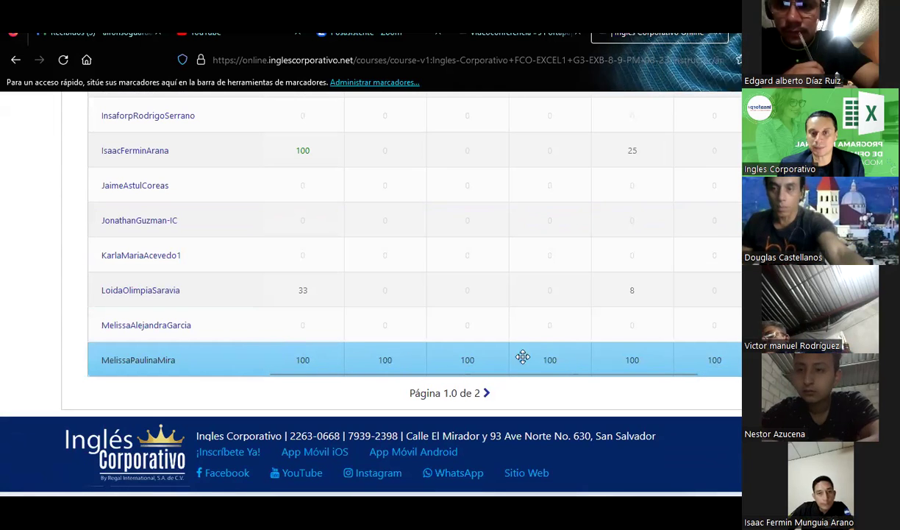
scroll(153, 233, "up", 2)
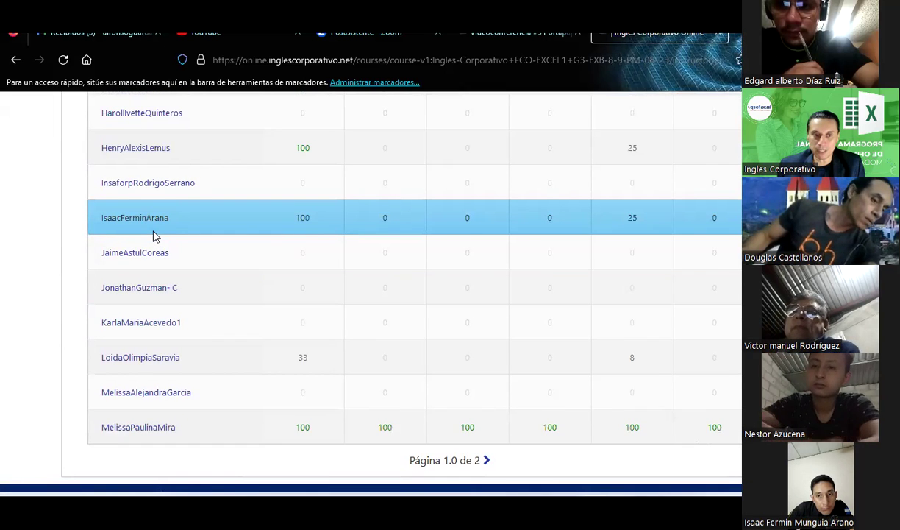
scroll(153, 235, "up", 1)
scroll(155, 235, "up", 3)
scroll(154, 235, "up", 3)
scroll(154, 235, "up", 2)
scroll(155, 235, "up", 2)
scroll(154, 235, "up", 1)
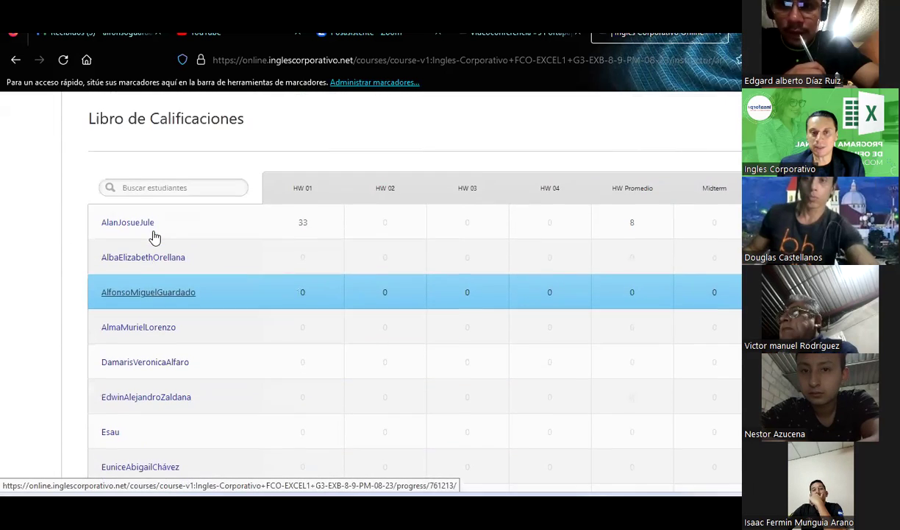
scroll(155, 236, "down", 3)
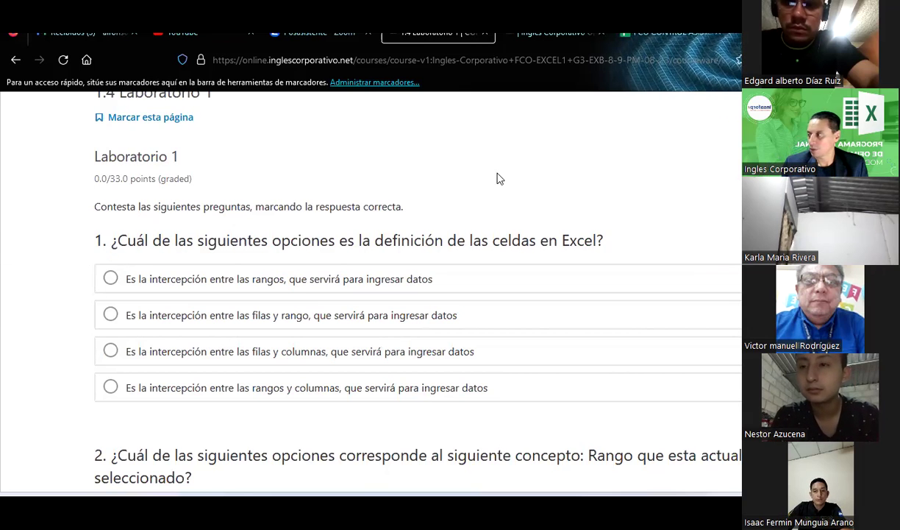
scroll(496, 178, "up", 4)
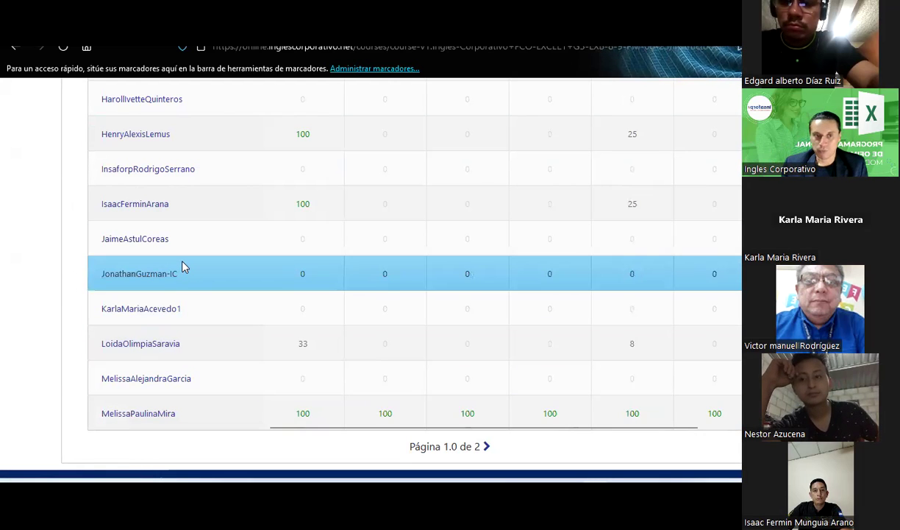
scroll(242, 228, "up", 4)
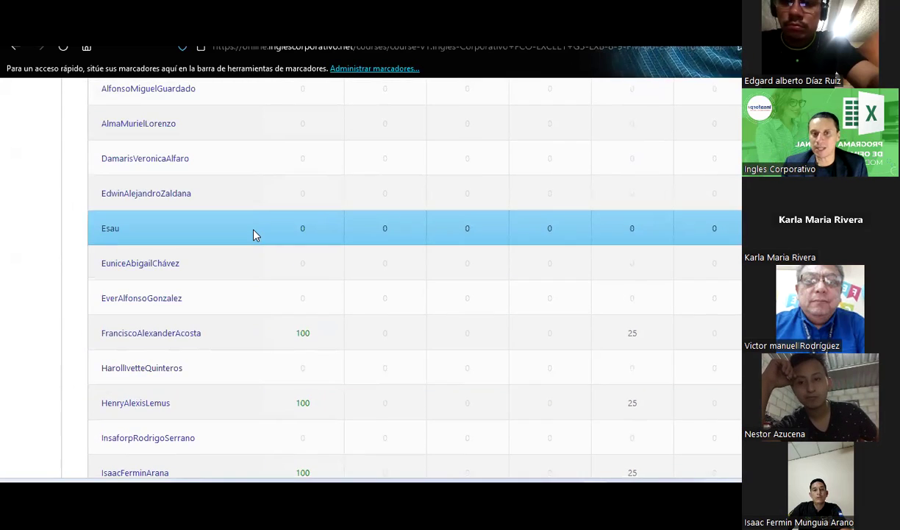
scroll(254, 234, "up", 2)
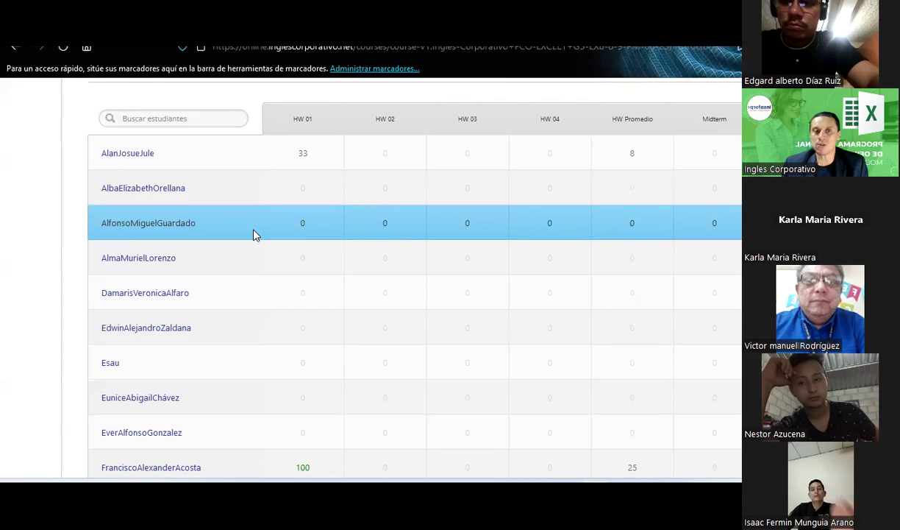
scroll(485, 256, "down", 1)
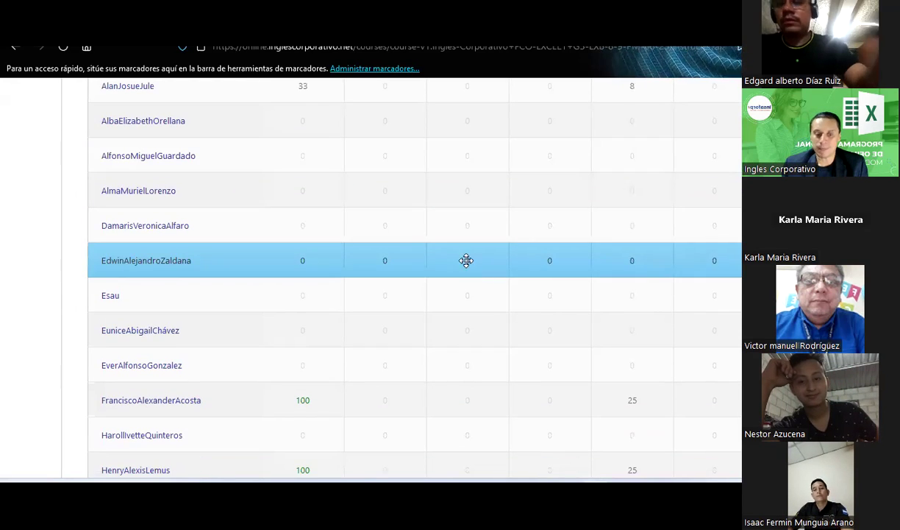
mouse_move(465, 259)
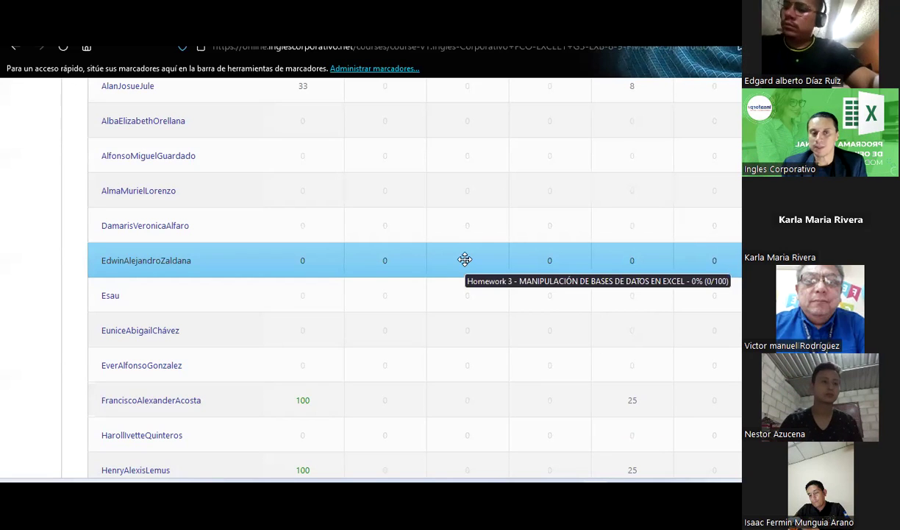
scroll(465, 259, "up", 3)
scroll(465, 258, "down", 3)
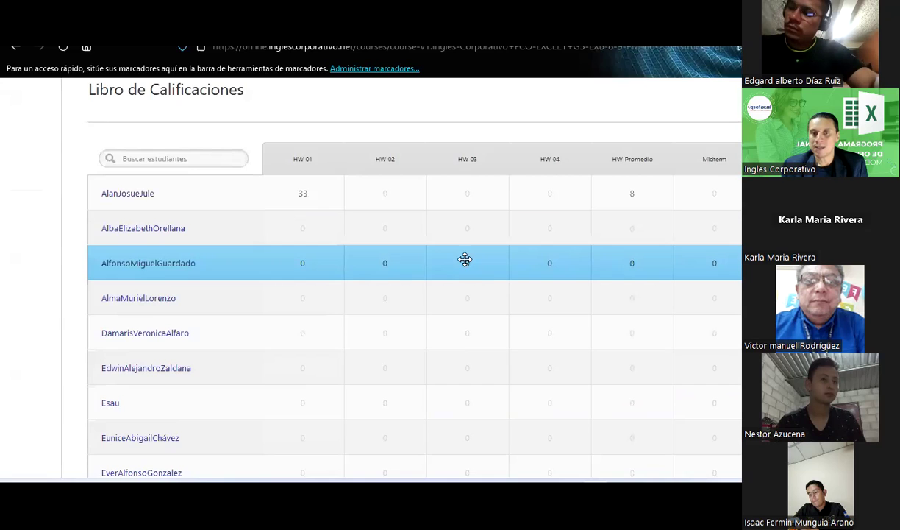
scroll(465, 259, "down", 1)
scroll(465, 259, "down", 2)
scroll(465, 259, "down", 1)
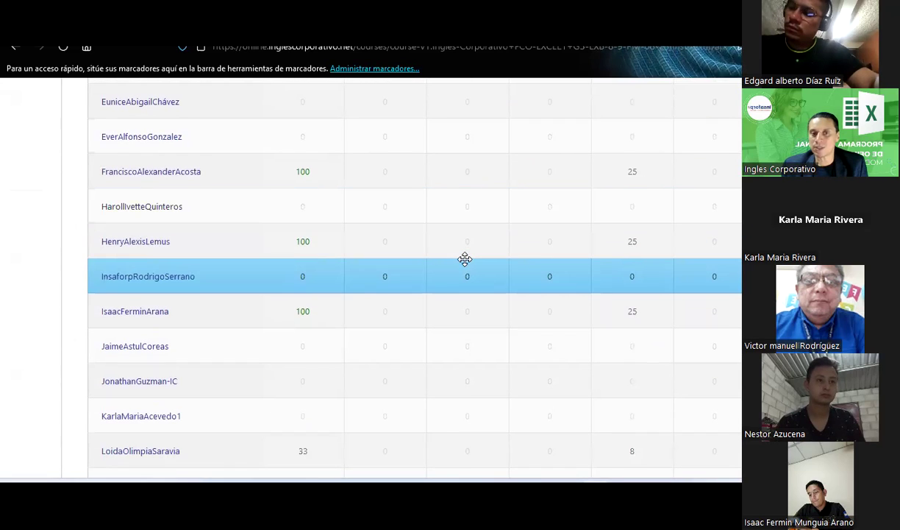
scroll(465, 259, "down", 1)
scroll(464, 259, "down", 2)
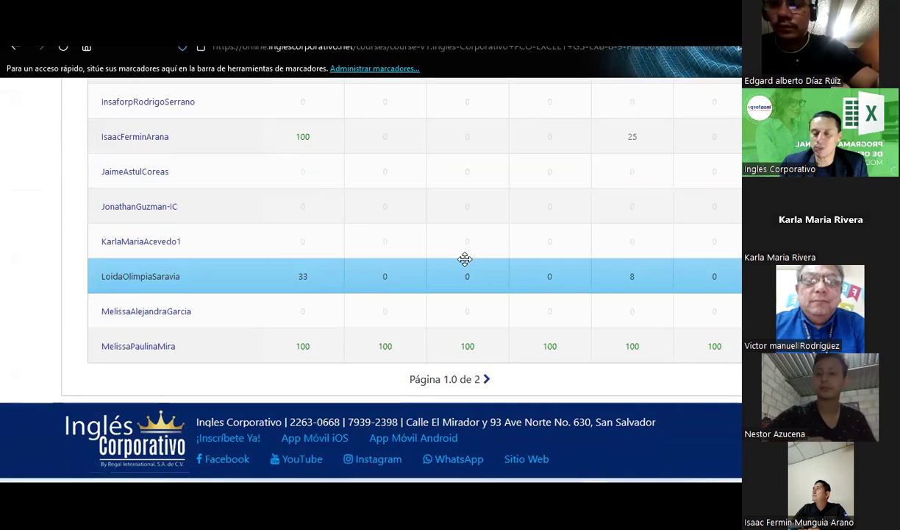
scroll(464, 259, "up", 2)
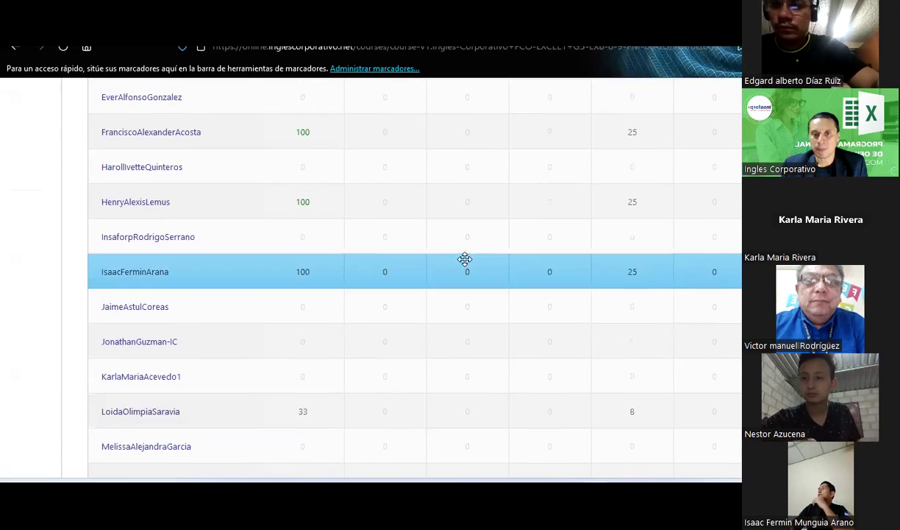
scroll(465, 259, "up", 1)
scroll(465, 259, "up", 1)
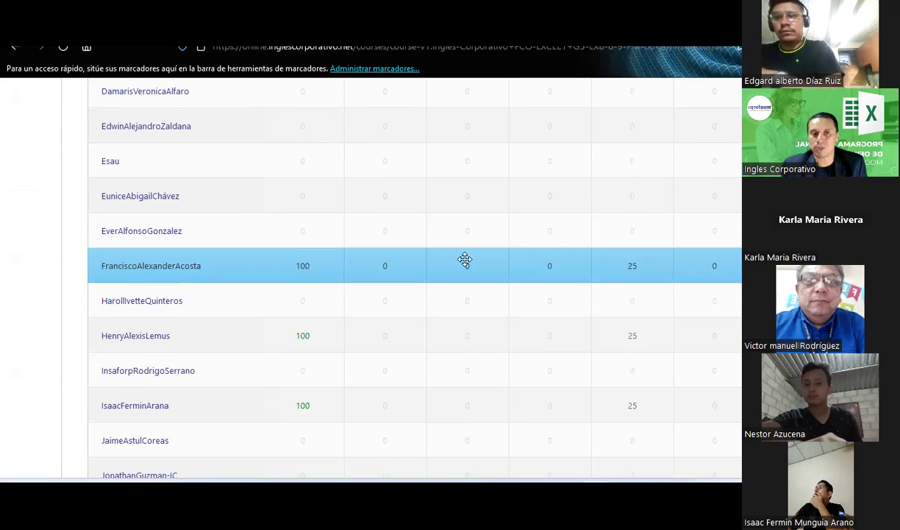
scroll(465, 259, "up", 2)
scroll(465, 259, "up", 2)
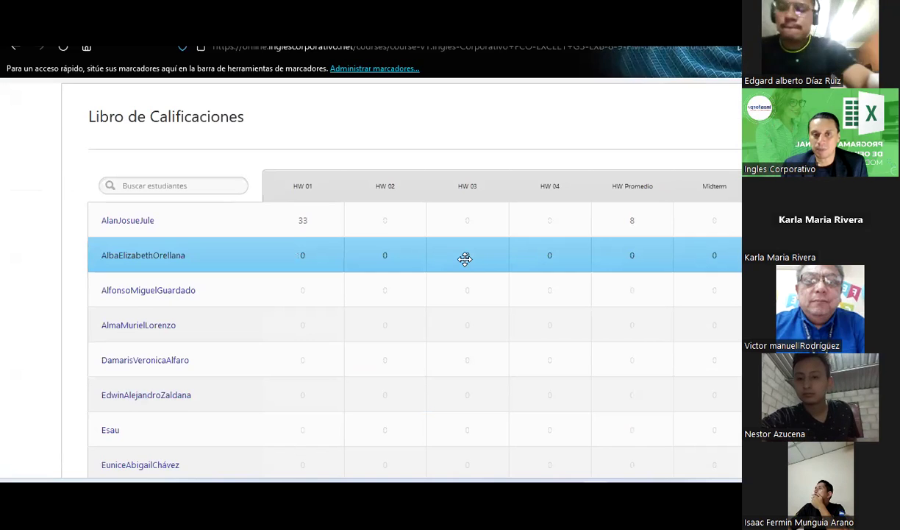
scroll(465, 258, "down", 2)
scroll(465, 259, "down", 1)
scroll(465, 258, "down", 2)
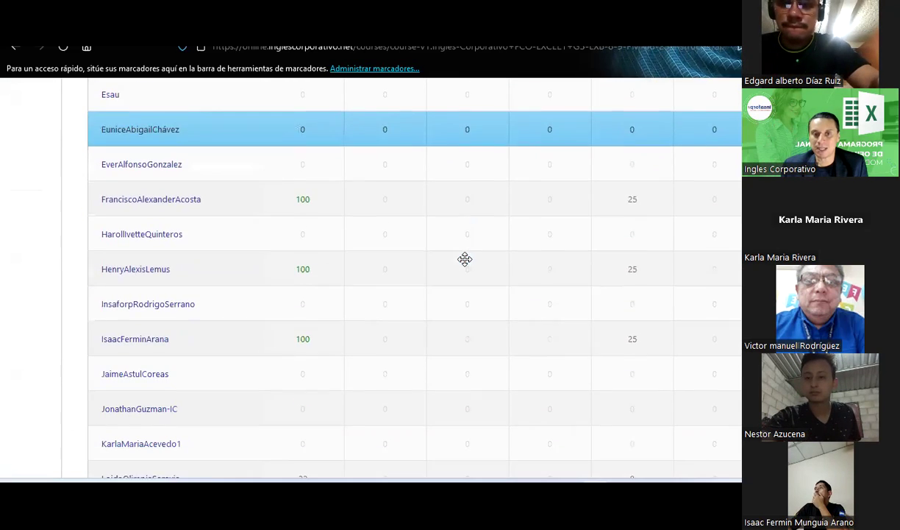
scroll(464, 258, "down", 1)
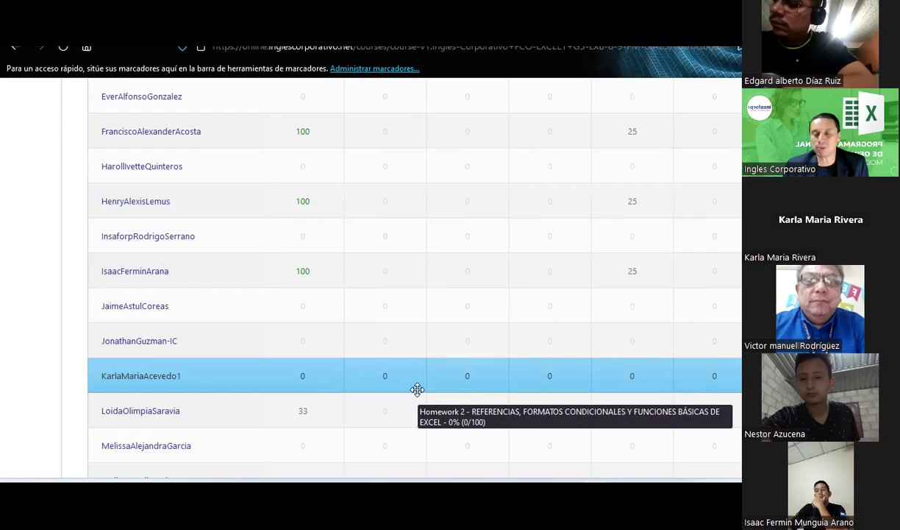
scroll(417, 389, "up", 2)
scroll(417, 390, "up", 2)
scroll(417, 389, "up", 2)
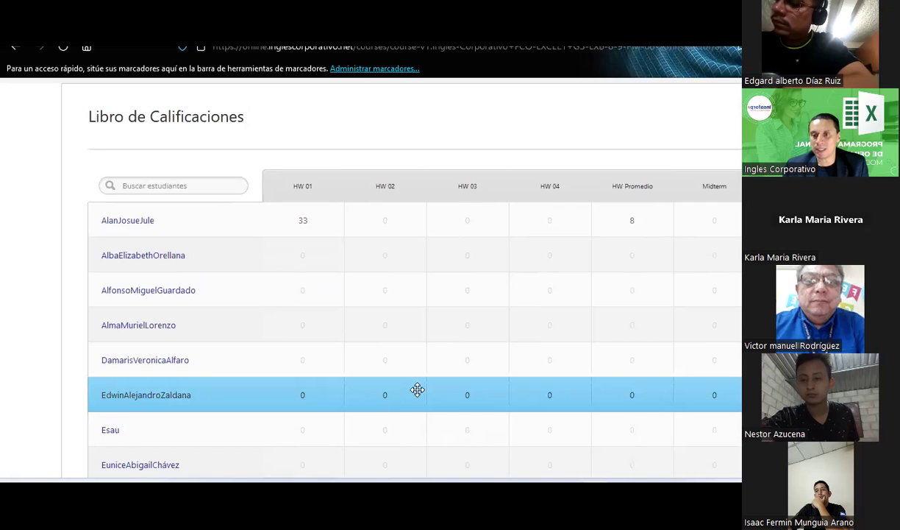
scroll(417, 389, "down", 1)
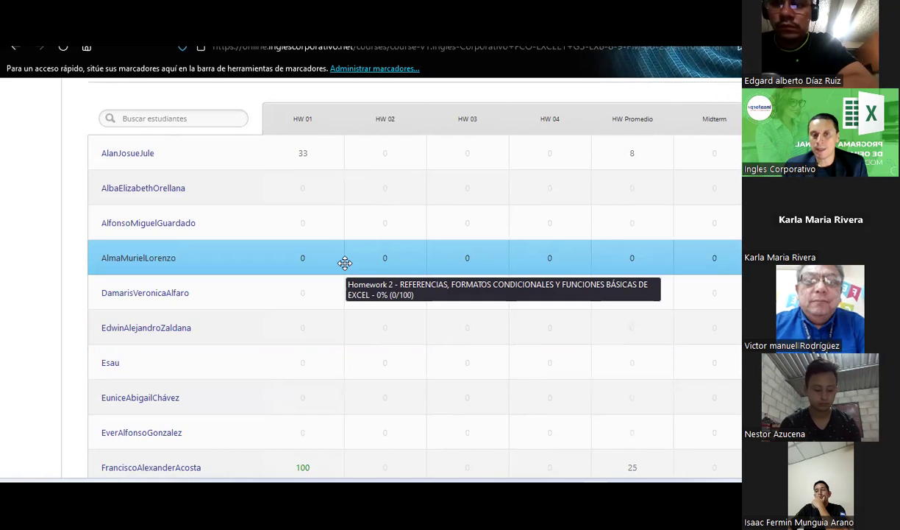
scroll(345, 263, "down", 2)
scroll(345, 263, "down", 3)
scroll(345, 263, "down", 2)
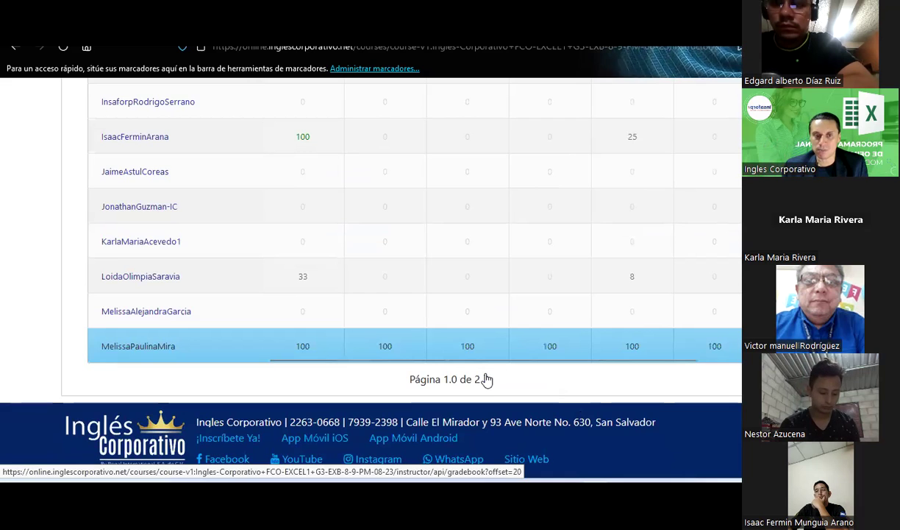
scroll(355, 170, "down", 3)
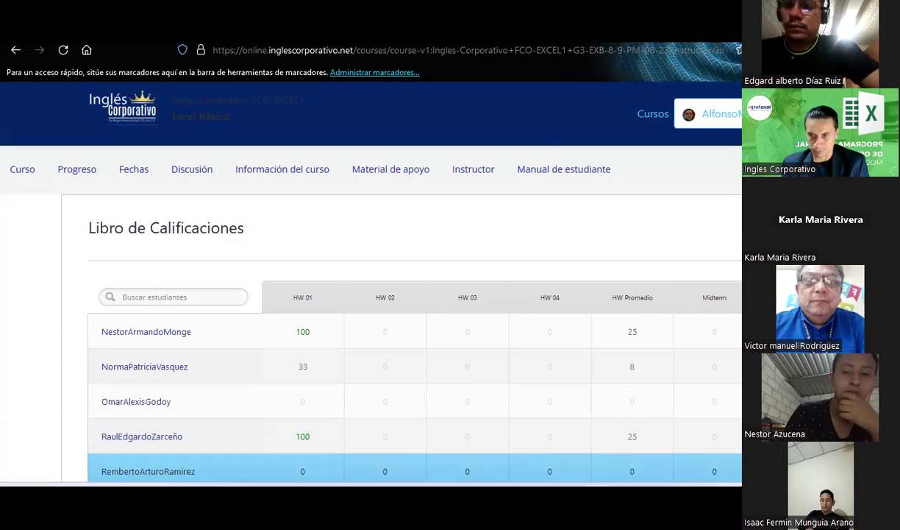
Switch to the Portapapeles de EXCEL presentation and advance past Objetivo to slide 3's clipboard definition
key("alt+Tab")
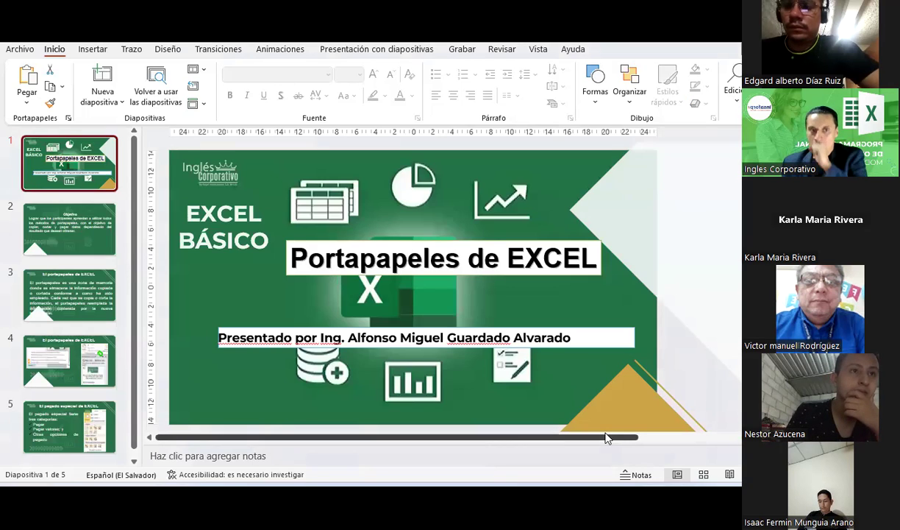
left_click(86, 239)
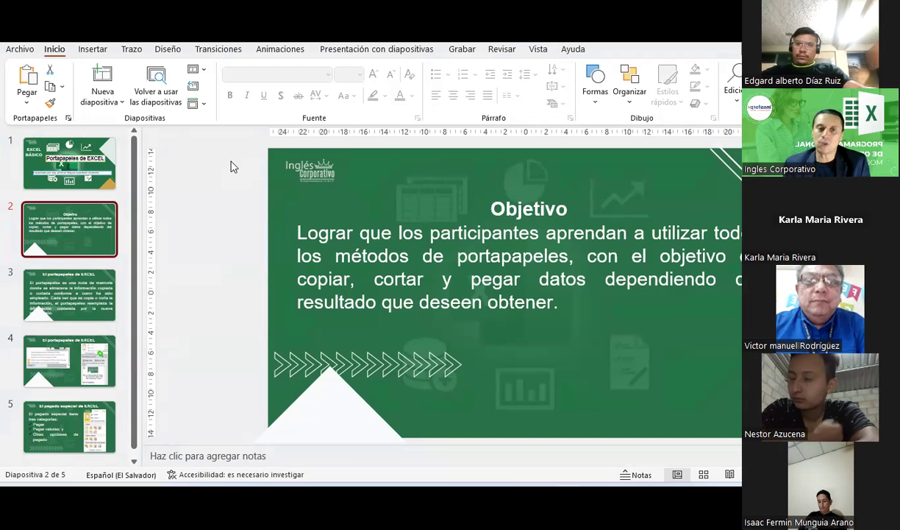
left_click(63, 283)
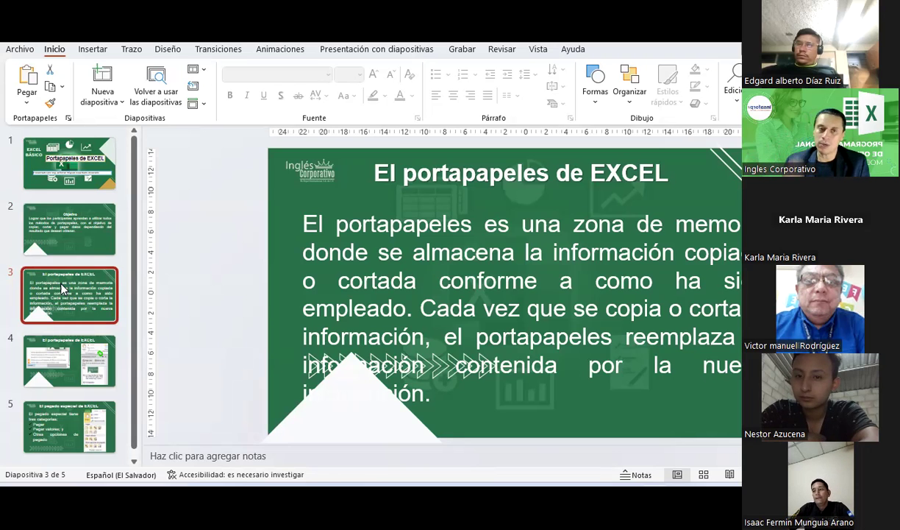
Open and close the Office clipboard pane, then browse the Pegar paste options
left_click(67, 120)
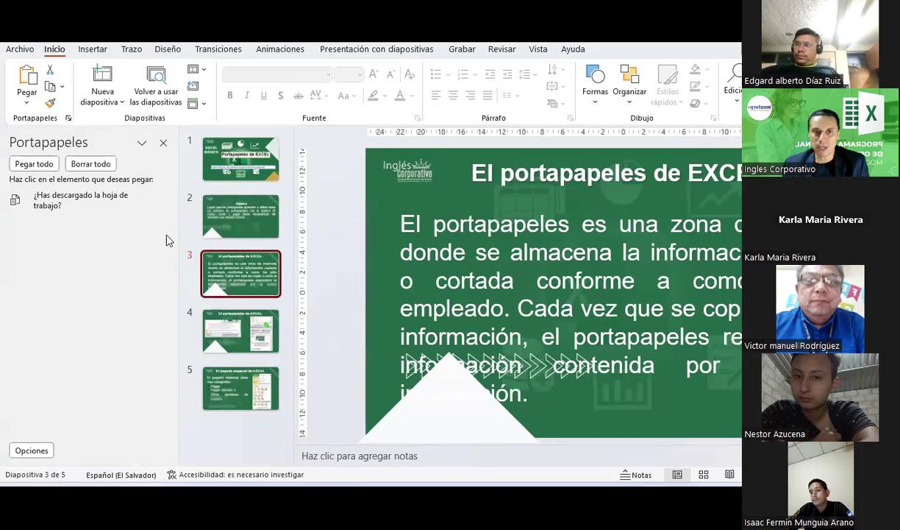
left_click(163, 143)
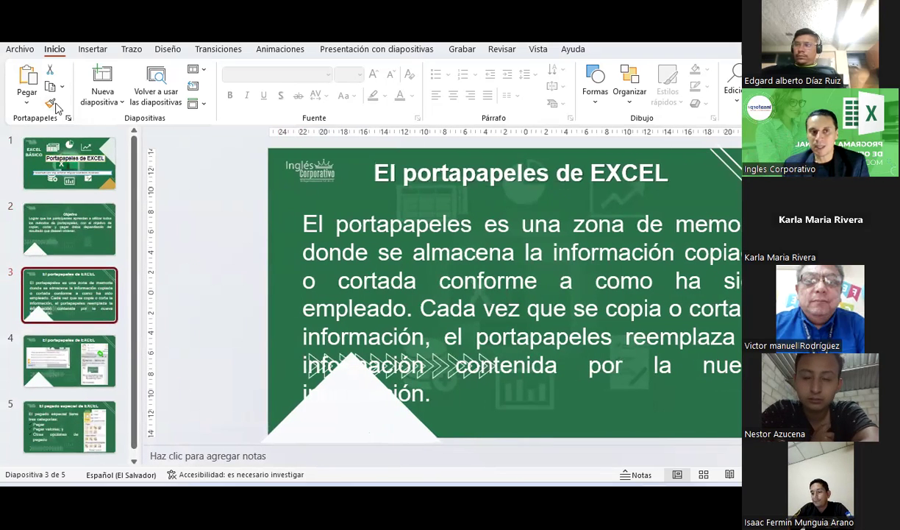
left_click(33, 89)
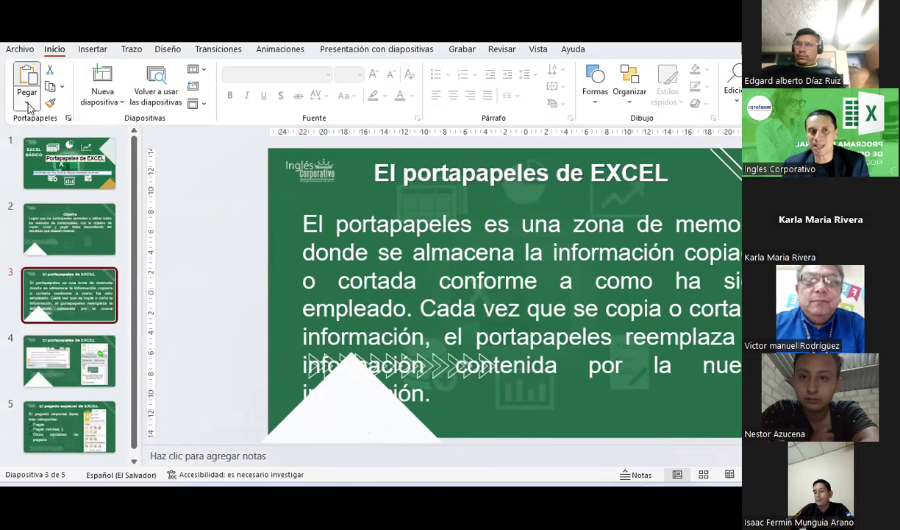
left_click(68, 294)
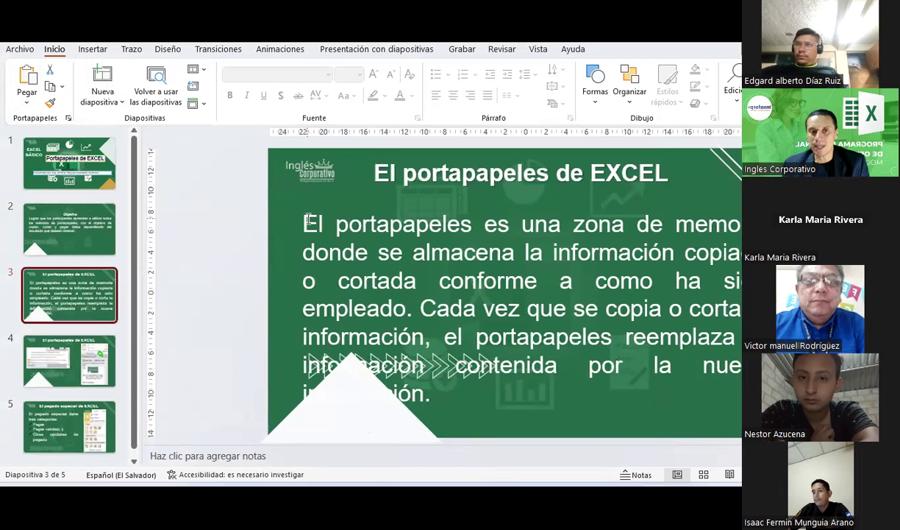
Paste the selected slide paragraph with Conservar solo texto, then show slide 4 on clipboard settings
left_click_drag(303, 221, 439, 281)
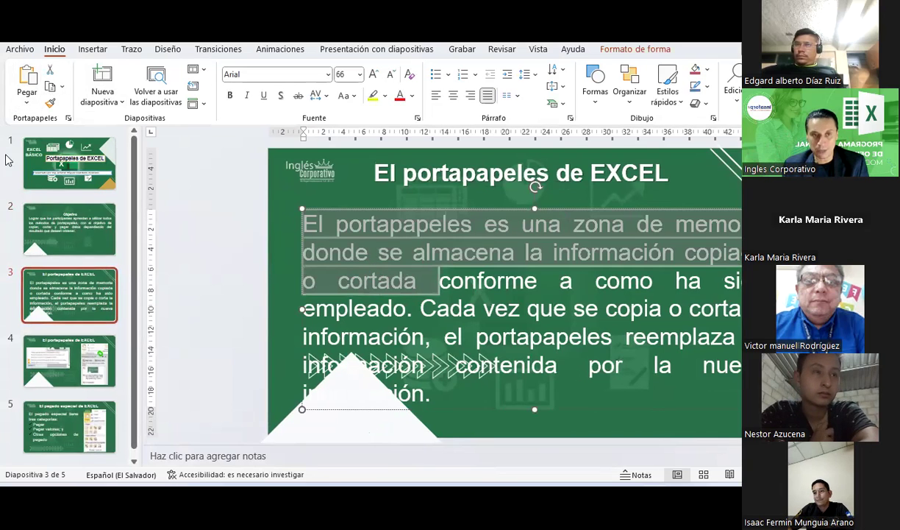
left_click(27, 94)
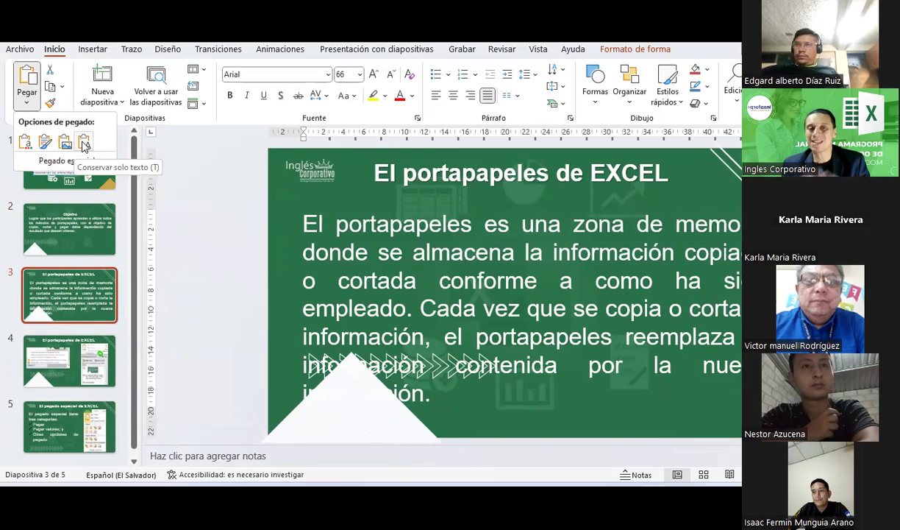
key("t")
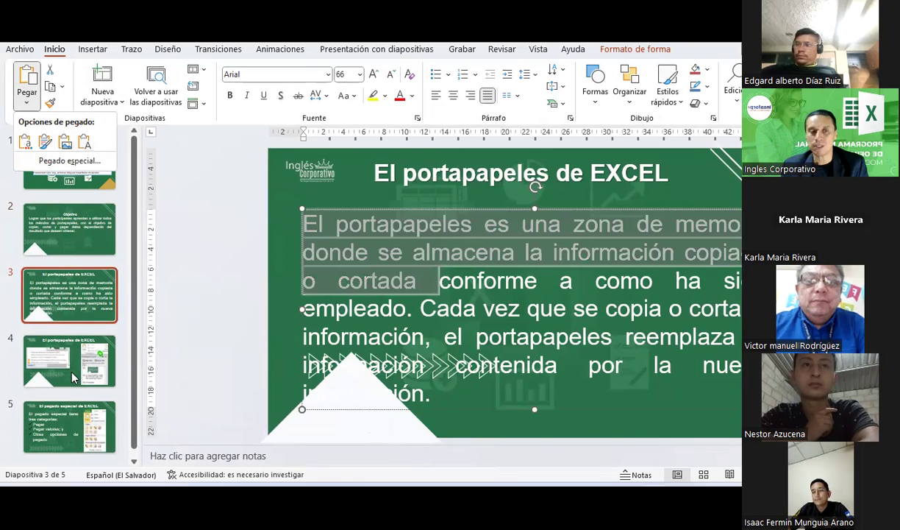
left_click(72, 377)
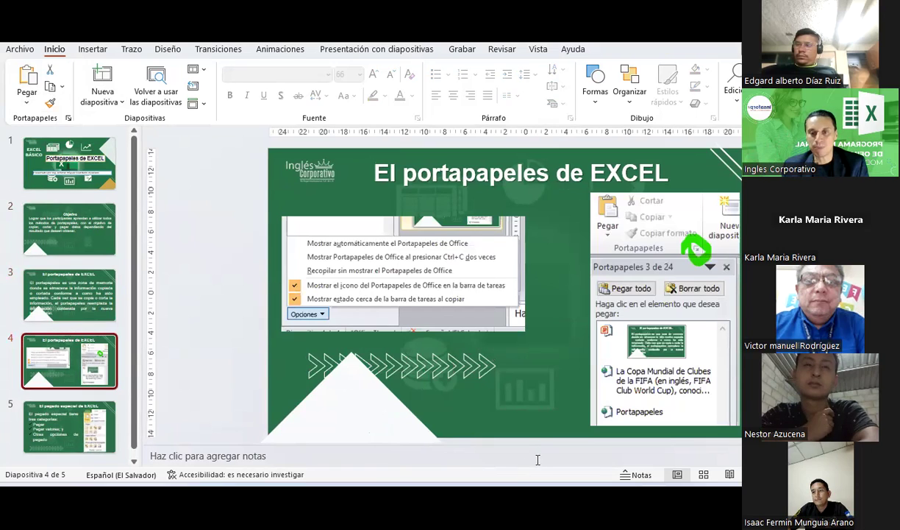
key("alt+Tab")
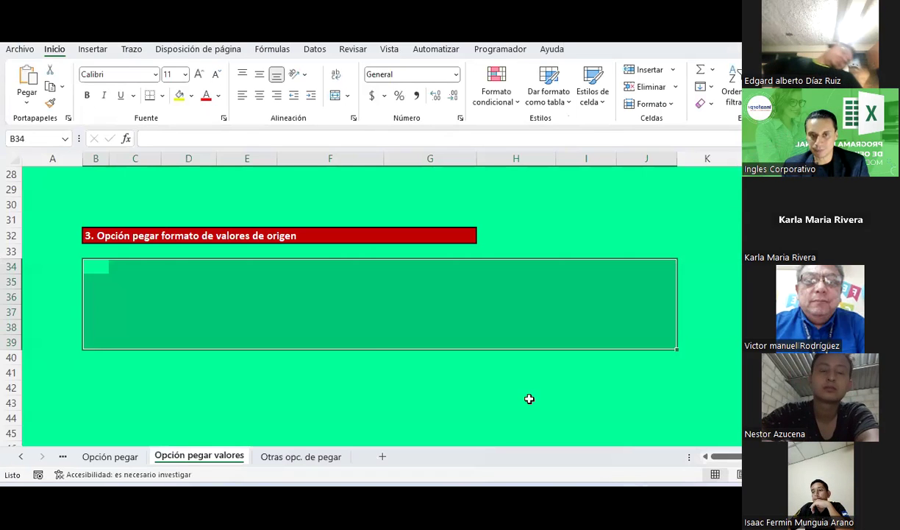
Clear the range selection and inspect the days-to-expiry formula in G7
left_click(257, 295)
scroll(258, 295, "up", 6)
scroll(259, 293, "up", 3)
scroll(259, 293, "up", 1)
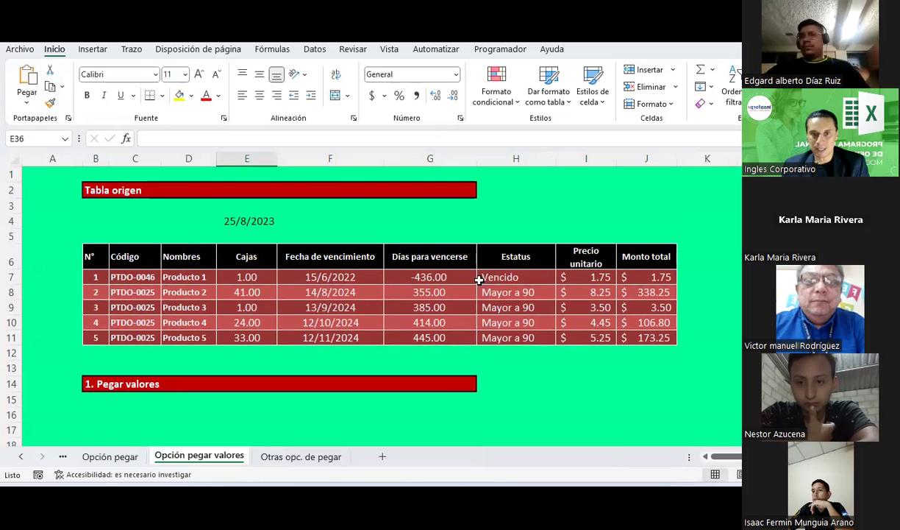
left_click(453, 276)
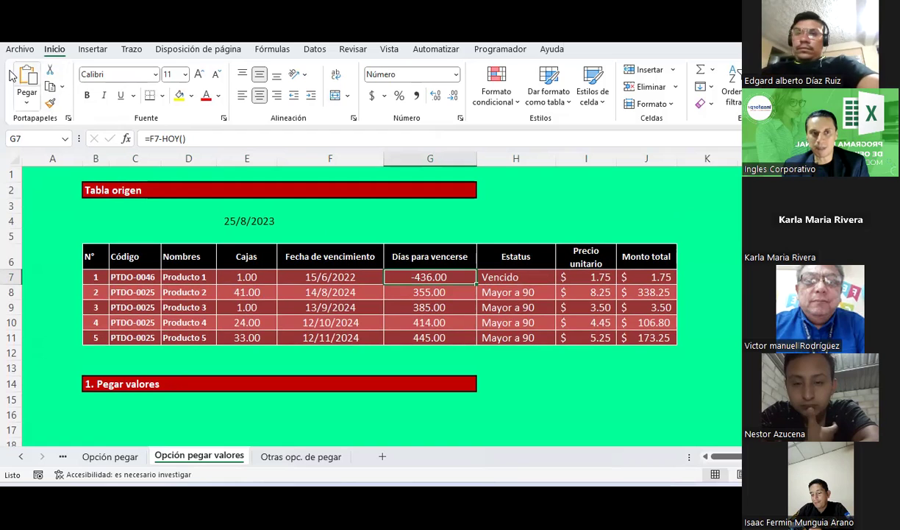
Empty the Office clipboard with Borrar todo and close the clipboard pane
left_click(67, 118)
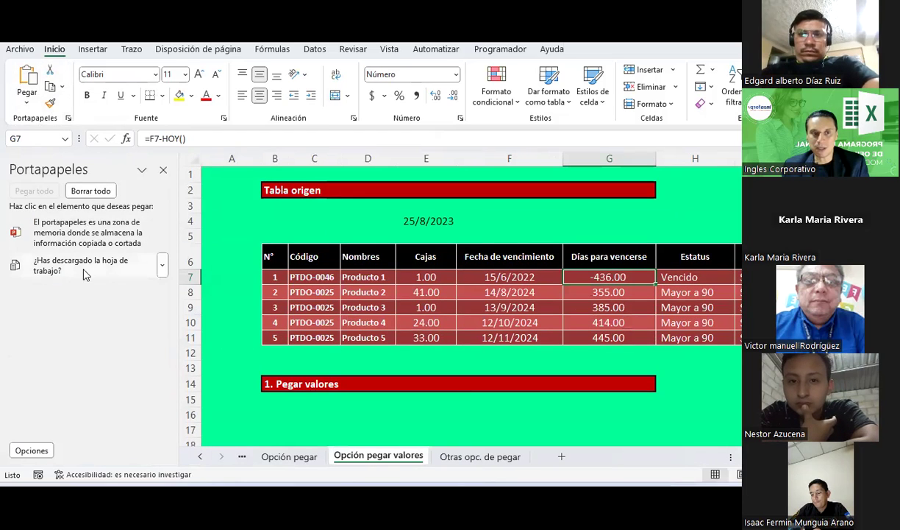
left_click(92, 191)
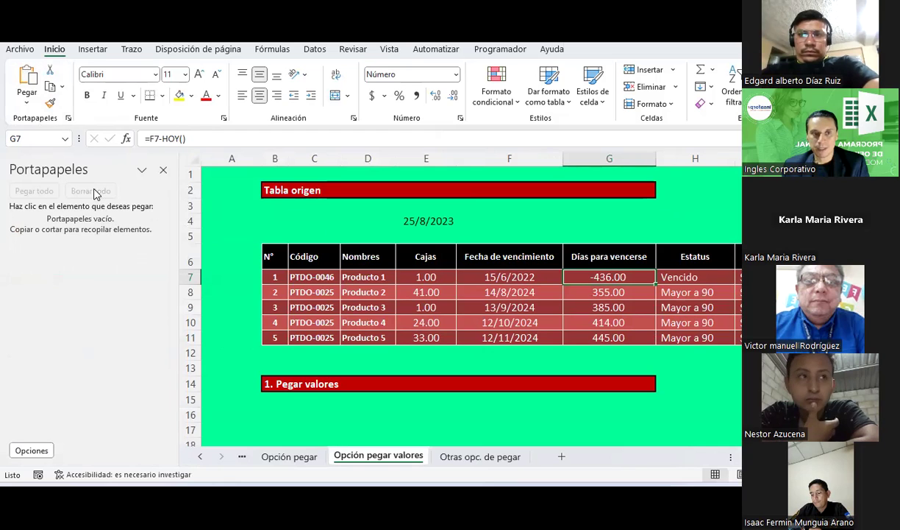
left_click(164, 173)
left_click(319, 234)
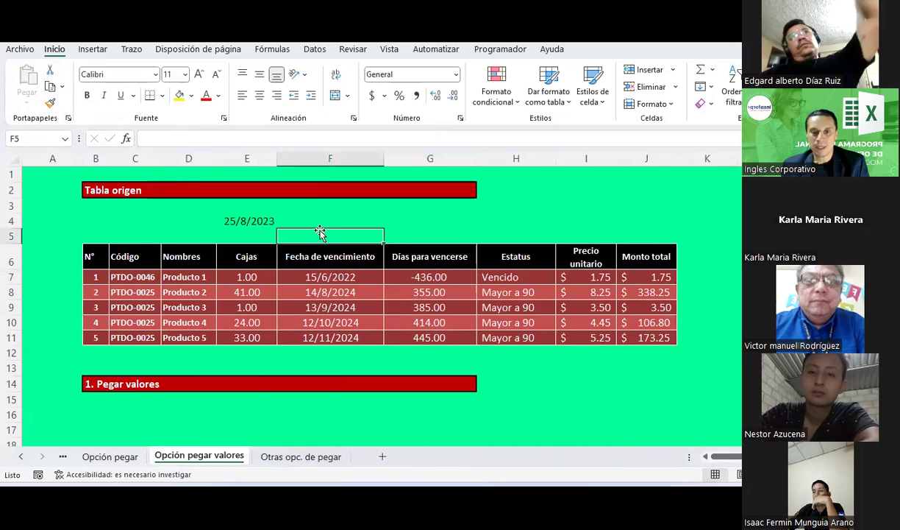
key("alt+Tab")
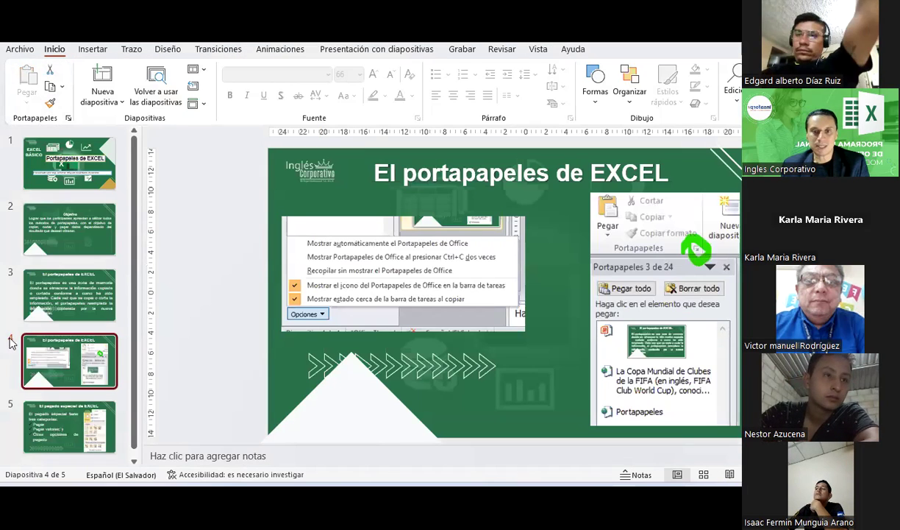
Display slide 5, 'El pegado especial de EXCEL', listing Pegar, Pegar valores and Otras opciones de pegado
left_click(81, 420)
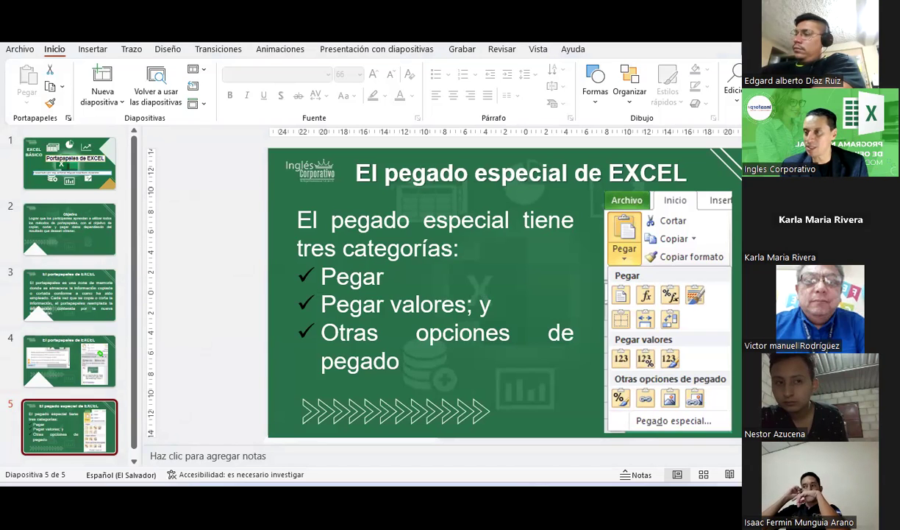
scroll(43, 356, "down", 1)
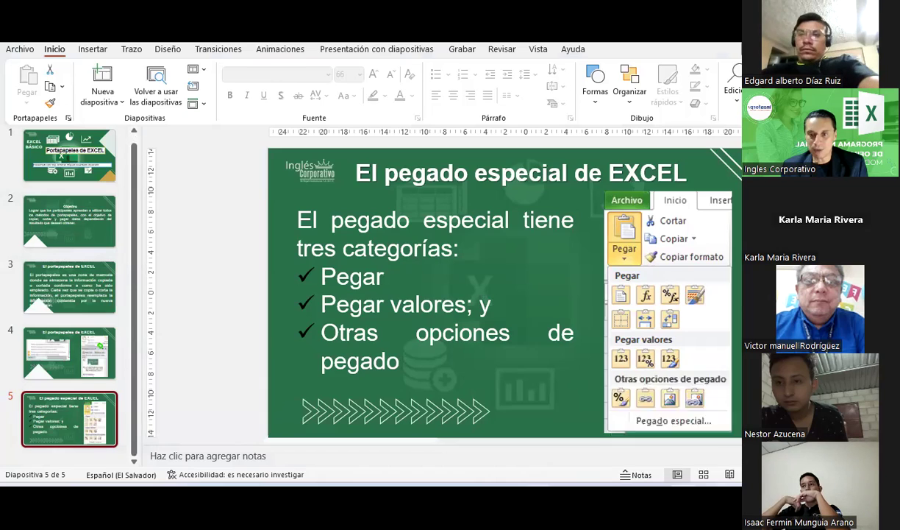
key("alt+Tab")
Paste the copied data over the Código values C7:C11 and product names D7:D11
left_click(527, 303)
scroll(528, 302, "down", 1)
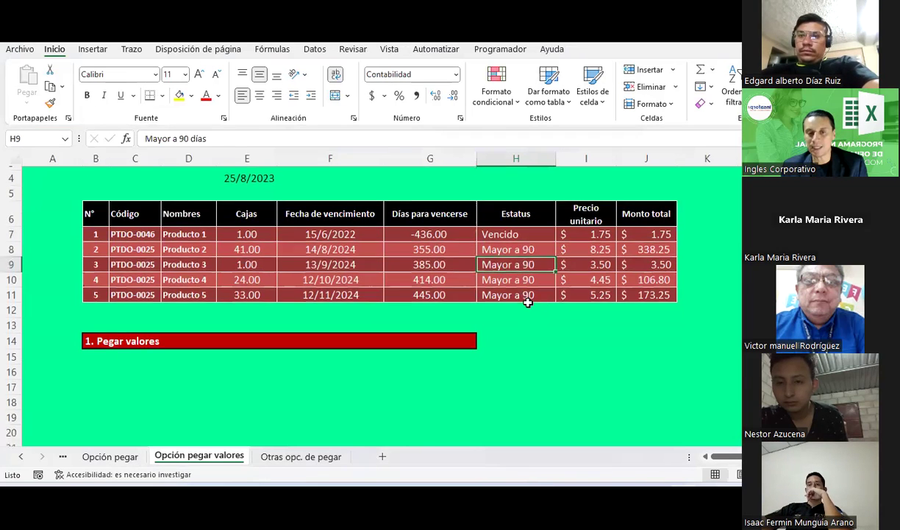
scroll(528, 303, "up", 1)
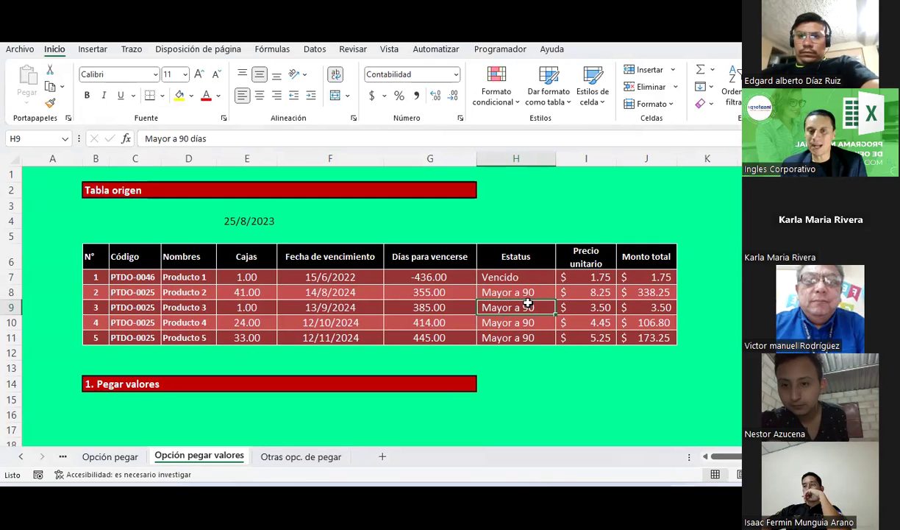
mouse_move(133, 277)
left_mouse_down()
mouse_move(140, 350)
mouse_move(140, 338)
left_mouse_up()
key("ctrl+v")
left_click(196, 278)
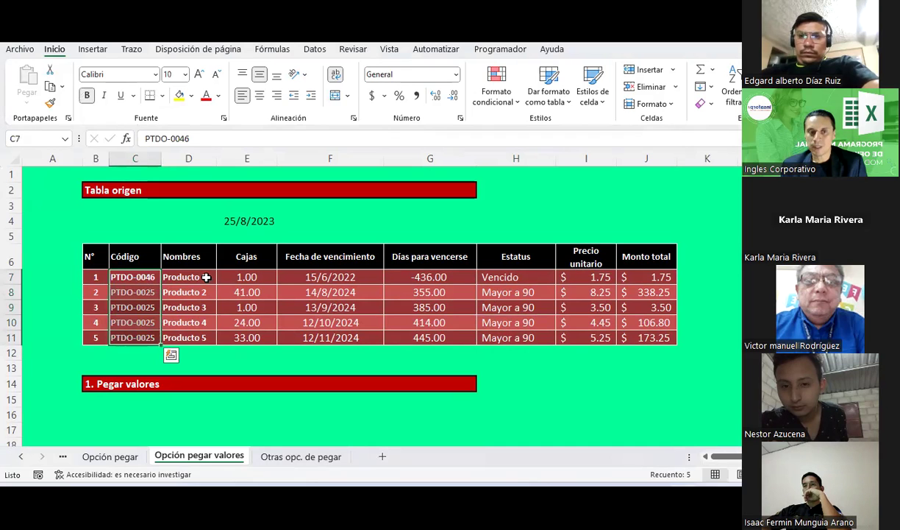
left_click_drag(200, 308, 197, 338)
key("ctrl+v")
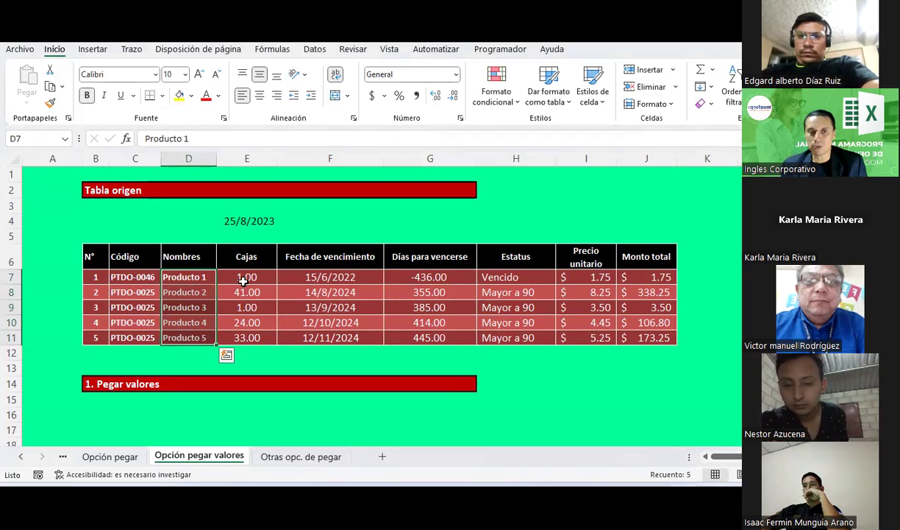
Paste over Cajas E7:E11, expiry dates F7:F11 and Días para vencerse G7:G11
left_click_drag(245, 278, 244, 335)
key("ctrl+v")
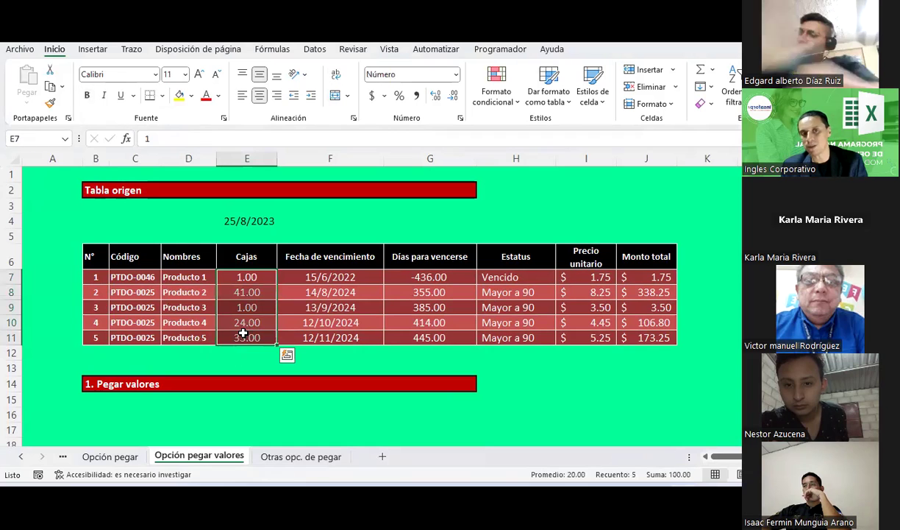
left_click_drag(345, 278, 356, 339)
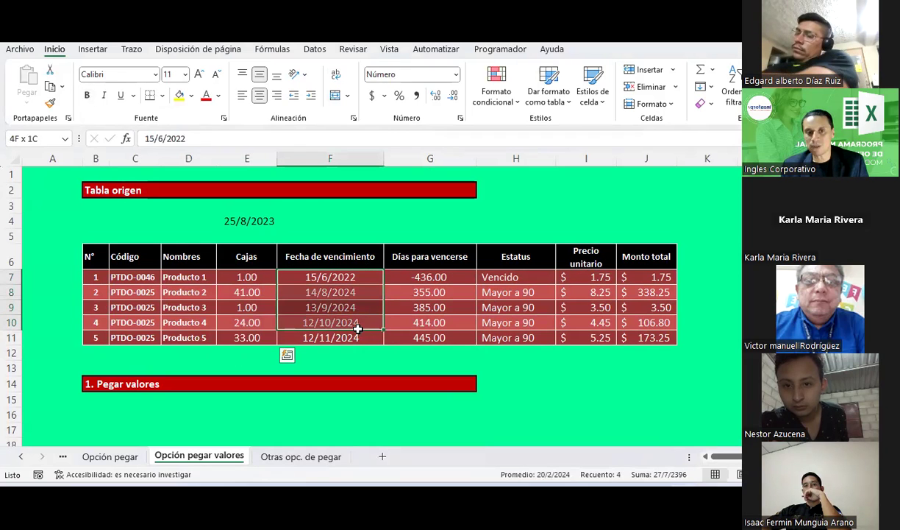
key("ctrl+v")
left_click_drag(454, 275, 451, 339)
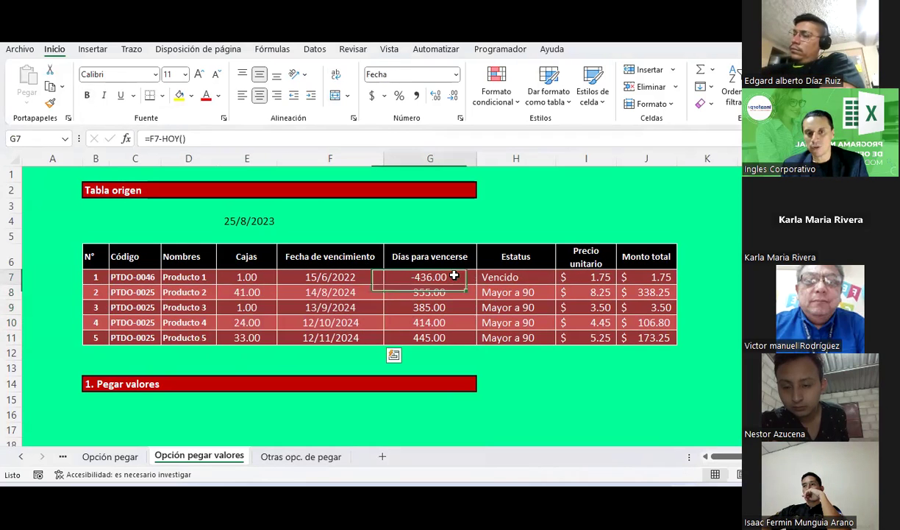
key("ctrl+v")
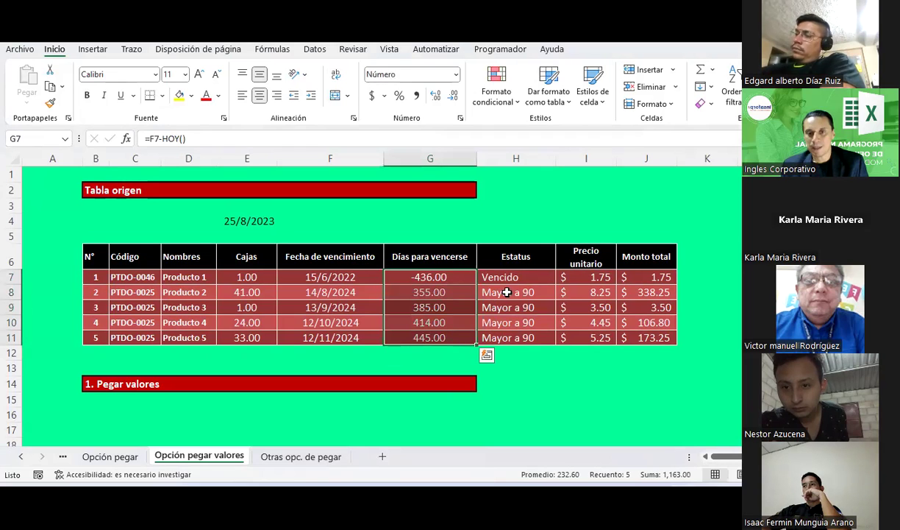
Check the Estatus values, the =F7-HOY() formula in G7 and the Monto total formula in J7
left_click(518, 277)
left_click(414, 276)
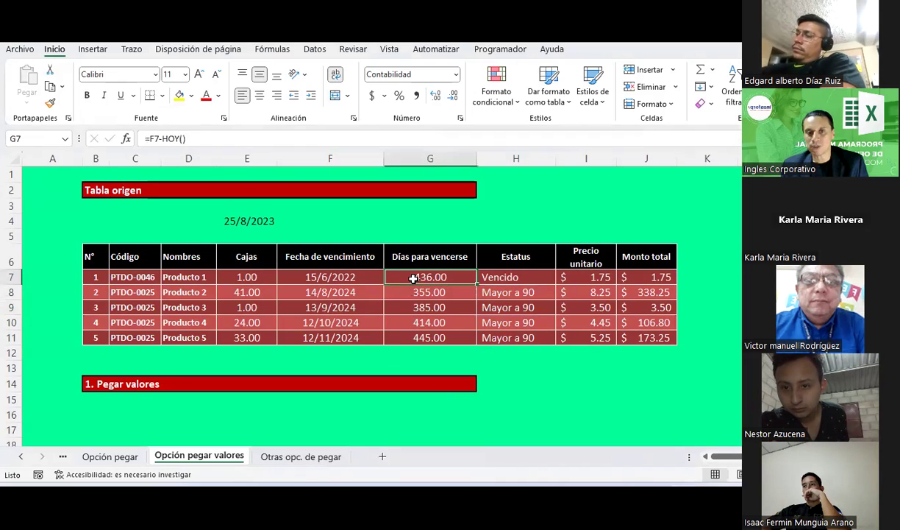
left_click(539, 303)
left_click(532, 340)
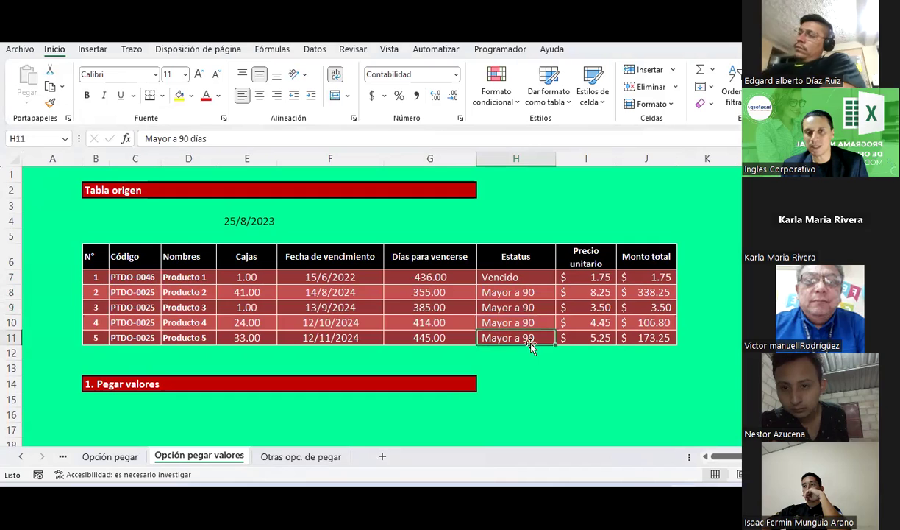
left_click_drag(600, 276, 590, 352)
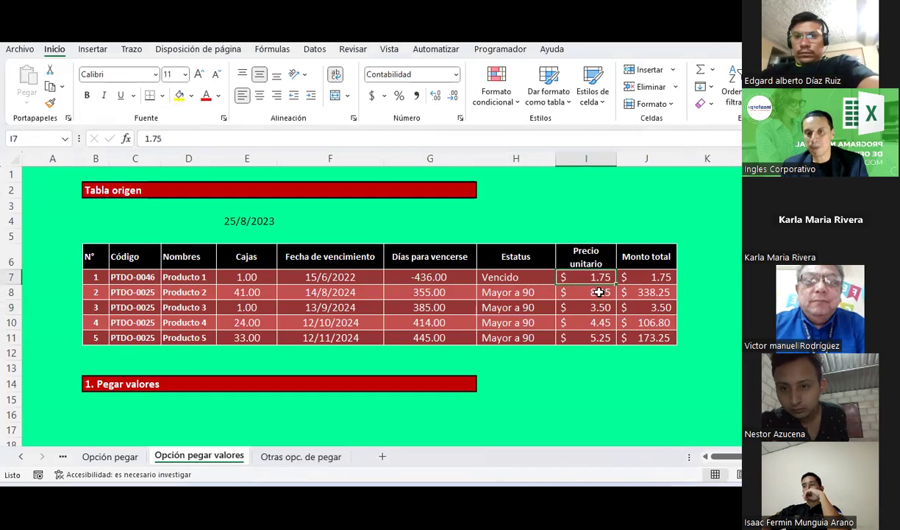
left_click(631, 279)
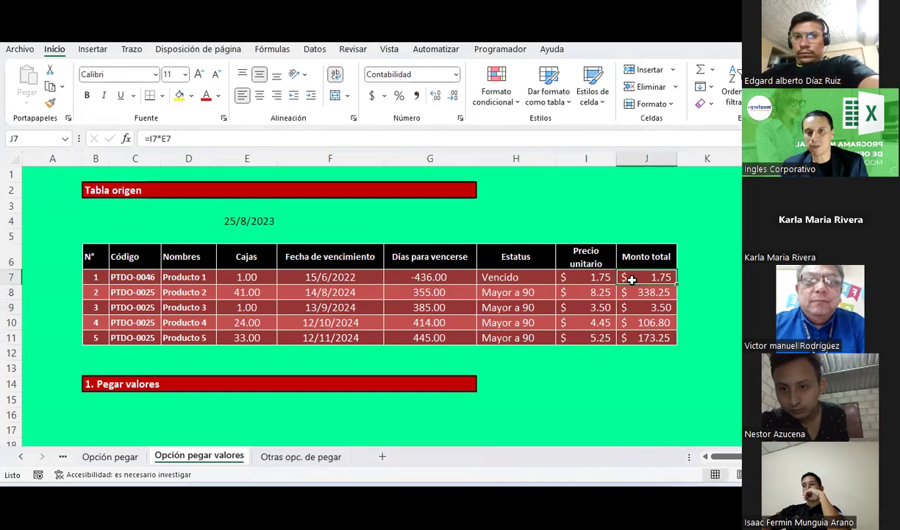
left_click(603, 279)
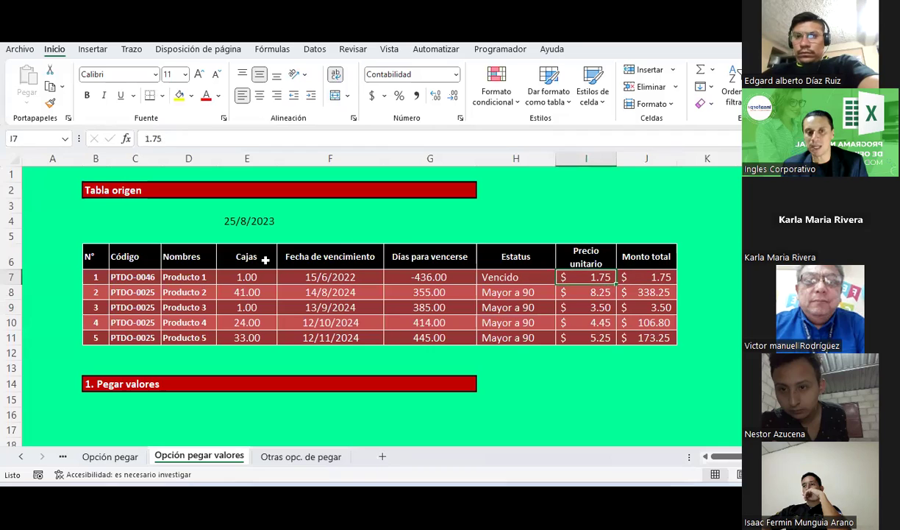
left_click(243, 277)
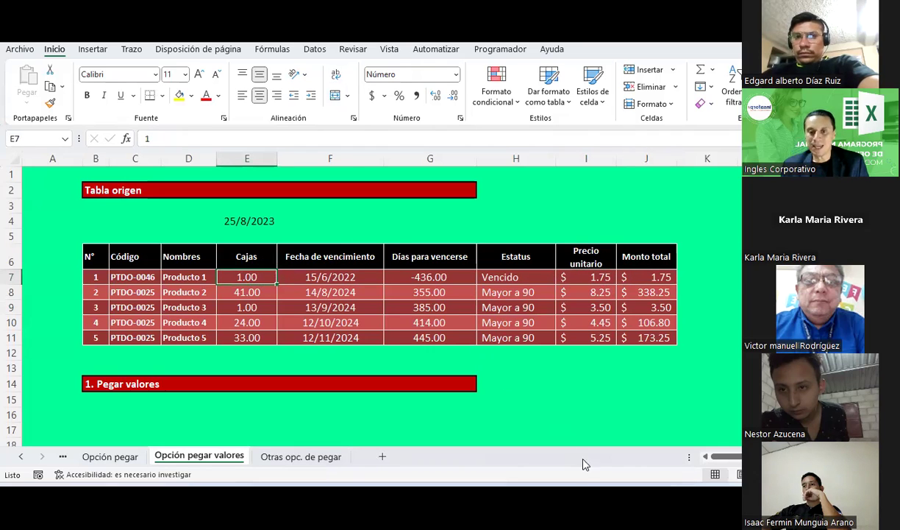
key("alt+Tab")
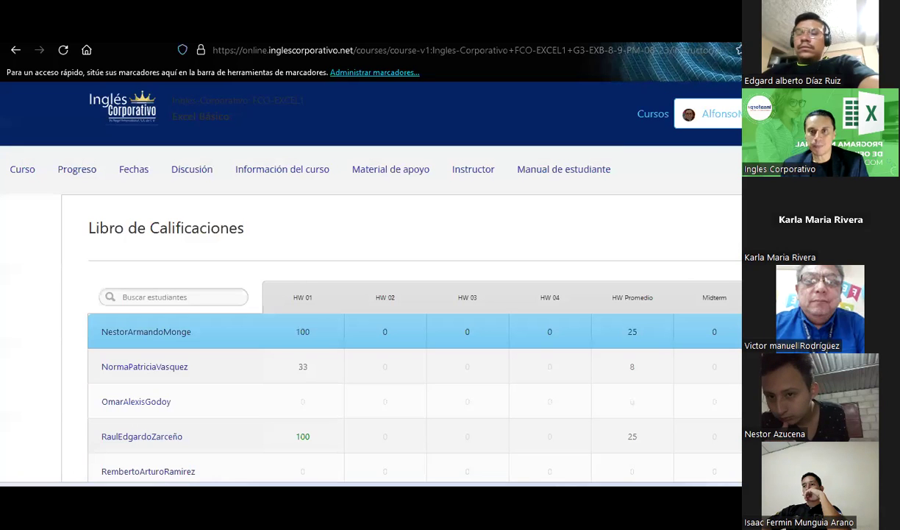
Open a blank Firefox tab and add a new blank worksheet Hoja1 to the workbook
key("ctrl+t")
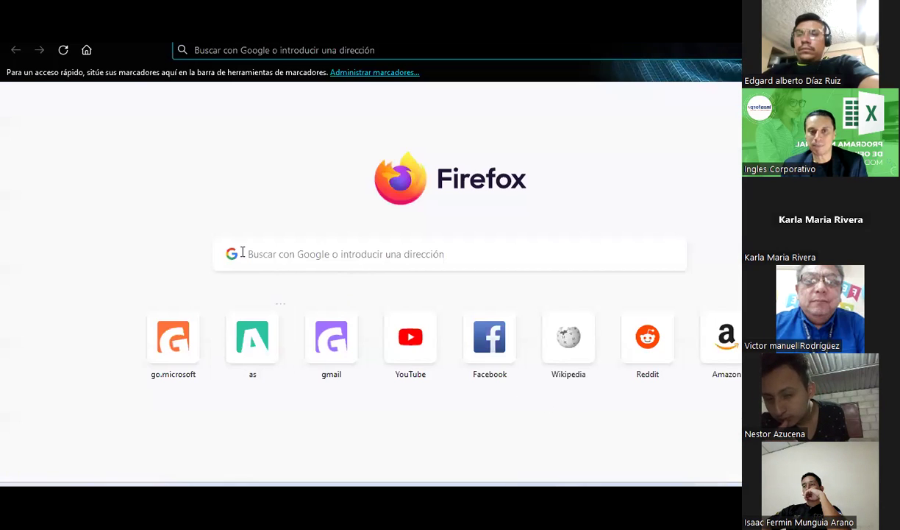
key("alt+Tab")
left_click(580, 390)
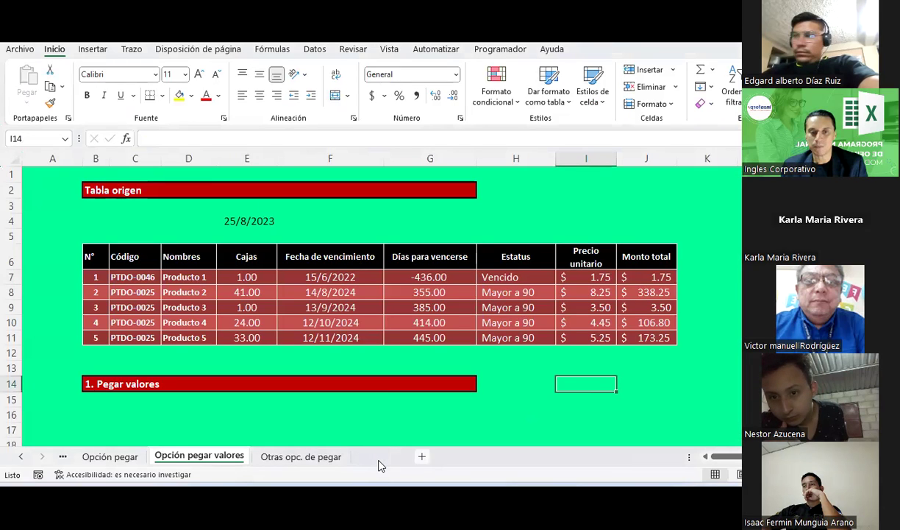
left_click(381, 458)
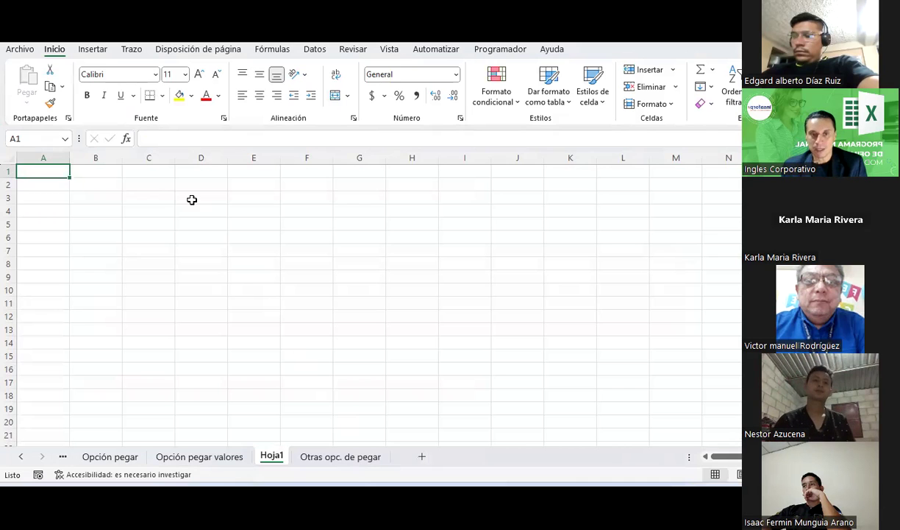
key("alt+Tab")
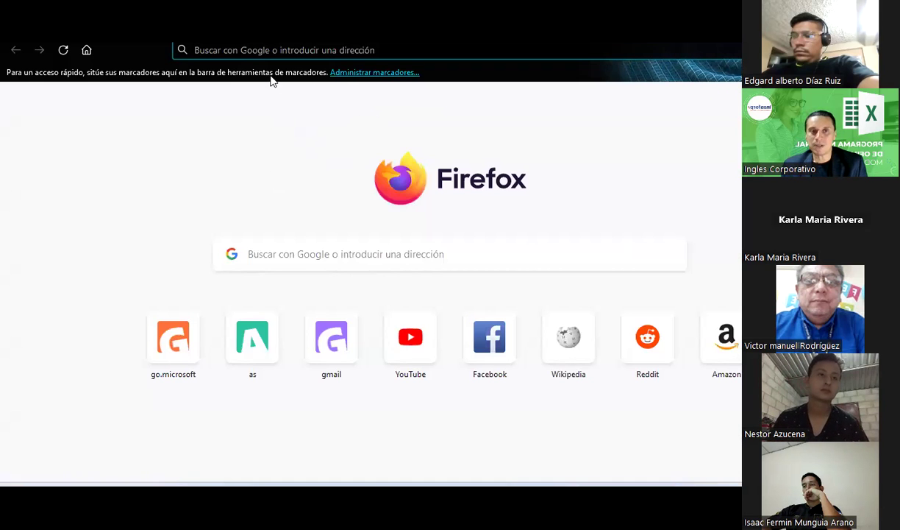
left_click(261, 51)
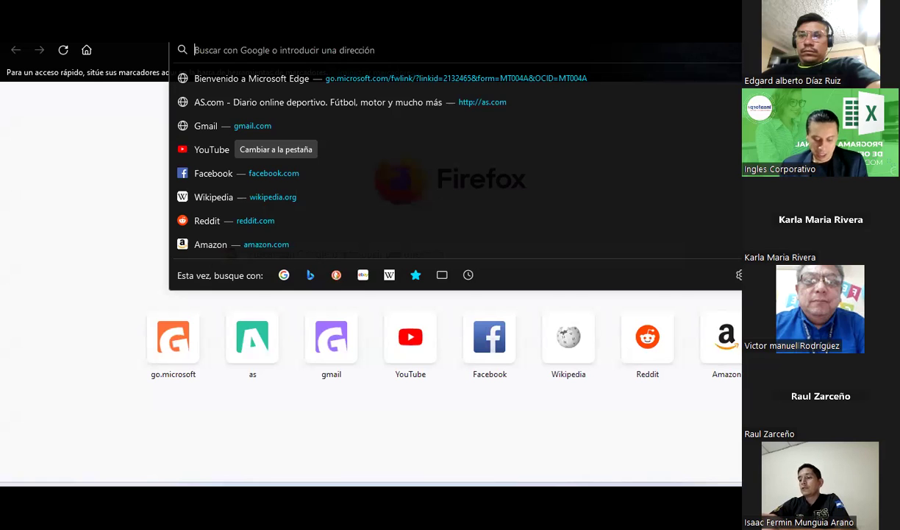
Search Google for '5s' and skim the Metodología 5S article before returning to results
type("5s")
key("Return")
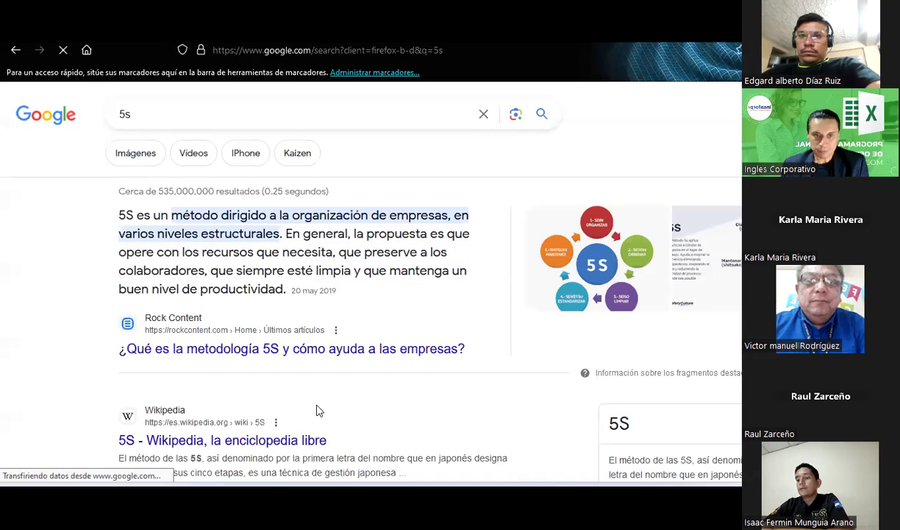
scroll(316, 409, "down", 3)
scroll(217, 355, "down", 2)
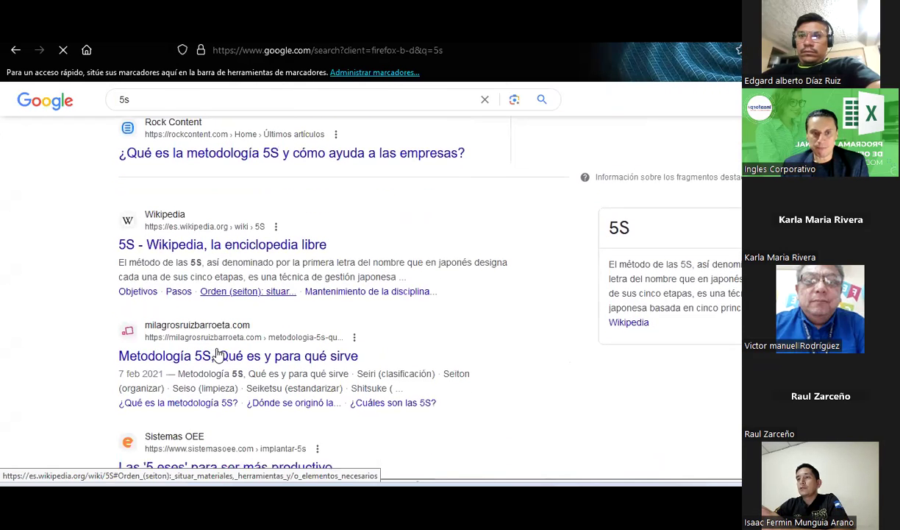
left_click(197, 350)
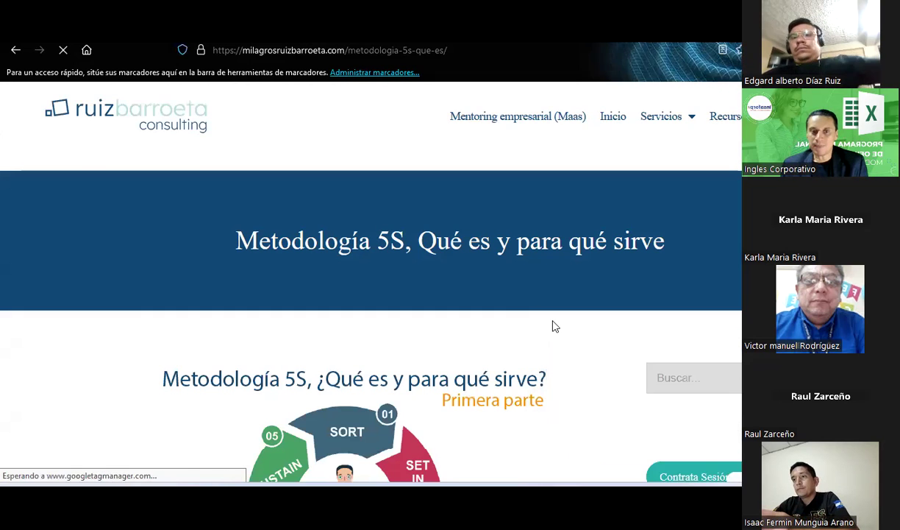
scroll(555, 327, "down", 2)
scroll(555, 327, "down", 7)
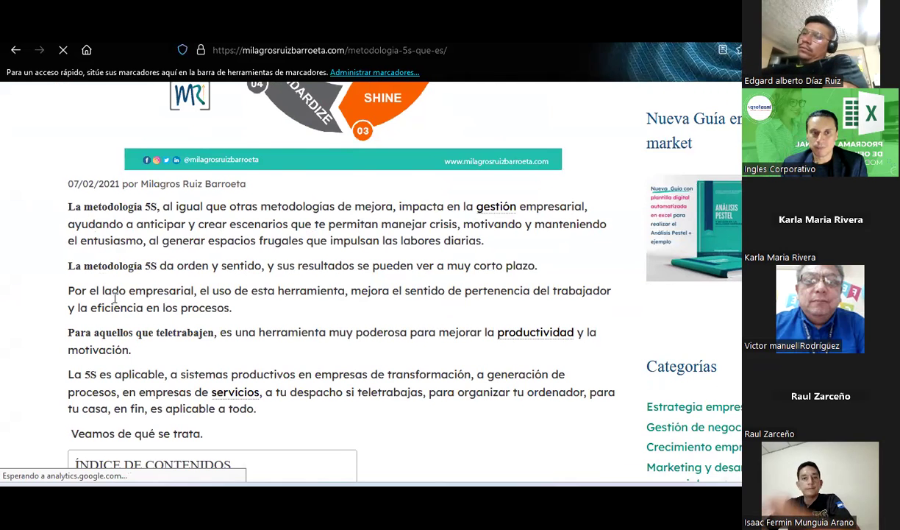
scroll(107, 213, "down", 3)
scroll(160, 280, "down", 13)
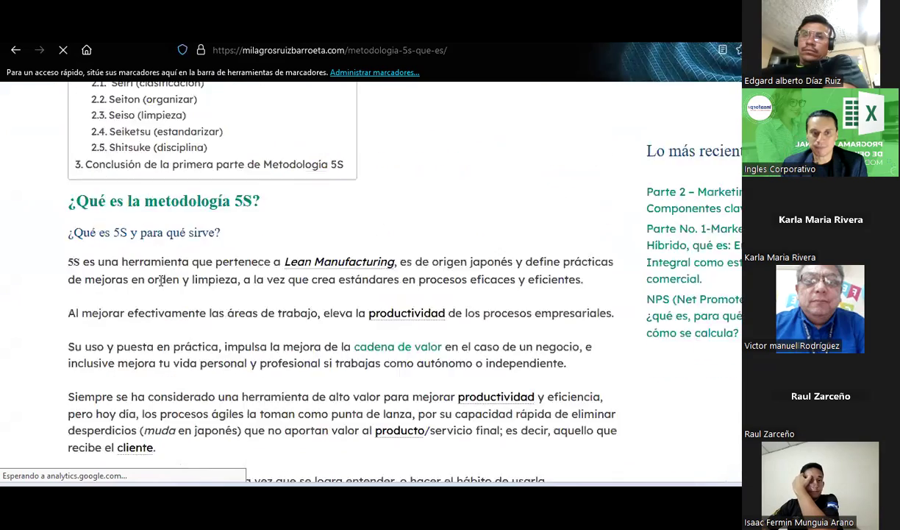
left_click(15, 49)
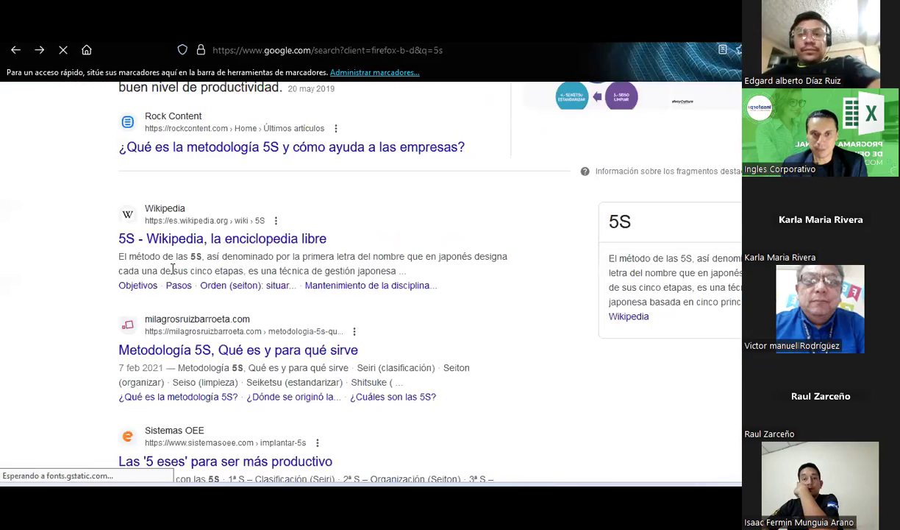
Open the Sistemas OEE article 'Las 5 eses para ser más productivo' and select its opening paragraph
scroll(220, 275, "down", 2)
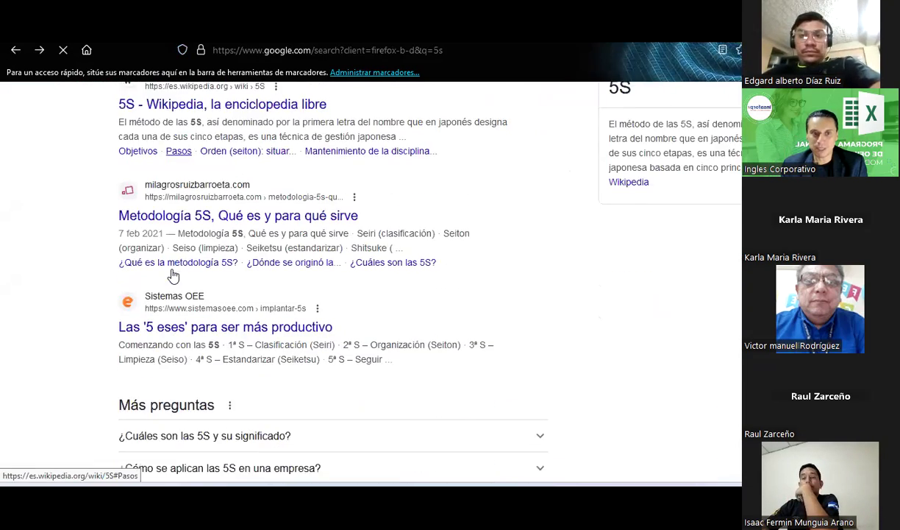
left_click(204, 333)
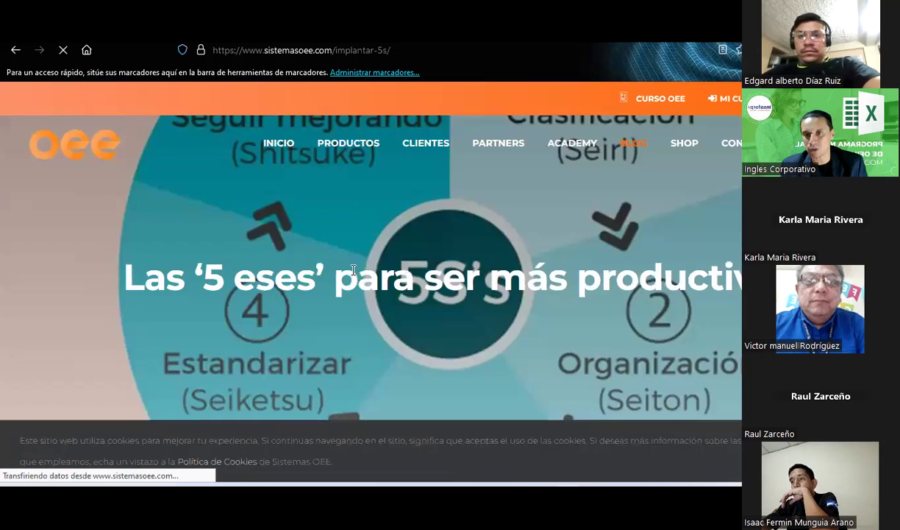
scroll(353, 270, "down", 3)
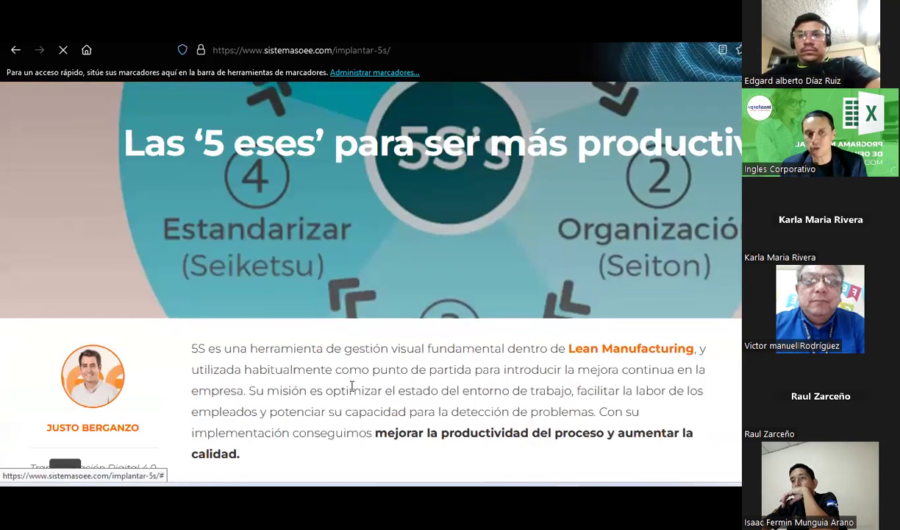
scroll(335, 376, "down", 5)
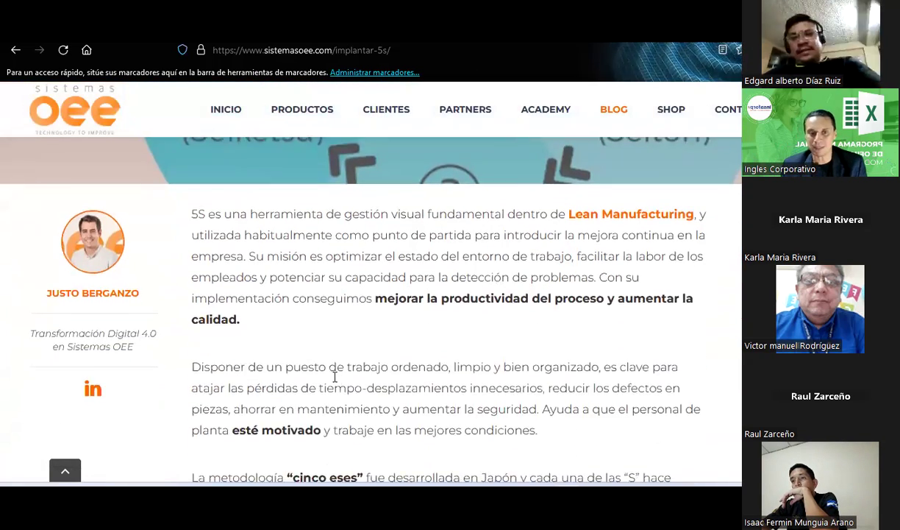
scroll(334, 377, "up", 2)
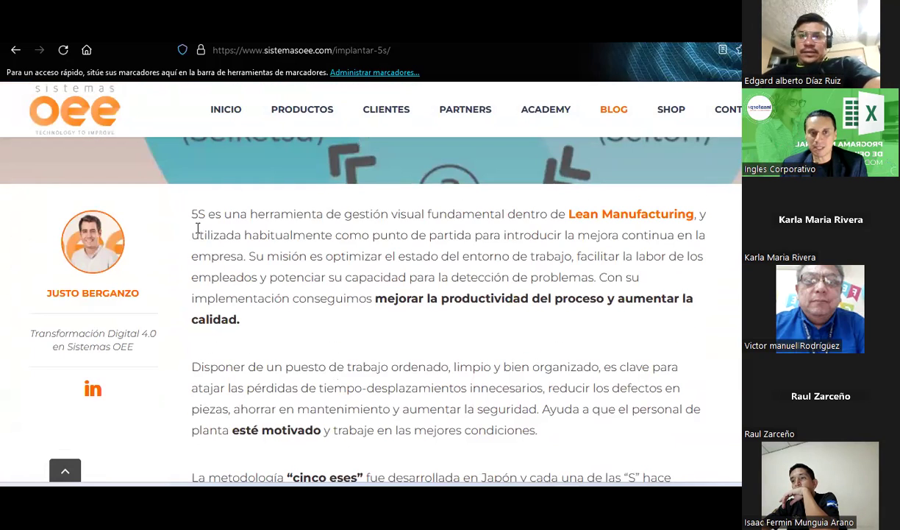
left_click_drag(193, 214, 245, 256)
left_click(151, 193)
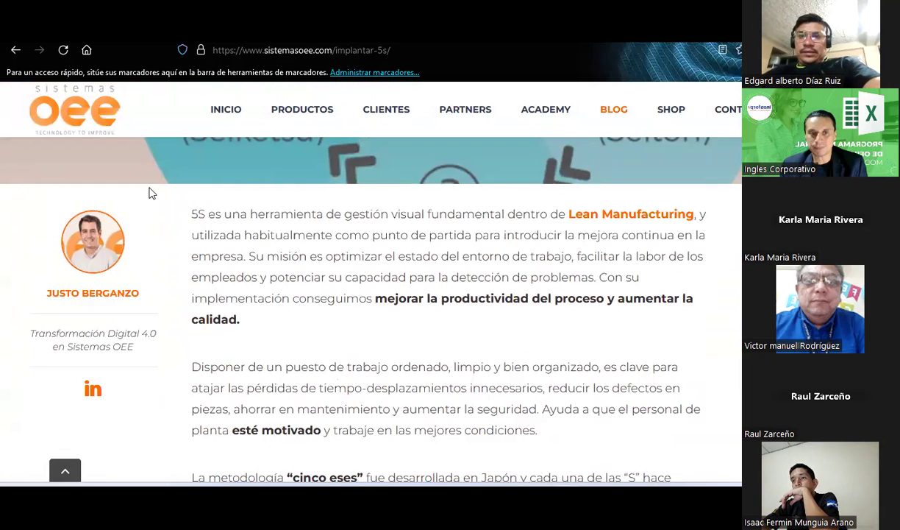
left_click_drag(193, 213, 249, 324)
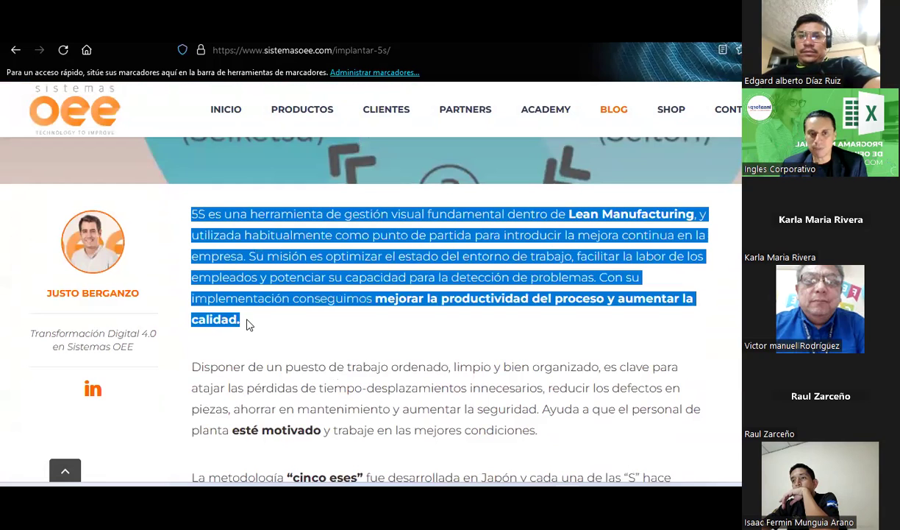
key("alt+Tab")
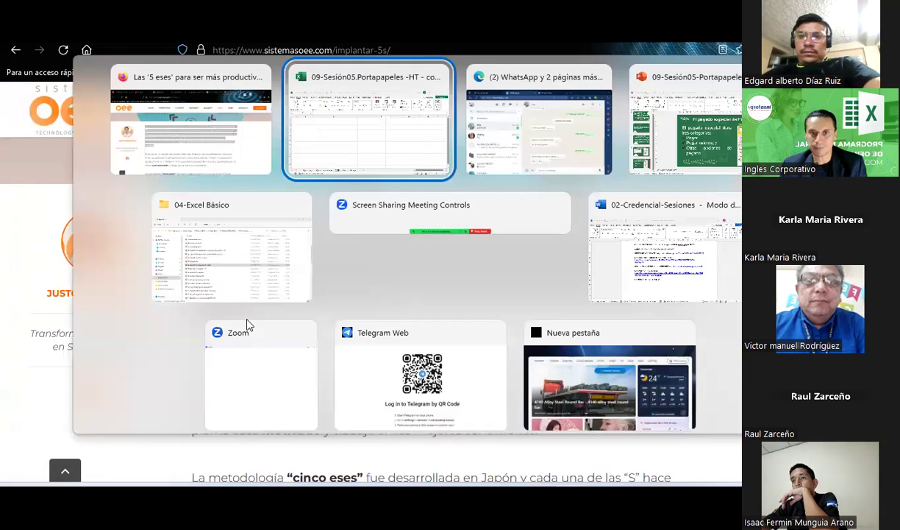
Paste the 5S paragraph into Hoja1 cell D3, wrap it, and autofit column D and row 3
left_click(201, 200)
key("ctrl+v")
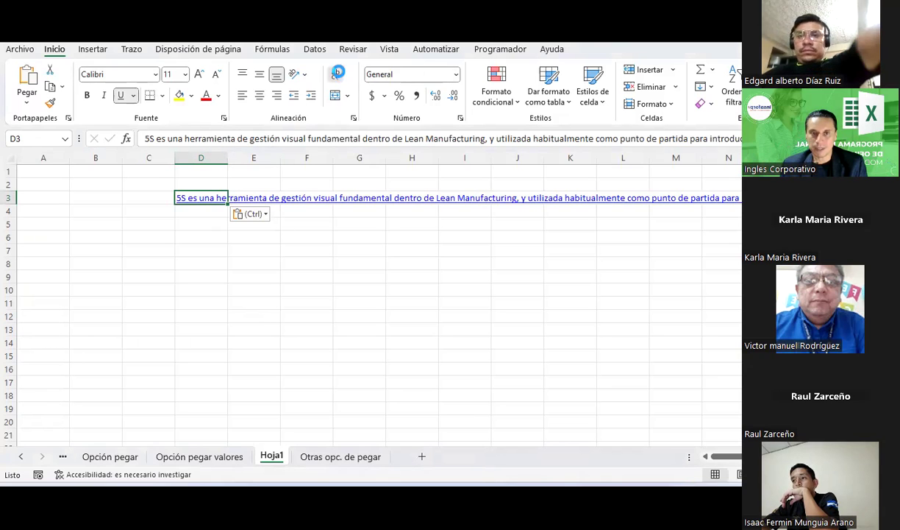
left_click(336, 75)
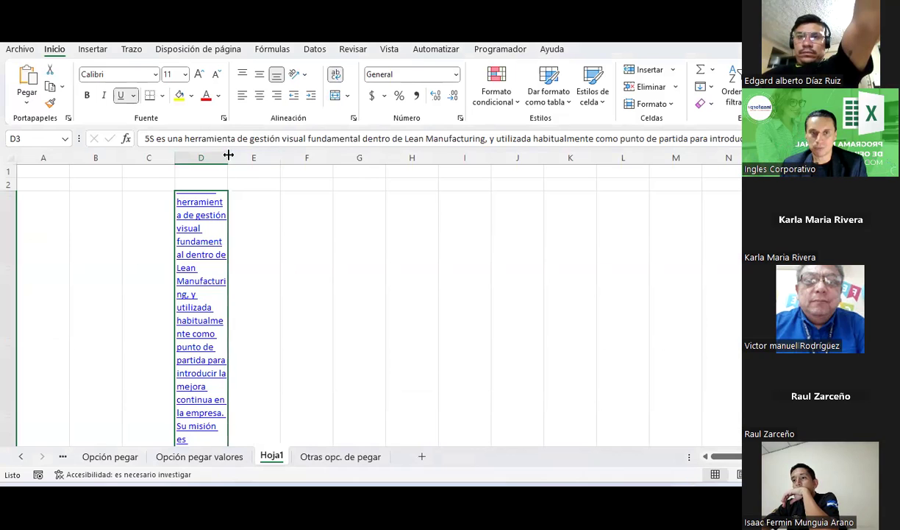
double_click(237, 157)
scroll(117, 364, "down", 1)
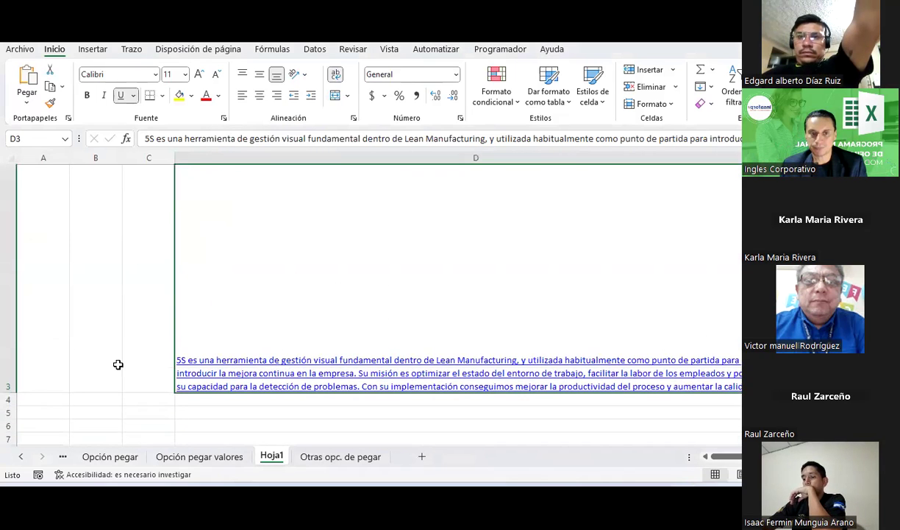
double_click(5, 391)
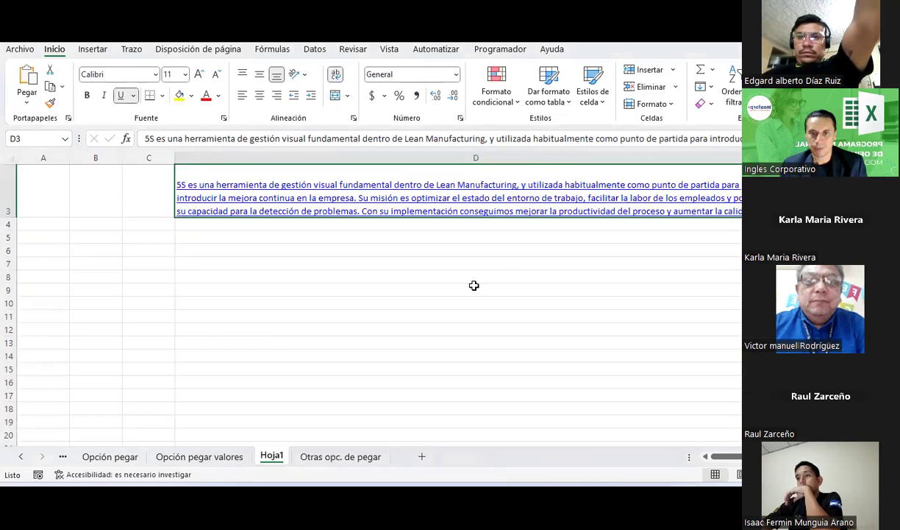
Remove the pasted hyperlink from D3, rewrap the text and centre it vertically
right_click(456, 195)
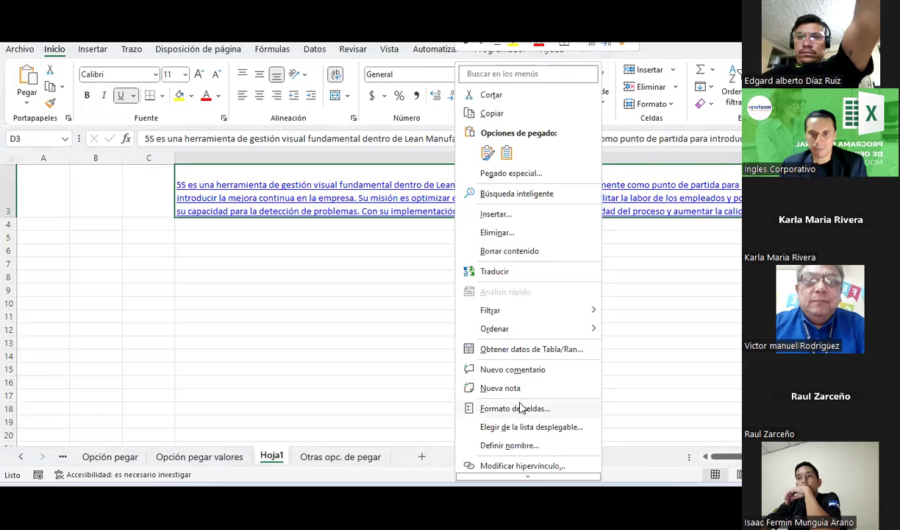
scroll(517, 456, "down", 1)
left_click(517, 448)
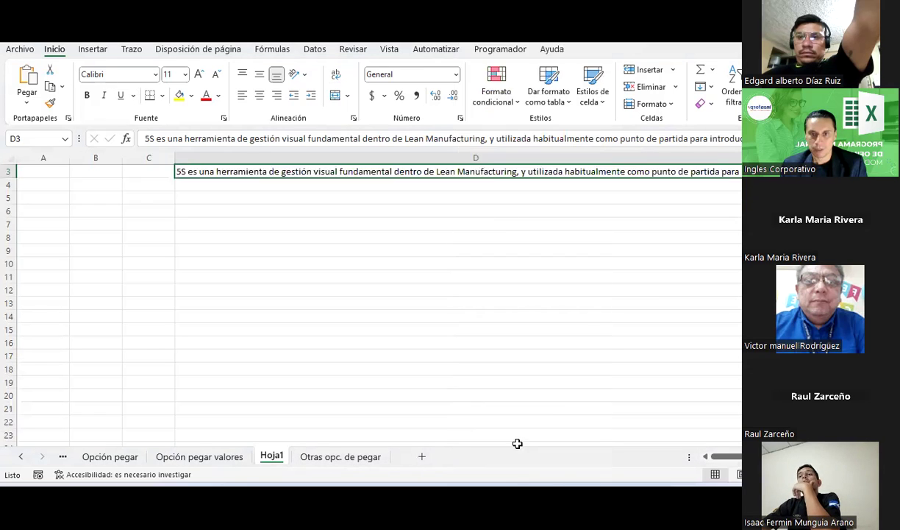
left_click(420, 290)
left_click(221, 170)
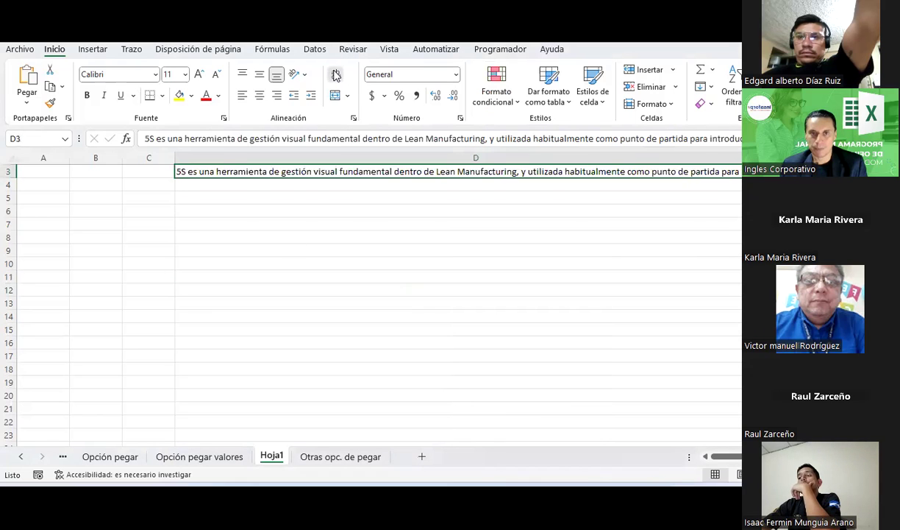
left_click(336, 74)
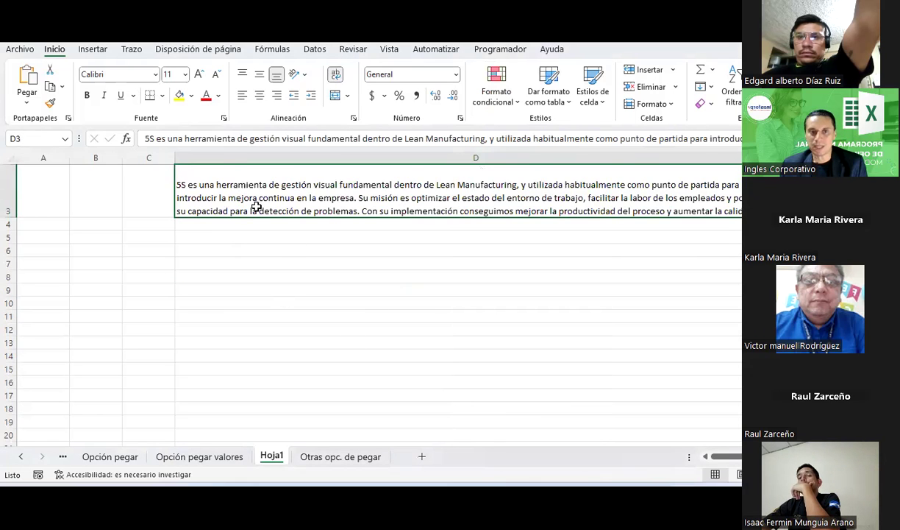
scroll(256, 207, "up", 1)
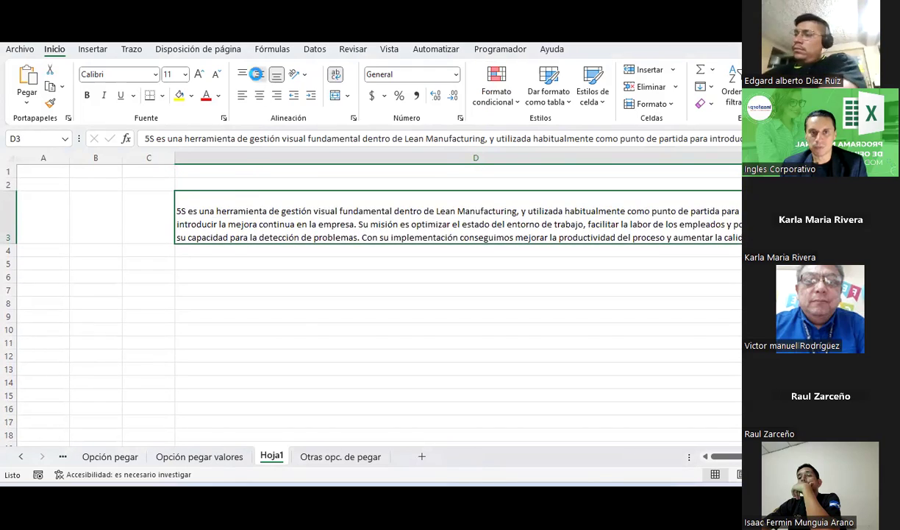
left_click(259, 74)
key("alt+Tab")
Paste the selected 'cinco eses' paragraph into D6 and wrap it onto two lines
scroll(287, 286, "down", 3)
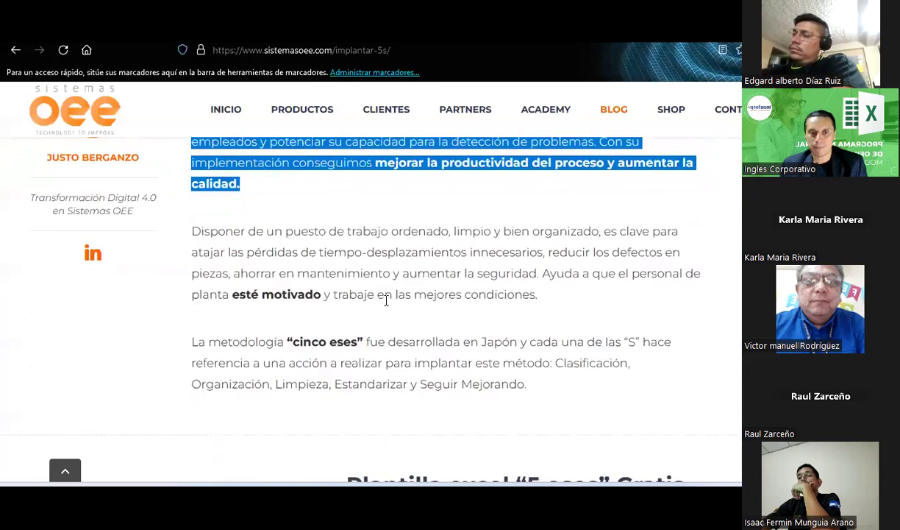
scroll(287, 286, "down", 2)
left_click_drag(191, 209, 556, 250)
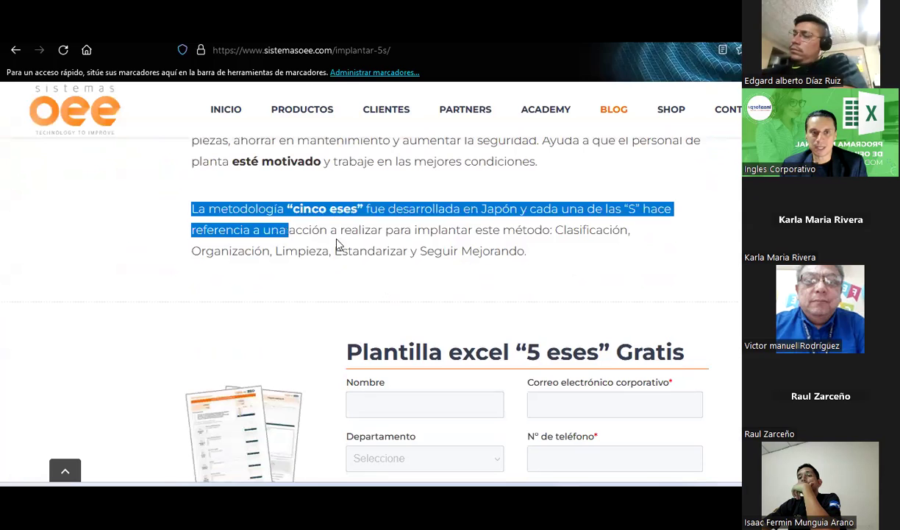
key("alt+Tab")
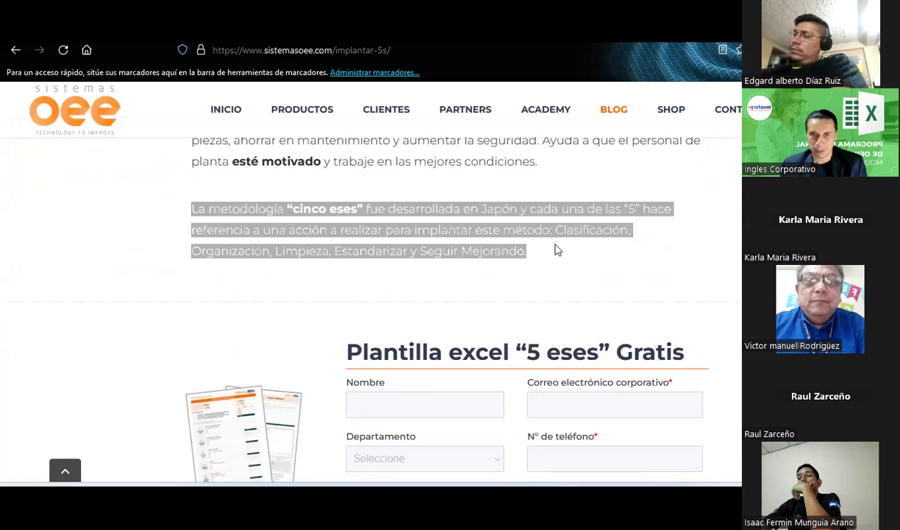
left_click(190, 280)
key("ctrl+v")
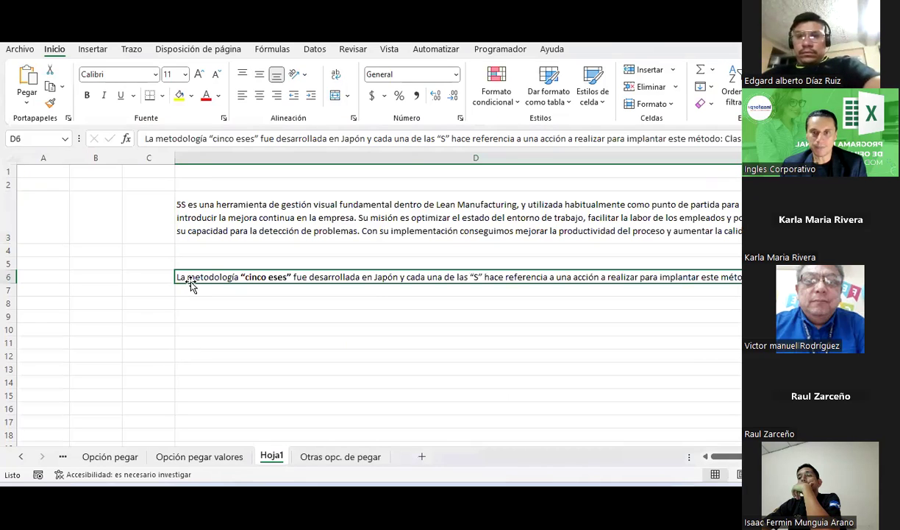
left_click(342, 81)
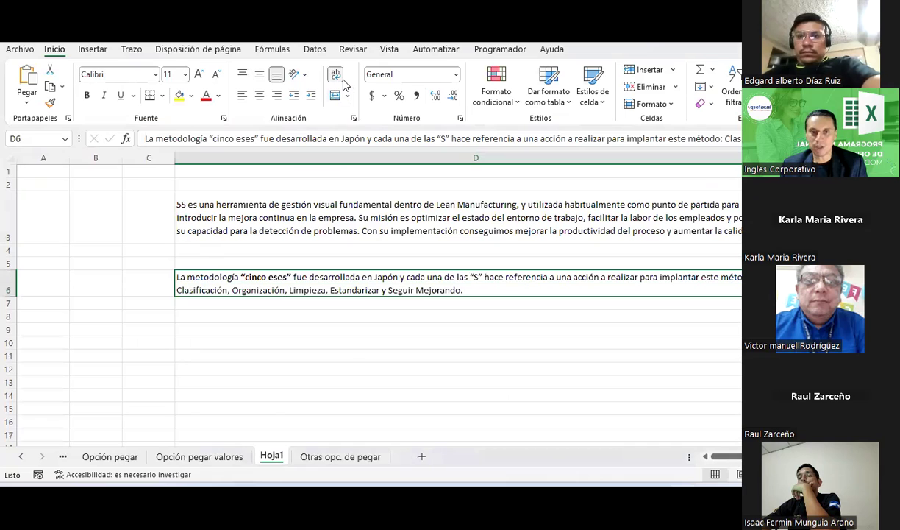
left_click(352, 351)
Select the 5S paragraph in D3 and glance back at the article
left_click(317, 233)
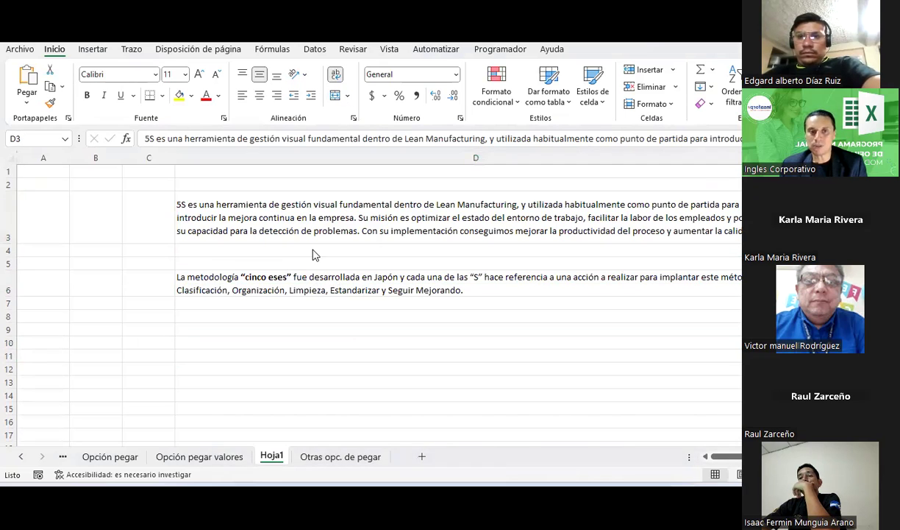
key("alt+Tab")
key("alt+Tab")
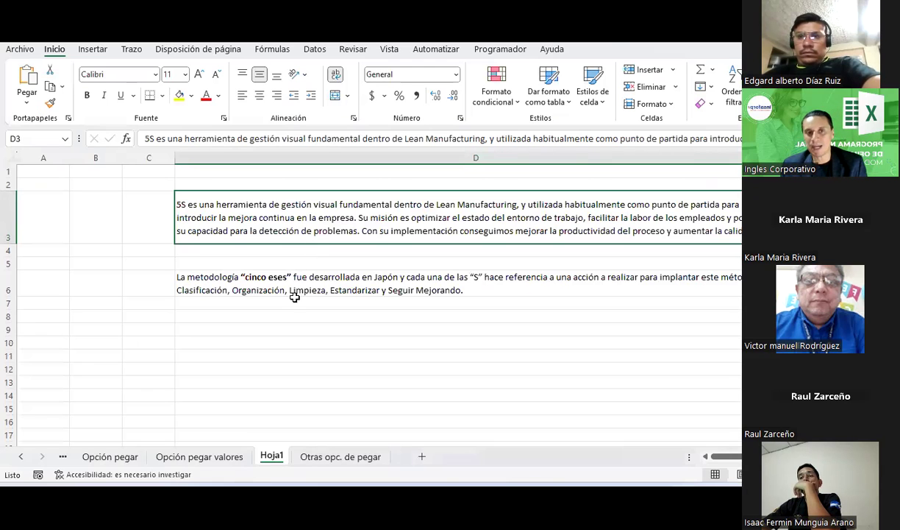
key("alt+Tab")
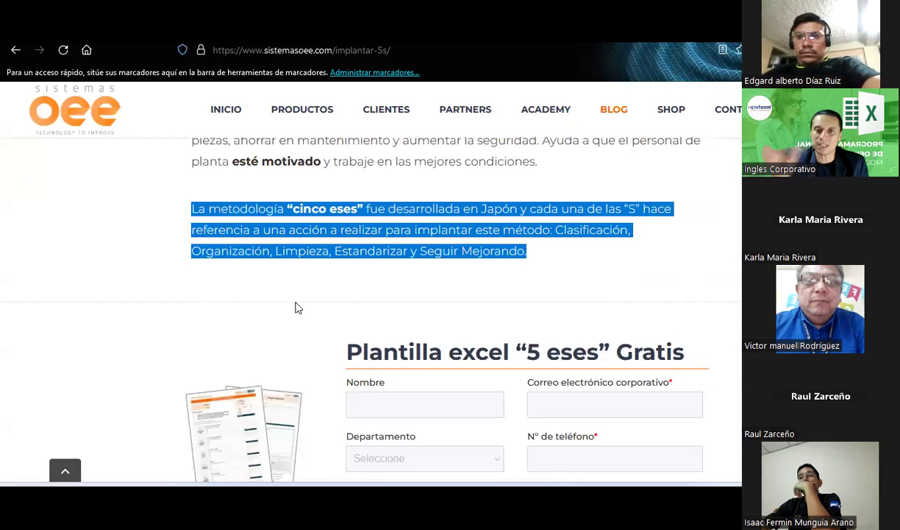
Pick cell D9 in Excel as the spot for the next paste
mouse_move(680, 489)
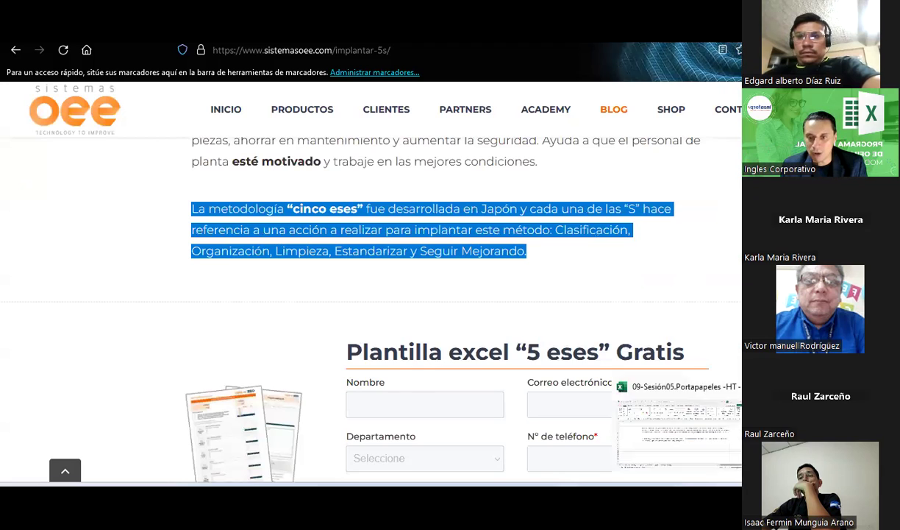
left_click(678, 430)
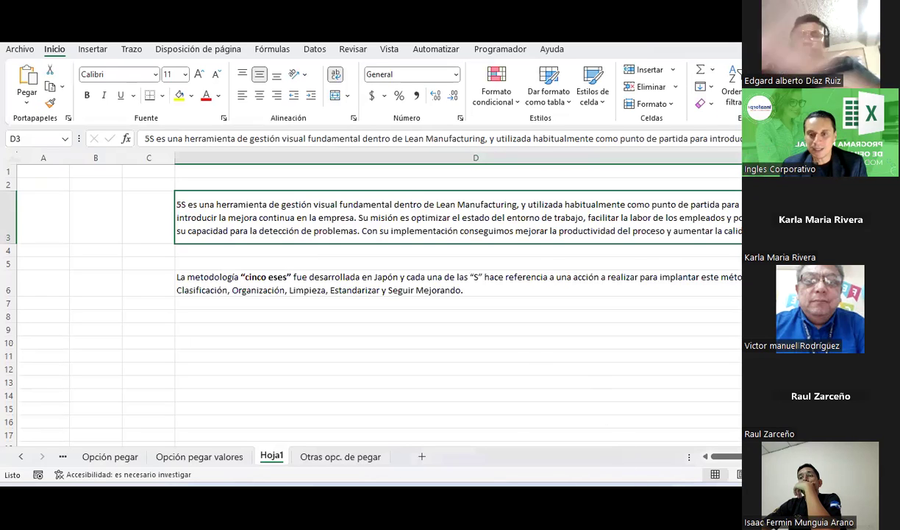
key("alt+Tab")
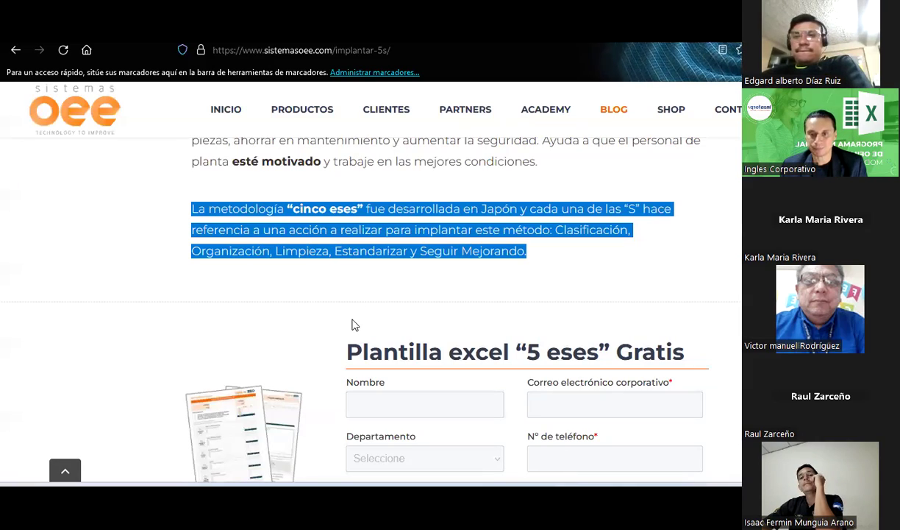
scroll(352, 324, "up", 5)
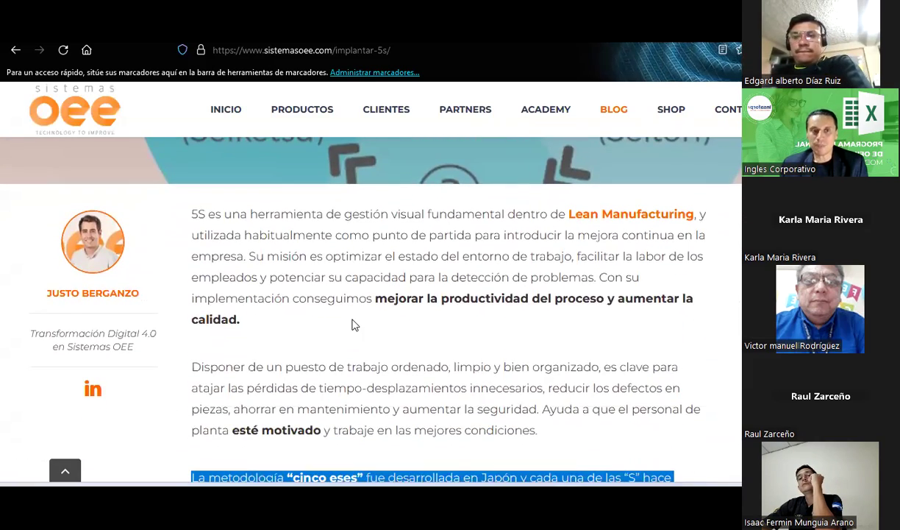
key("alt+Tab")
left_click(352, 318)
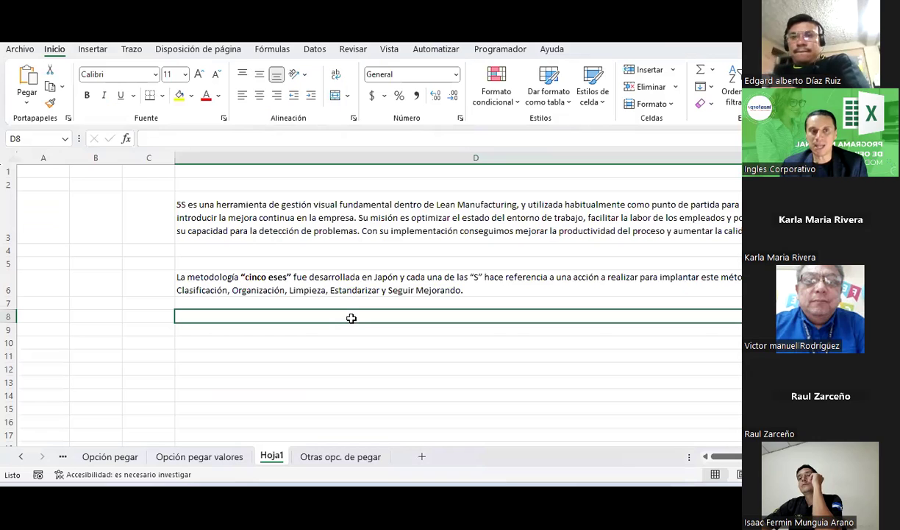
left_click(188, 329)
key("alt+Tab")
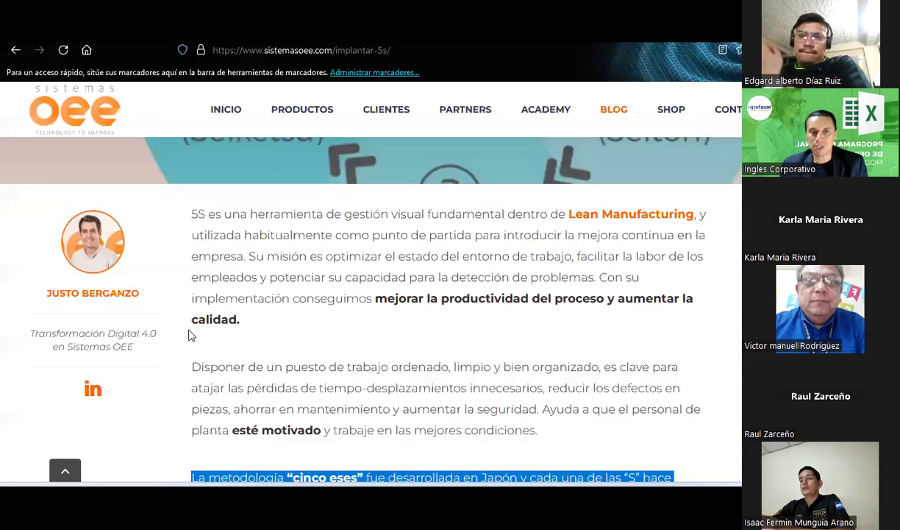
Copy the 5S introduction and the 'cinco eses' paragraph from the article
left_click_drag(193, 214, 243, 319)
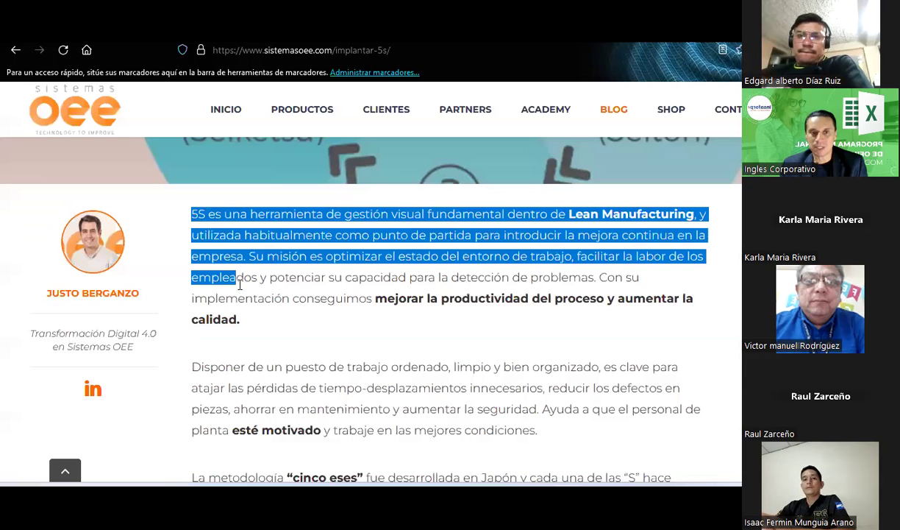
right_click(231, 252)
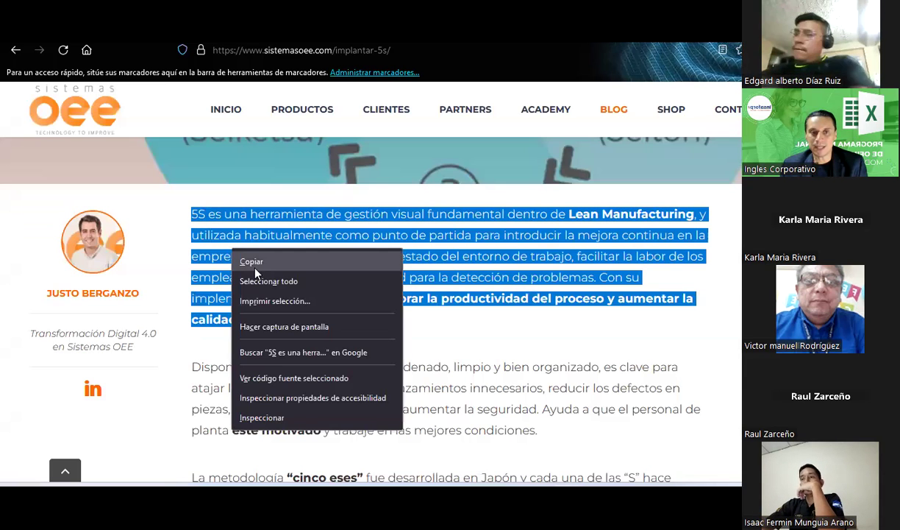
left_click(256, 262)
scroll(256, 262, "down", 3)
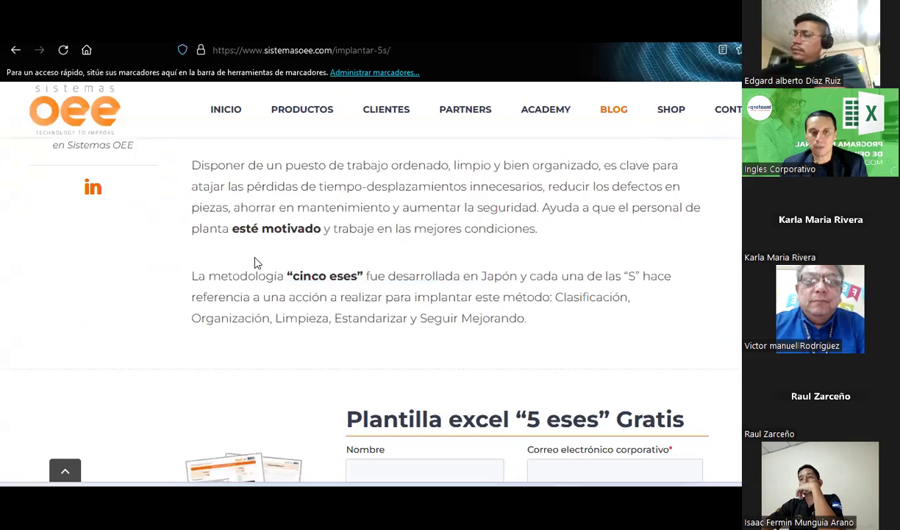
left_click_drag(193, 275, 532, 327)
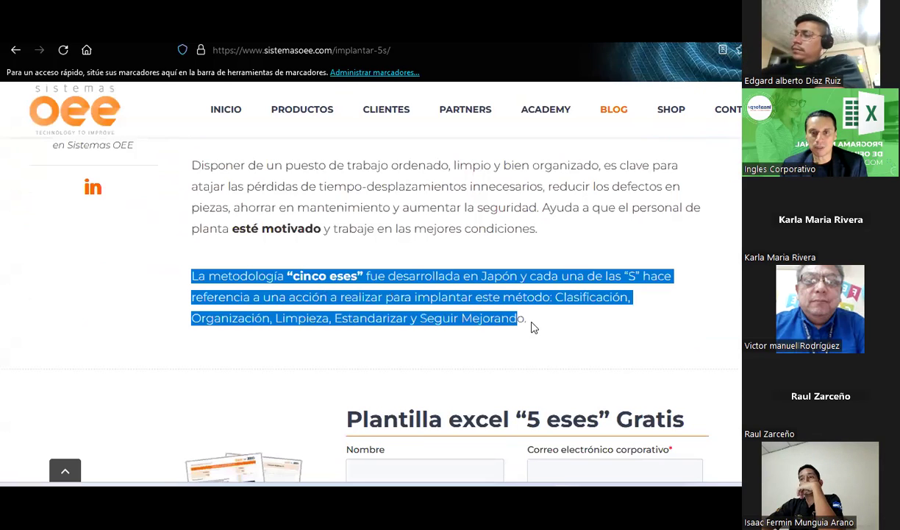
right_click(412, 271)
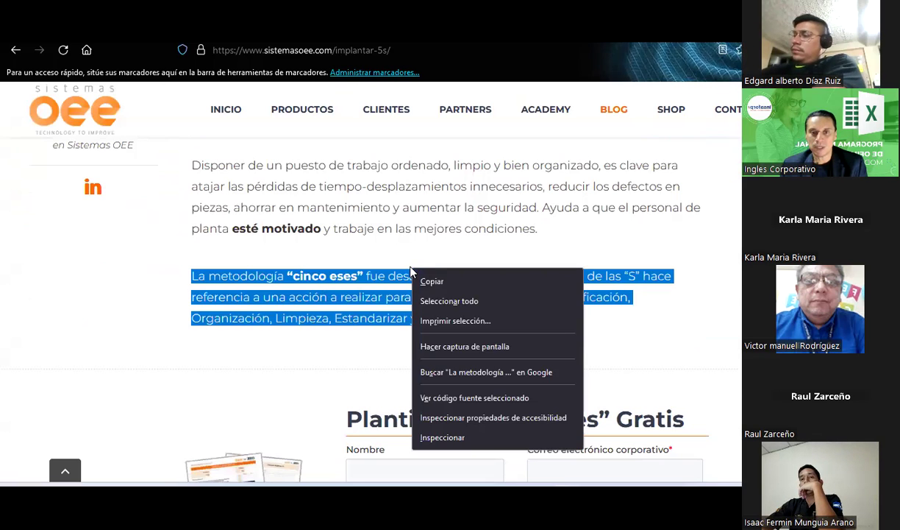
left_click(445, 283)
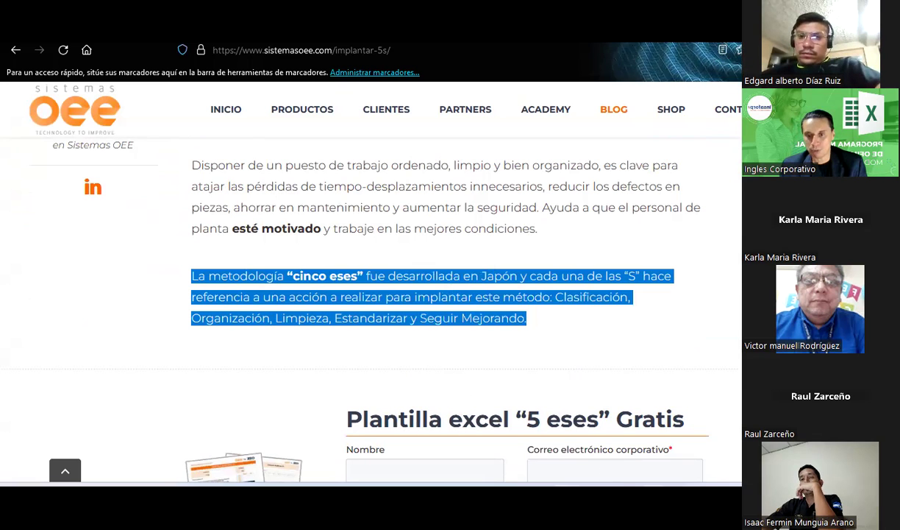
Show Excel's Office clipboard listing both copied paragraphs
key("alt+Tab")
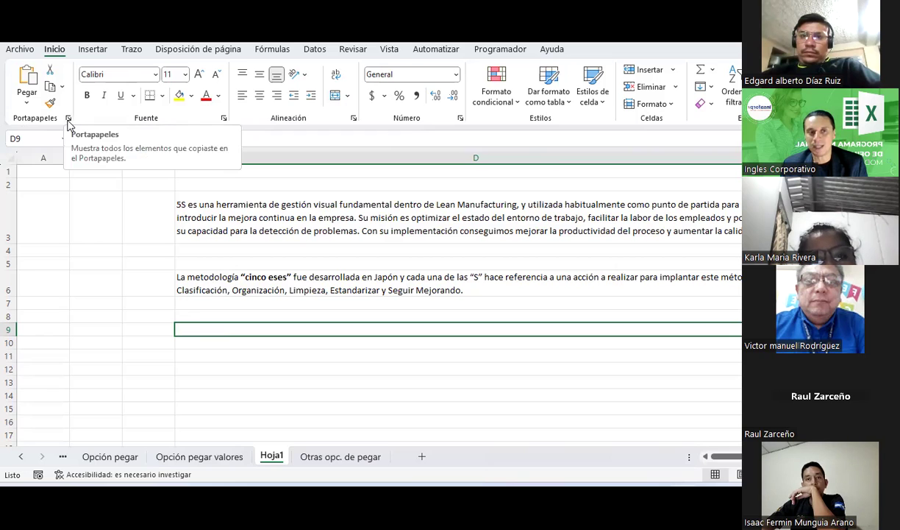
left_click(68, 119)
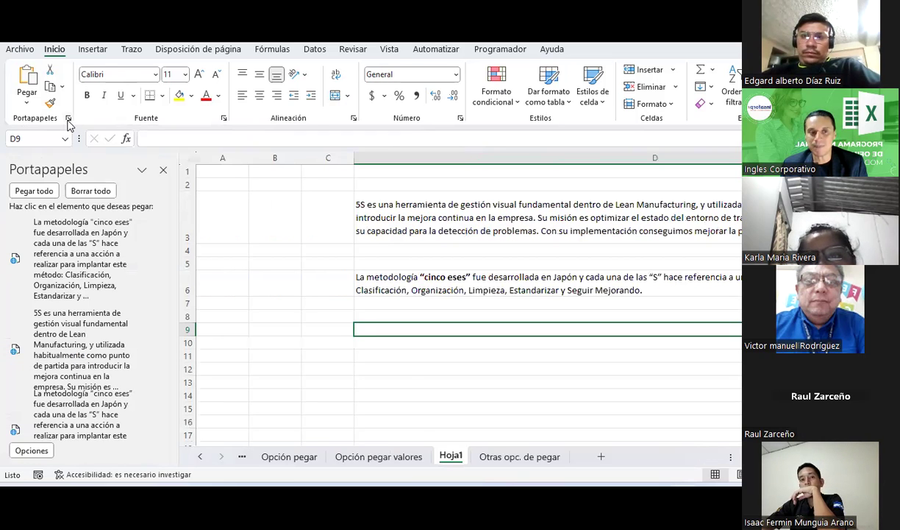
scroll(73, 245, "down", 3)
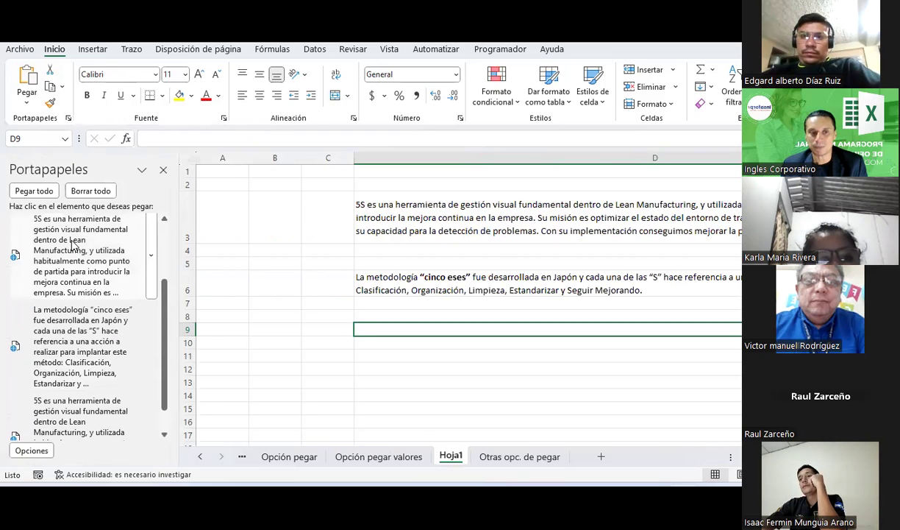
Paste the 5S introduction into D9, remove its hyperlink and wrap the text
scroll(73, 245, "up", 2)
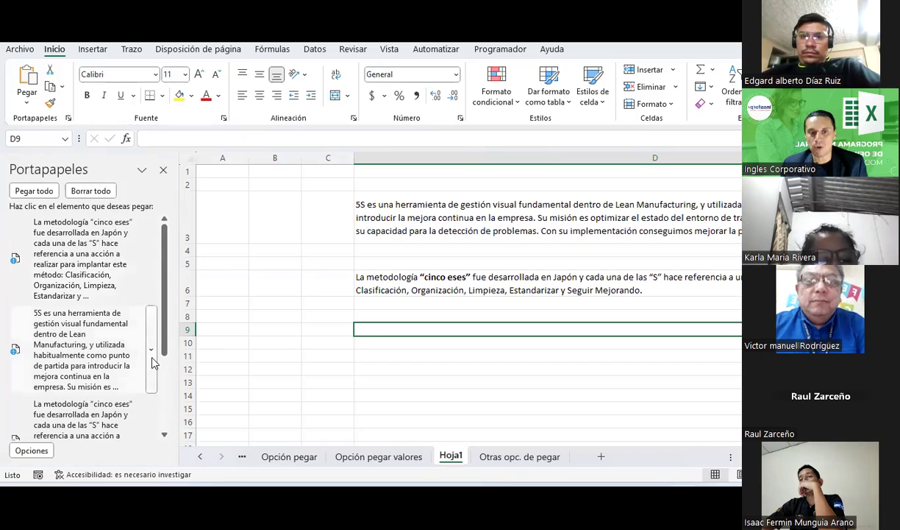
left_click(154, 355)
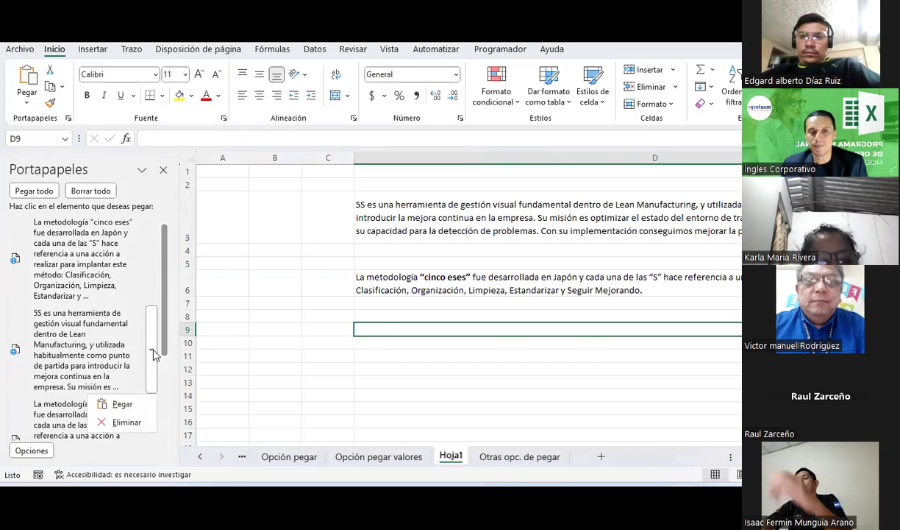
left_click(119, 404)
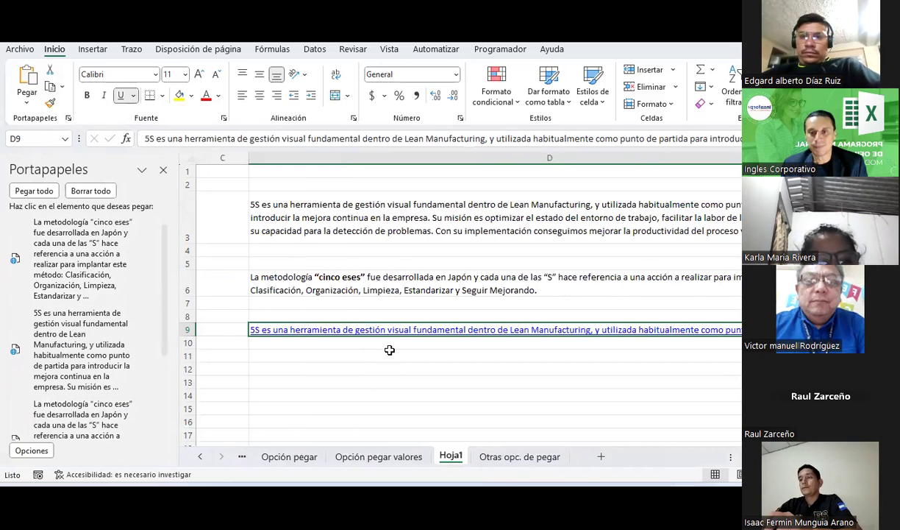
right_click(315, 331)
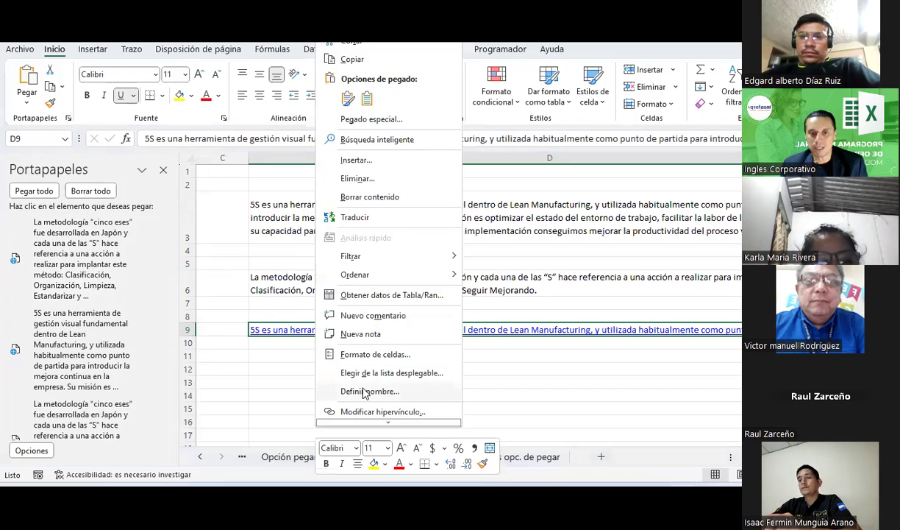
left_click(383, 398)
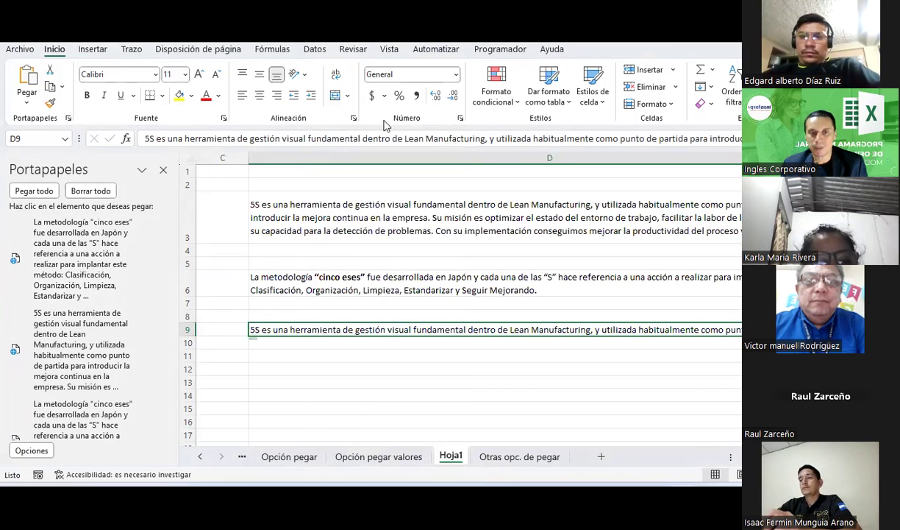
left_click(335, 75)
Paste the 'cinco eses' paragraph into D12 with wrapped text, then clear the clipboard
scroll(271, 403, "down", 1)
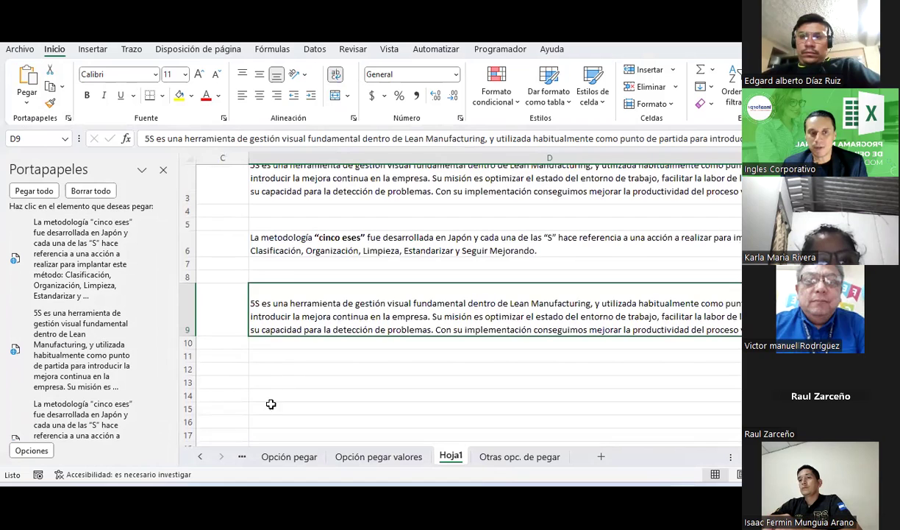
left_click(269, 371)
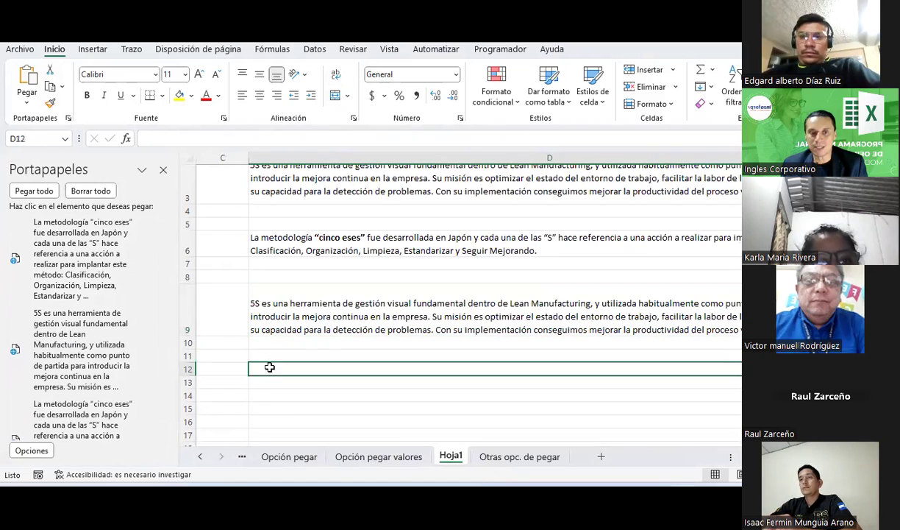
left_click(149, 261)
left_click(121, 315)
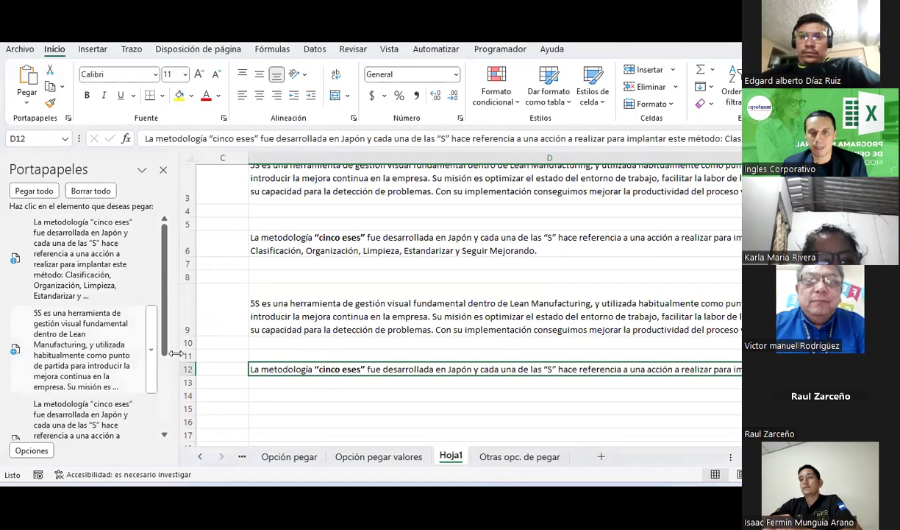
left_click(339, 79)
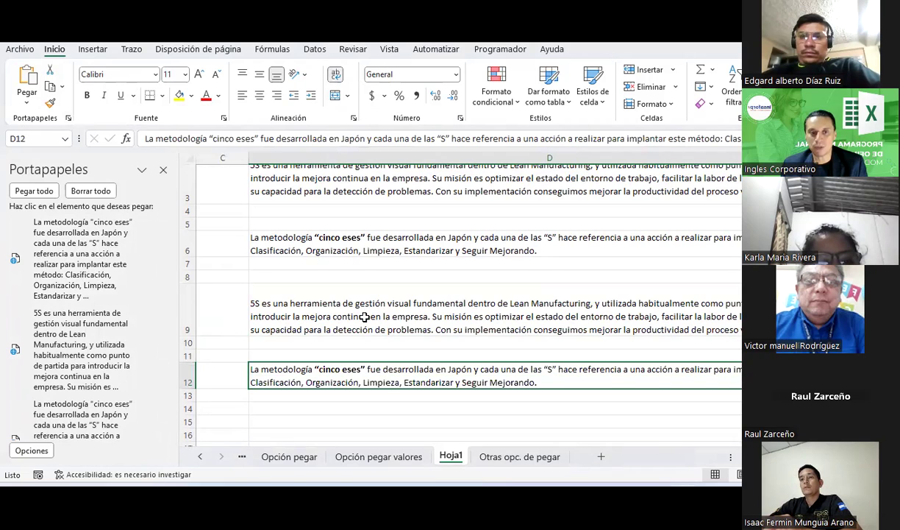
scroll(98, 286, "down", 2)
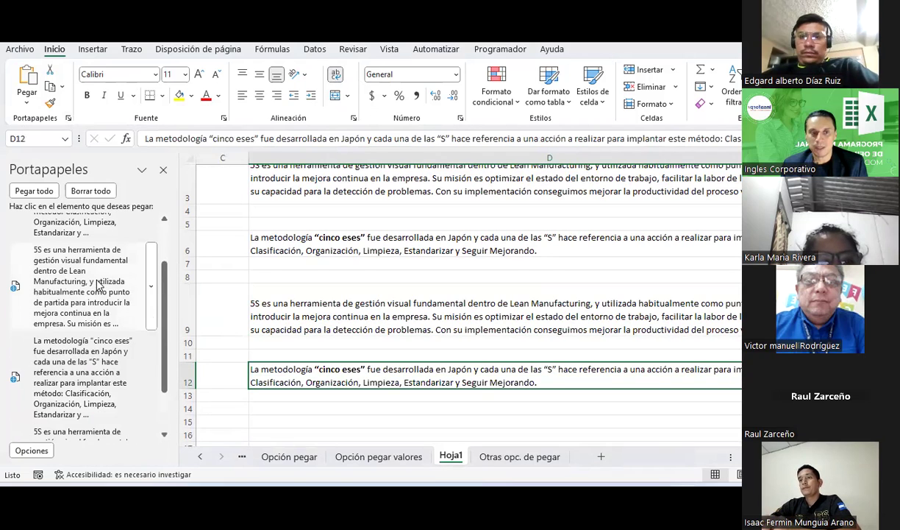
scroll(98, 286, "down", 2)
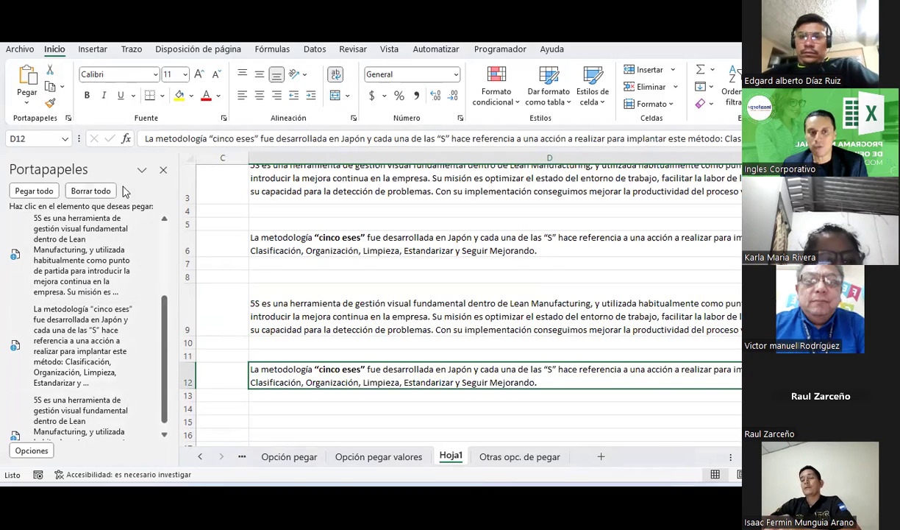
left_click(94, 192)
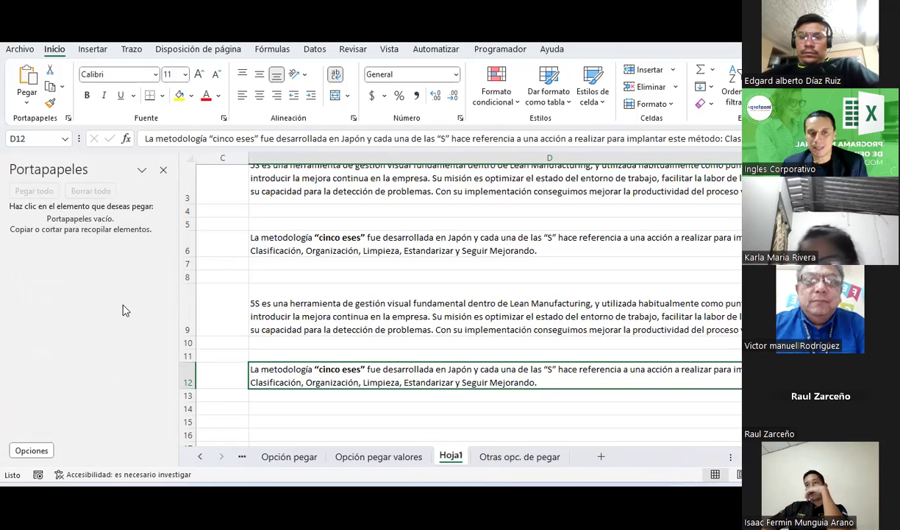
Copy the before-and-after office photo from the 5S article
key("alt+Tab")
scroll(425, 295, "down", 2)
scroll(424, 295, "down", 5)
scroll(424, 295, "down", 4)
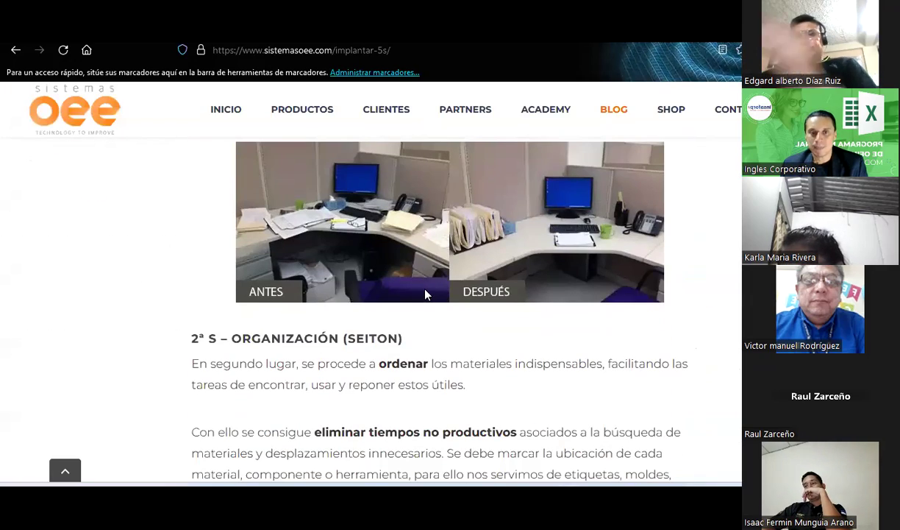
right_click(363, 216)
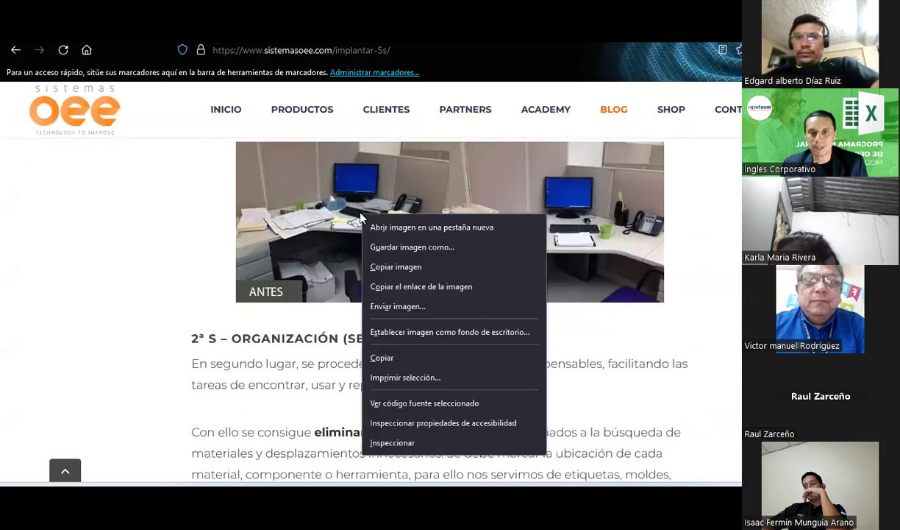
left_click(397, 266)
Copy the machine tools photo further down the article
scroll(400, 274, "down", 3)
scroll(399, 275, "down", 1)
scroll(399, 274, "down", 2)
right_click(399, 274)
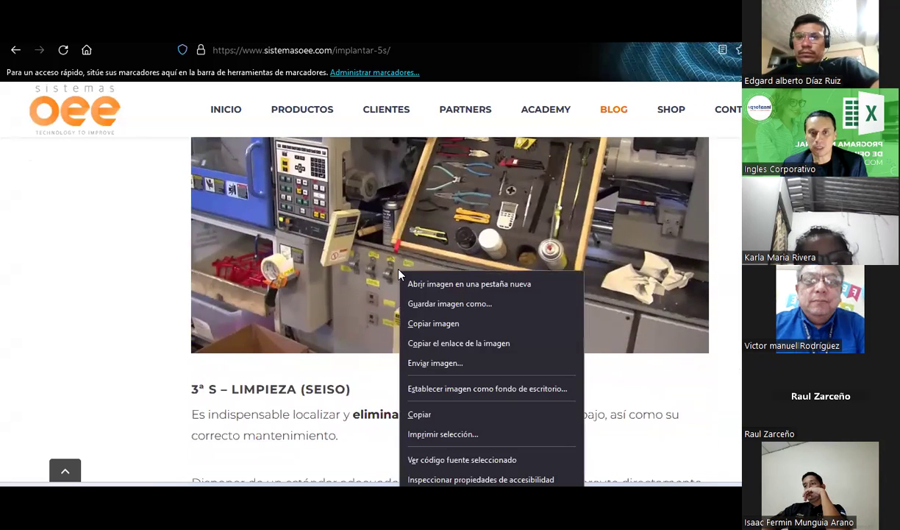
left_click(423, 324)
Copy the machine tools photo again after checking Excel, then return to the spreadsheet
key("alt+Tab")
scroll(422, 326, "down", 3)
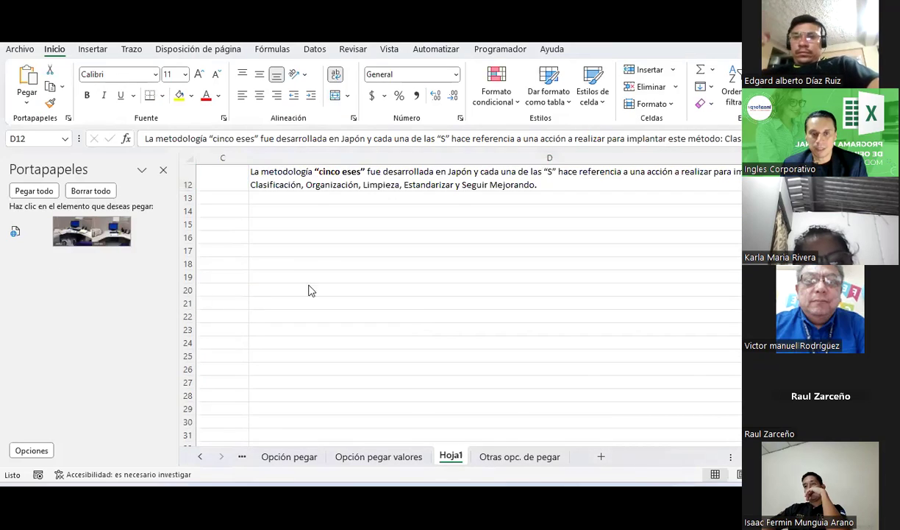
key("alt+Tab")
scroll(301, 298, "up", 2)
right_click(315, 303)
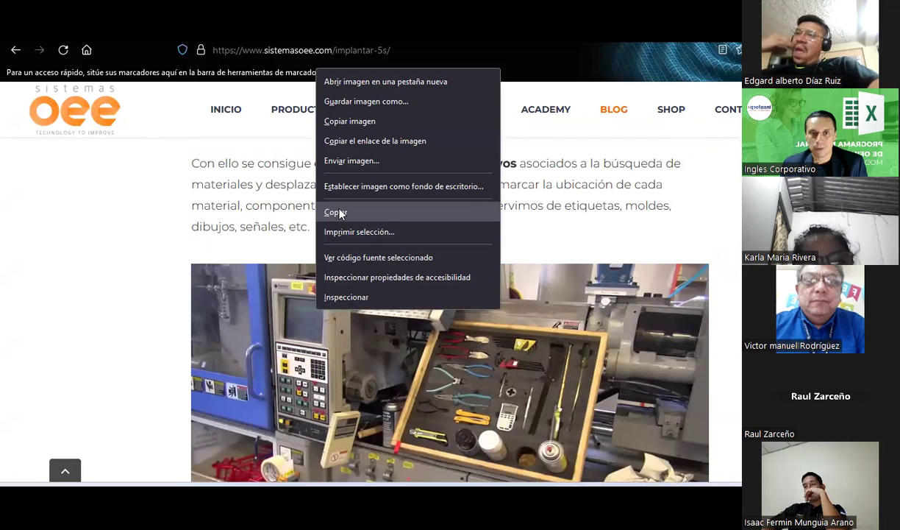
left_click(336, 122)
key("alt+Tab")
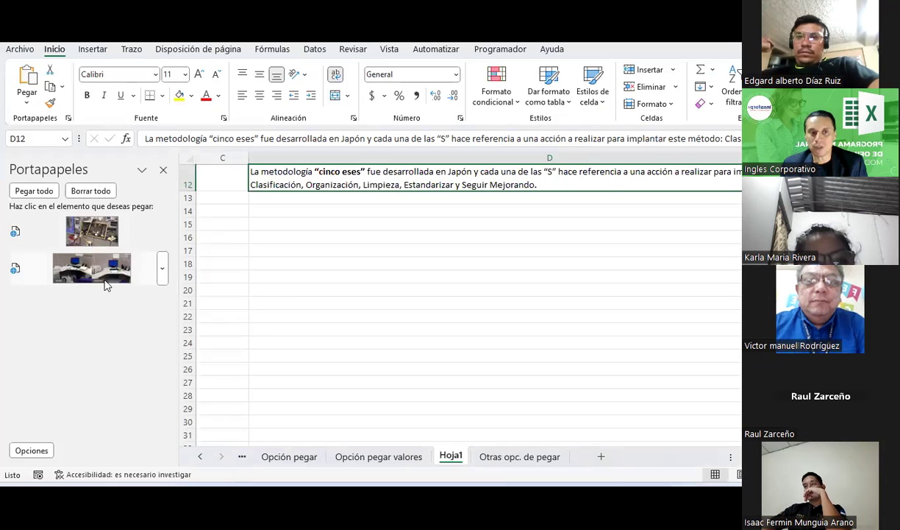
From the clipboard pane, paste the machine tools photo into D15 and the before-and-after photo into D71
left_click(257, 224)
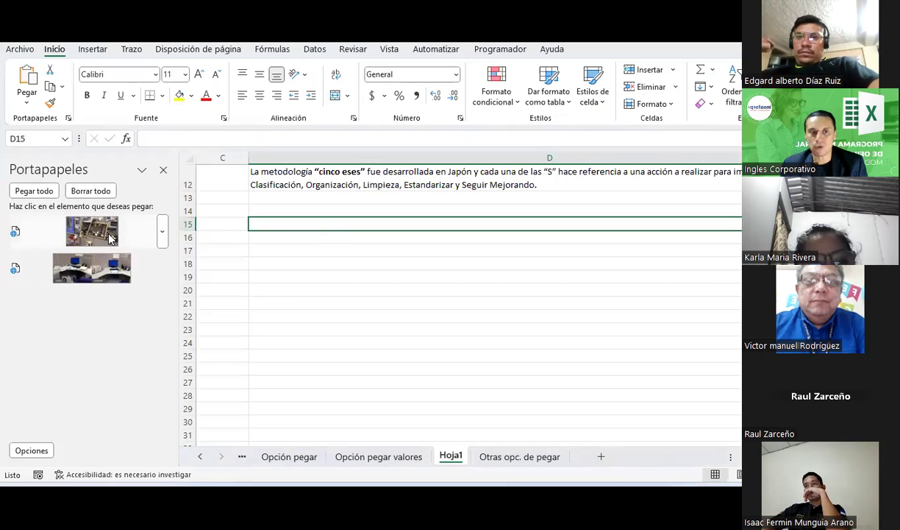
left_click(109, 238)
scroll(326, 287, "down", 2)
scroll(326, 286, "down", 2)
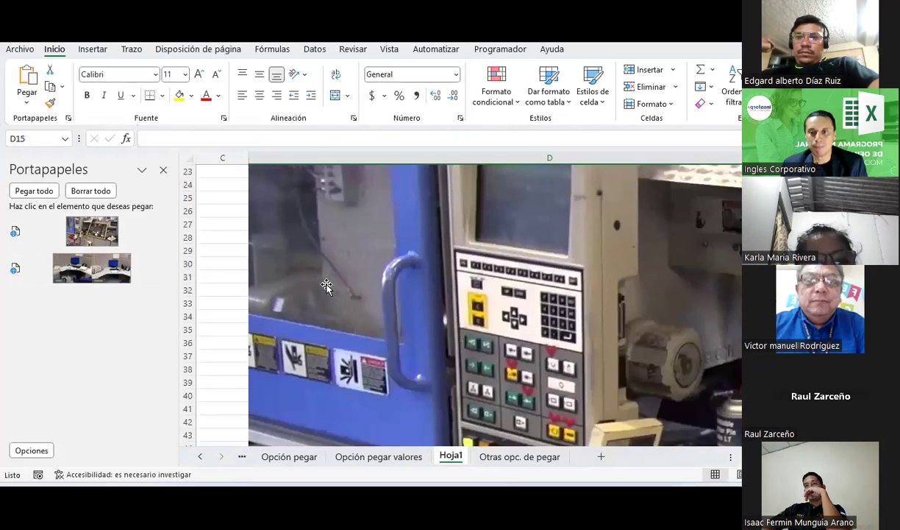
scroll(327, 286, "down", 6)
scroll(326, 286, "down", 3)
scroll(327, 286, "down", 3)
left_click(254, 332)
left_click(114, 274)
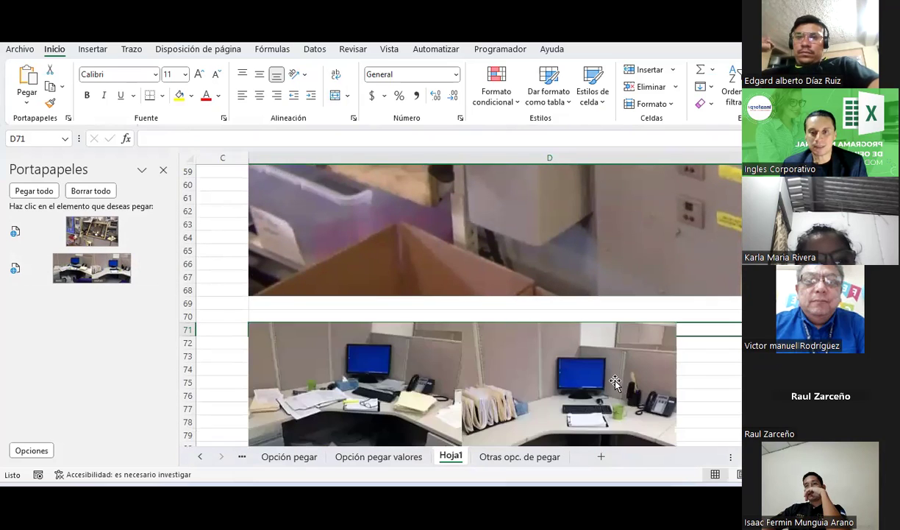
scroll(615, 383, "down", 3)
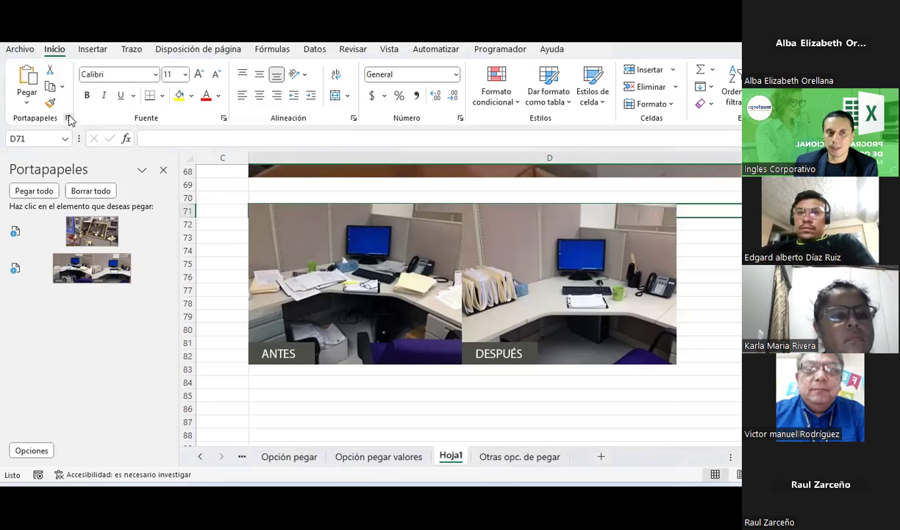
left_click(68, 118)
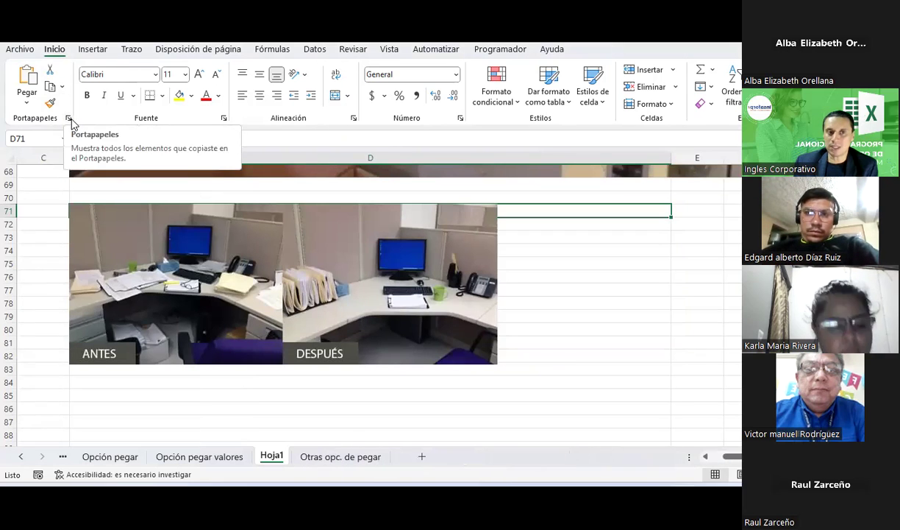
left_click(69, 118)
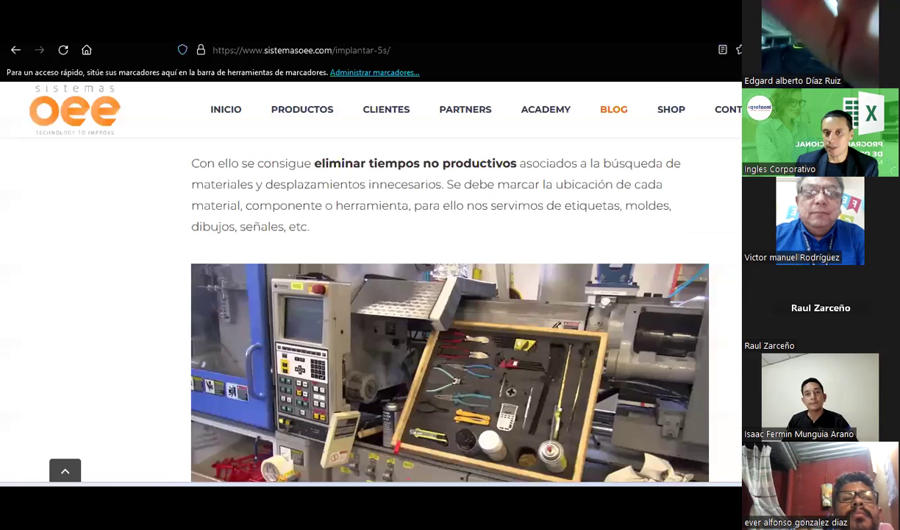
Highlight the 'Con ello se consigue… etc.' paragraph on unproductive time, closing stray context menus
left_click_drag(192, 163, 331, 231)
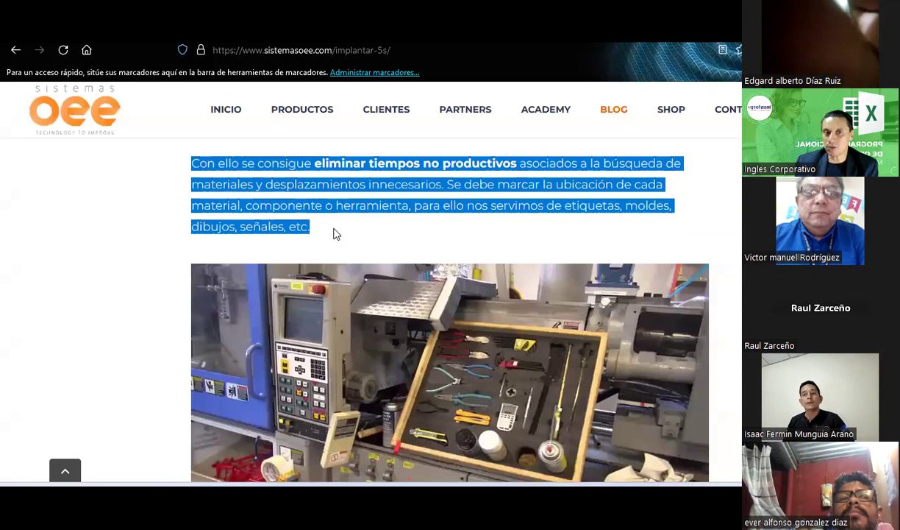
right_click(319, 184)
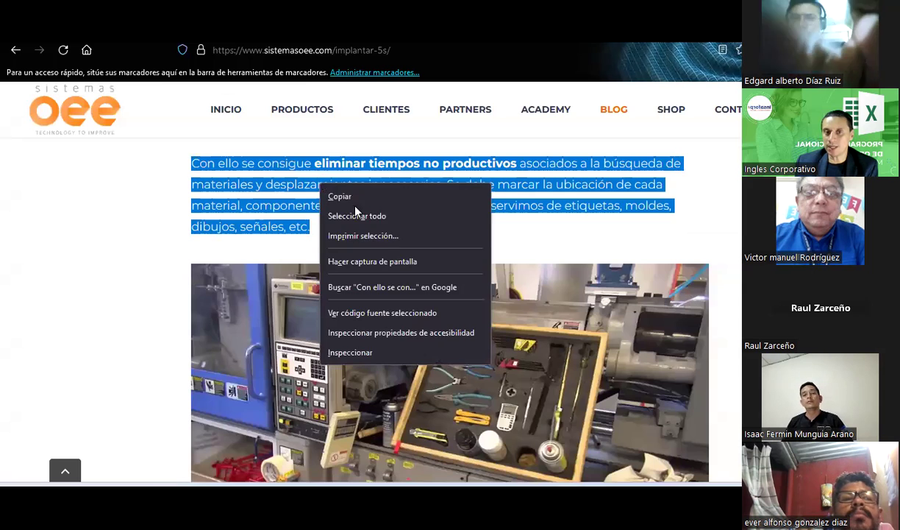
left_click(243, 183)
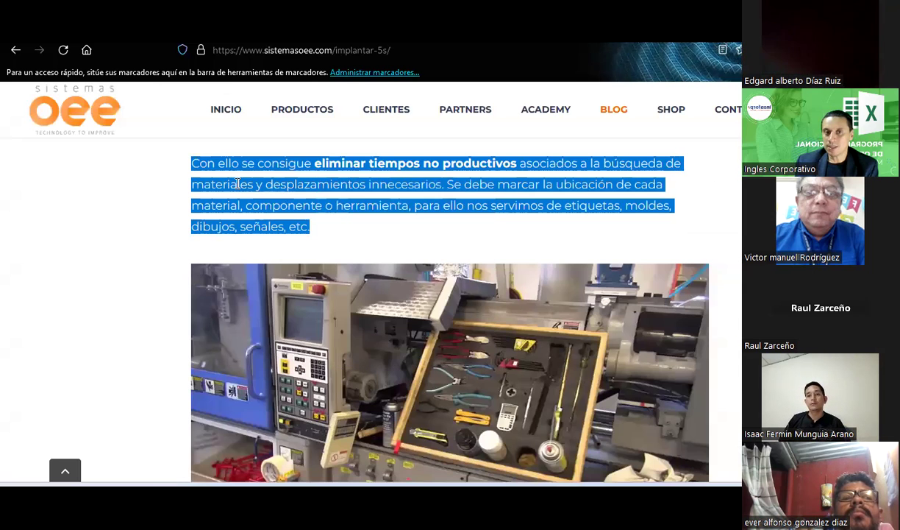
left_click(243, 183)
right_click(285, 322)
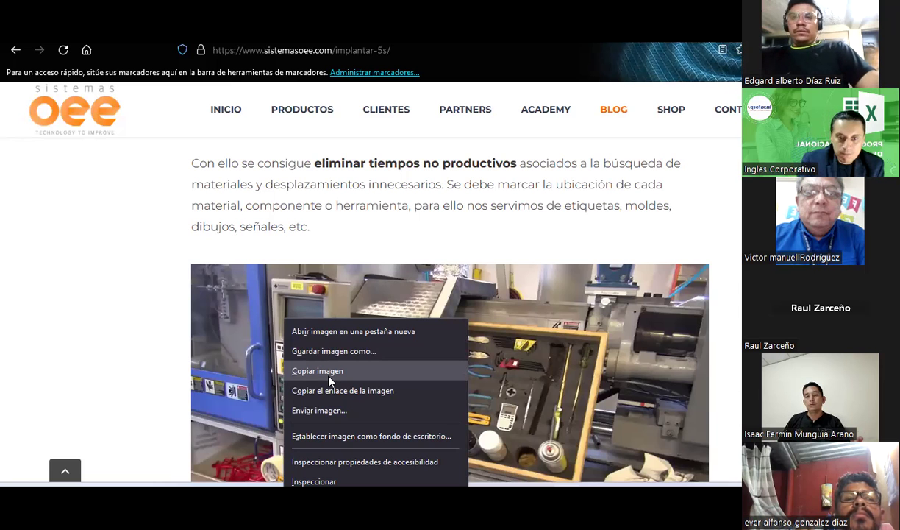
left_click(190, 164)
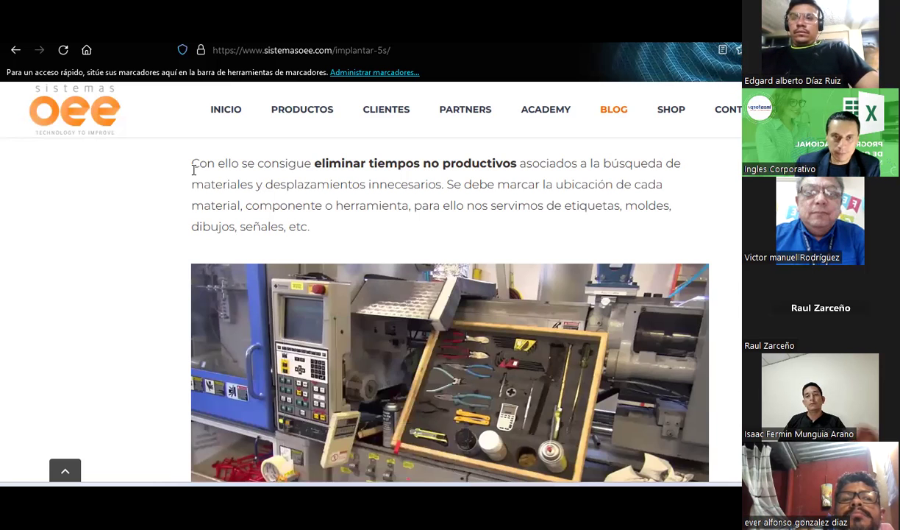
left_click_drag(189, 164, 321, 227)
left_click(206, 192)
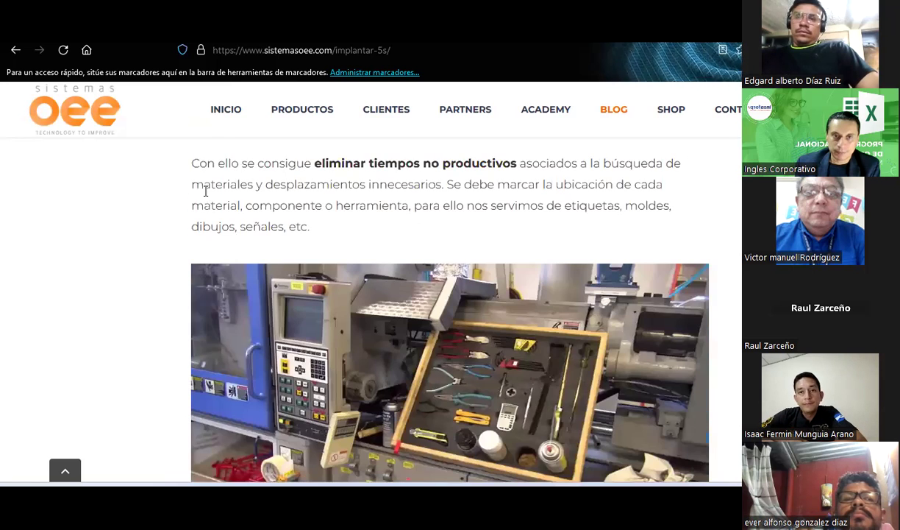
left_click_drag(193, 164, 296, 222)
right_click(296, 223)
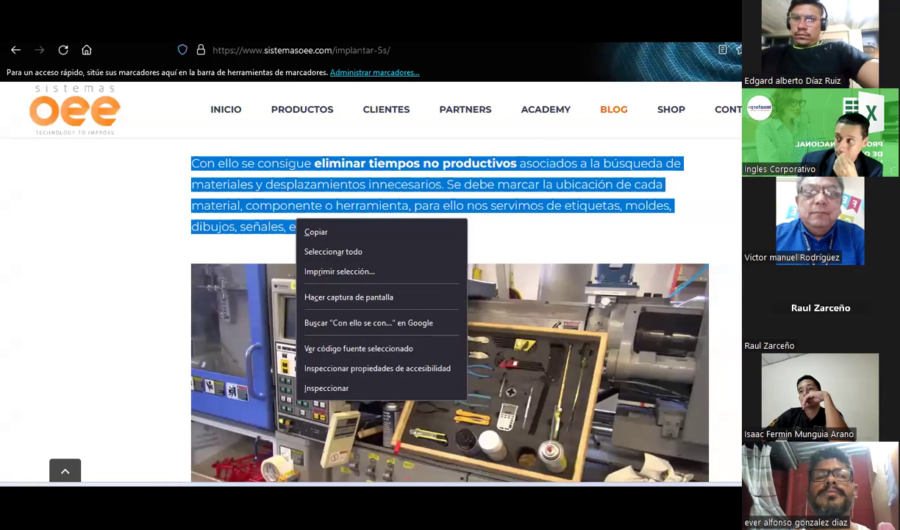
key("alt+Tab")
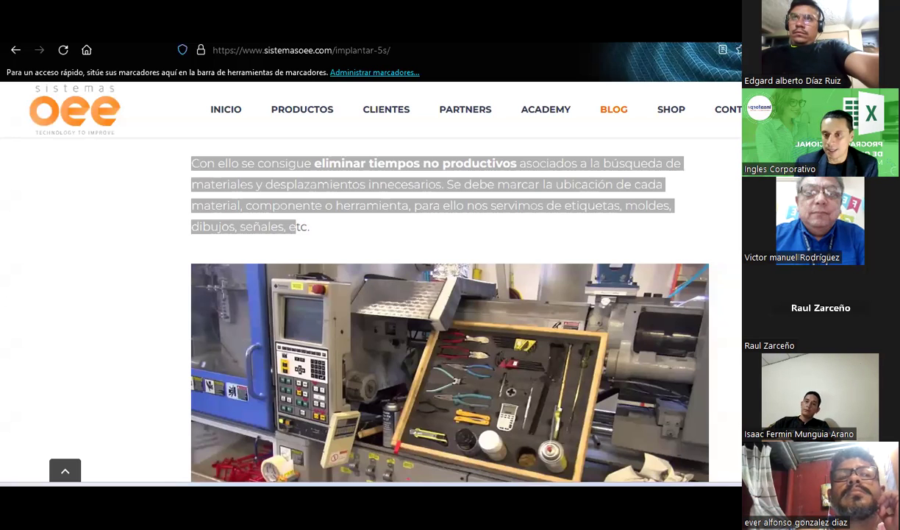
key("alt+Tab")
left_click(508, 407)
scroll(507, 408, "up", 3)
scroll(497, 389, "up", 2)
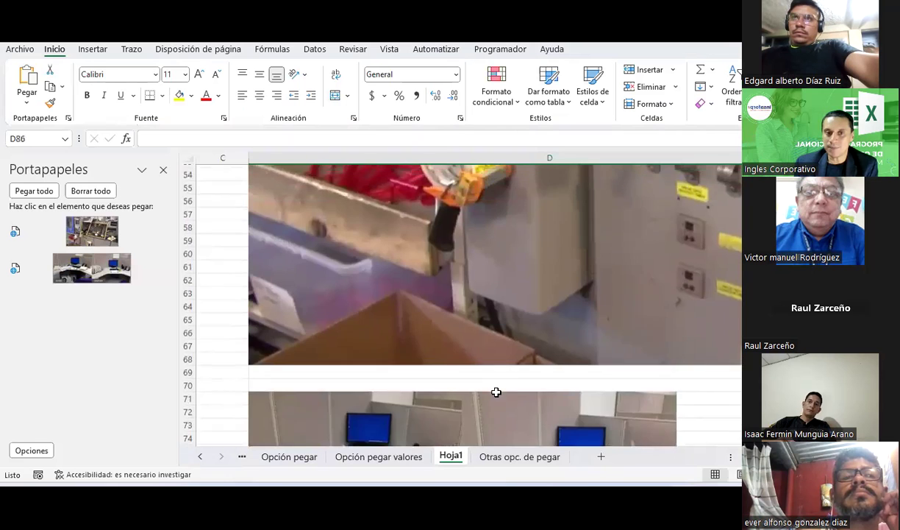
scroll(496, 389, "up", 1)
key("alt+Tab")
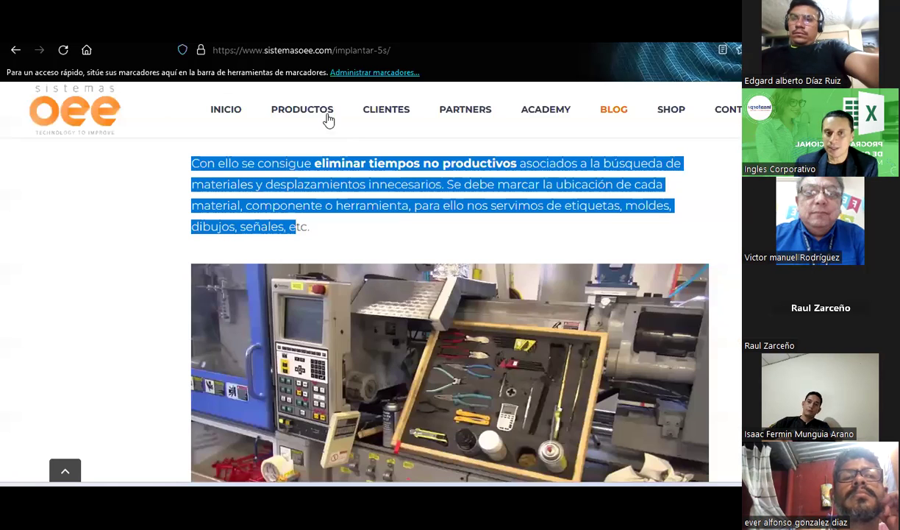
left_click(283, 48)
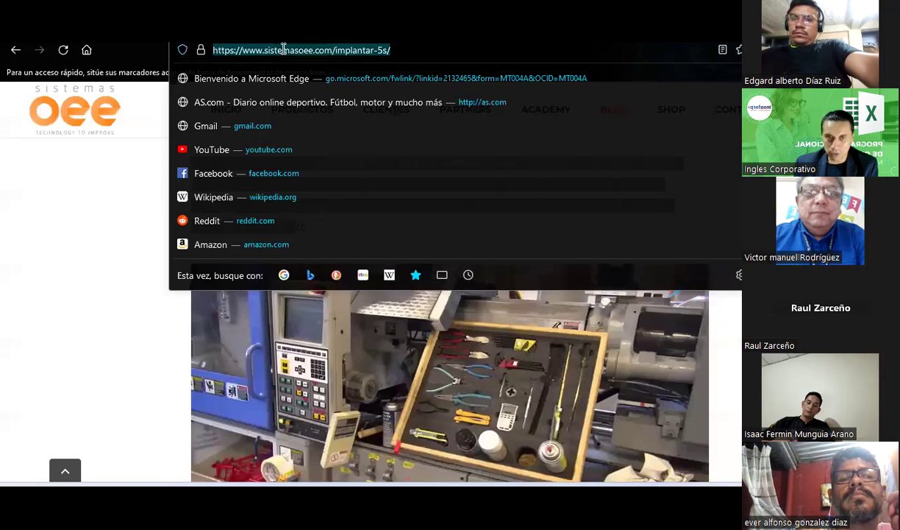
key("alt+Tab")
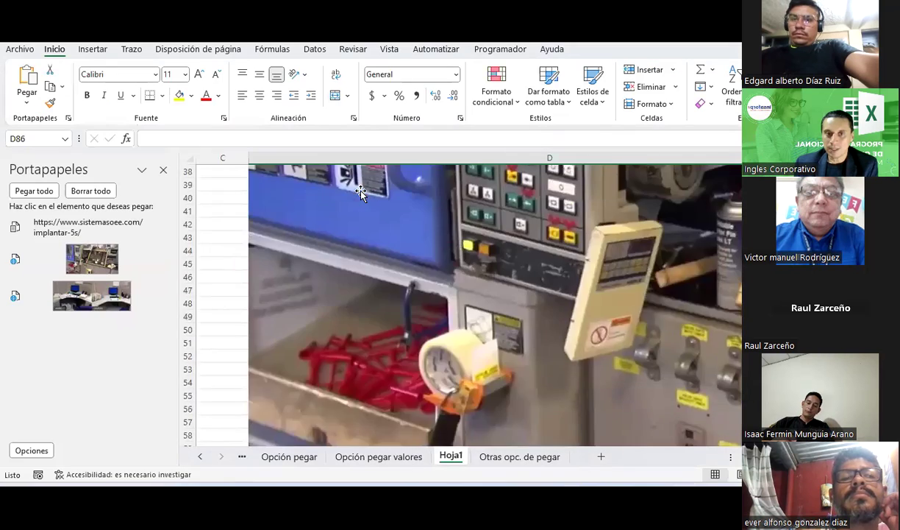
scroll(361, 192, "up", 1)
Edit D9's 5S paragraph, selecting its text and the word Manufacturing, leaving it unchanged
left_click(267, 220)
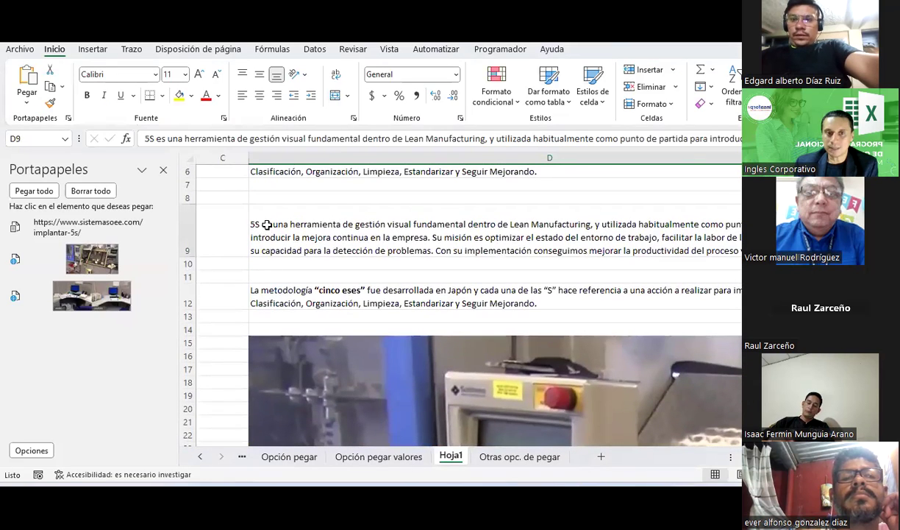
double_click(252, 222)
key("ctrl+shift+End")
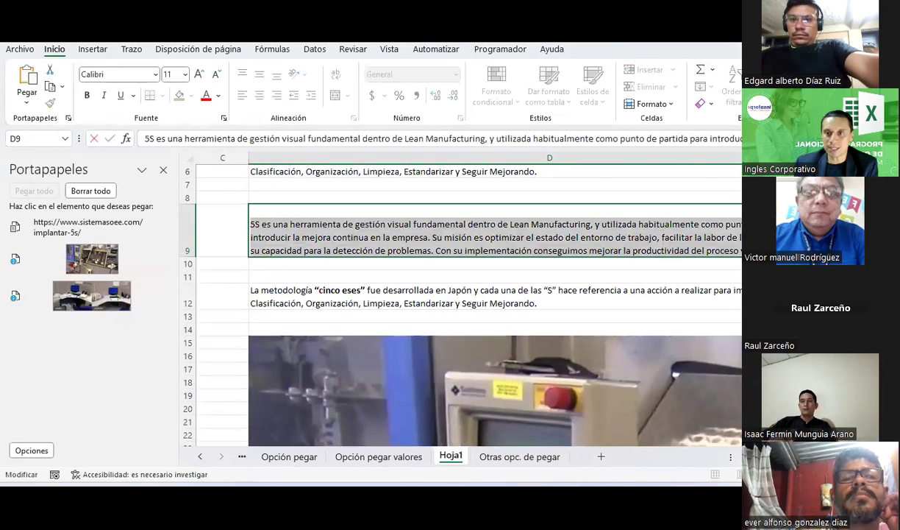
right_click(279, 222)
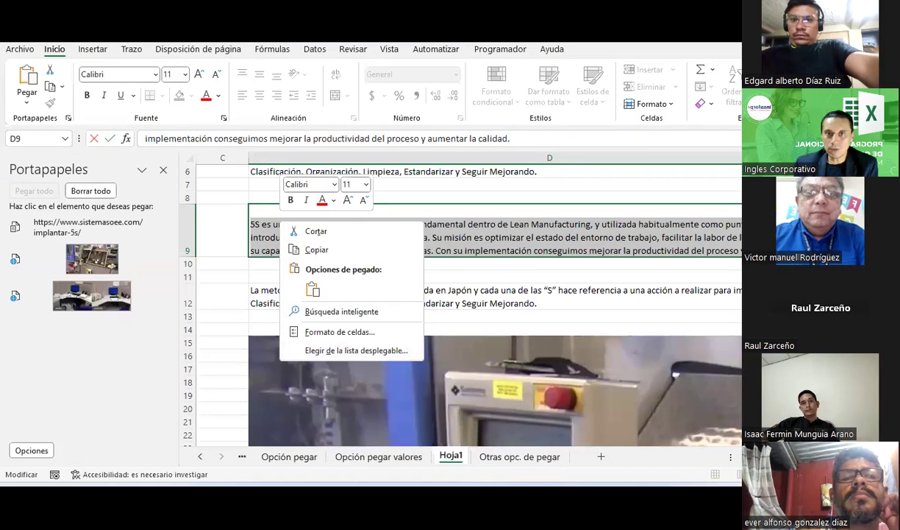
left_click(94, 60)
left_click(93, 58)
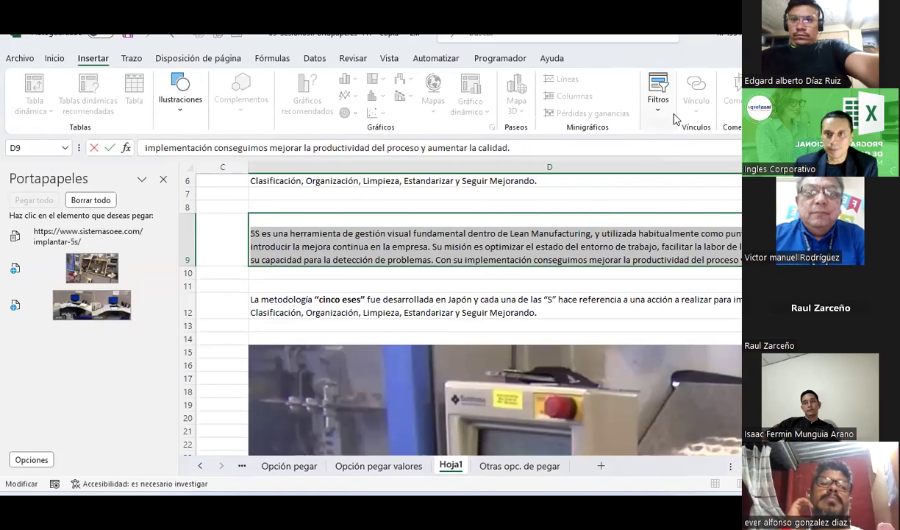
left_click(563, 234)
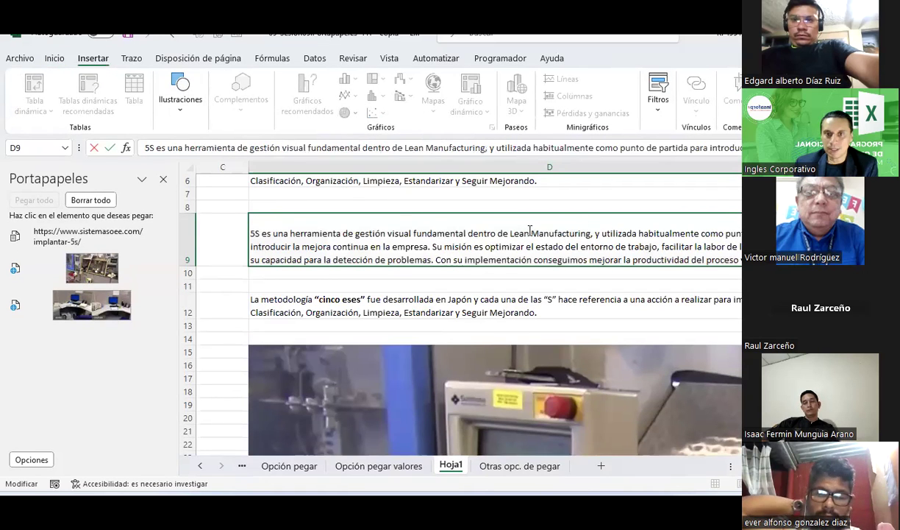
double_click(548, 233)
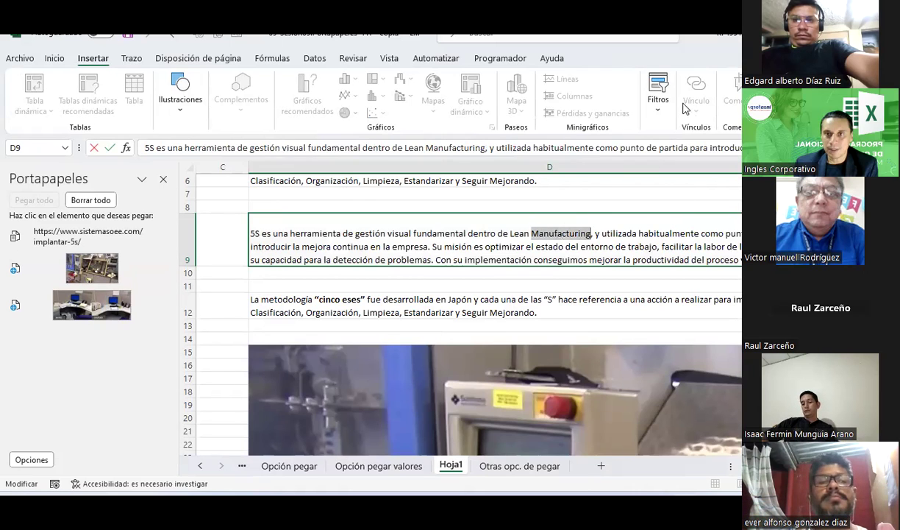
right_click(553, 234)
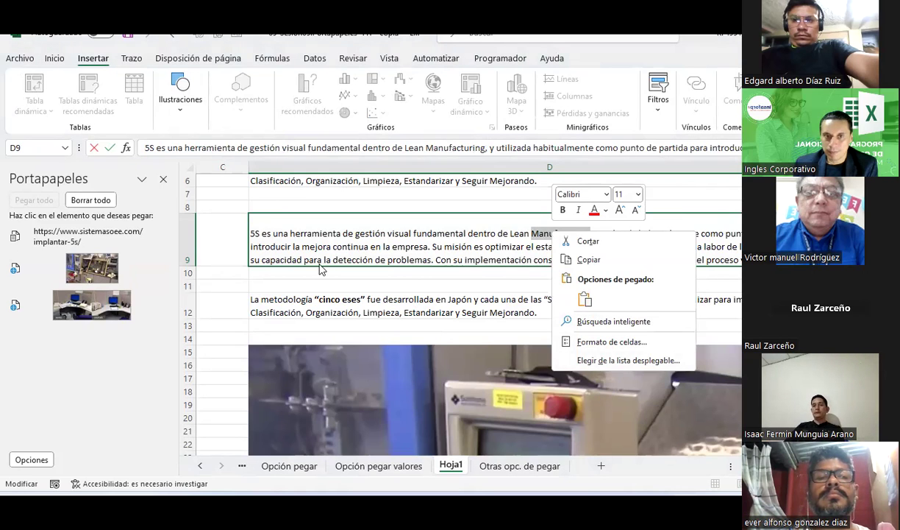
key("Escape")
left_click(287, 273)
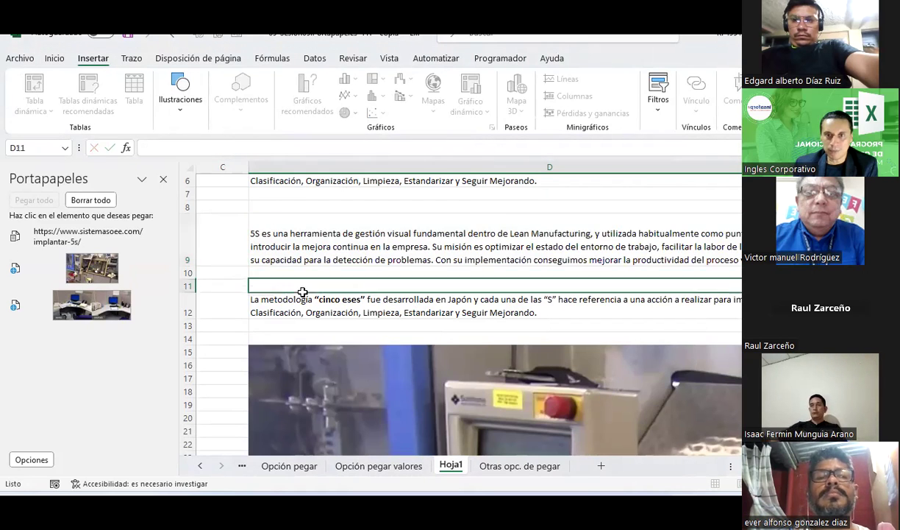
left_click(487, 218)
left_click(704, 111)
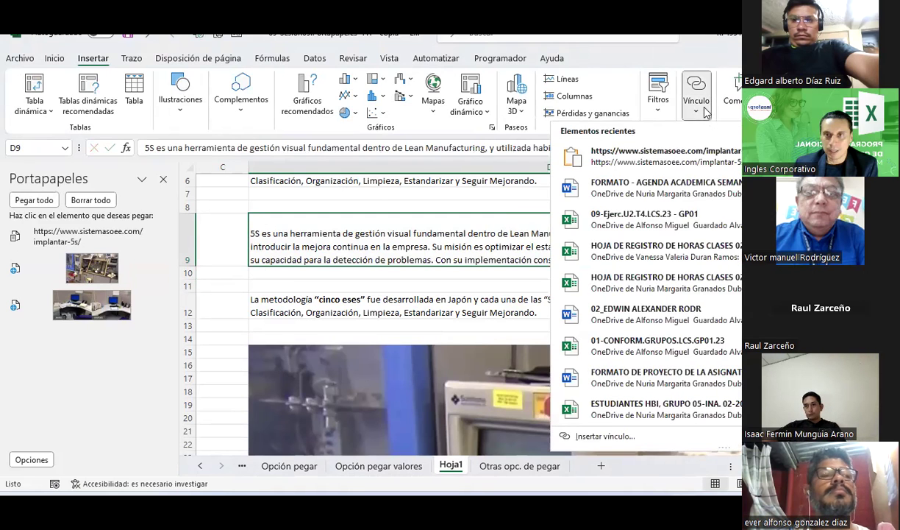
left_click(606, 436)
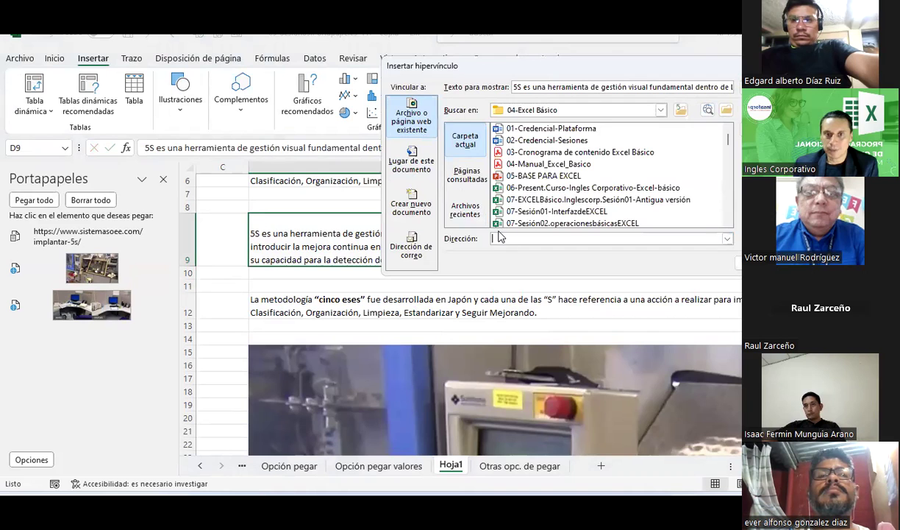
type("https://www.sistemasoee.com/implantar-5s/")
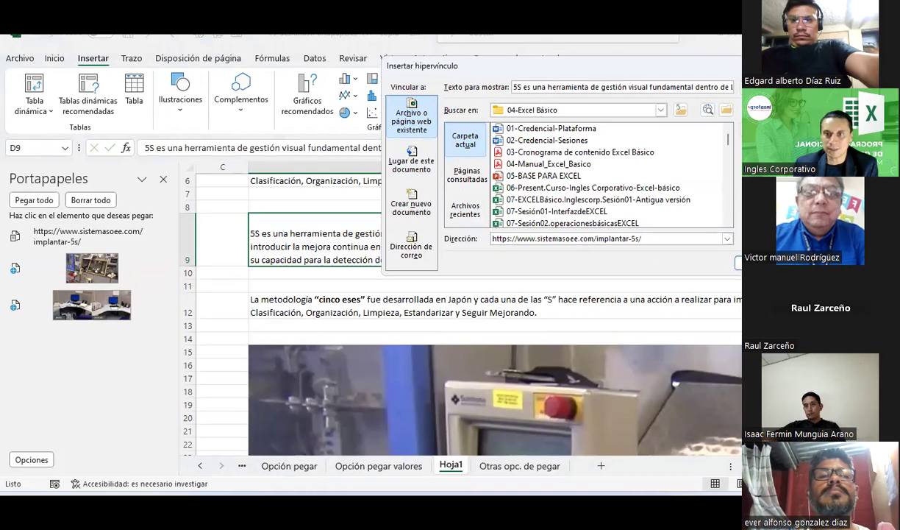
key("Return")
left_click(629, 295)
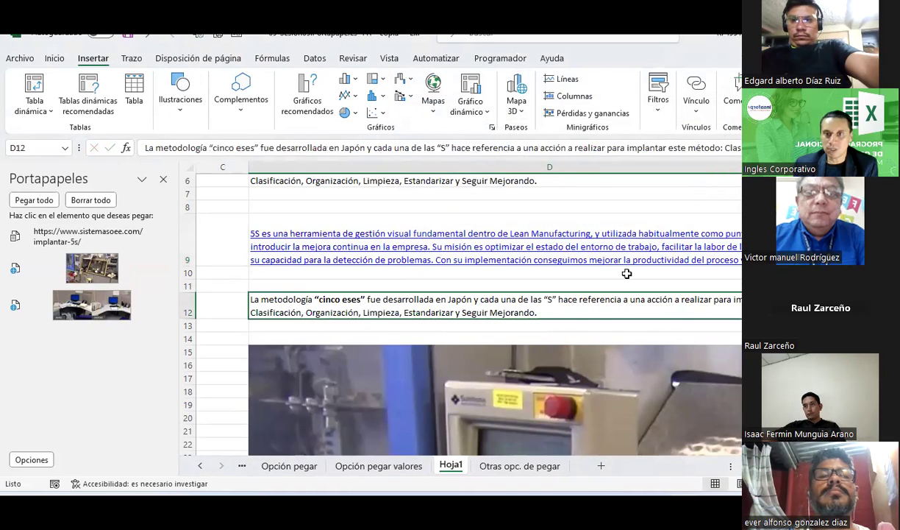
left_click(600, 236)
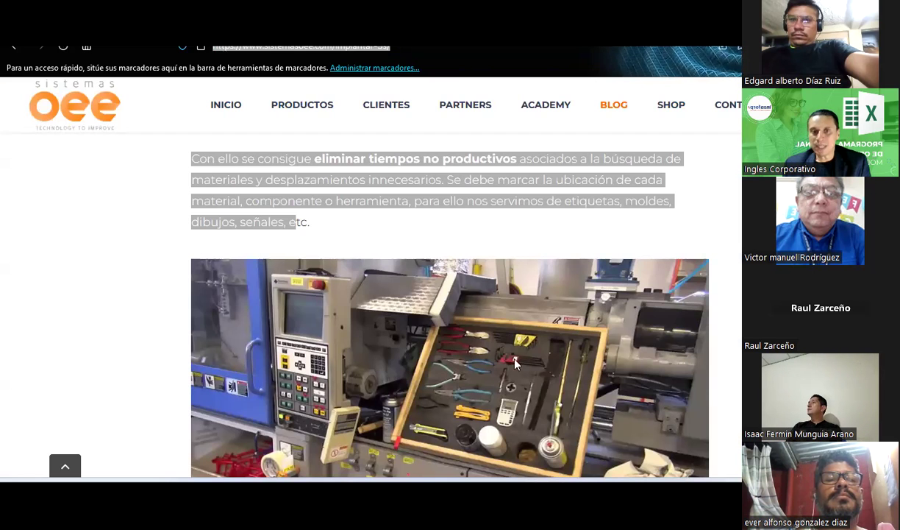
key("alt+Tab")
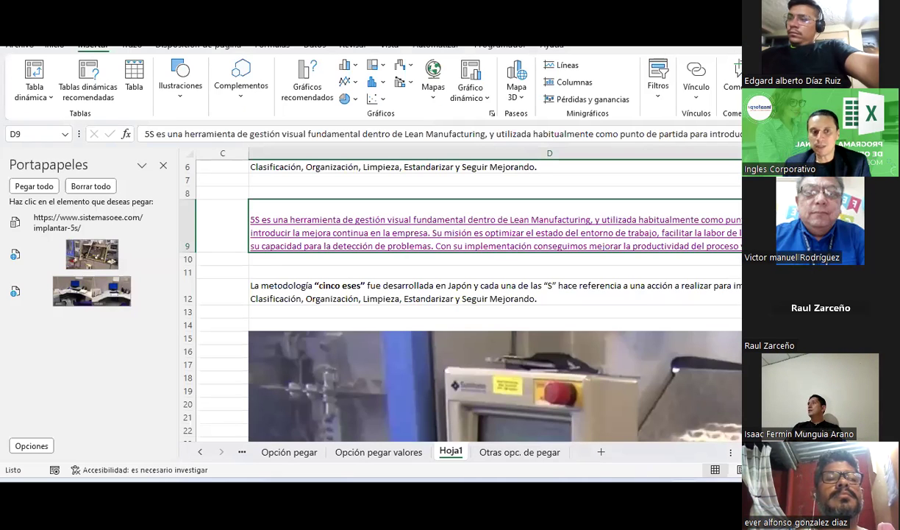
Go to the Opción pegar valores sheet, clear all clipboard items and close the clipboard pane
left_click(375, 452)
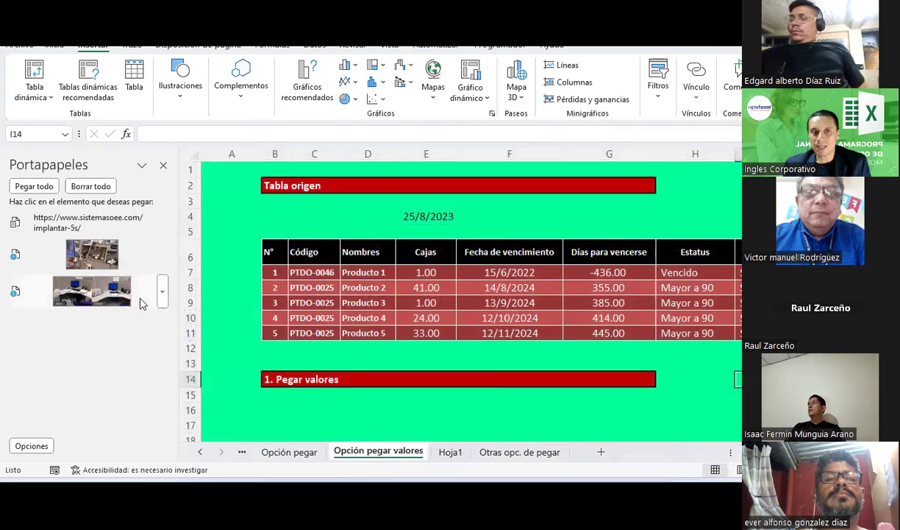
left_click(95, 188)
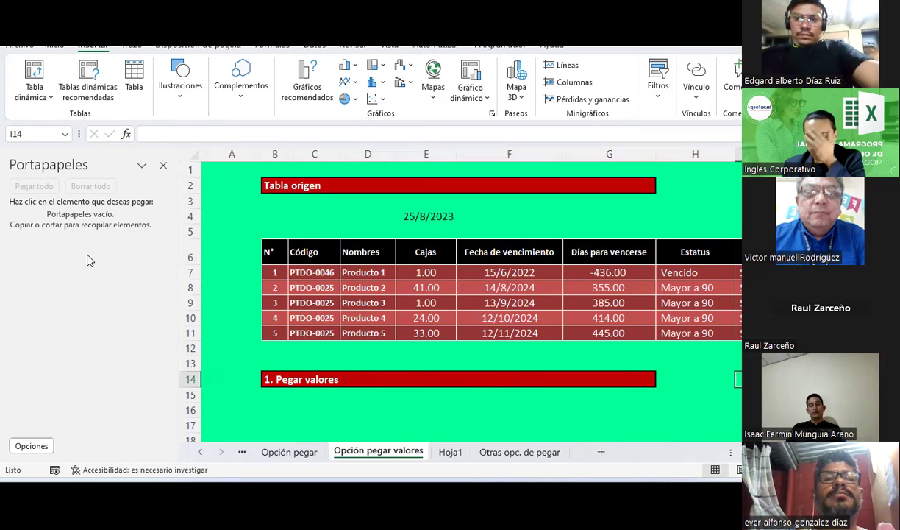
left_click(32, 446)
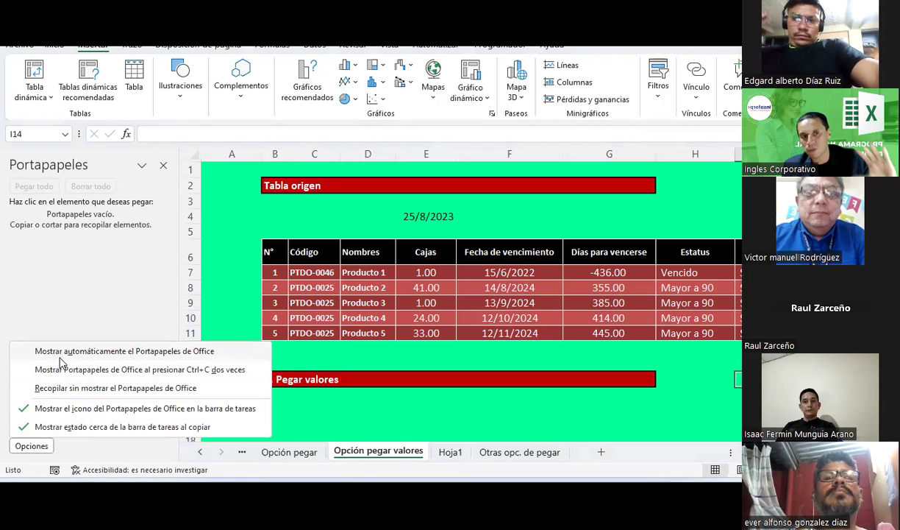
left_click(163, 164)
left_click(163, 165)
scroll(266, 287, "down", 1)
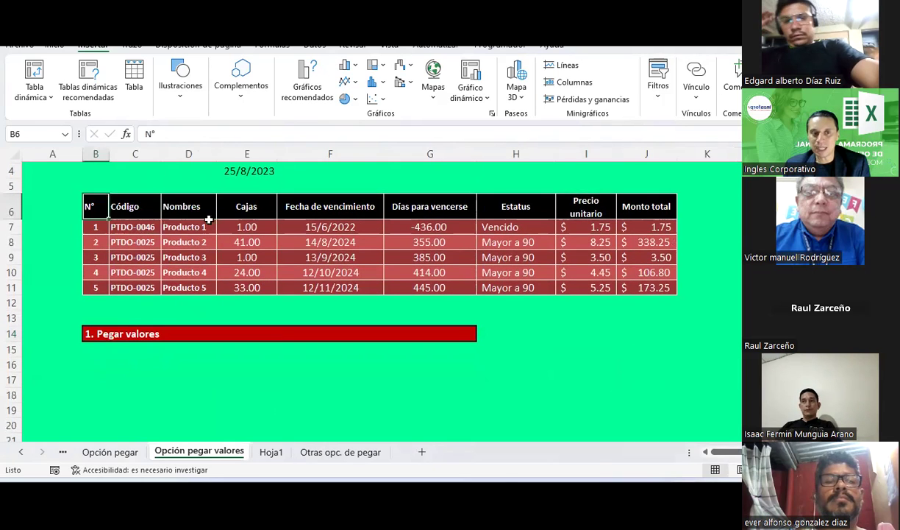
Copy the product table B6:J11 and paste it at B16 keeping formatting and formulas
left_click_drag(100, 207, 626, 287)
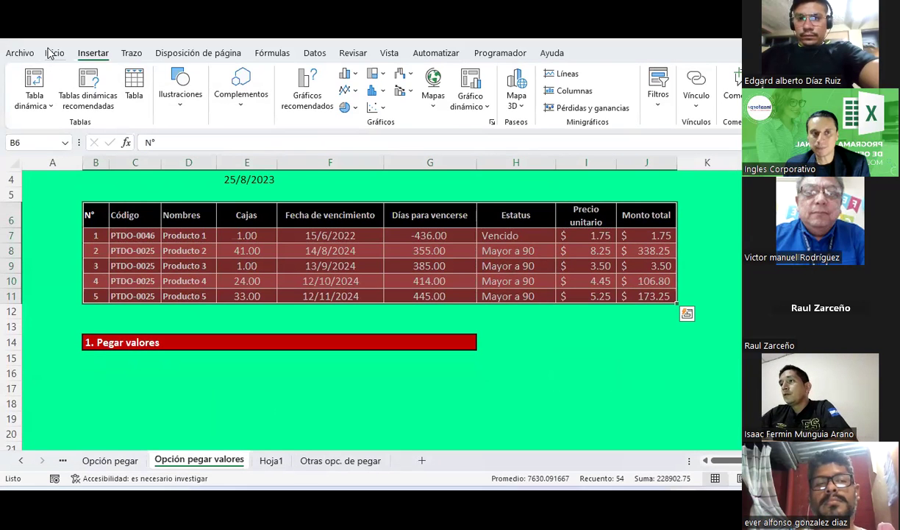
left_click(54, 53)
left_click(50, 90)
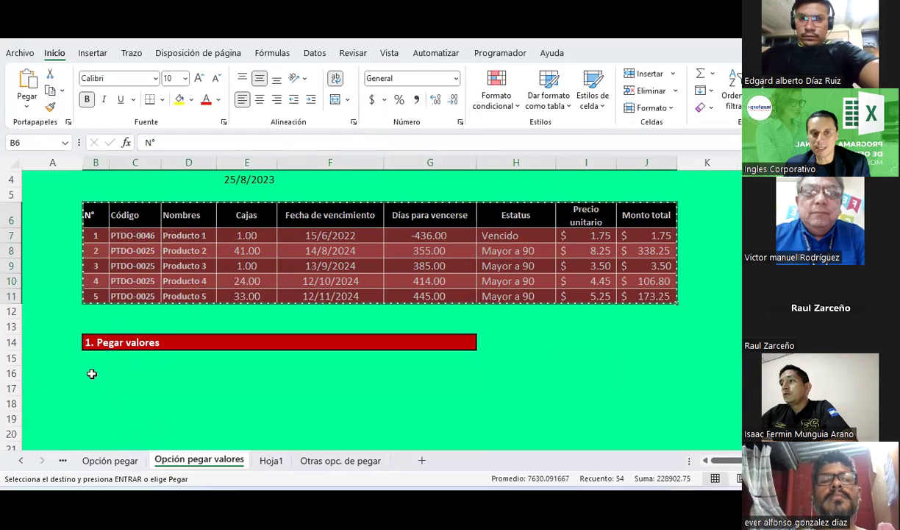
left_click(91, 374)
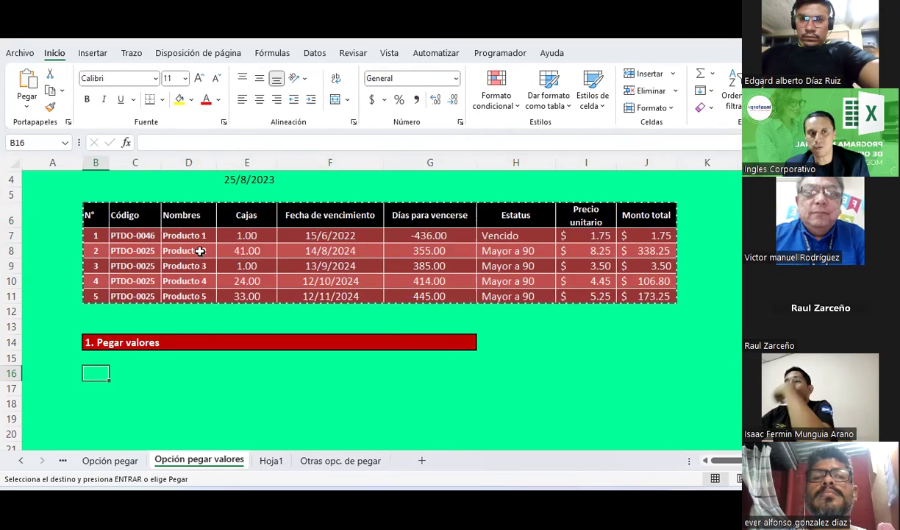
left_click(28, 110)
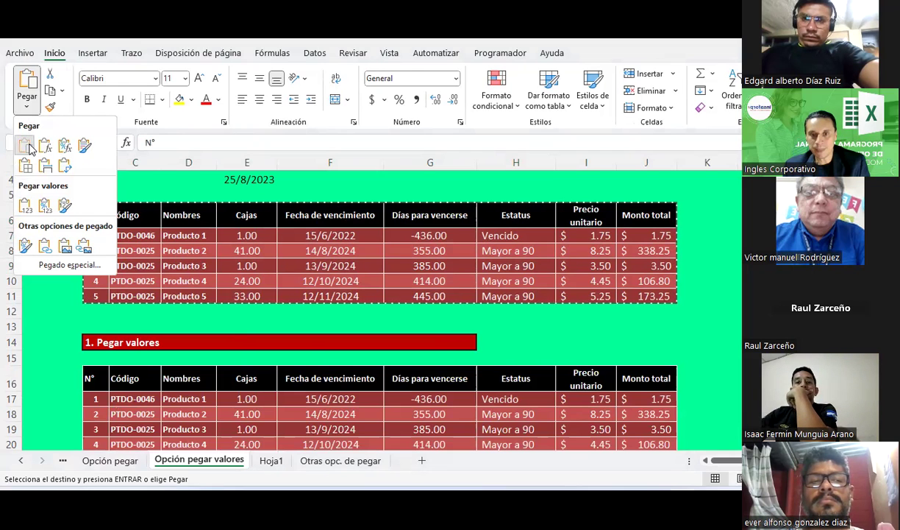
left_click(29, 149)
scroll(237, 337, "down", 2)
left_click(638, 308)
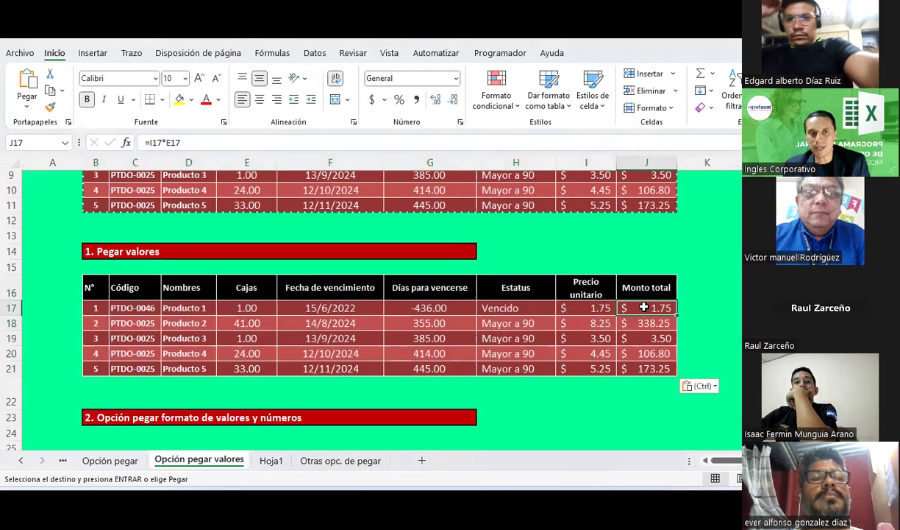
left_click(654, 323)
left_click(660, 339)
left_click(647, 368)
left_click(598, 368)
left_click(589, 353)
left_click(587, 317)
left_click(582, 294)
left_click(503, 308)
left_click(410, 322)
left_click(372, 338)
left_click(324, 323)
scroll(283, 313, "up", 2)
scroll(282, 318, "up", 3)
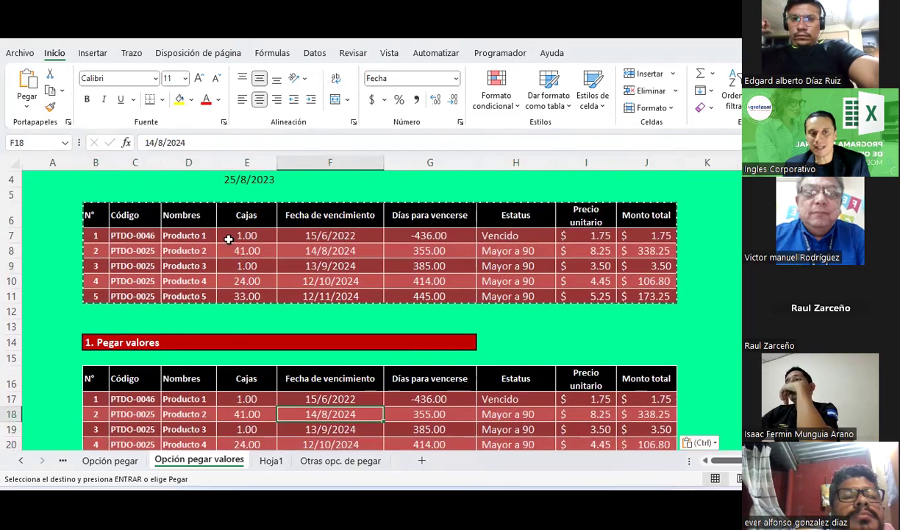
left_click(204, 236)
mouse_move(90, 214)
left_mouse_down()
mouse_move(493, 252)
mouse_move(647, 294)
left_mouse_up()
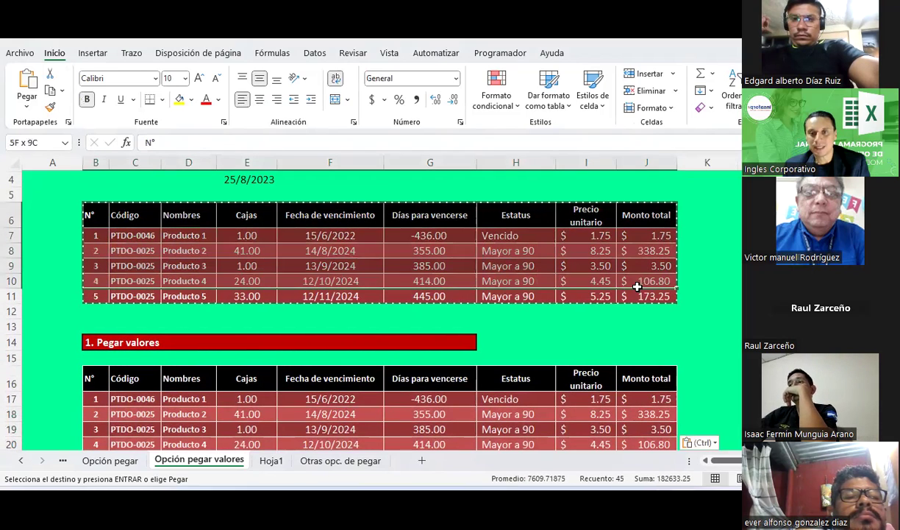
scroll(482, 298, "up", 1)
scroll(476, 295, "down", 4)
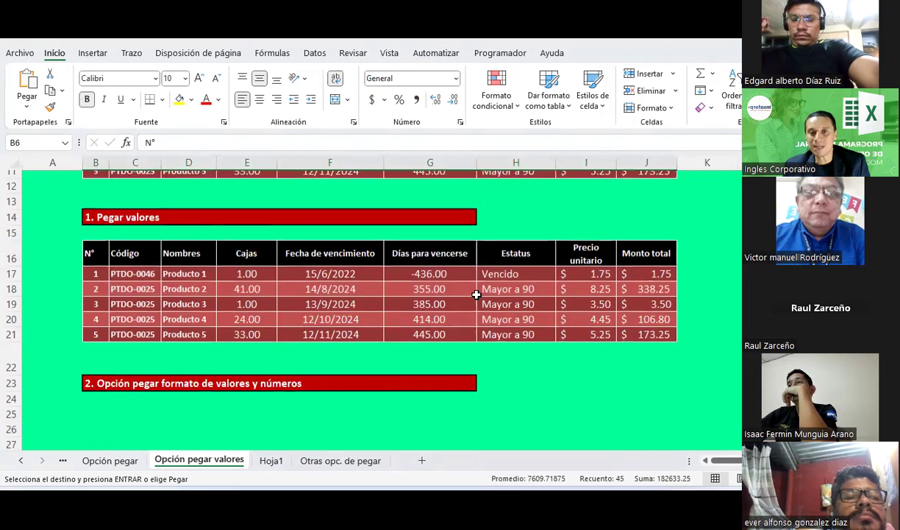
left_click(475, 293)
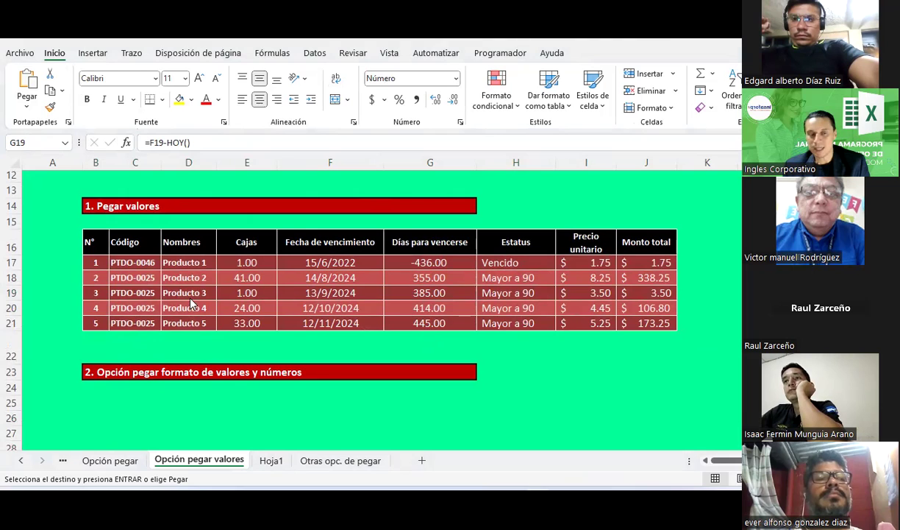
left_click(147, 262)
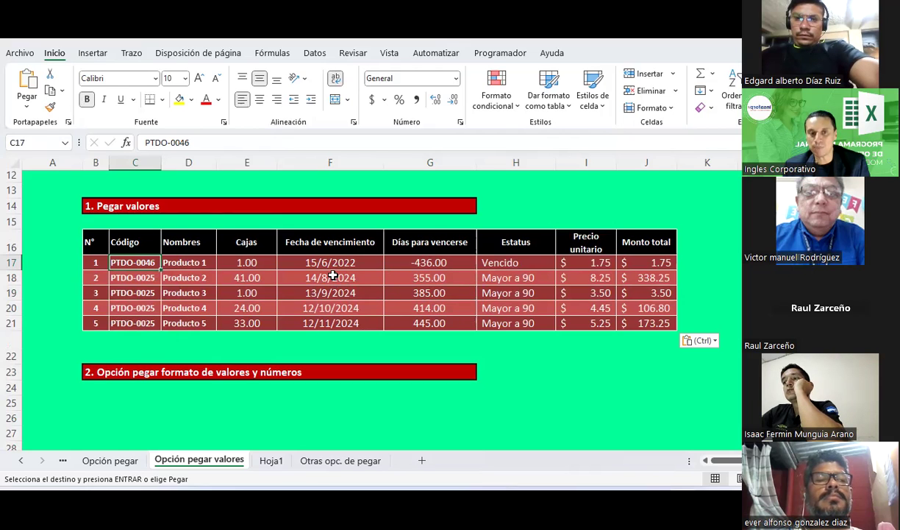
left_click(333, 275)
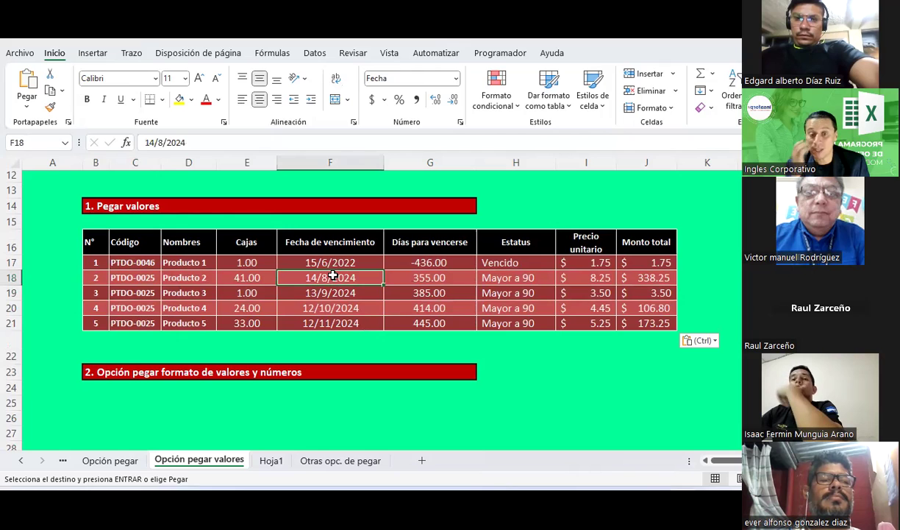
left_click(566, 292)
left_click(628, 292)
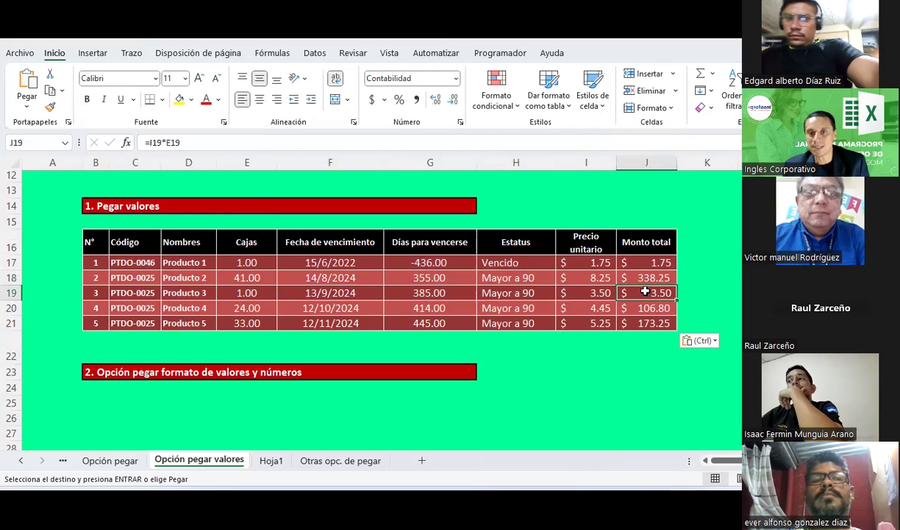
left_click(290, 281)
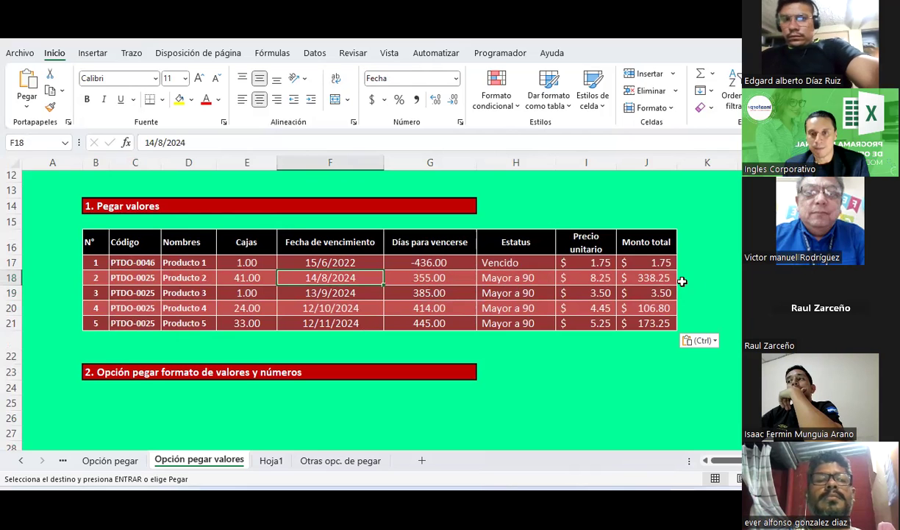
scroll(386, 250, "up", 3)
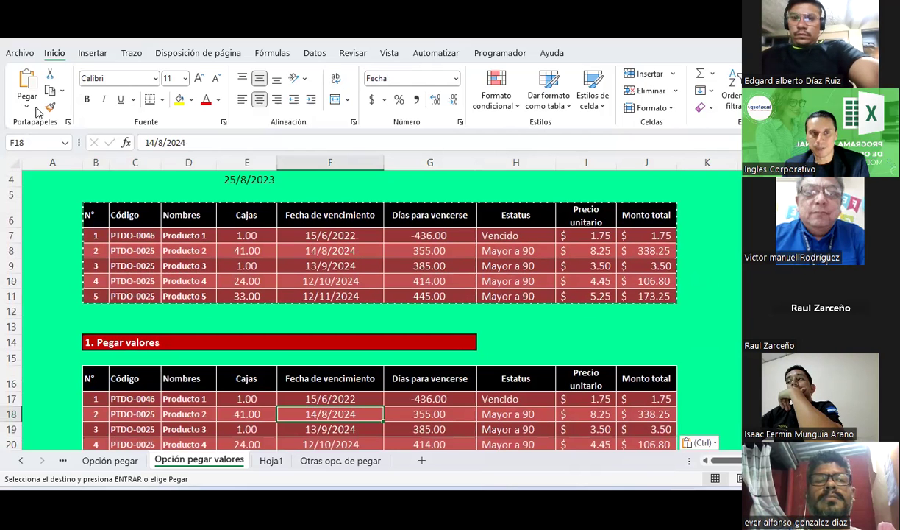
left_click(27, 107)
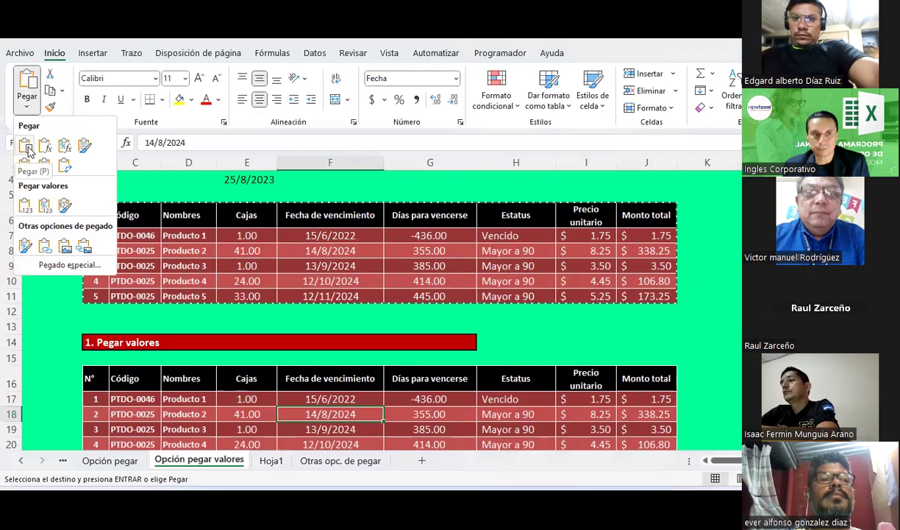
key("Escape")
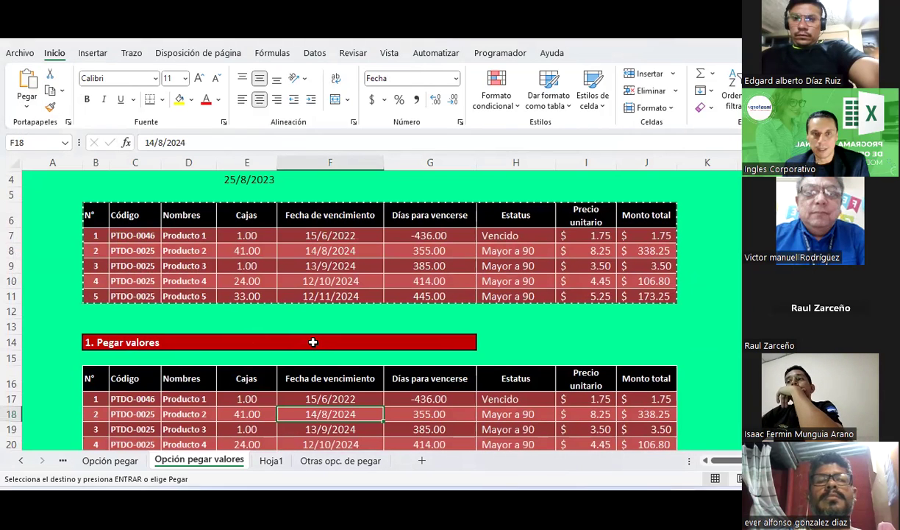
left_click(27, 107)
left_click(66, 265)
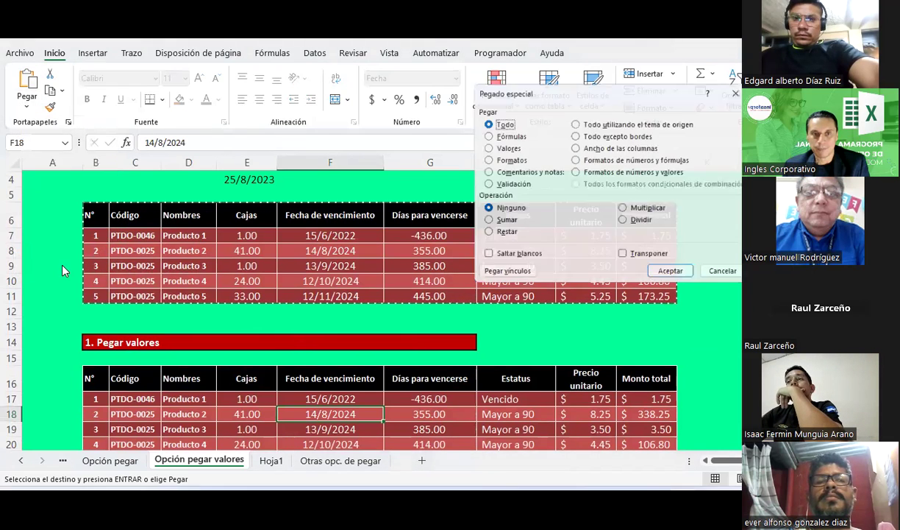
key("Escape")
scroll(504, 313, "down", 2)
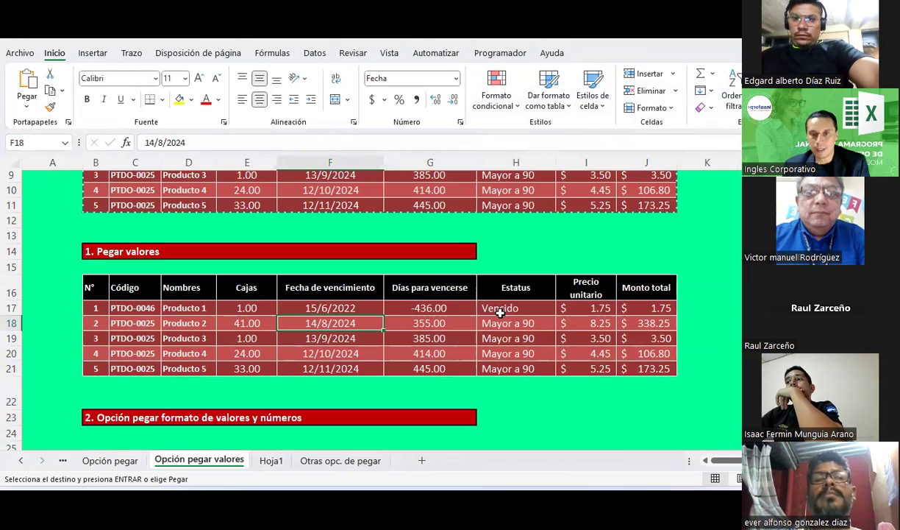
scroll(499, 312, "down", 1)
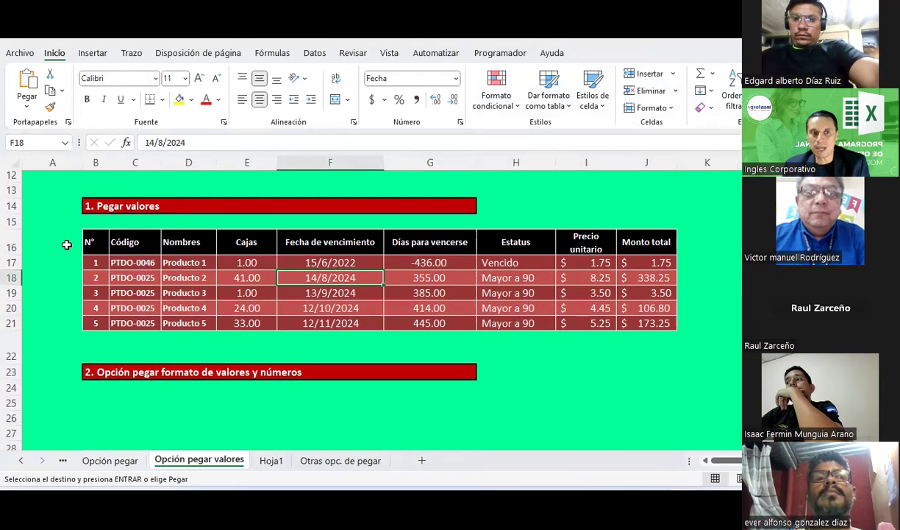
left_click_drag(90, 242, 647, 322)
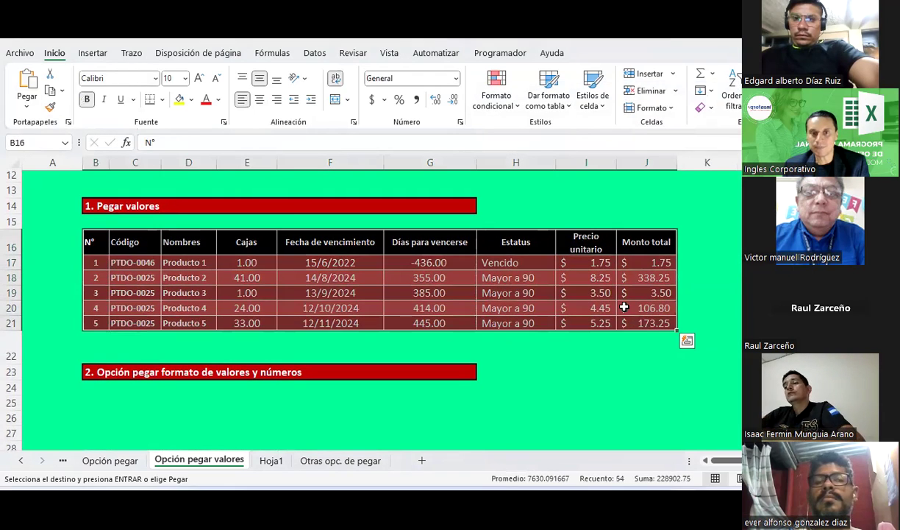
left_click(624, 307)
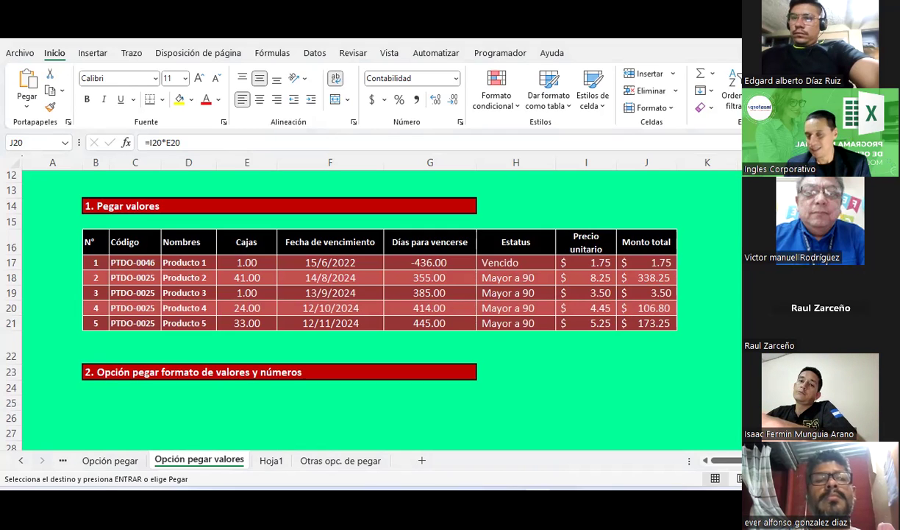
left_click(644, 307)
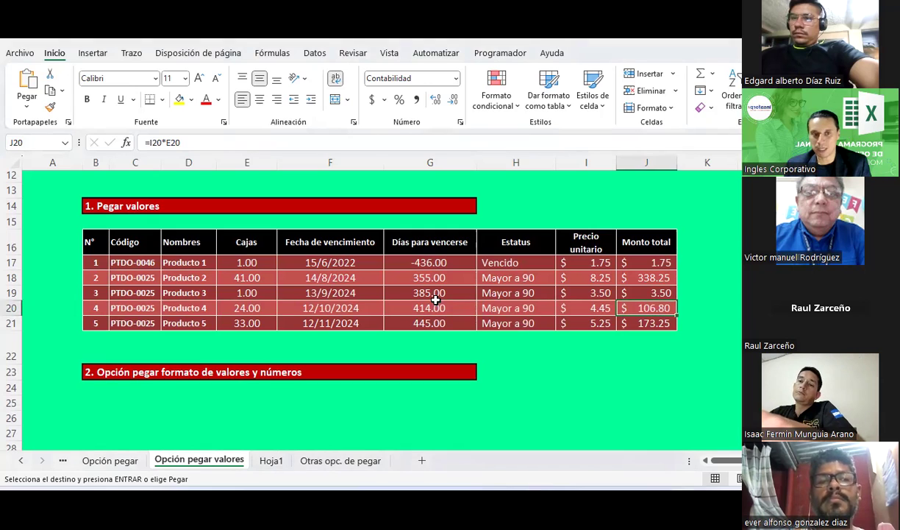
scroll(436, 300, "up", 3)
mouse_move(92, 214)
left_mouse_down()
mouse_move(595, 269)
mouse_move(639, 292)
left_mouse_up()
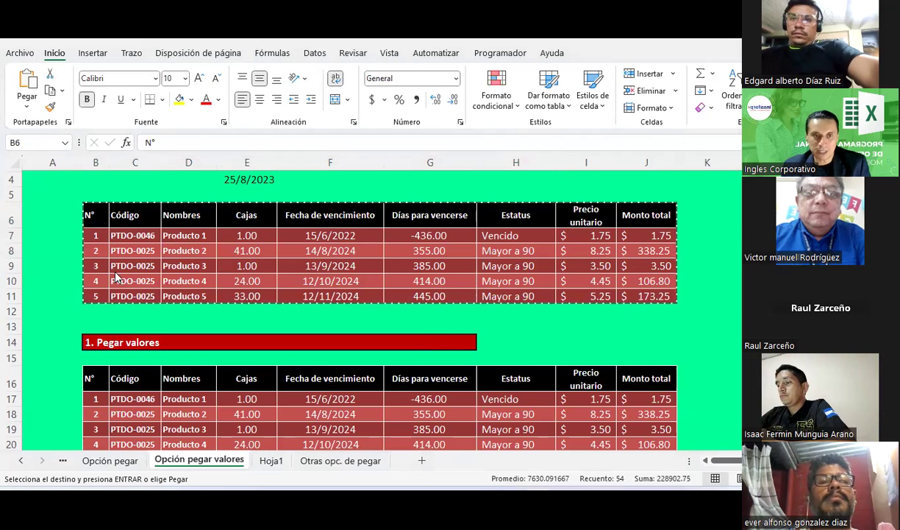
Copy the product table B6:J11 and paste only its formulas at B25
left_click_drag(97, 212, 653, 295)
key("ctrl+v")
scroll(112, 326, "down", 4)
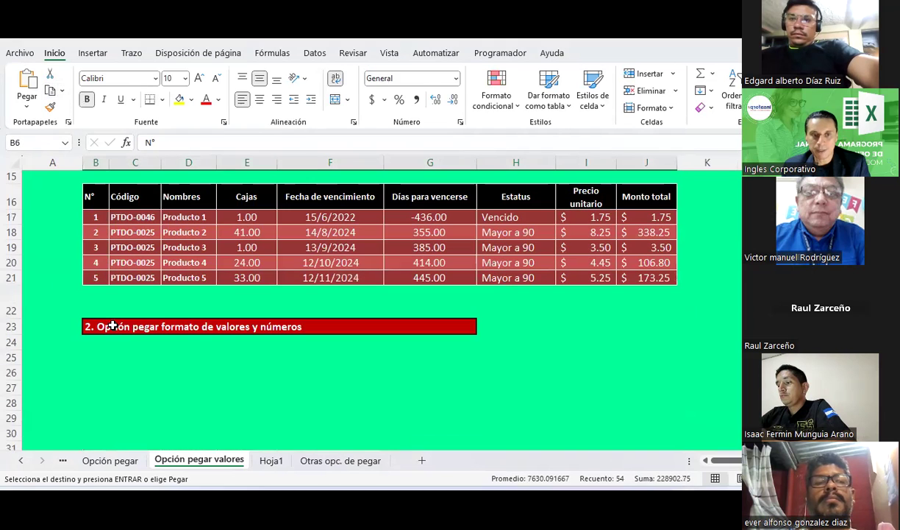
scroll(112, 326, "down", 1)
left_click(90, 310)
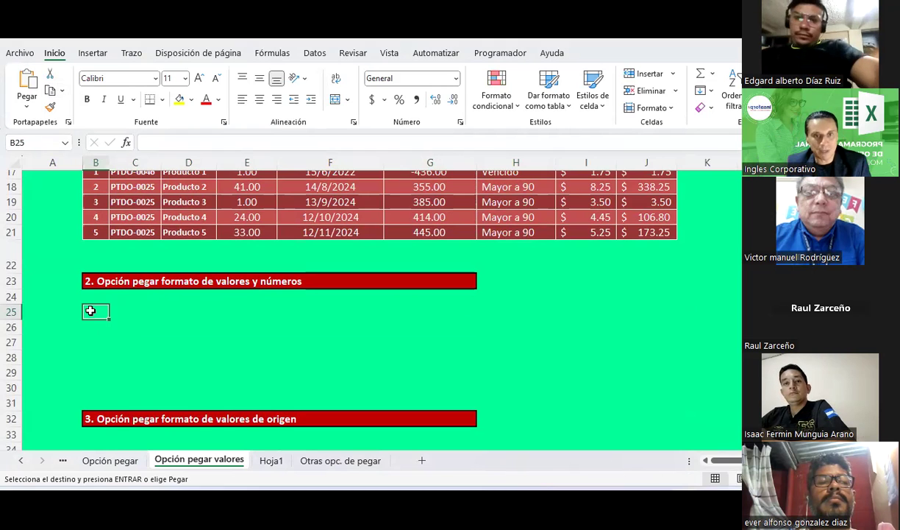
left_click(26, 105)
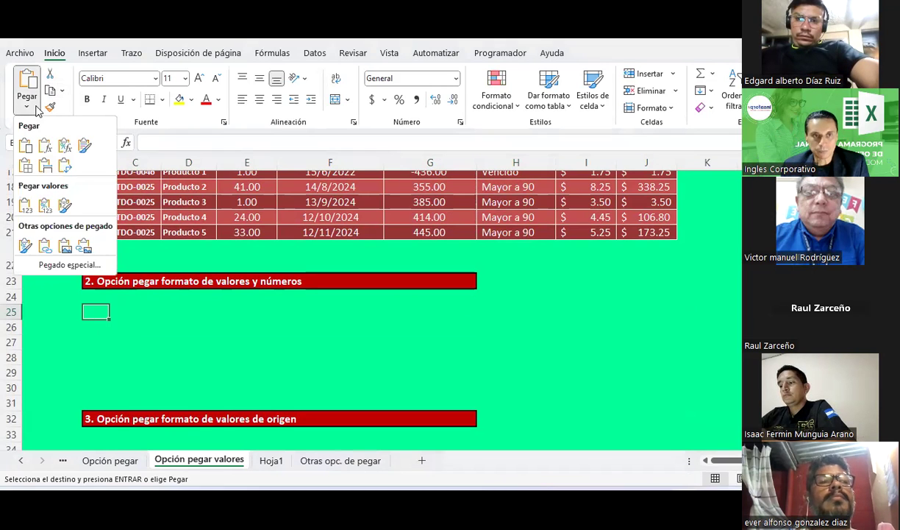
left_click(50, 147)
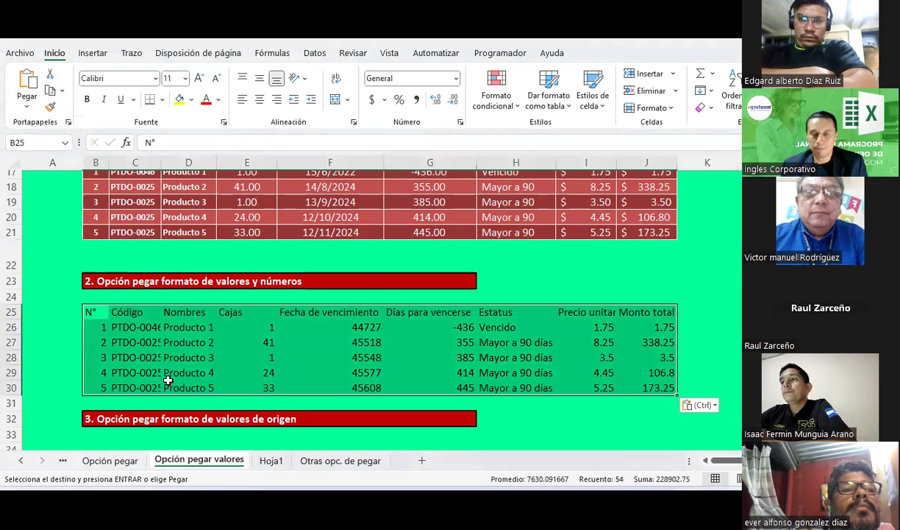
Centre the pasted table horizontally and vertically, then verify the Monto total formulas in J26–J30
left_click(259, 98)
left_click(259, 78)
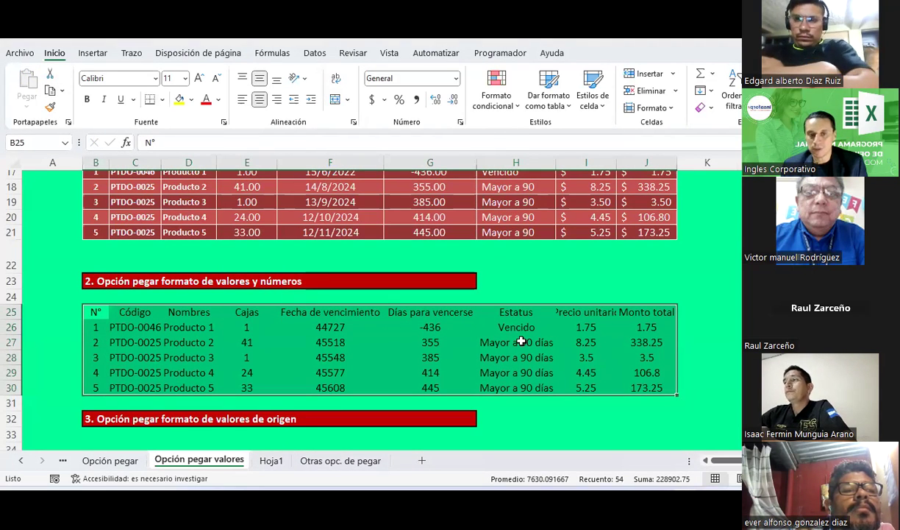
left_click(639, 325)
left_click(640, 343)
left_click(644, 358)
left_click(646, 373)
left_click(624, 384)
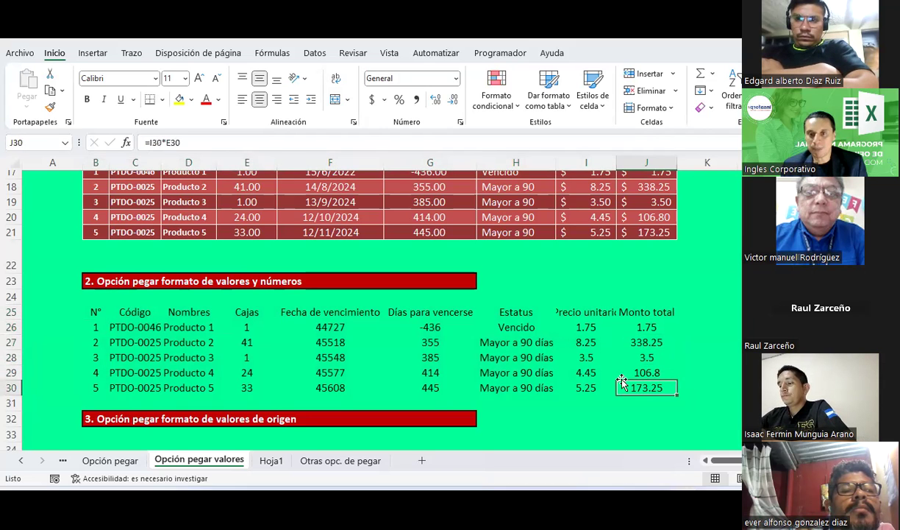
left_click_drag(95, 311, 643, 387)
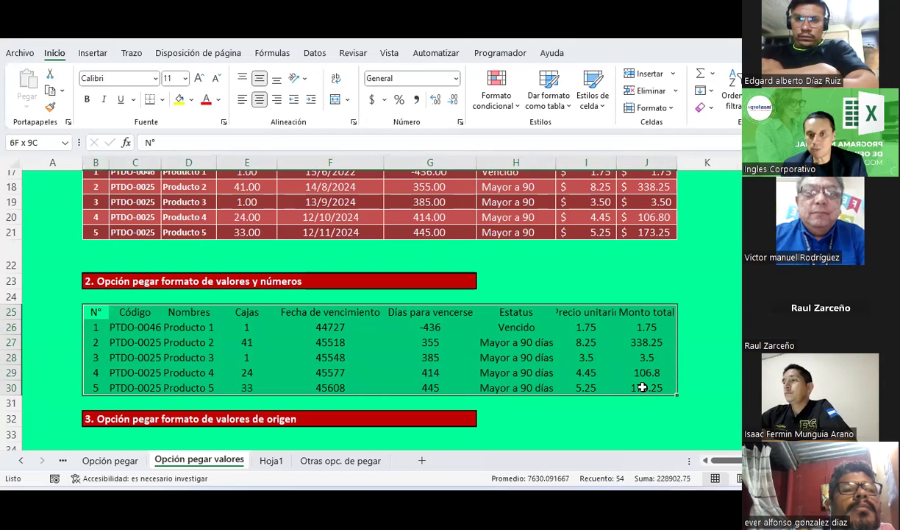
left_click(590, 331)
left_click_drag(591, 331, 590, 385)
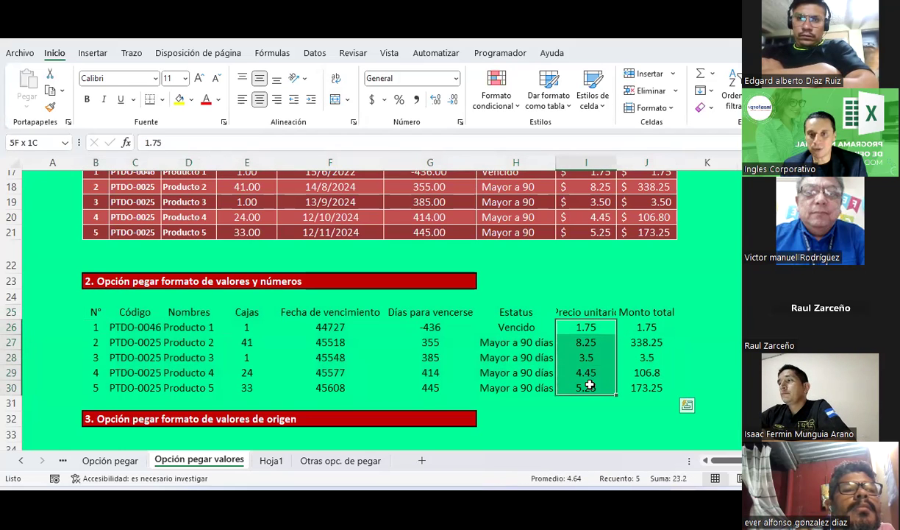
left_click(590, 385)
left_click(529, 369)
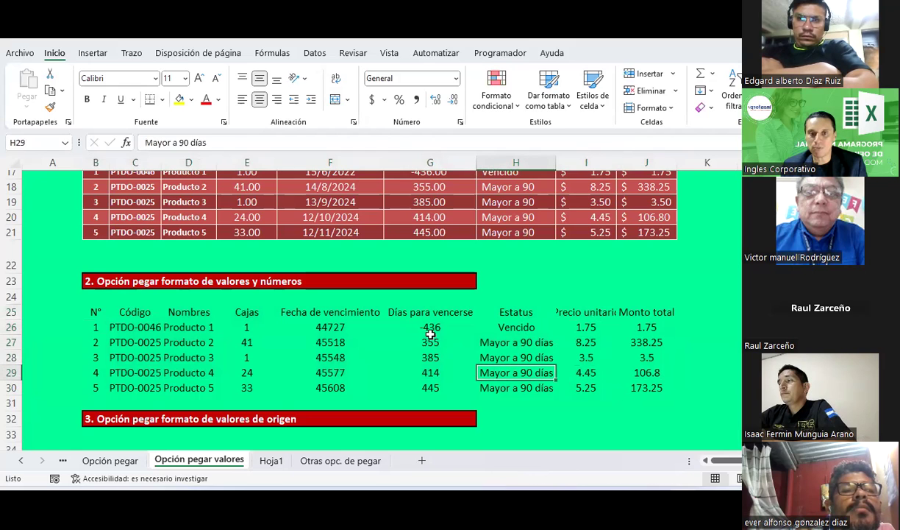
left_click_drag(430, 327, 437, 386)
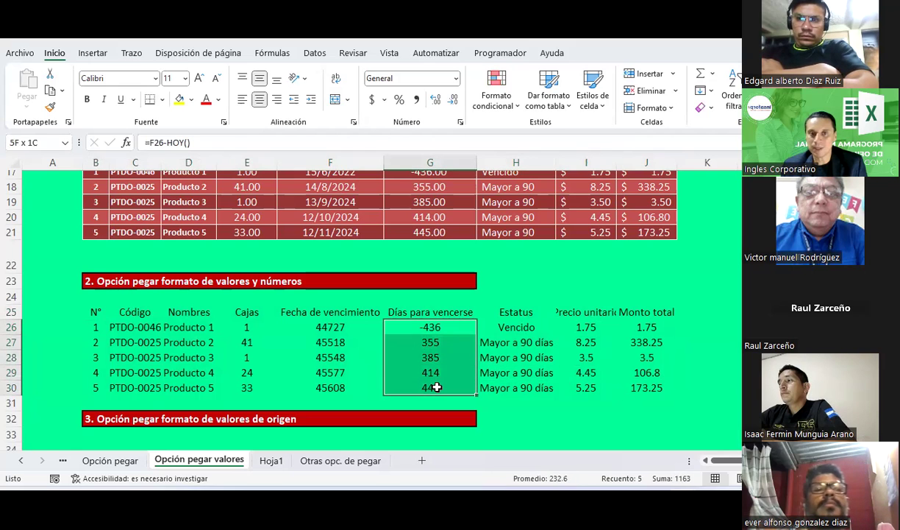
left_click(332, 327)
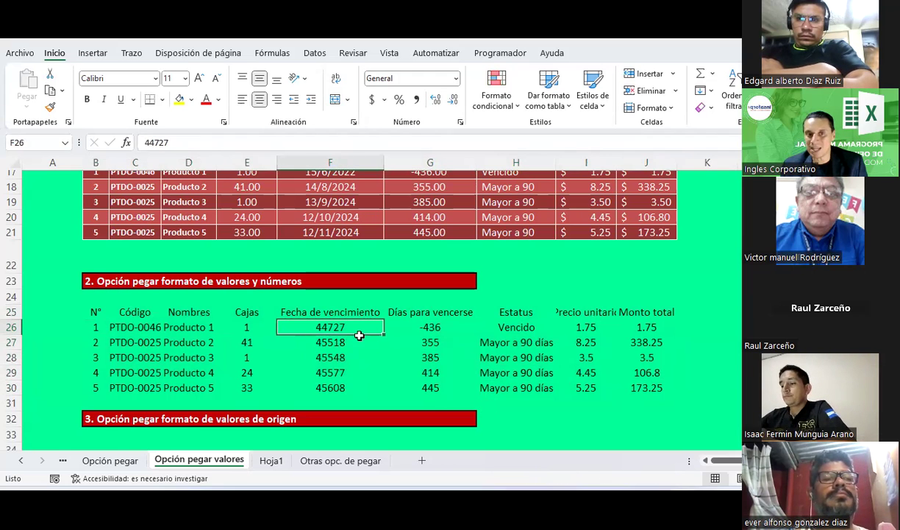
scroll(340, 357, "up", 2)
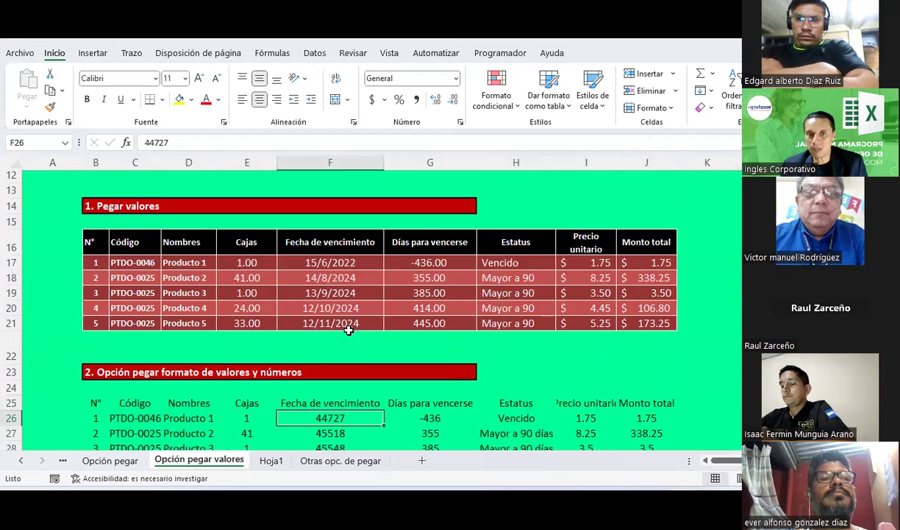
scroll(342, 366, "down", 2)
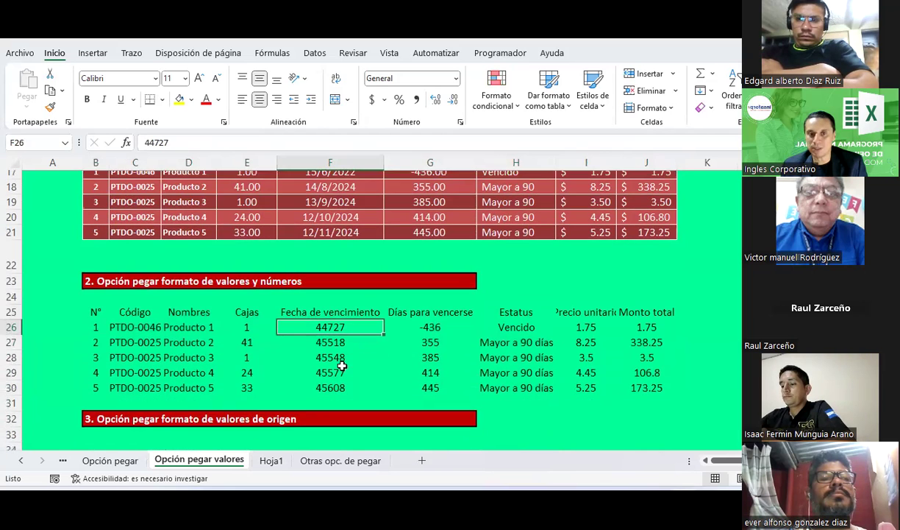
scroll(345, 345, "up", 2)
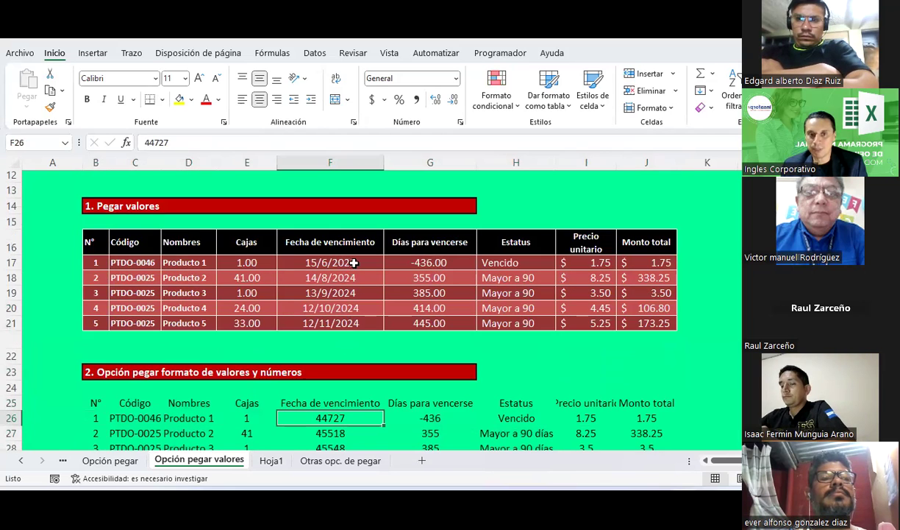
left_click(328, 259)
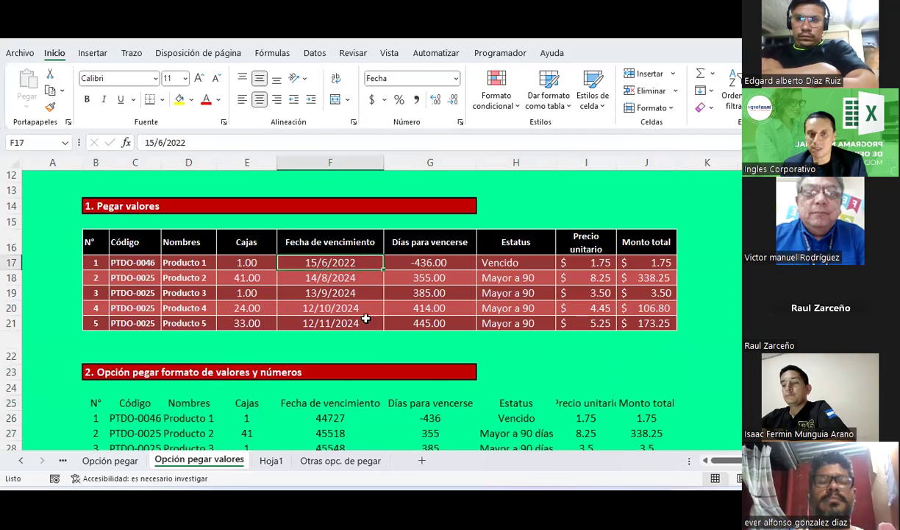
scroll(369, 353, "down", 2)
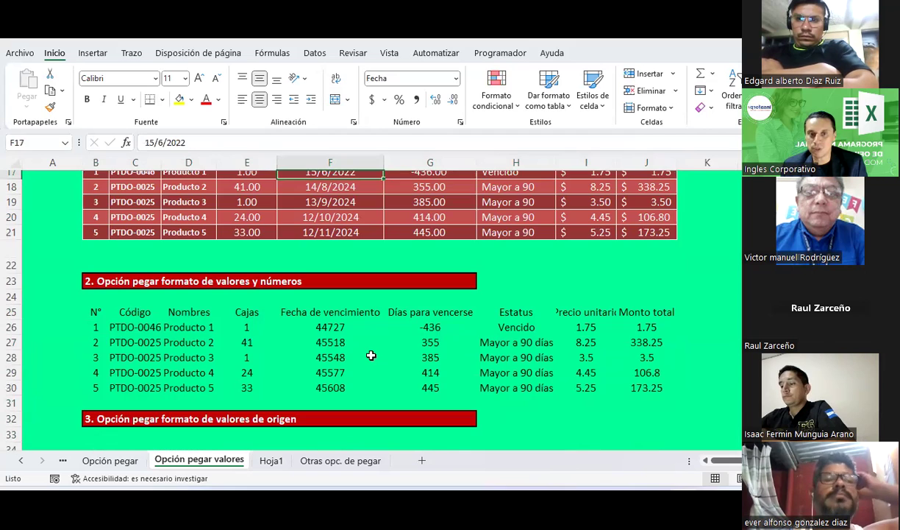
left_click(247, 326)
left_click(246, 342)
left_click(180, 341)
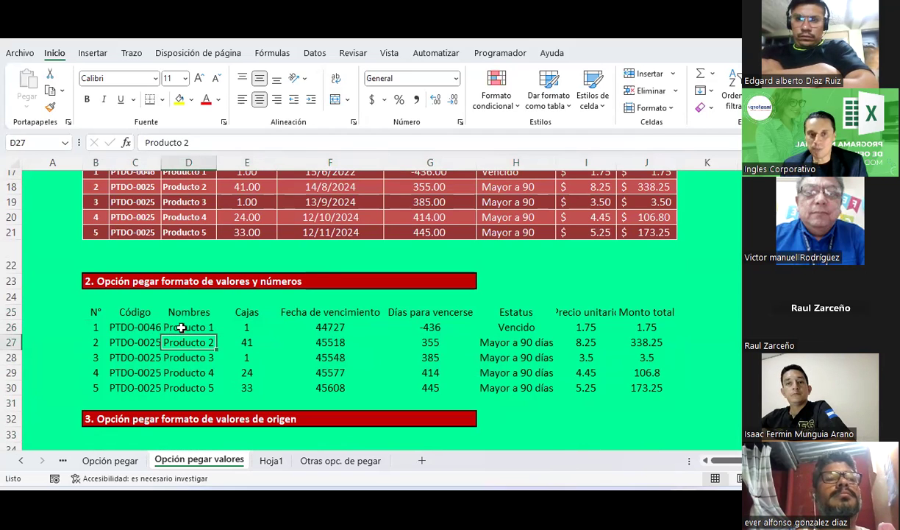
left_click(439, 342)
left_click(516, 342)
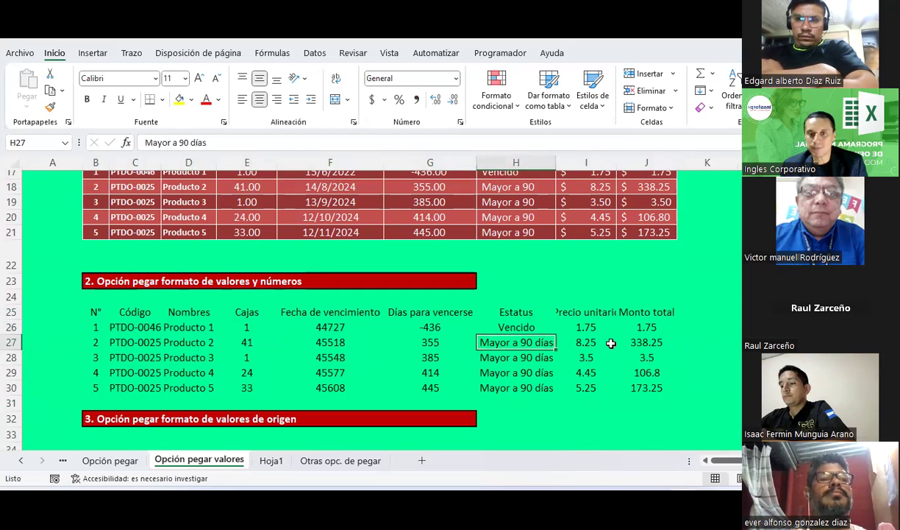
left_click(611, 343)
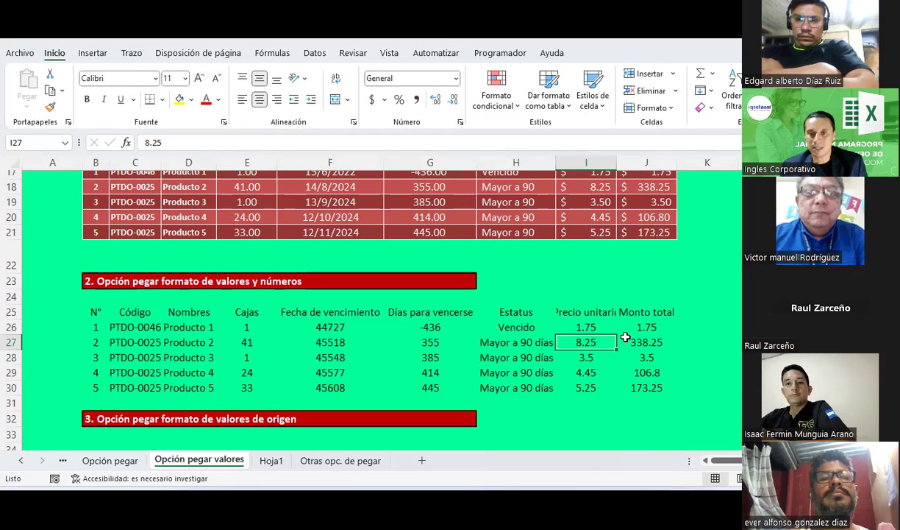
left_click(643, 326)
left_click(644, 343)
left_click(643, 373)
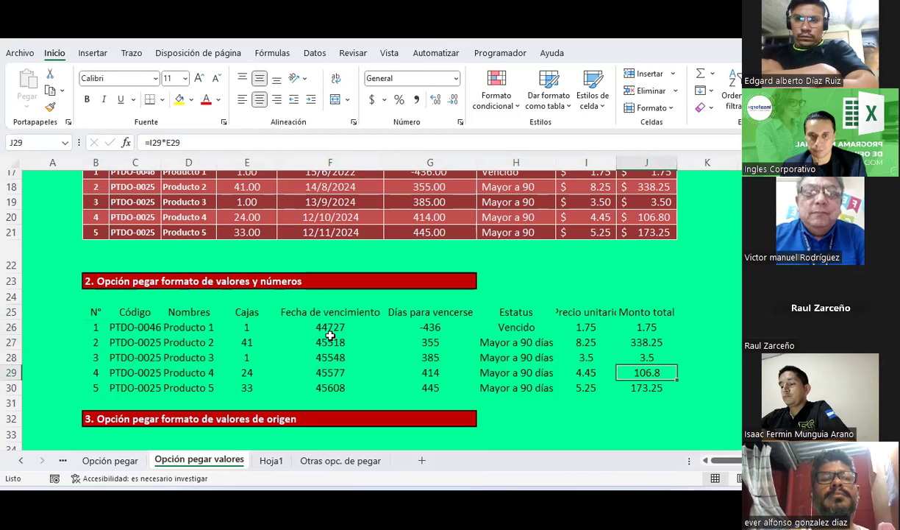
scroll(330, 334, "down", 1)
scroll(330, 335, "down", 1)
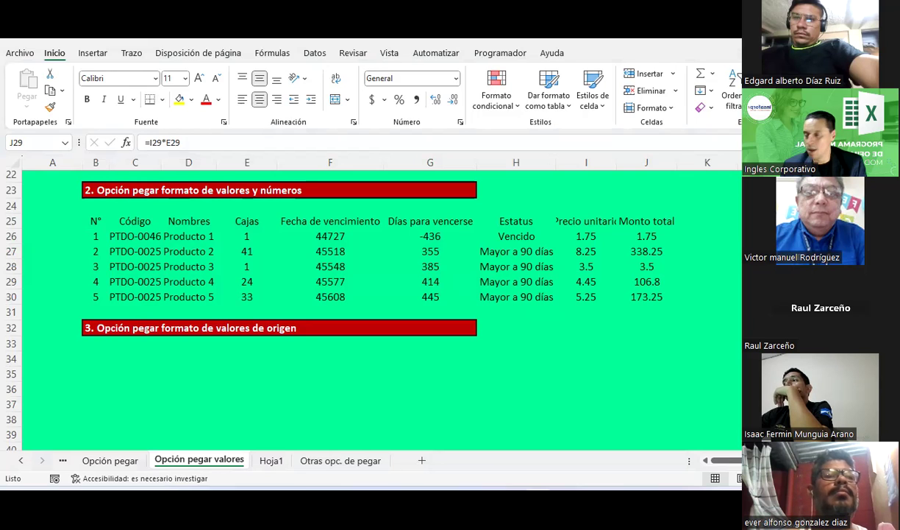
key("alt+Tab")
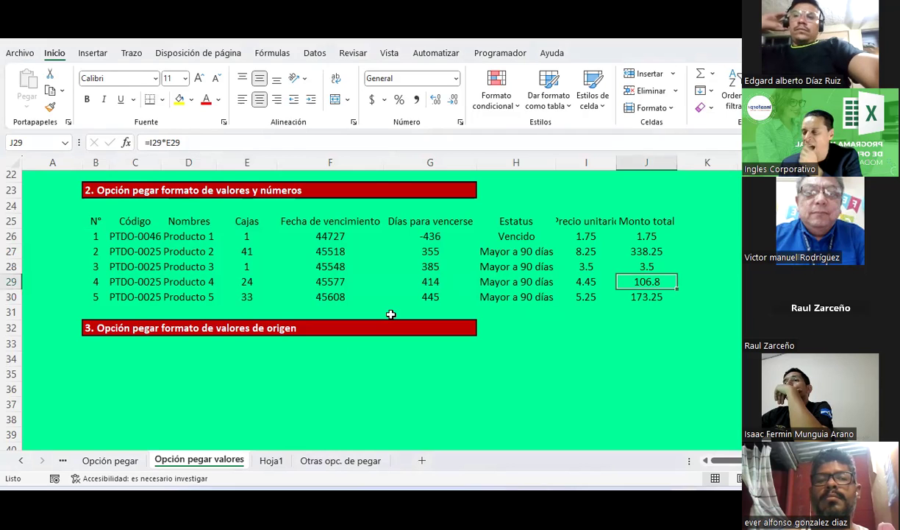
left_click(339, 382)
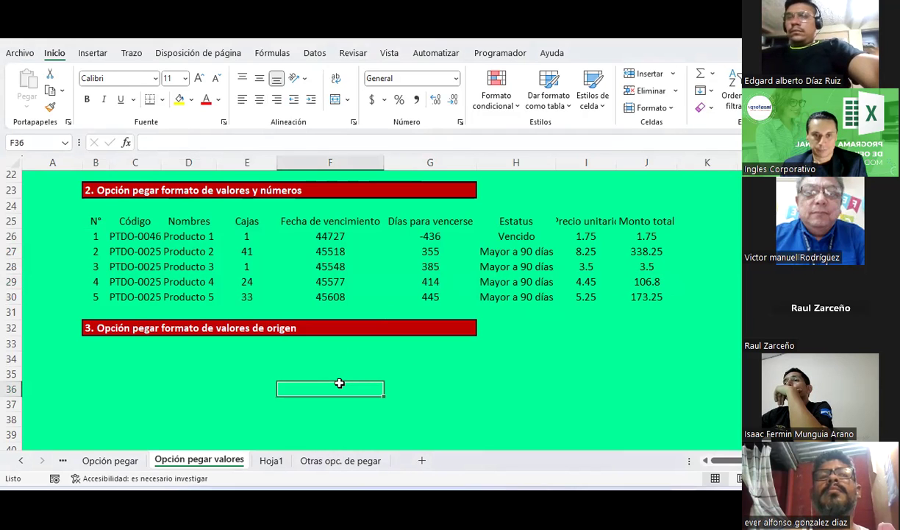
scroll(339, 382, "up", 1)
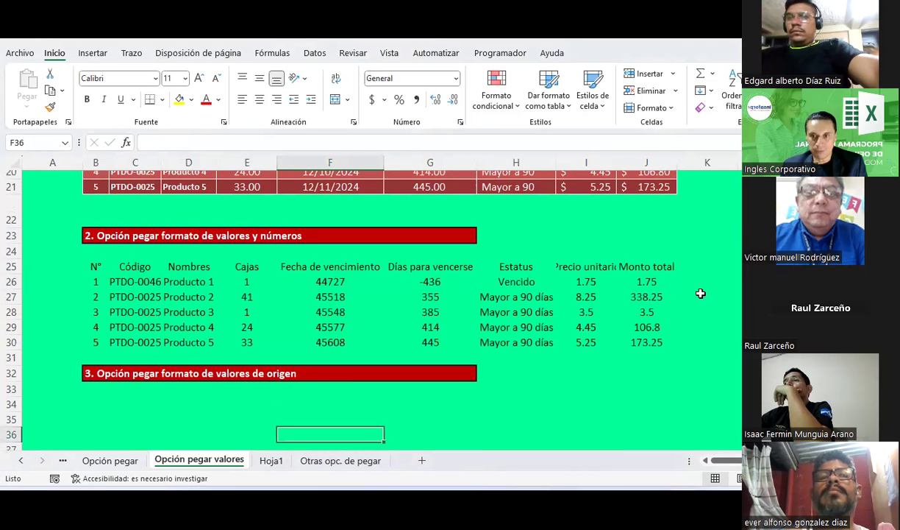
scroll(667, 285, "up", 2)
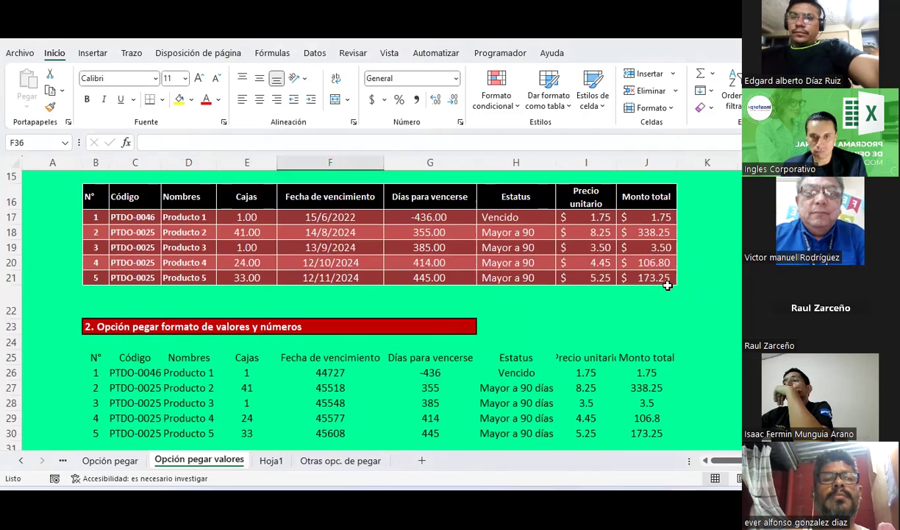
scroll(668, 285, "down", 2)
left_click(642, 283)
key("Down")
key("Down")
key("Down")
key("Down")
key("Down")
scroll(121, 305, "up", 4)
scroll(106, 266, "up", 2)
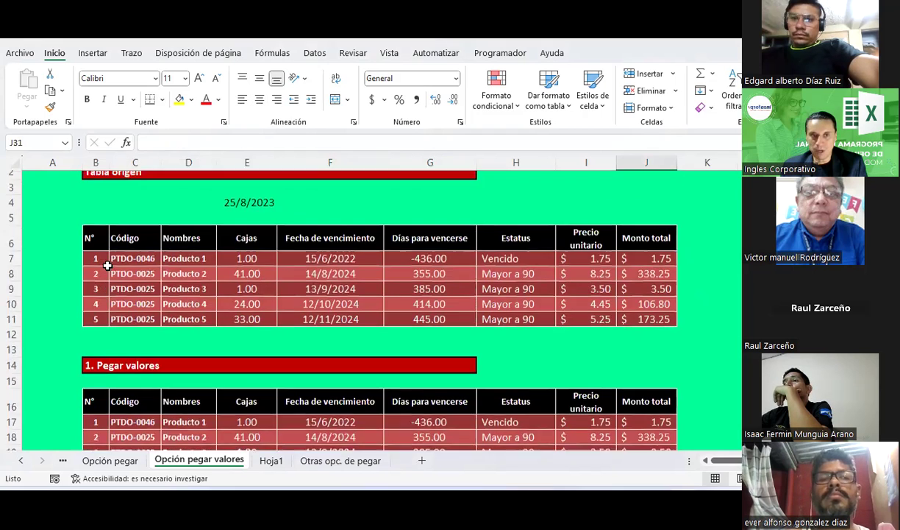
Copy the Tabla origen table and paste it at B34 with formulas and number formats
scroll(105, 263, "down", 1)
left_click(112, 225)
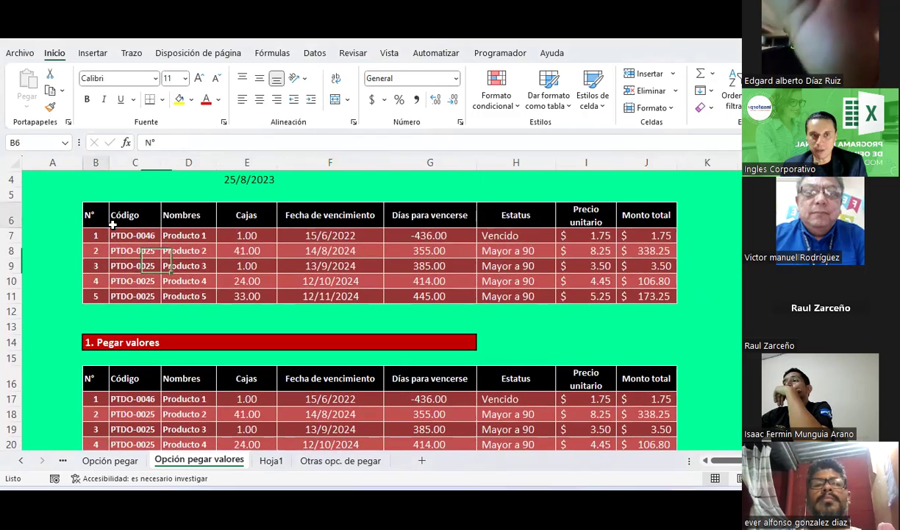
left_click_drag(112, 225, 642, 296)
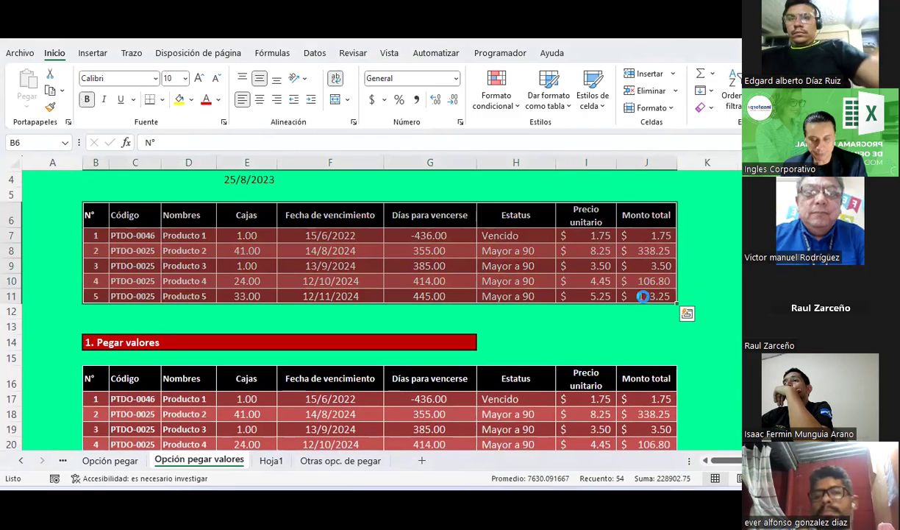
key("ctrl+c")
scroll(378, 288, "down", 2)
scroll(378, 287, "down", 5)
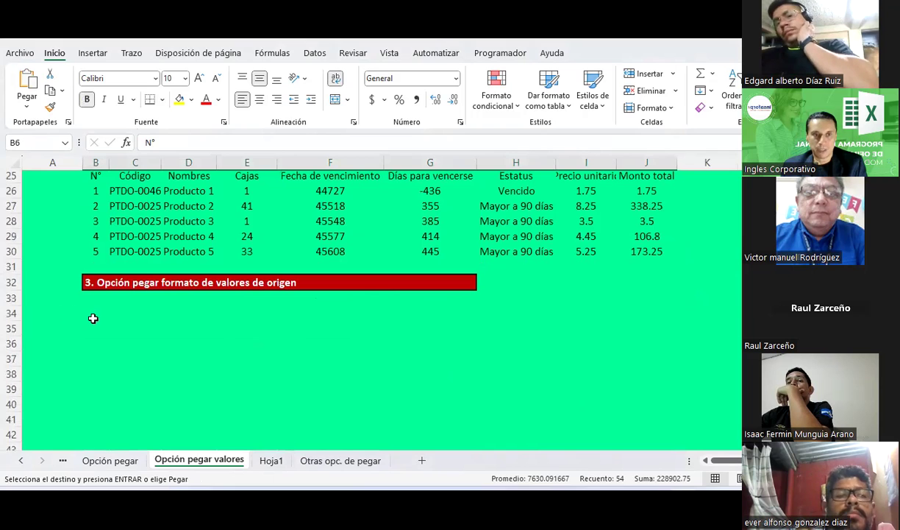
left_click(92, 314)
left_click(23, 103)
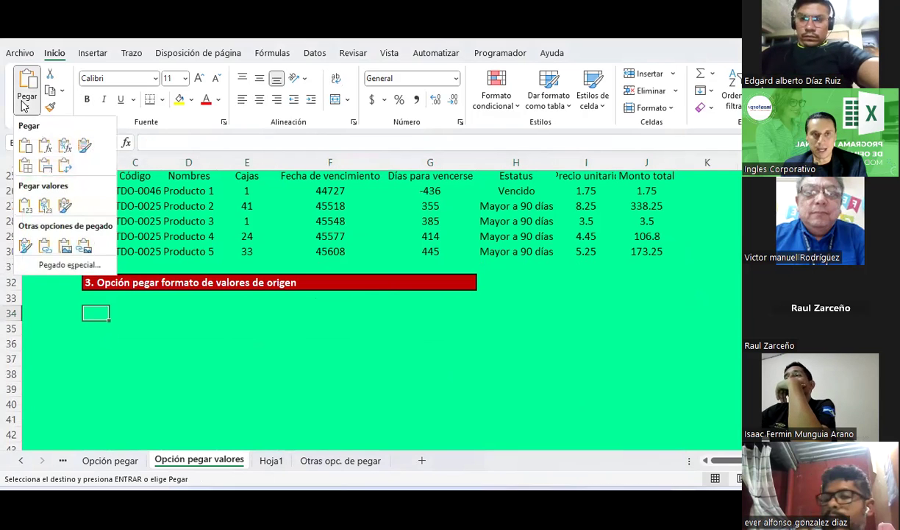
left_click(63, 149)
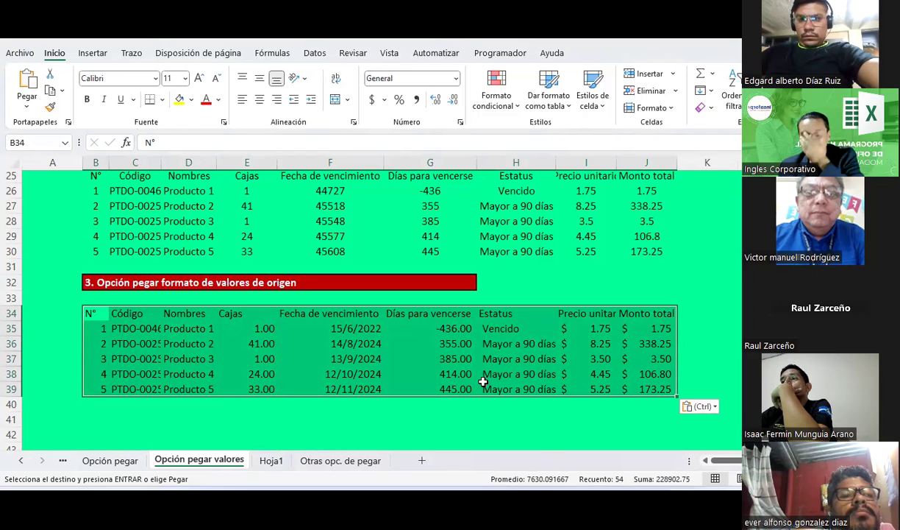
Check the copied Monto total formulas and centre the new table horizontally and vertically
scroll(483, 381, "down", 1)
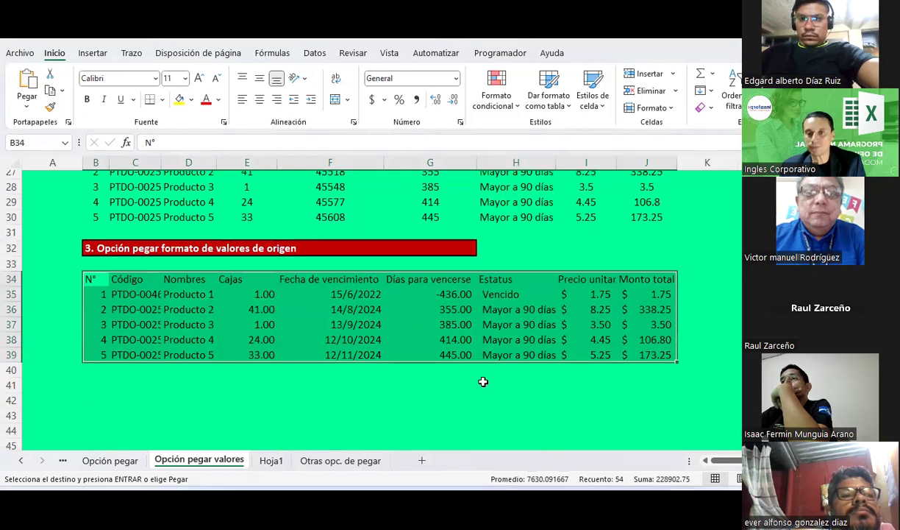
left_click(634, 281)
key("Down")
key("Down")
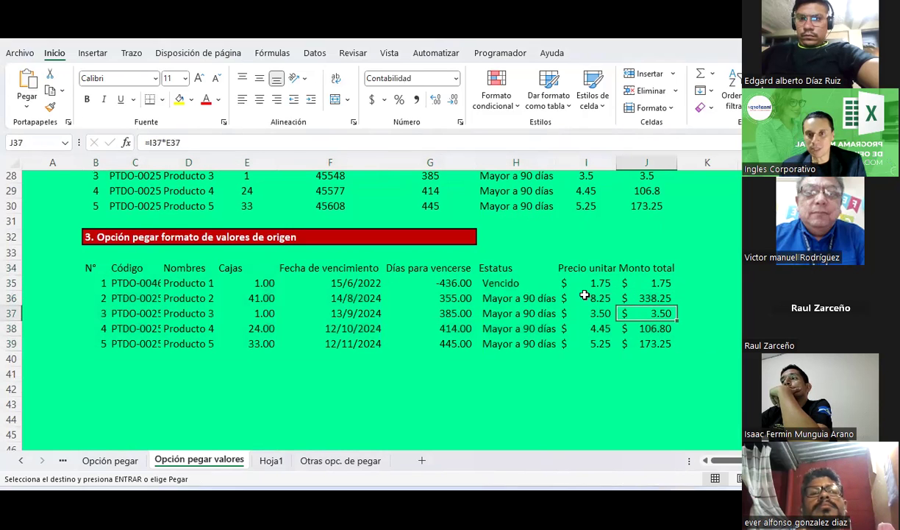
scroll(585, 294, "up", 2)
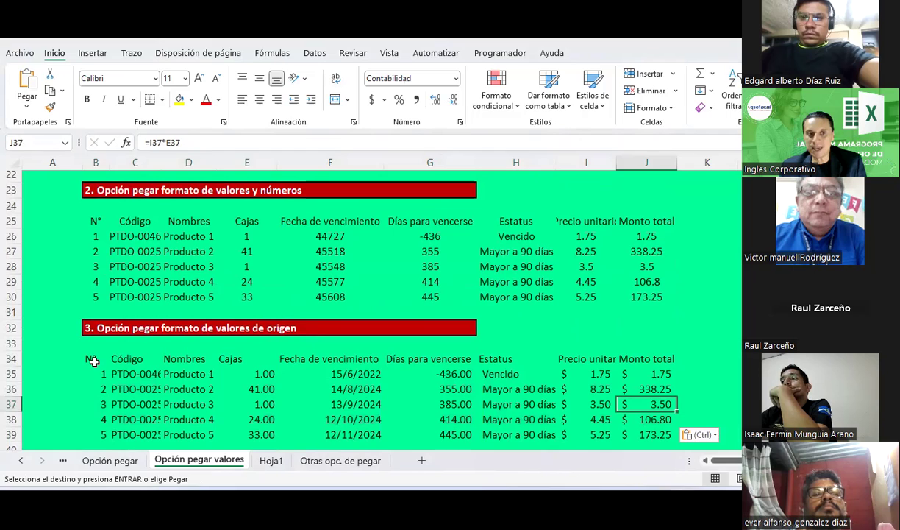
left_click_drag(94, 361, 665, 434)
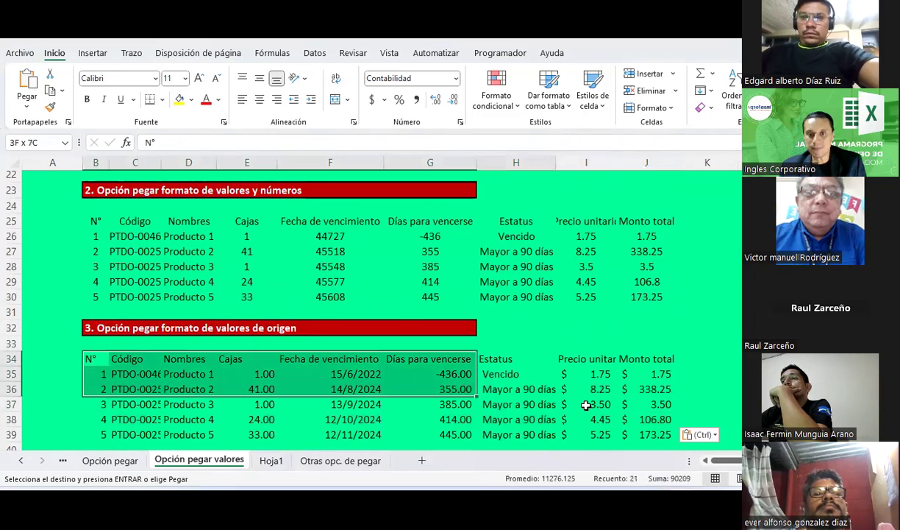
left_click(259, 100)
left_click(259, 78)
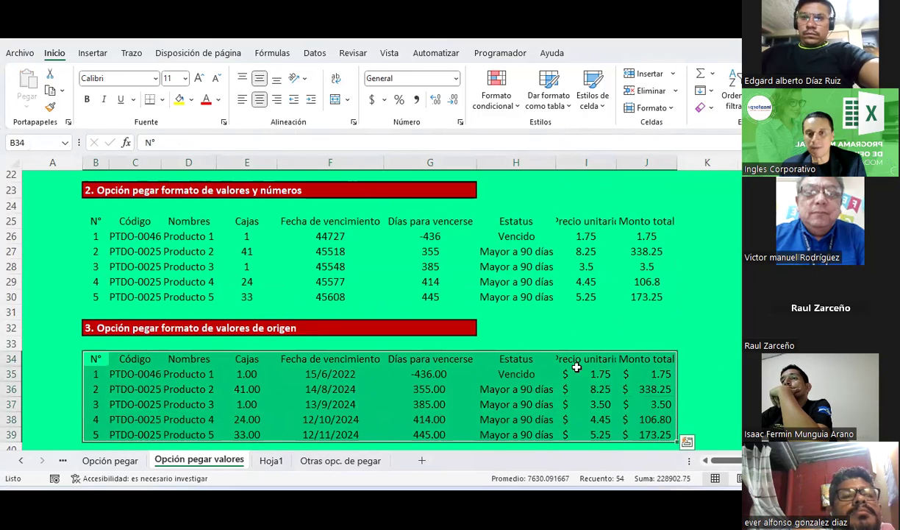
Inspect a date and a Monto total formula in the B34:J39 copy
scroll(461, 348, "down", 1)
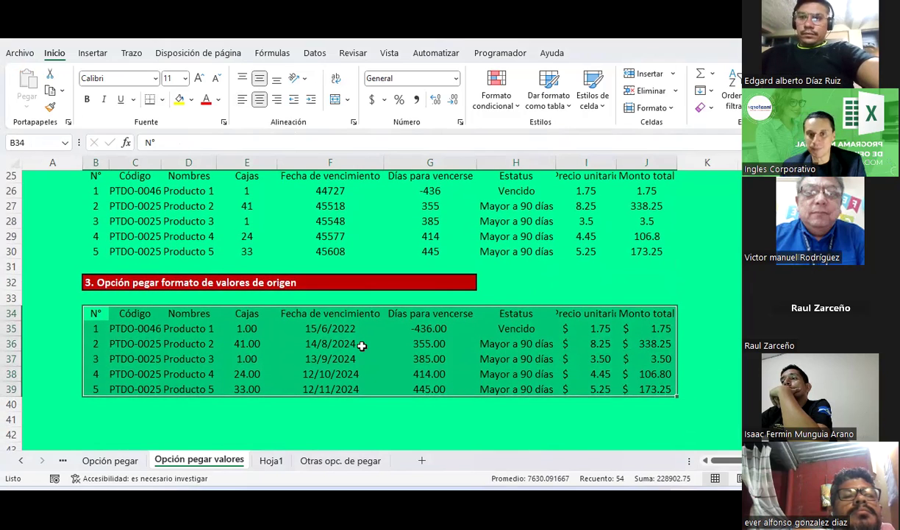
left_click(339, 343)
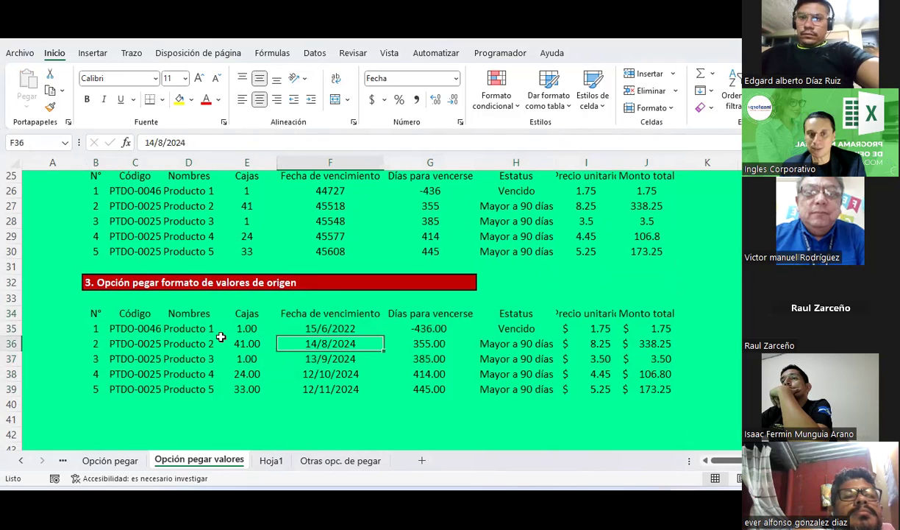
left_click(638, 344)
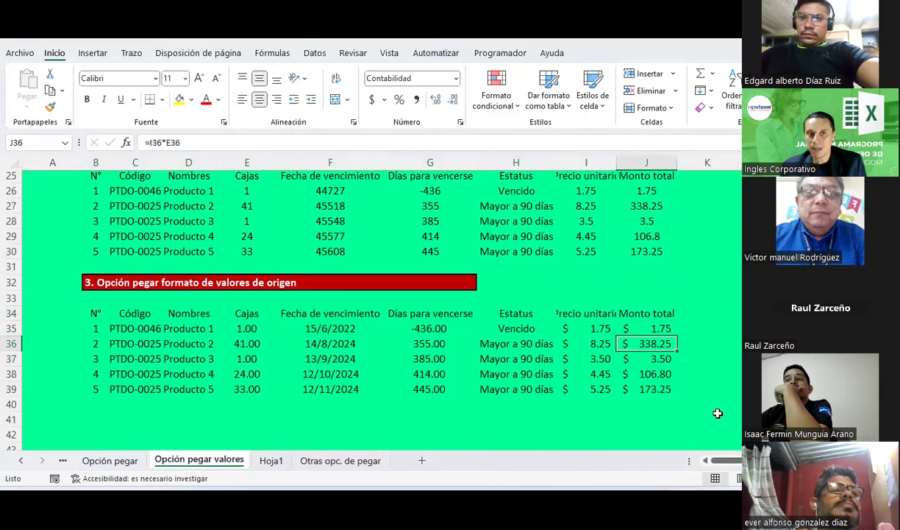
left_click_drag(92, 313, 639, 389)
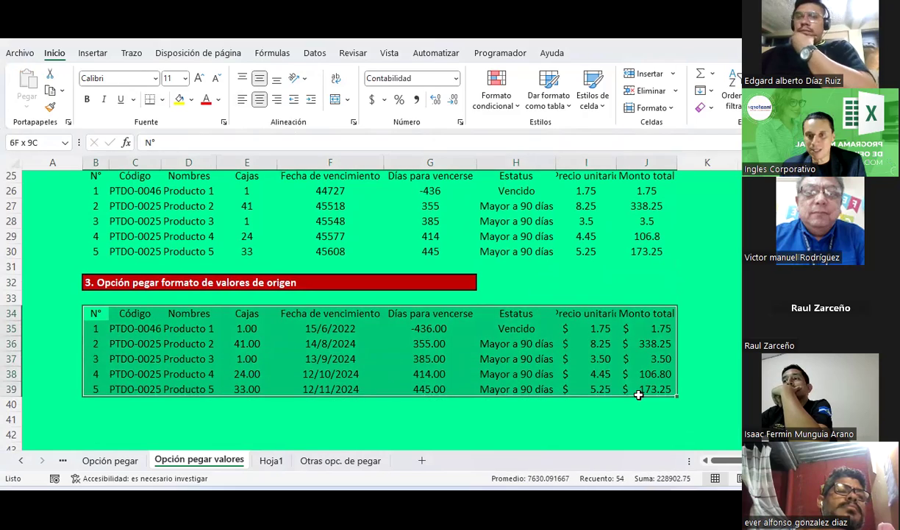
scroll(285, 317, "up", 2)
Copy the Tabla origen product table again and paste it at B41
scroll(285, 317, "up", 3)
scroll(285, 317, "up", 3)
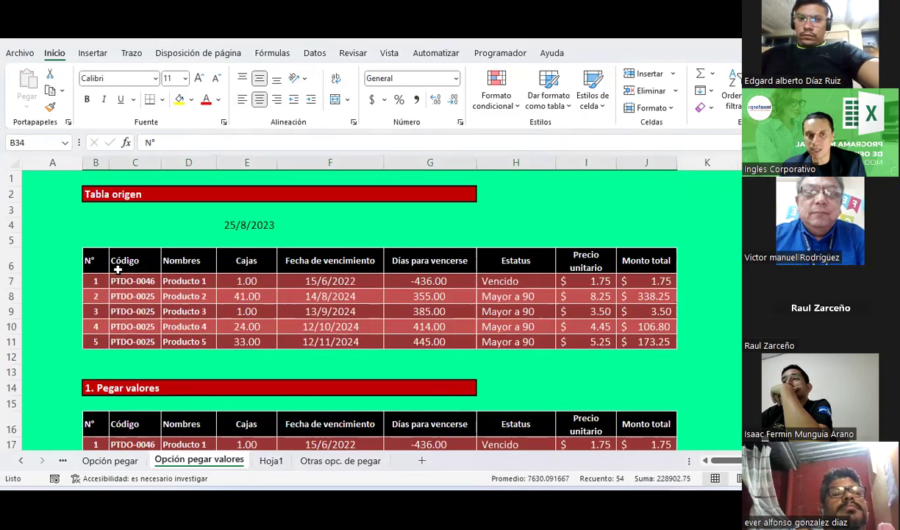
left_click_drag(98, 263, 620, 343)
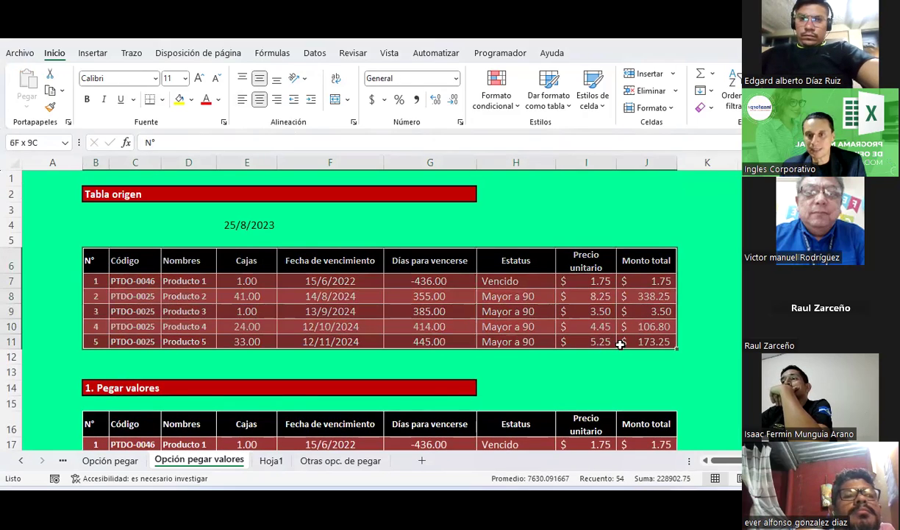
key("ctrl+c")
scroll(578, 366, "down", 12)
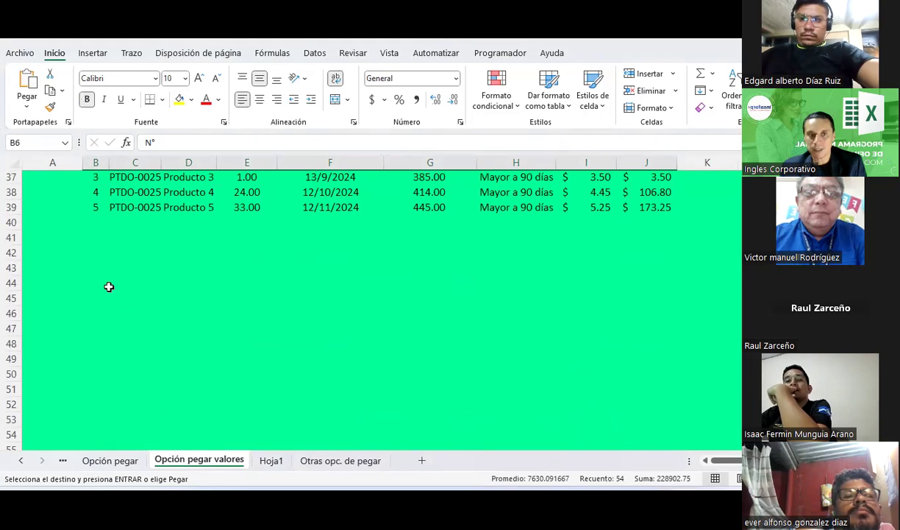
left_click(100, 237)
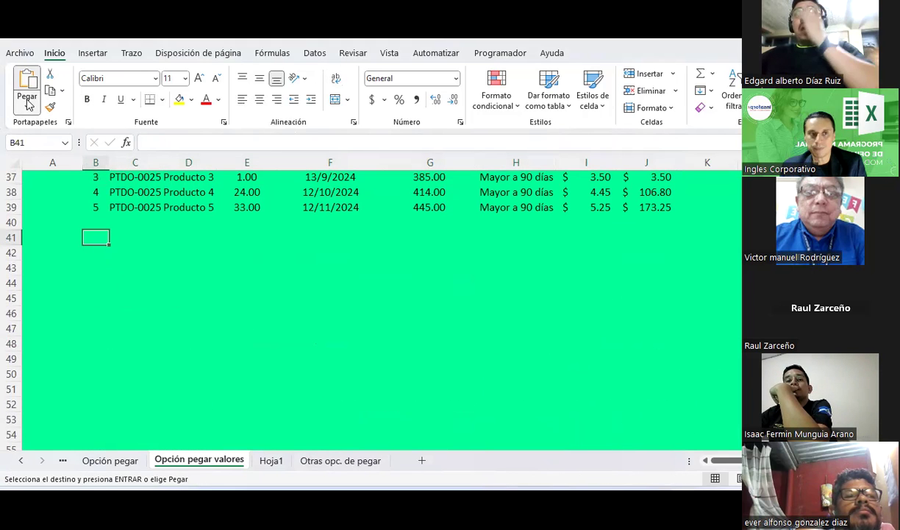
left_click(26, 107)
left_click(26, 145)
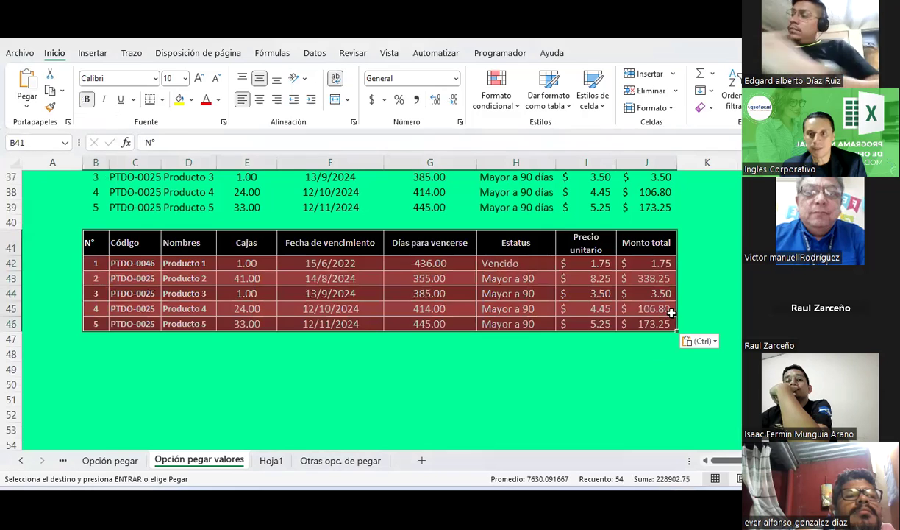
left_click(651, 308)
Clear the Monto total values in J43:J46 and inspect J42's formula and inputs
left_click_drag(653, 281, 650, 324)
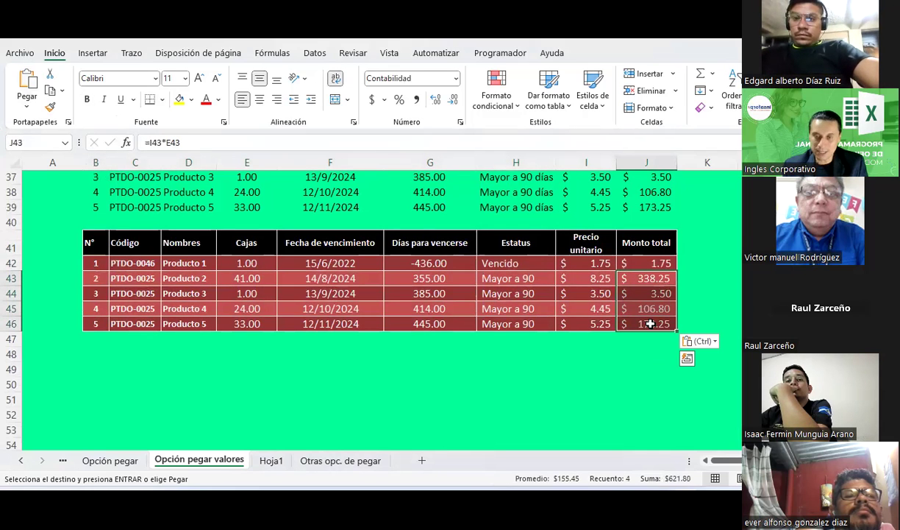
key("Delete")
left_click(650, 323)
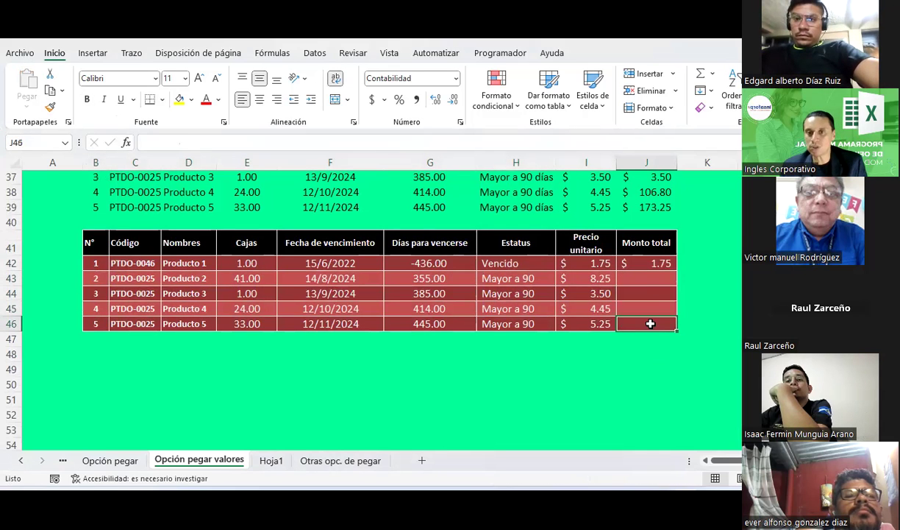
left_click(638, 262)
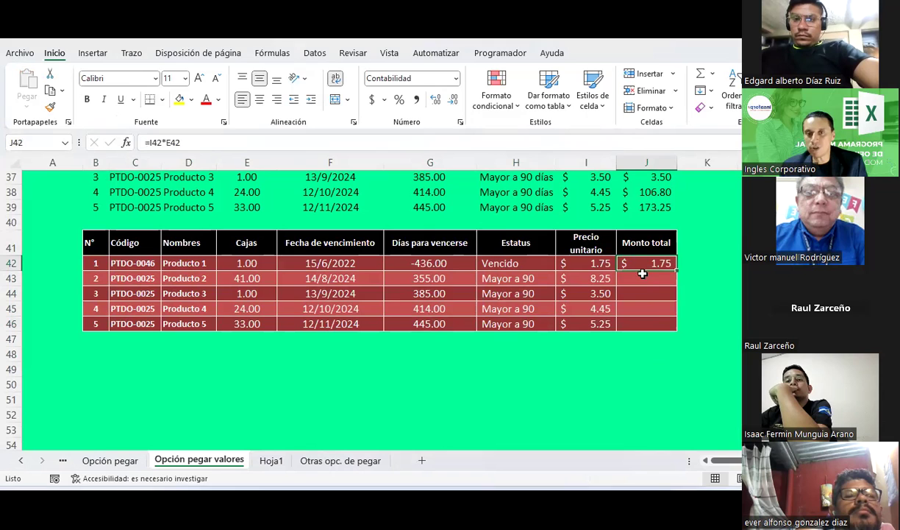
left_click(585, 262)
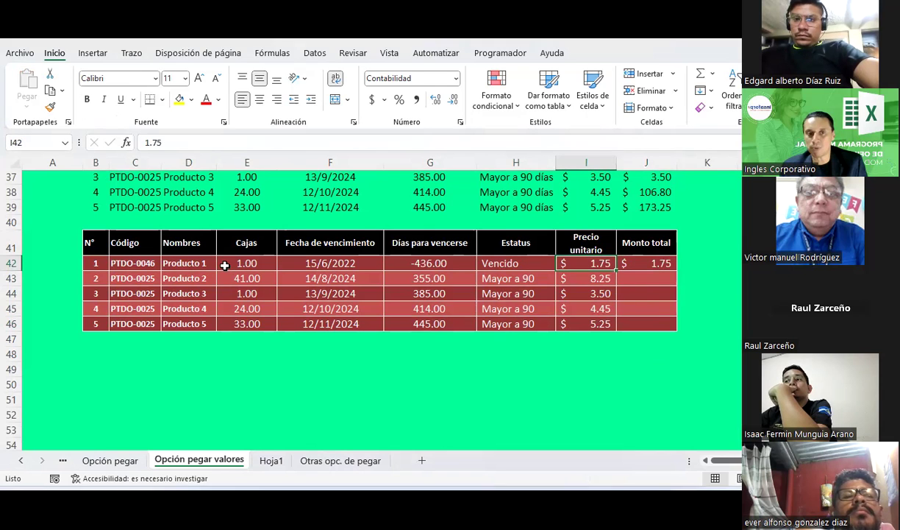
left_click(225, 265)
left_click(640, 258)
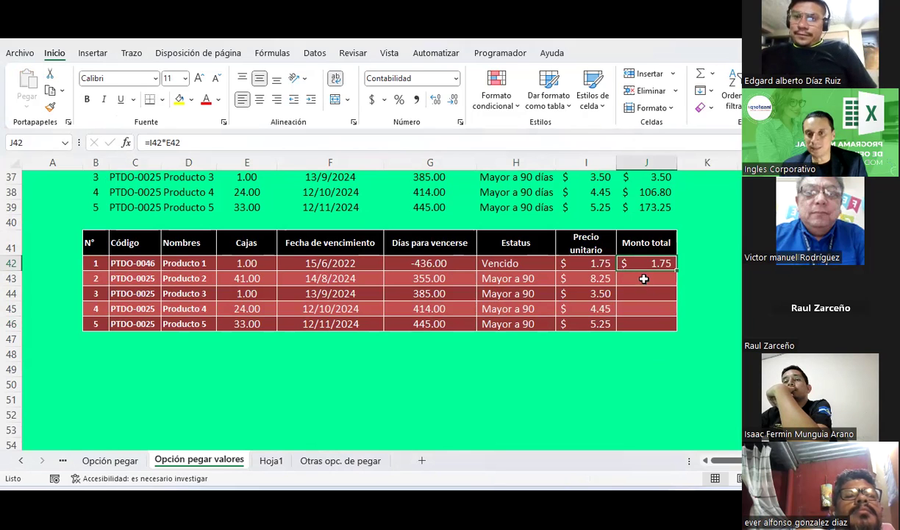
Fill the J42 formula down to J46, review the results, then undo the fill
left_click_drag(643, 279, 640, 322)
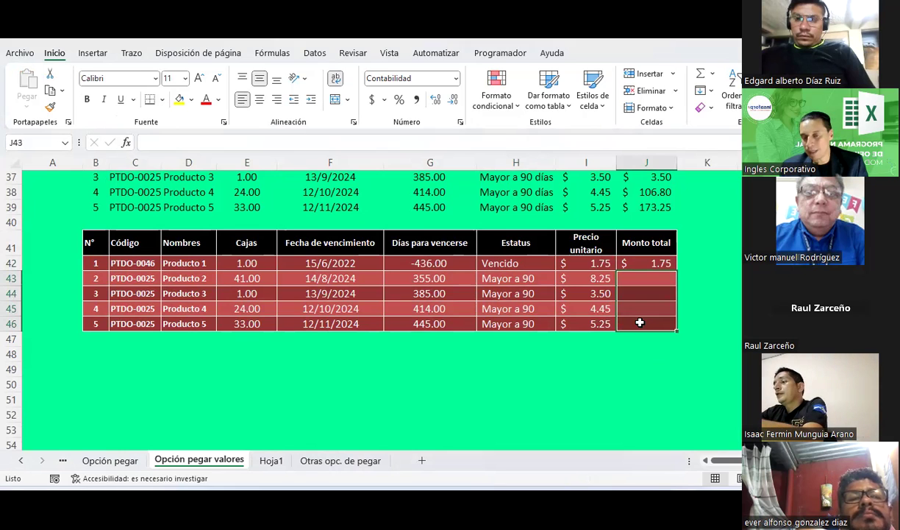
left_click(647, 262)
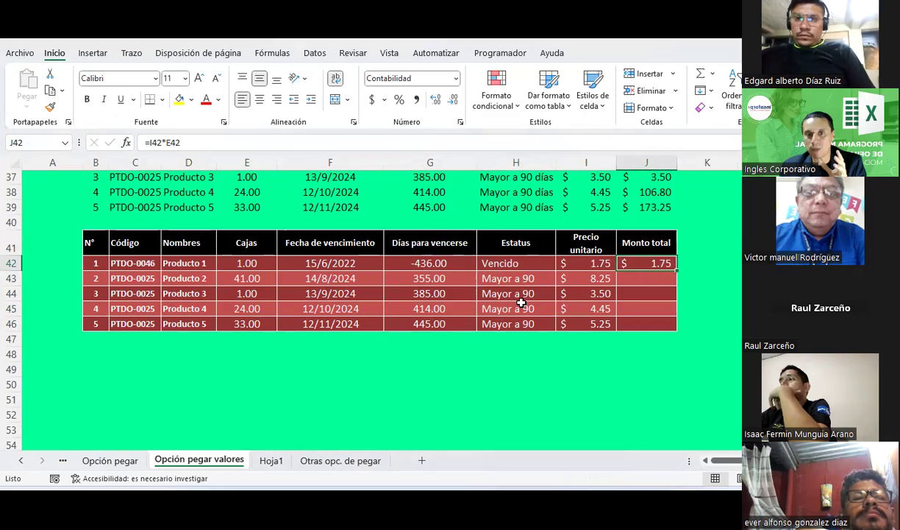
left_click(642, 278)
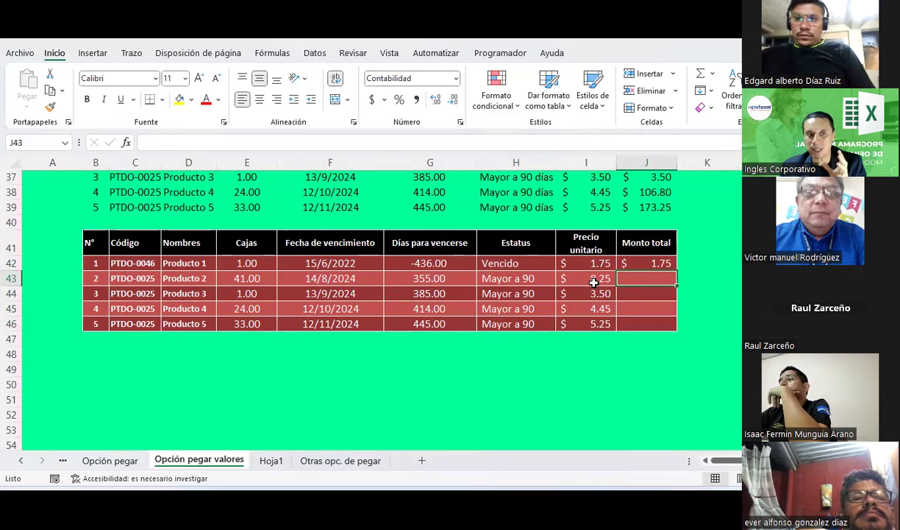
left_click(627, 262)
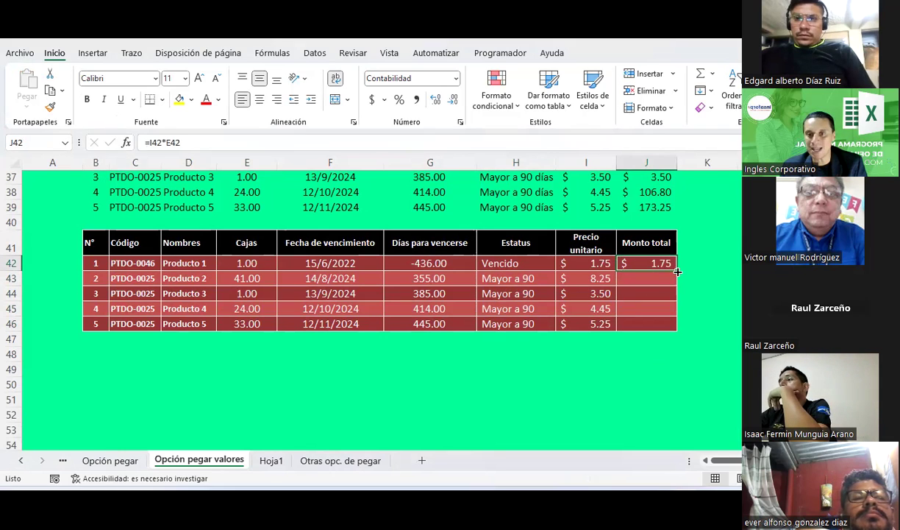
left_click_drag(677, 271, 678, 329)
left_click(740, 353)
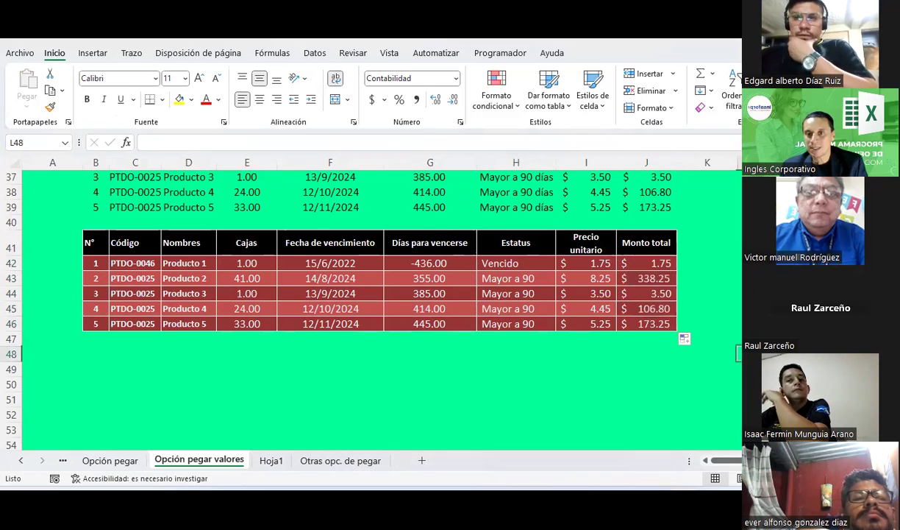
left_click(647, 278)
left_click(651, 295)
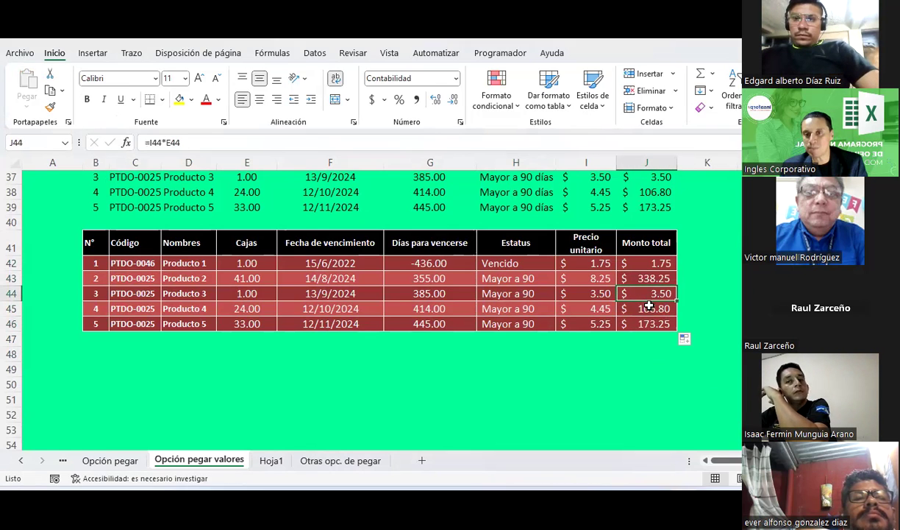
left_click(648, 306)
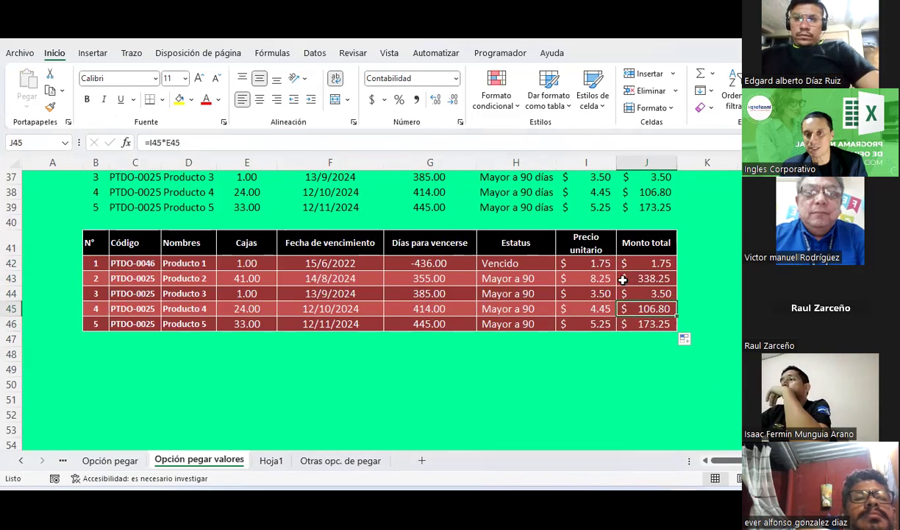
left_click(623, 279)
left_click(596, 278)
left_click(596, 309)
key("ctrl+z")
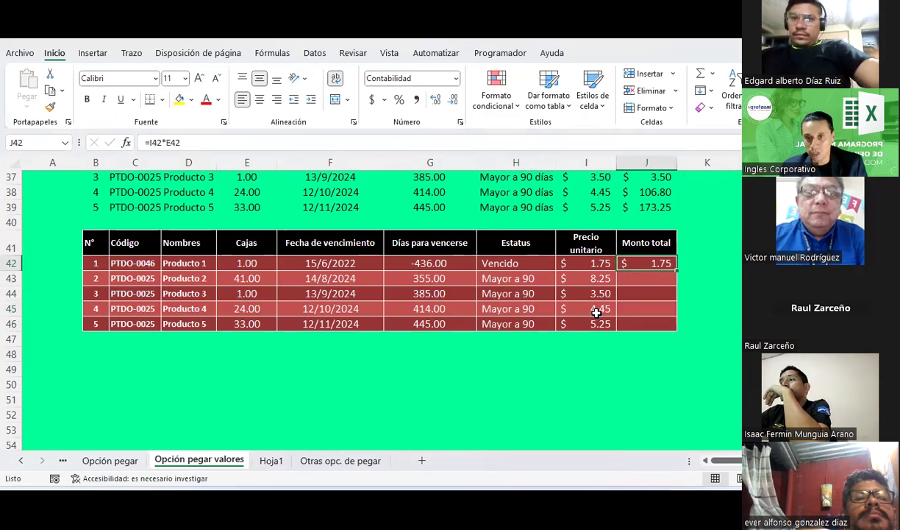
Copy J42 and paste formulas and number formats into J43:J46, keeping row colours
left_click(739, 289)
left_click(668, 268)
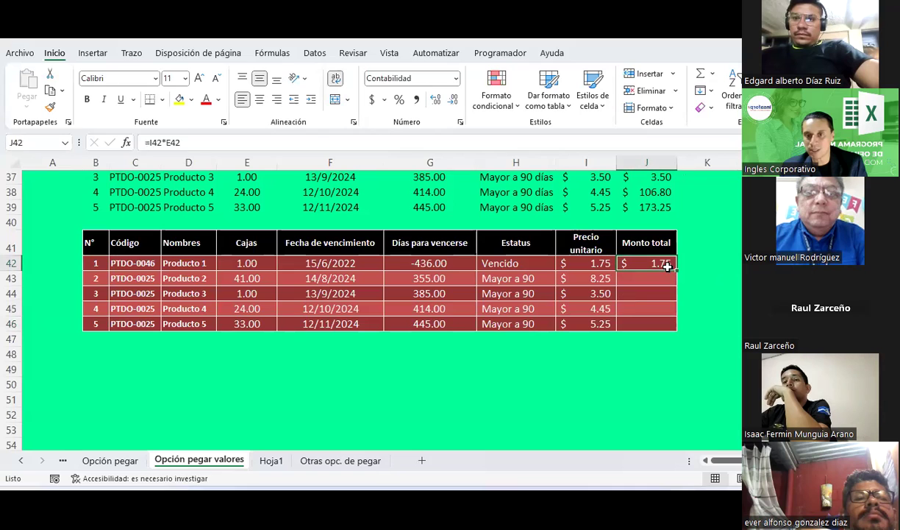
key("ctrl+c")
left_click_drag(659, 278, 663, 323)
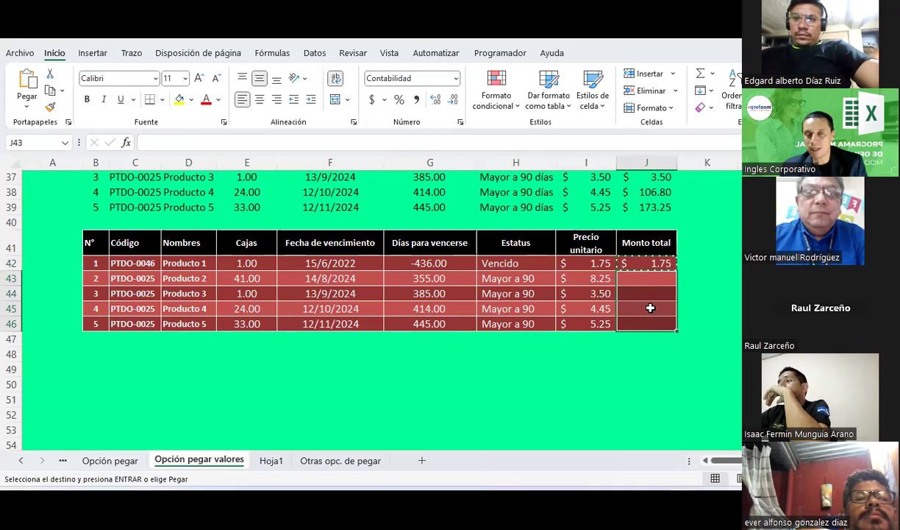
left_click(27, 106)
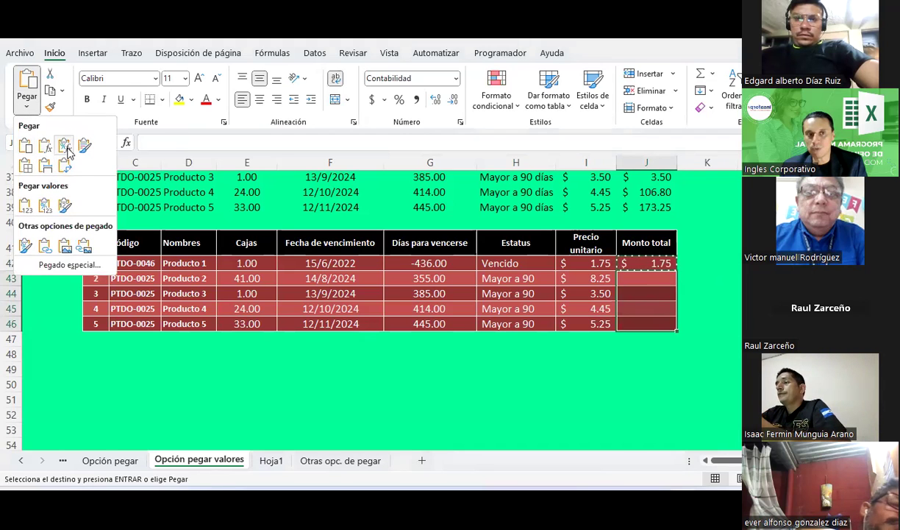
left_click(64, 146)
left_click(707, 242)
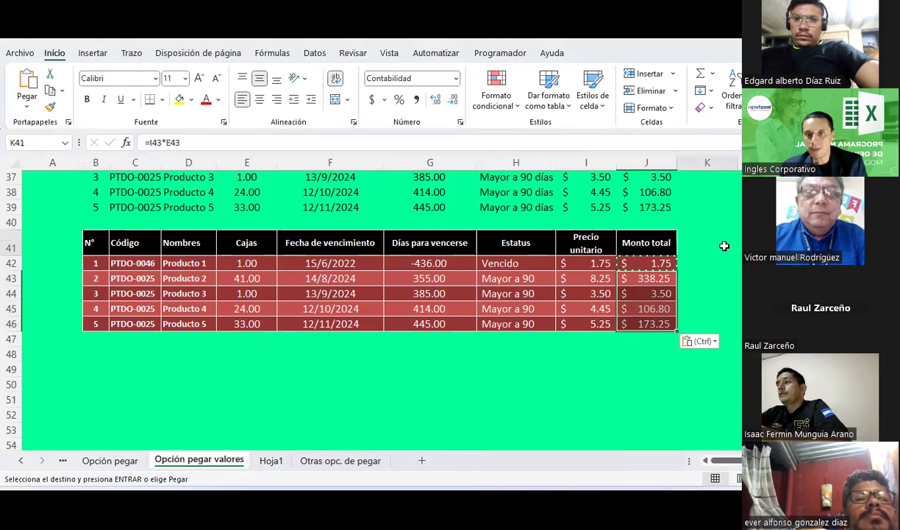
key("Escape")
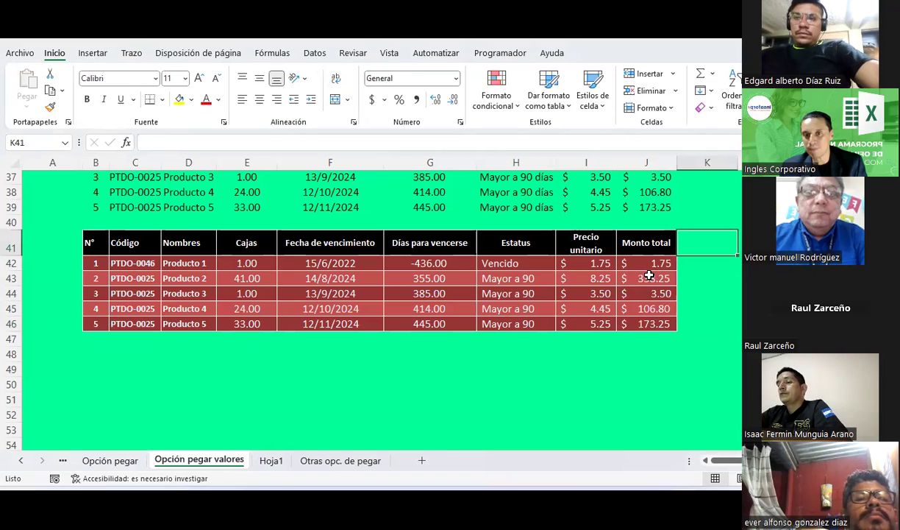
left_click(650, 275)
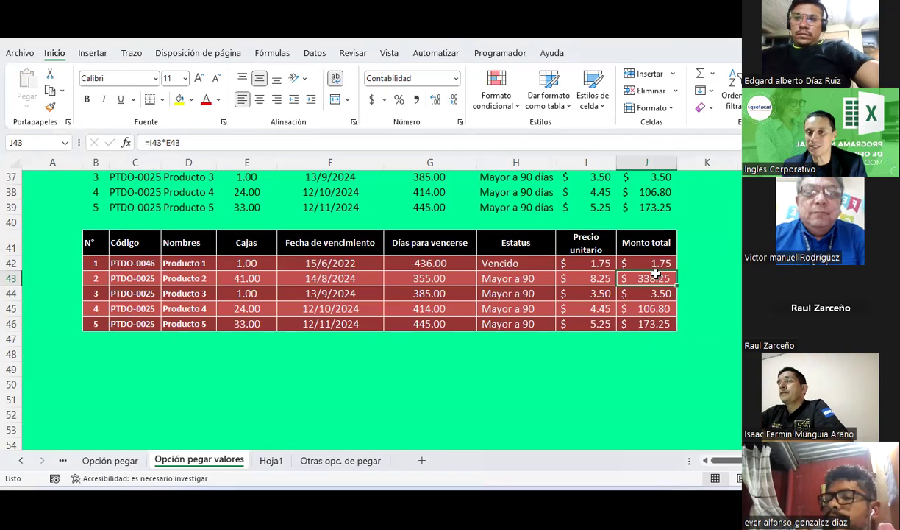
left_click(636, 293)
left_click(638, 309)
left_click(637, 322)
left_click(637, 295)
left_click_drag(640, 279, 644, 321)
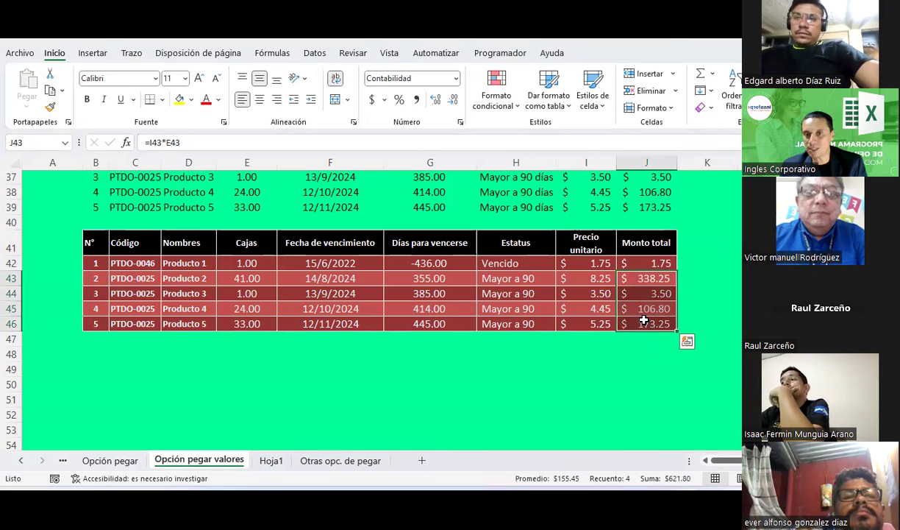
scroll(644, 321, "up", 3)
left_click_drag(93, 267, 654, 342)
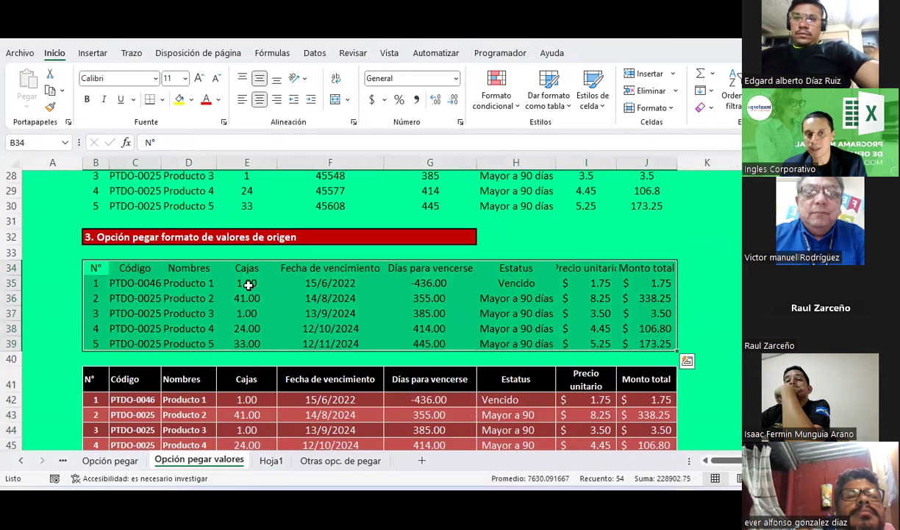
left_click(50, 90)
left_click(27, 101)
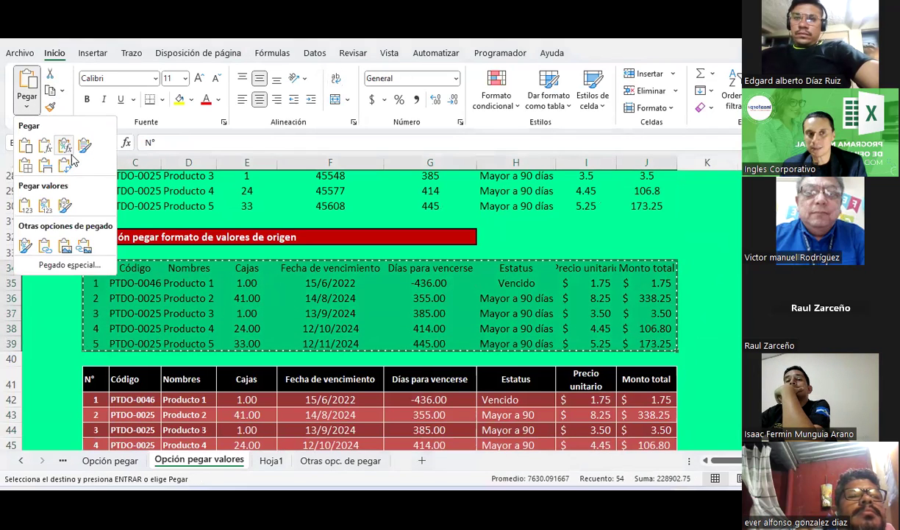
left_click(84, 145)
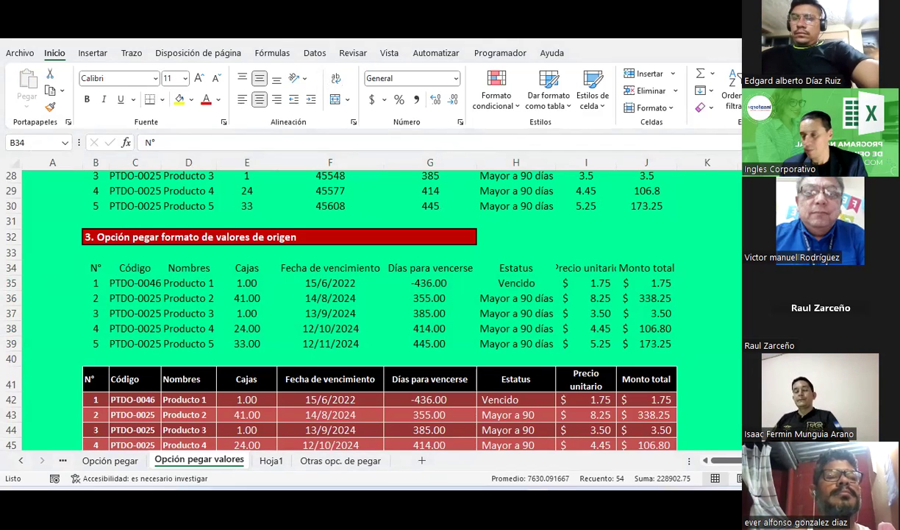
scroll(368, 309, "down", 2)
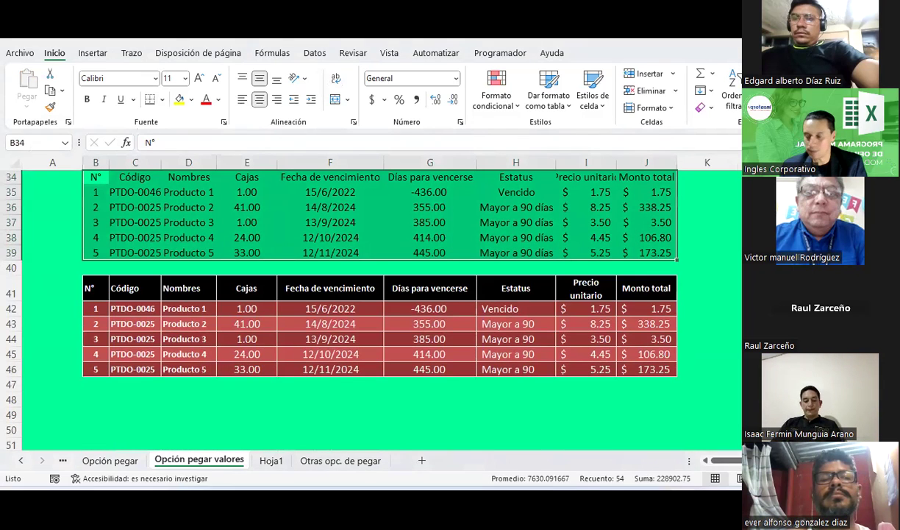
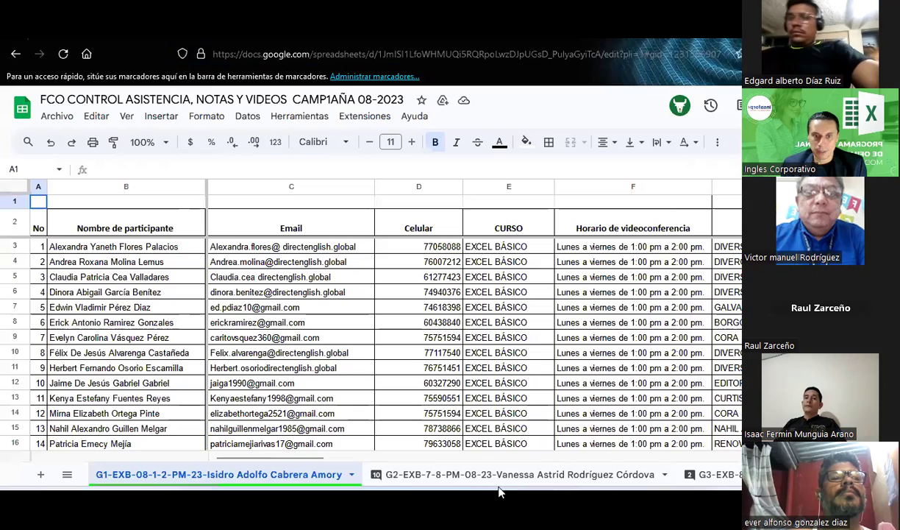
Go to the G3 attendance sheet and change the DIA 4 header to DÍA 24/06
left_click(515, 475)
left_click(715, 476)
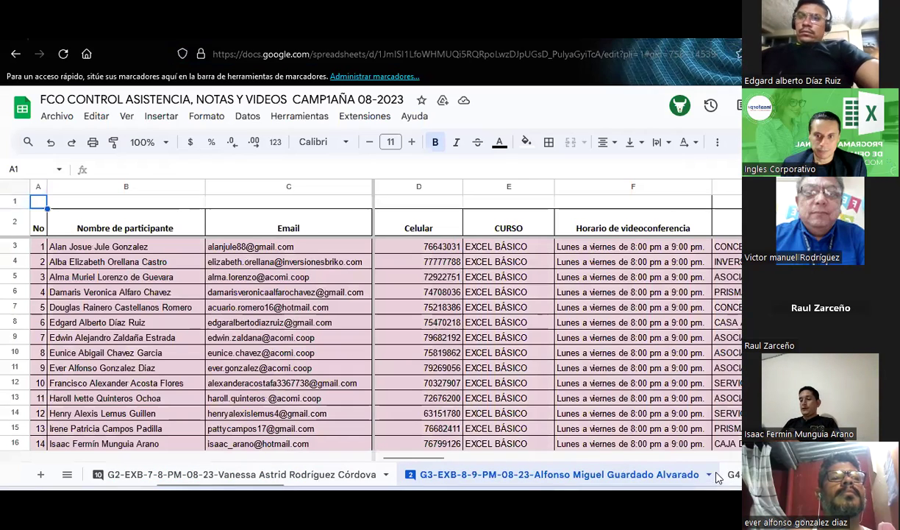
left_click_drag(526, 459, 518, 459)
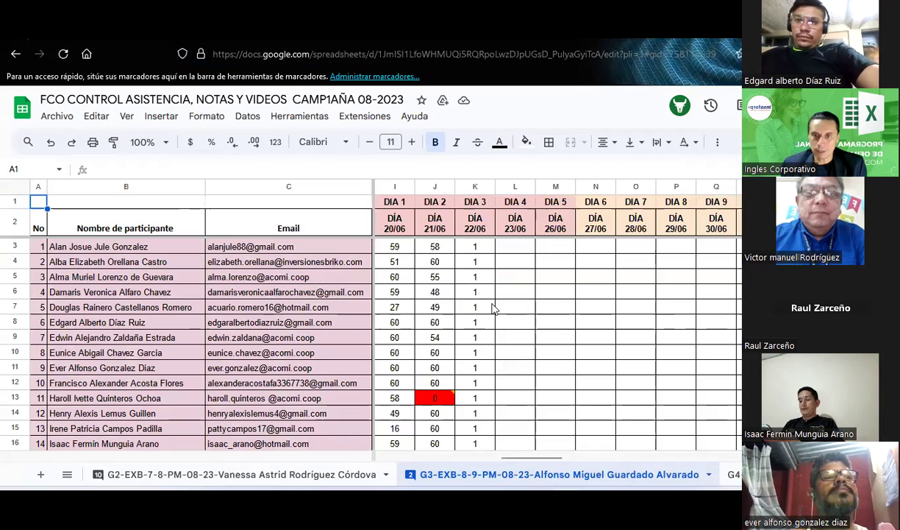
left_click(513, 249)
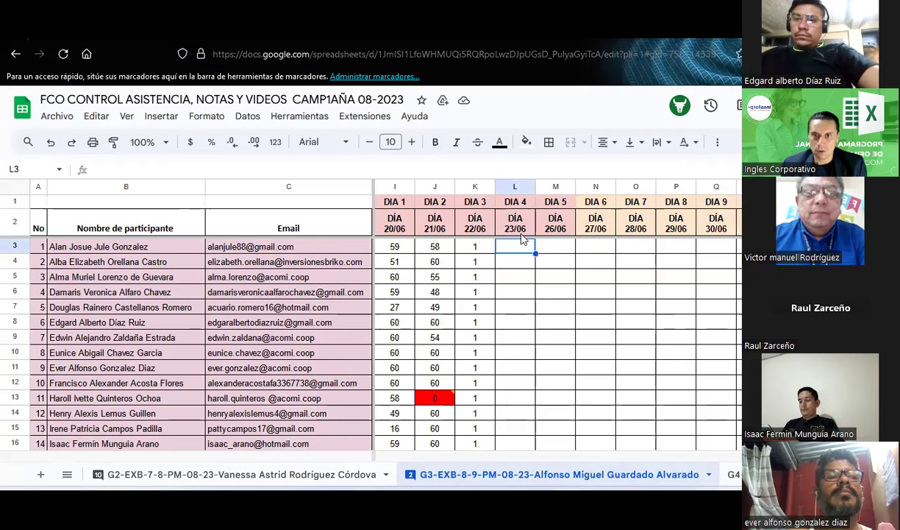
left_click(511, 230)
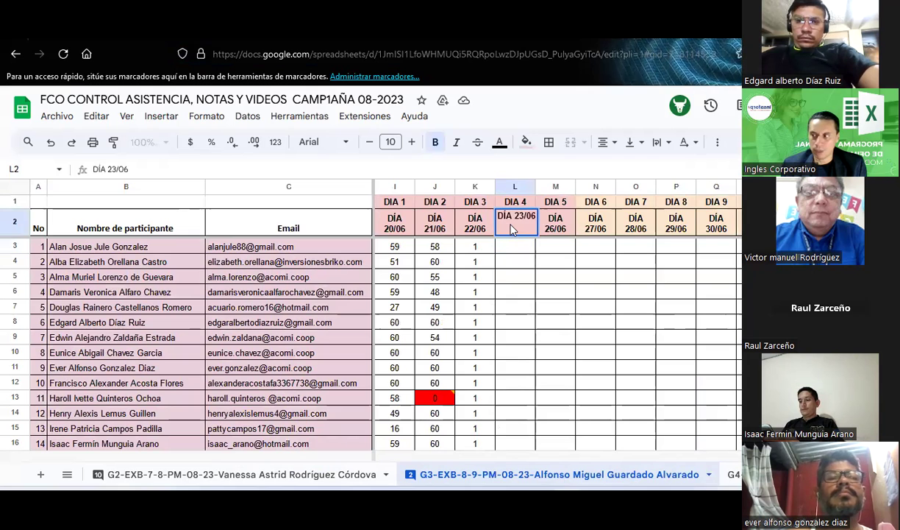
double_click(513, 230)
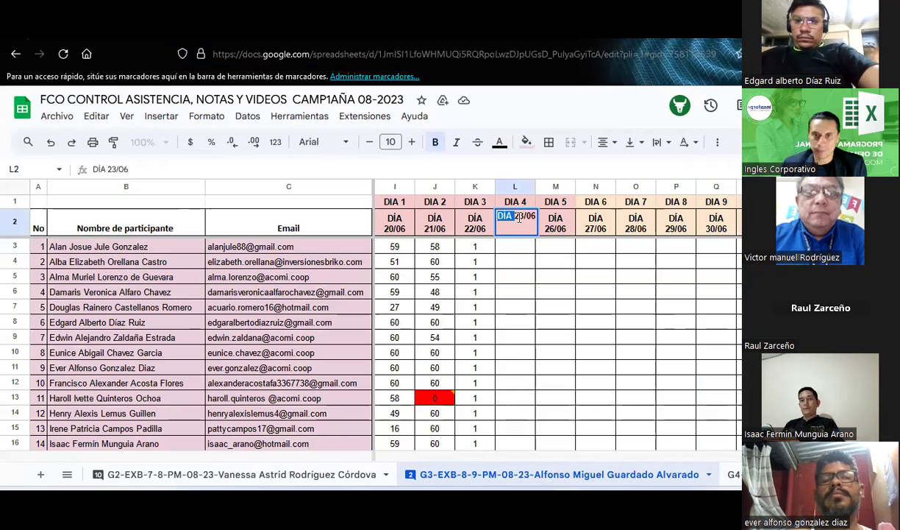
type("4")
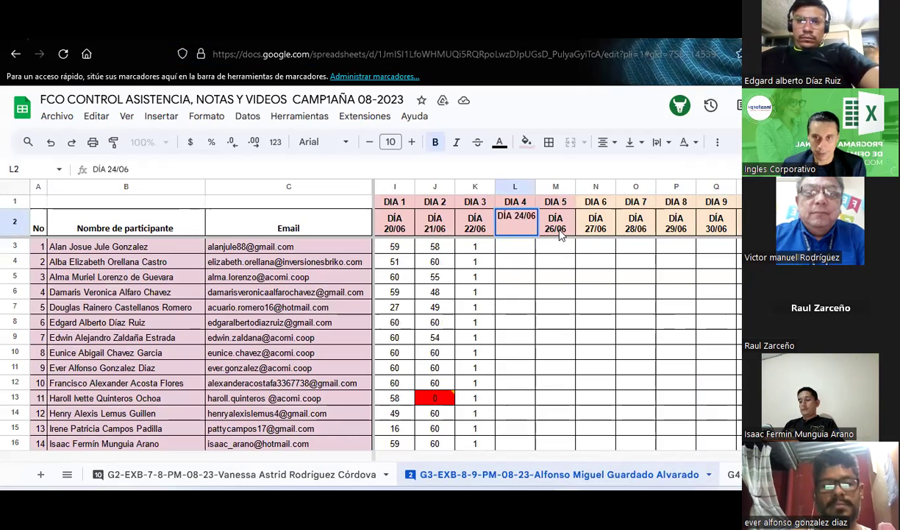
Change the DIA 5 header to DÍA 25/06 and check the result
left_click(556, 217)
double_click(556, 216)
type("5")
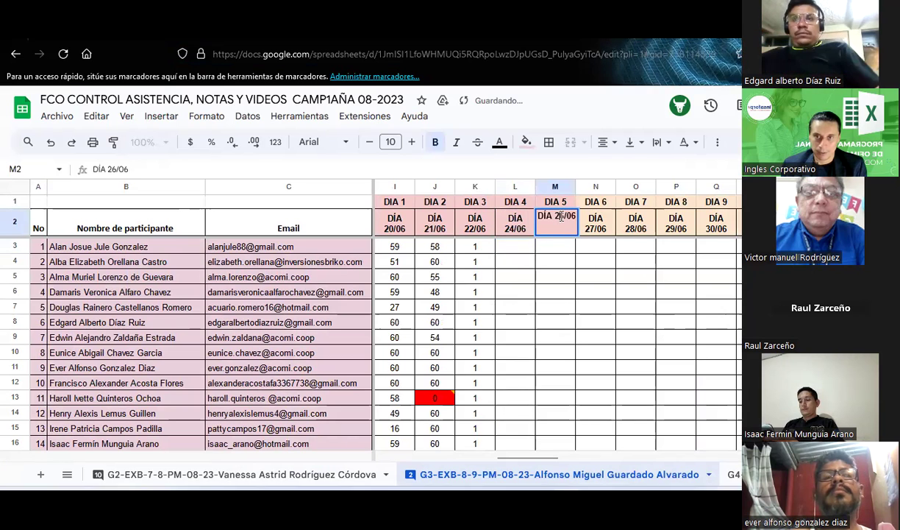
left_click(558, 274)
left_click(564, 233)
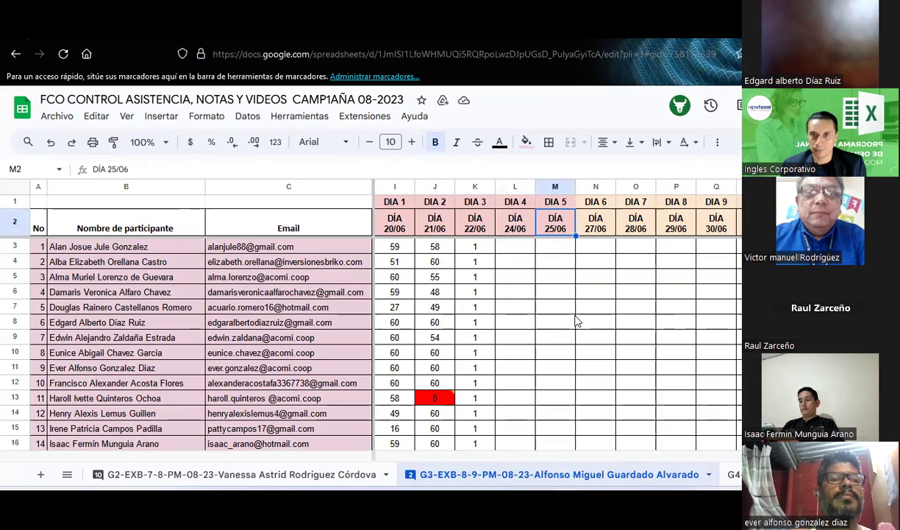
scroll(576, 321, "down", 4)
scroll(515, 368, "up", 2)
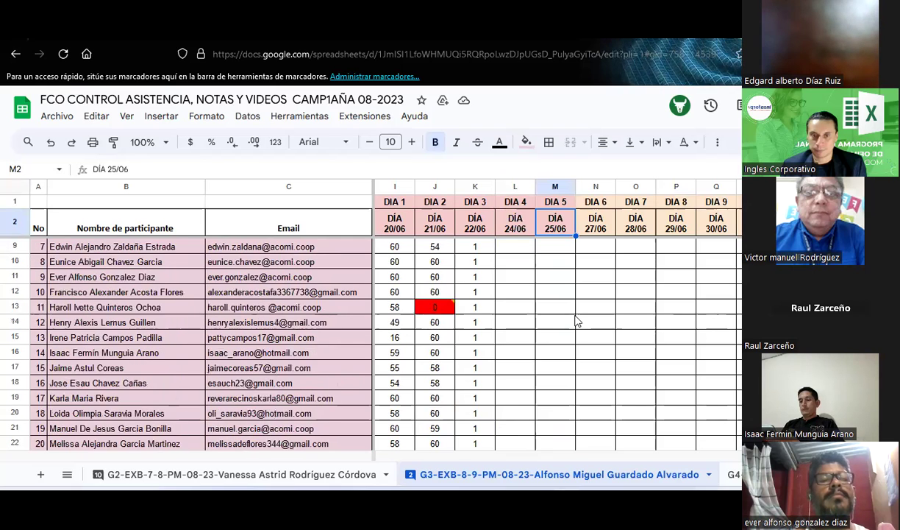
scroll(463, 401, "up", 2)
mouse_move(440, 404)
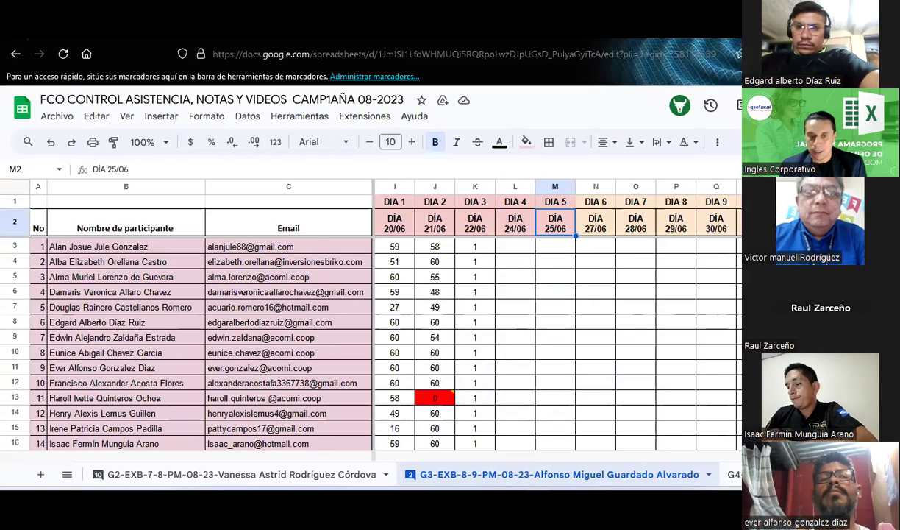
Back in Excel, clear the Monto total values for products 2–5 in J43:J46
key("alt+Tab")
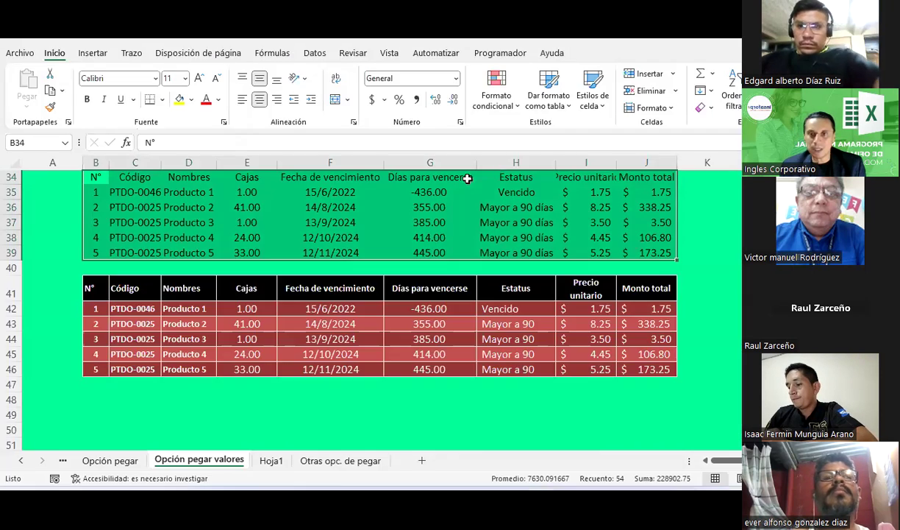
left_click(734, 381)
left_click_drag(660, 323, 665, 365)
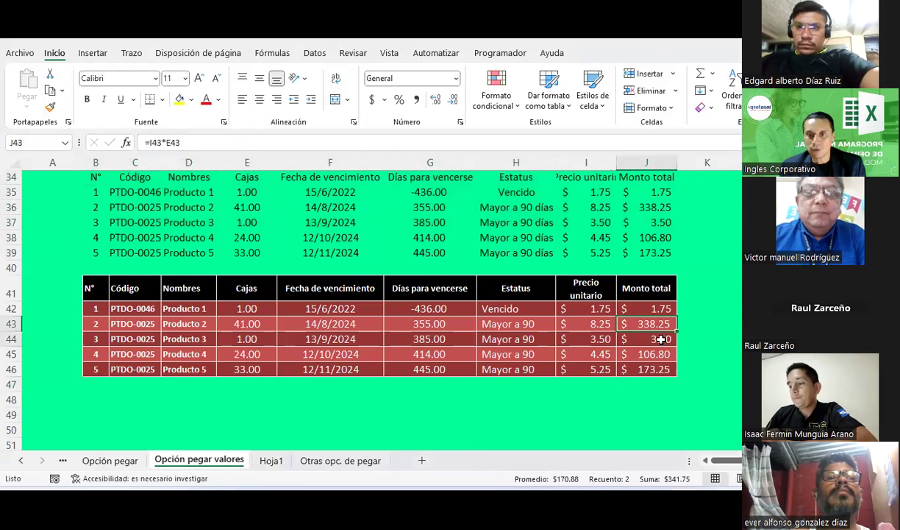
key("Delete")
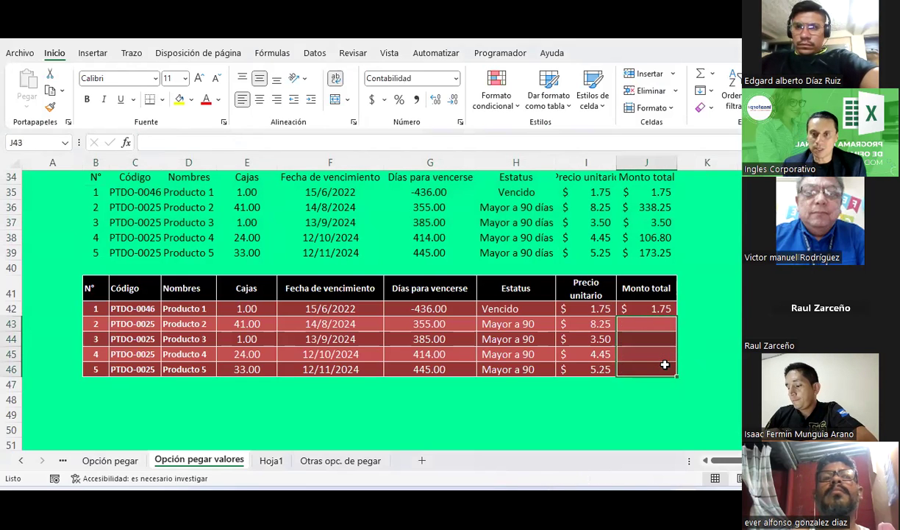
Paste J42's formula only into J43:J46, giving 338.25, 3.50, 106.80 and 173.25
left_click(639, 309)
right_click(639, 308)
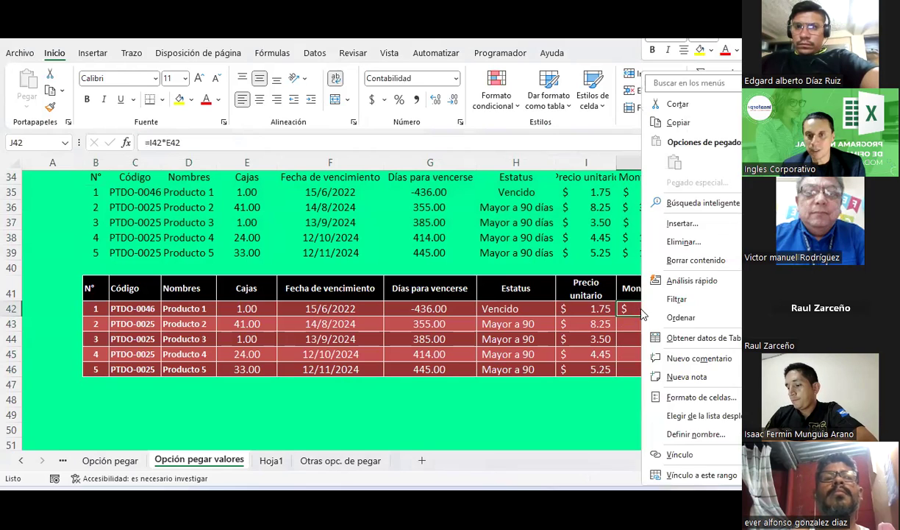
left_click(678, 123)
left_click_drag(638, 323, 639, 368)
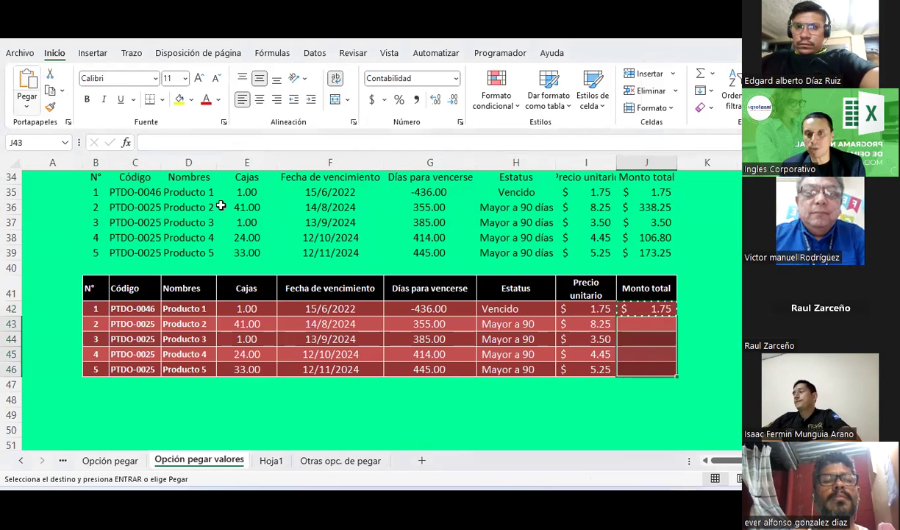
right_click(630, 337)
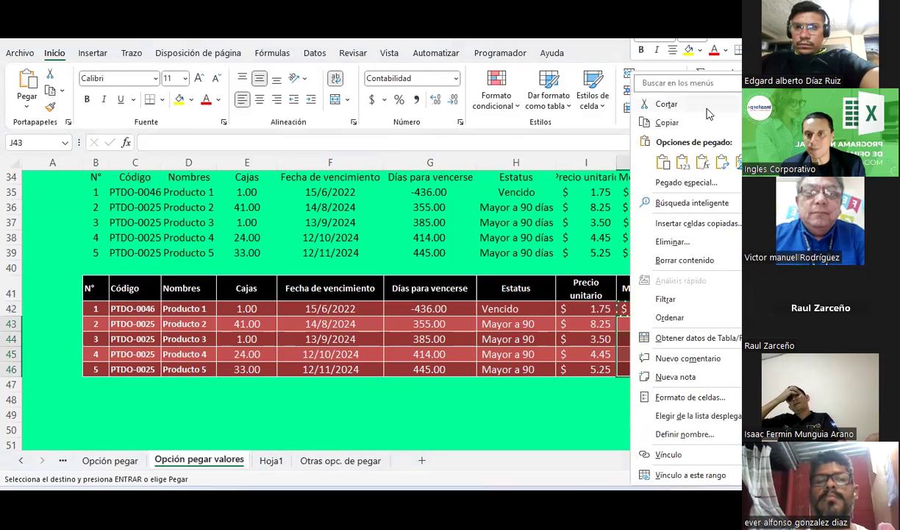
left_click(708, 166)
left_click(651, 339)
left_click(658, 353)
left_click(647, 365)
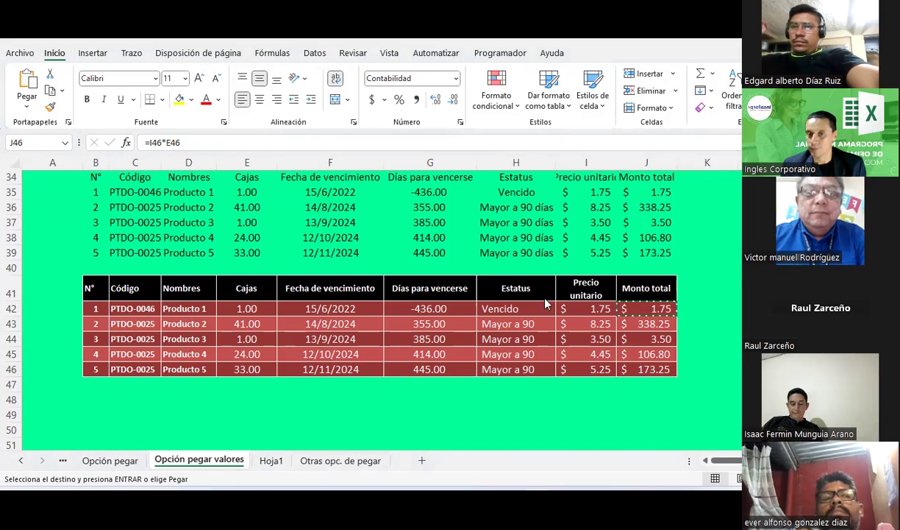
key("Escape")
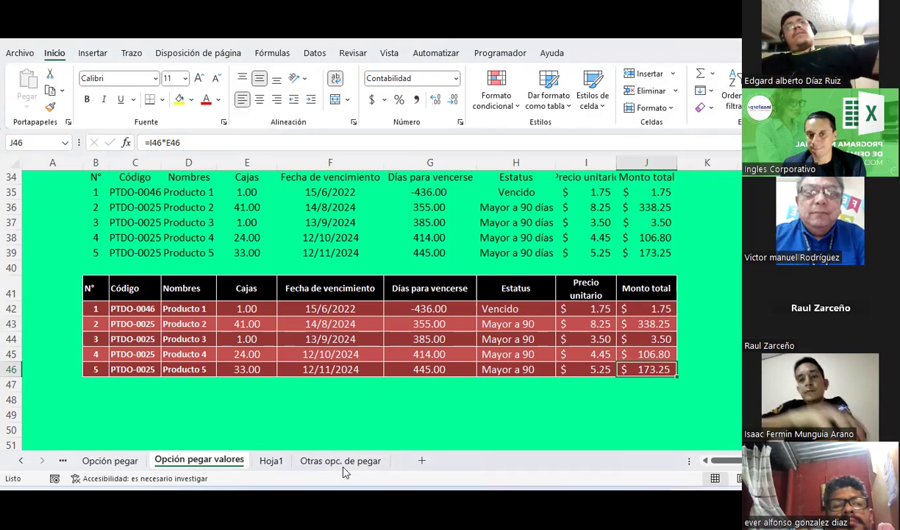
left_click(322, 318)
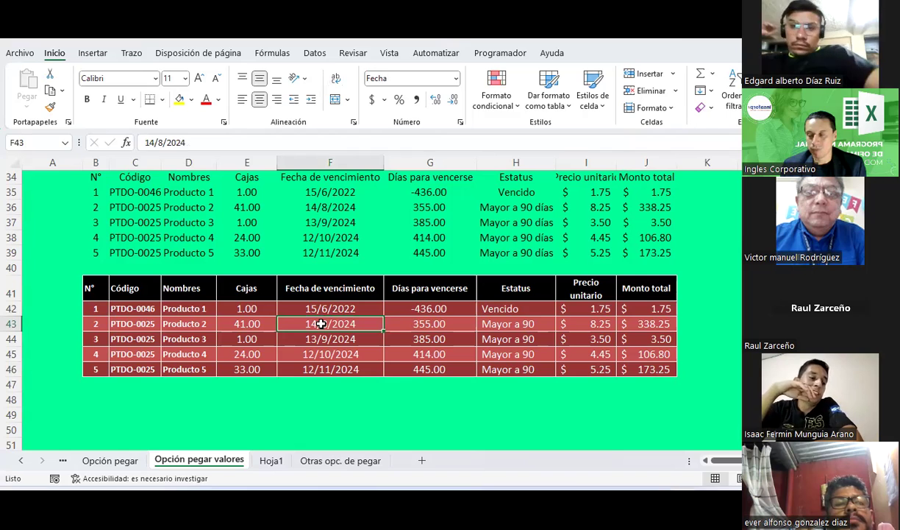
left_click(323, 310)
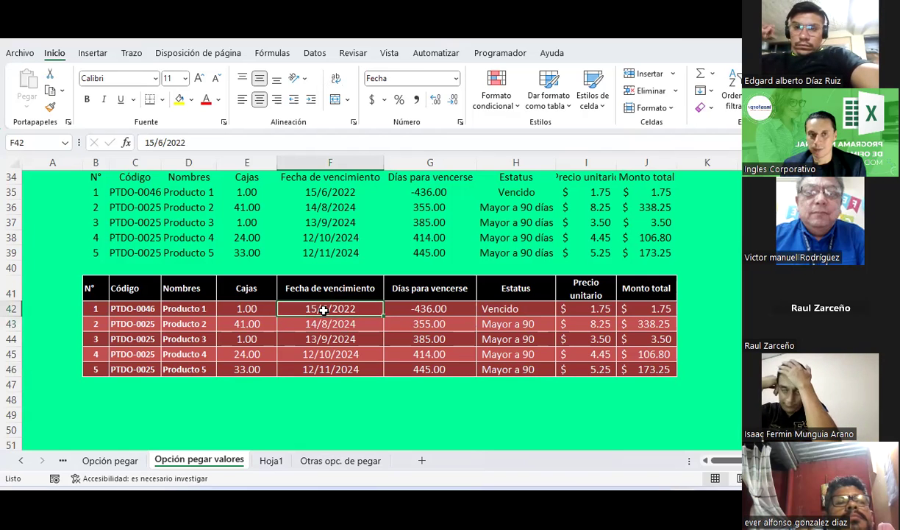
left_click_drag(327, 324, 331, 365)
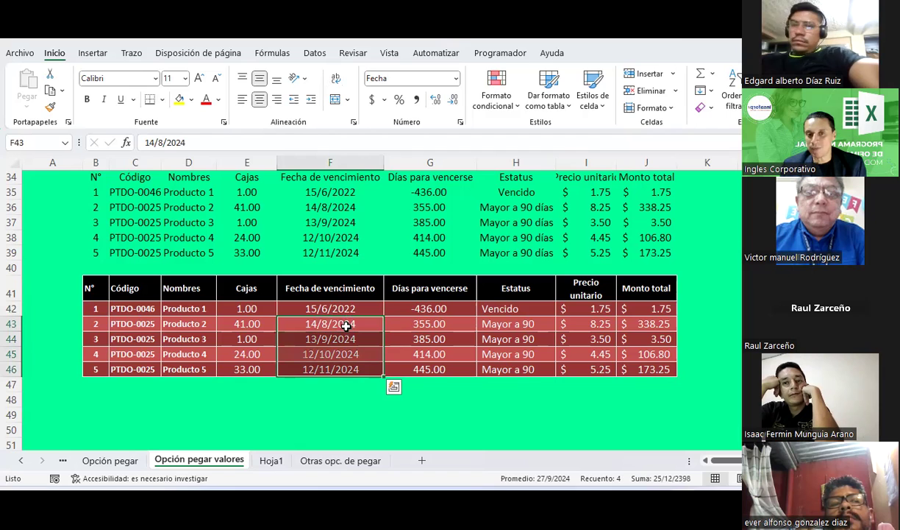
left_click(446, 308)
left_click(443, 326)
left_click(438, 338)
left_click(430, 325)
left_click(333, 327)
left_click(336, 340)
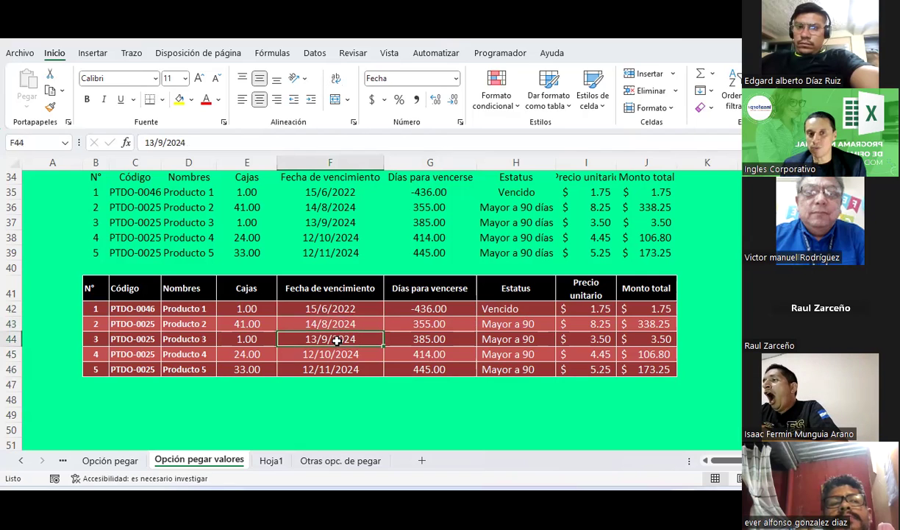
left_click(342, 368)
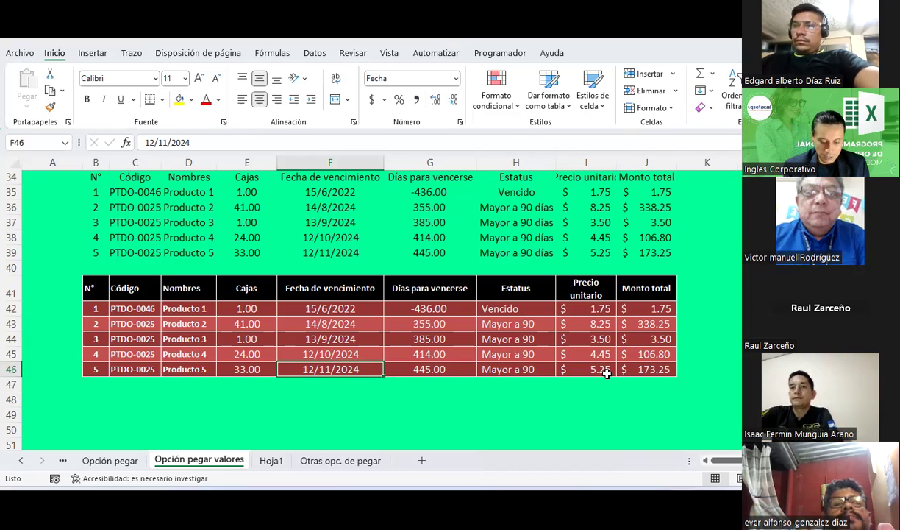
left_click(606, 374)
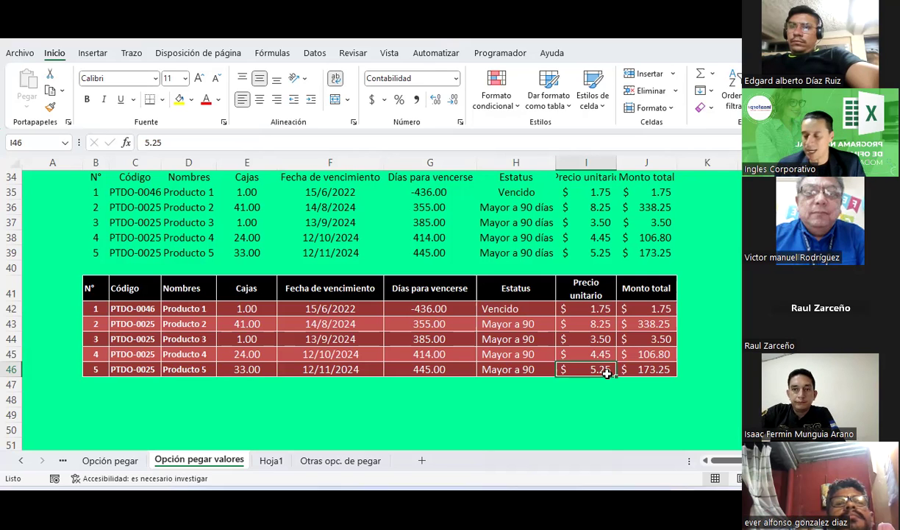
Copy the Tabla origen product table B6:J11 on the Opción pegar valores sheet
left_click(740, 308)
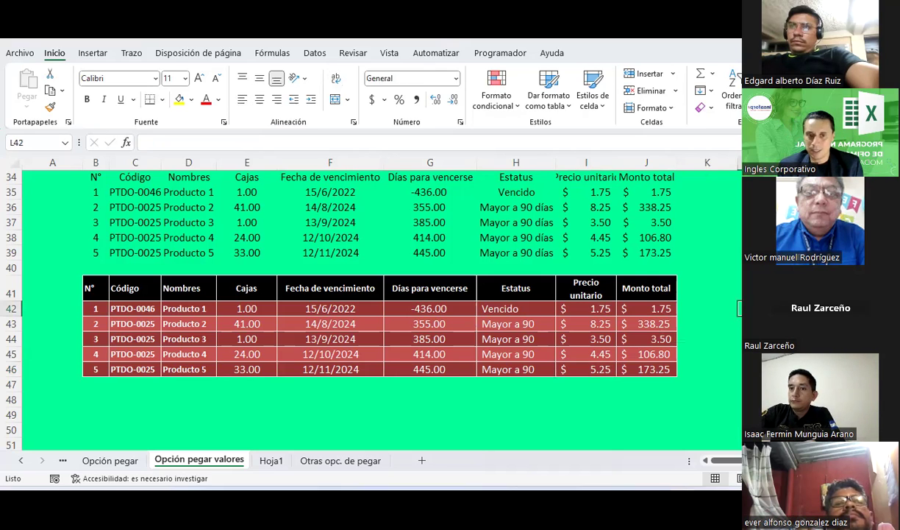
left_click(271, 462)
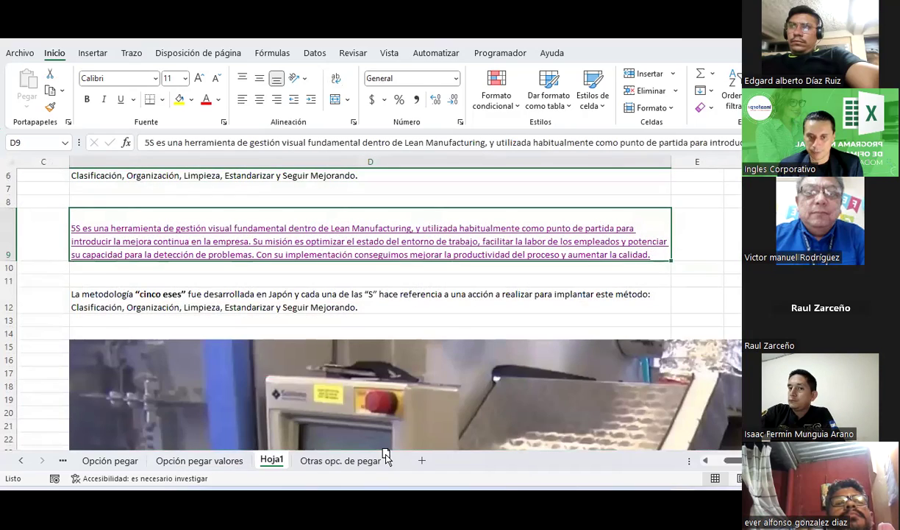
left_click(239, 461)
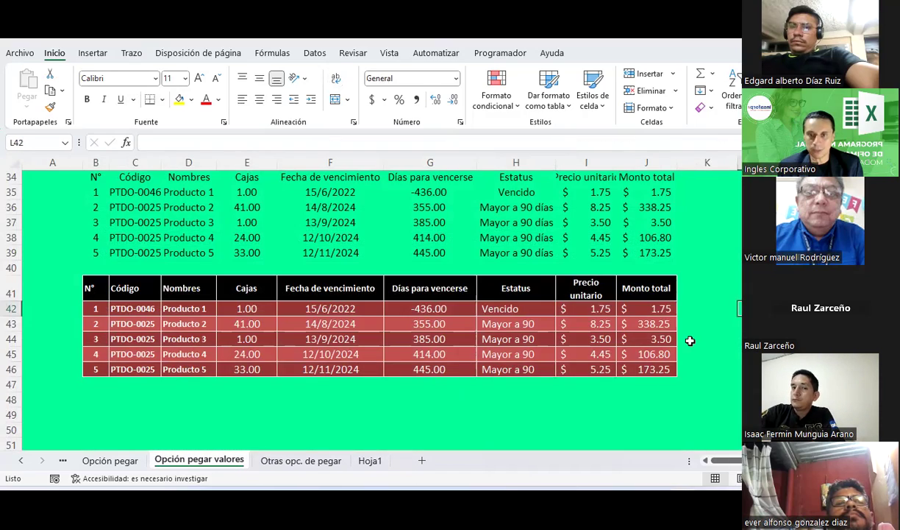
scroll(689, 341, "up", 10)
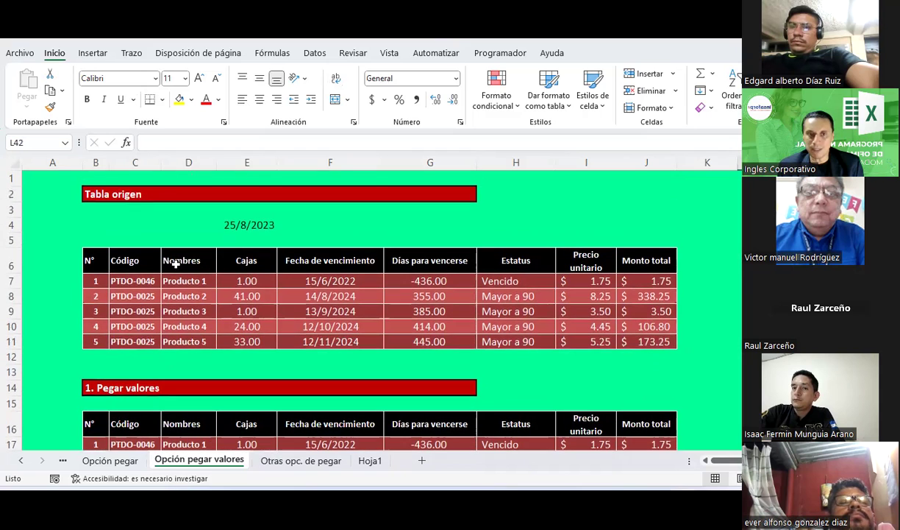
left_click_drag(100, 261, 627, 336)
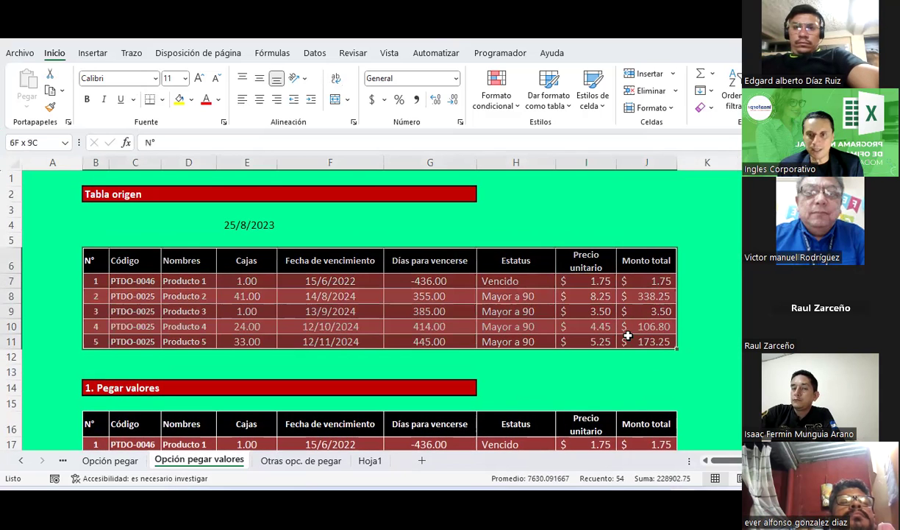
key("ctrl+c")
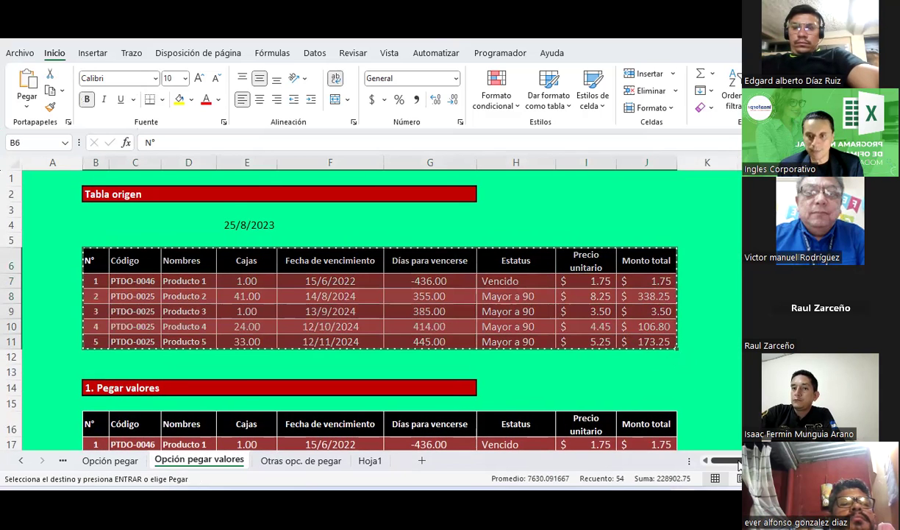
Paste the table at B51 with Mantener formato de origen, then end copy mode
left_click_drag(724, 461, 738, 461)
scroll(414, 278, "left", 5)
scroll(414, 279, "down", 5)
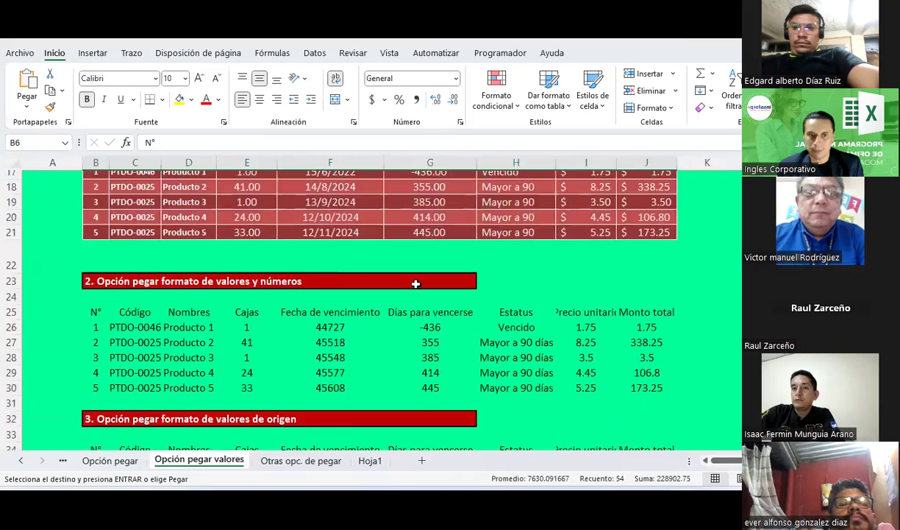
scroll(417, 284, "down", 2)
scroll(416, 284, "up", 3)
scroll(420, 280, "down", 3)
scroll(422, 274, "down", 2)
scroll(422, 274, "up", 2)
scroll(421, 274, "up", 1)
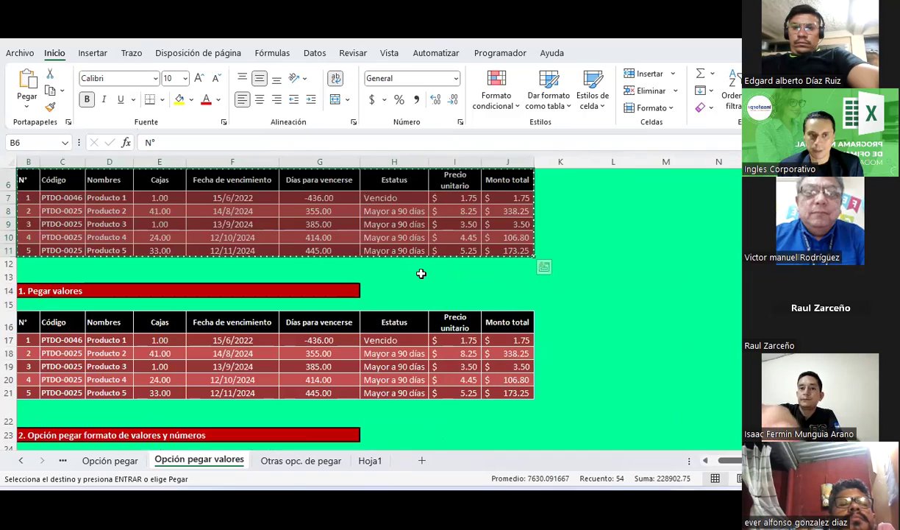
scroll(421, 276, "down", 1)
scroll(422, 276, "down", 2)
scroll(421, 274, "up", 2)
scroll(421, 274, "up", 1)
scroll(421, 274, "down", 2)
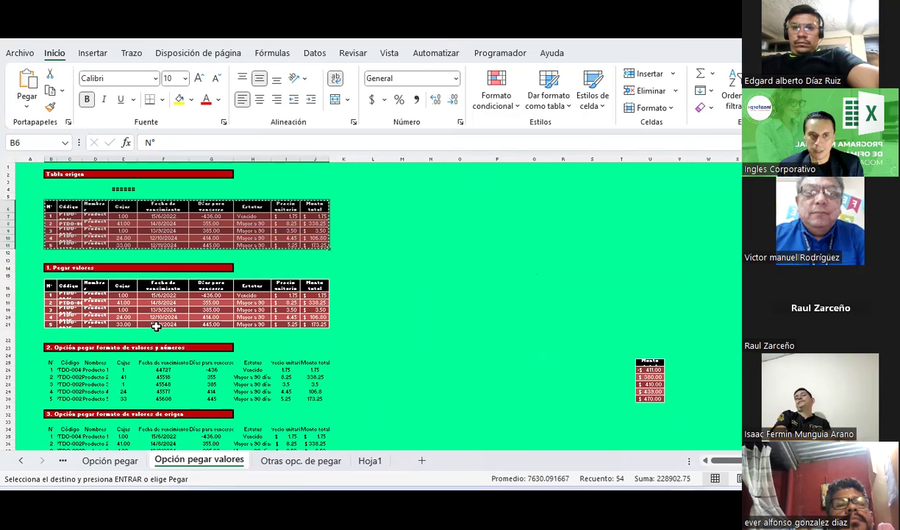
scroll(154, 322, "down", 1)
scroll(157, 326, "down", 2)
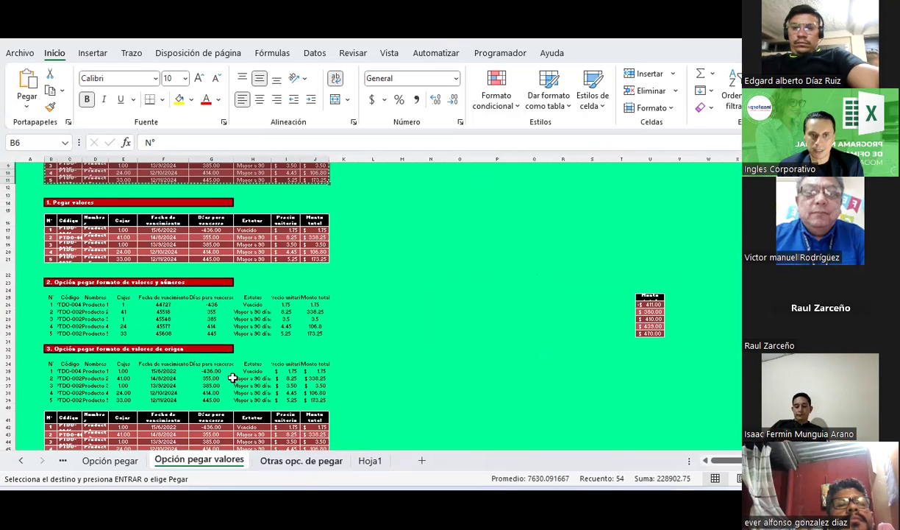
left_click(27, 106)
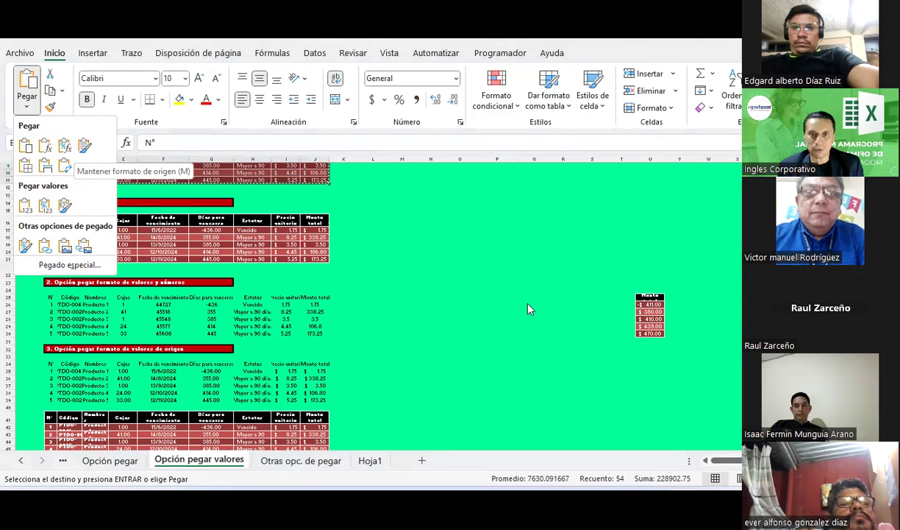
scroll(527, 303, "up", 3)
scroll(526, 302, "down", 3)
scroll(548, 359, "down", 3)
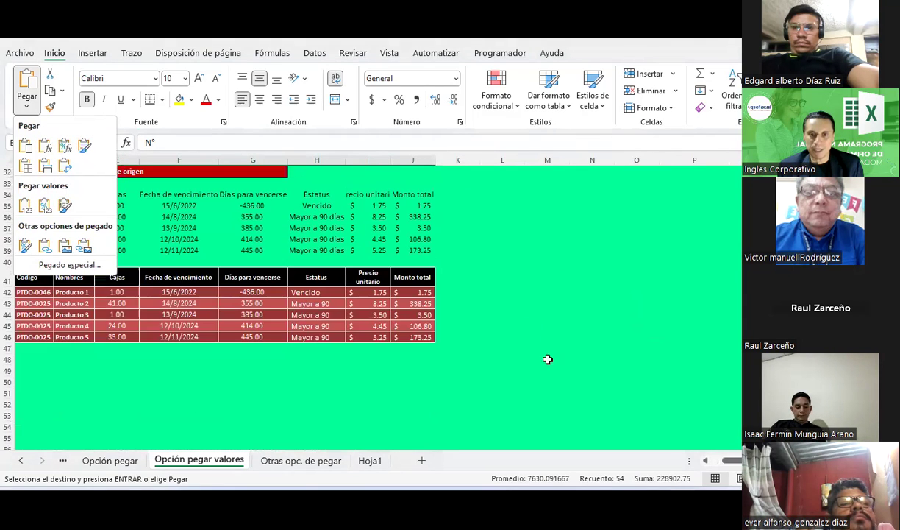
left_click(721, 460)
scroll(72, 228, "up", 1)
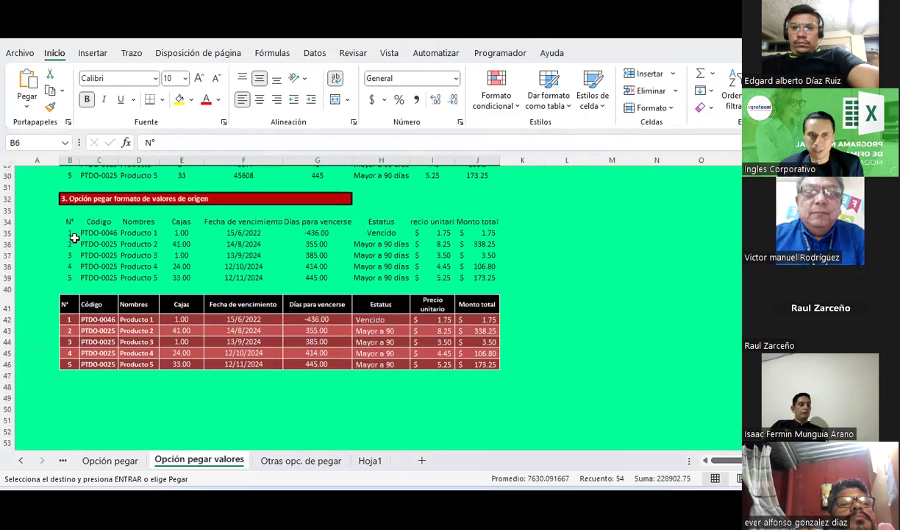
scroll(131, 236, "up", 2)
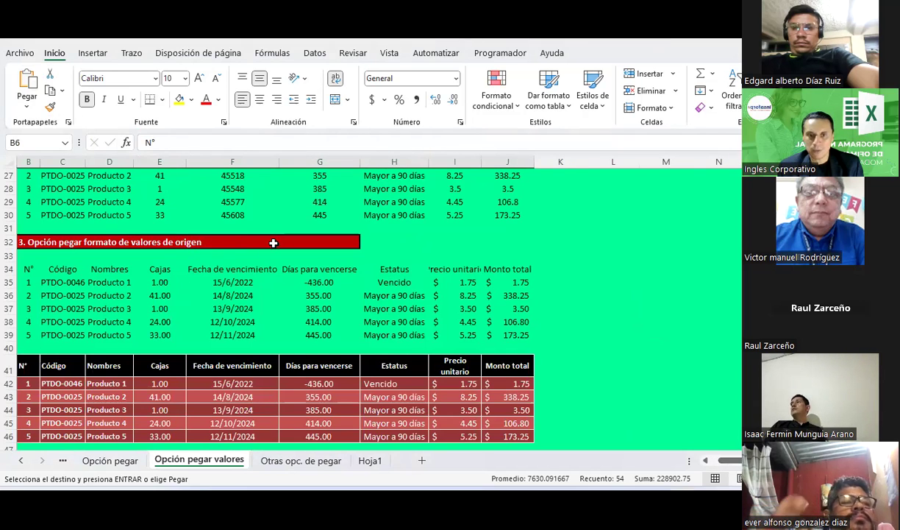
left_click(704, 461)
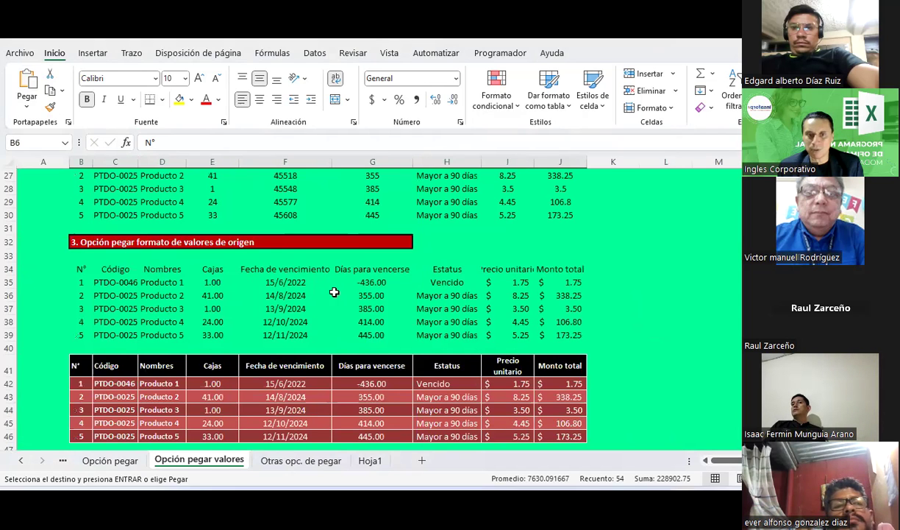
scroll(334, 292, "down", 4)
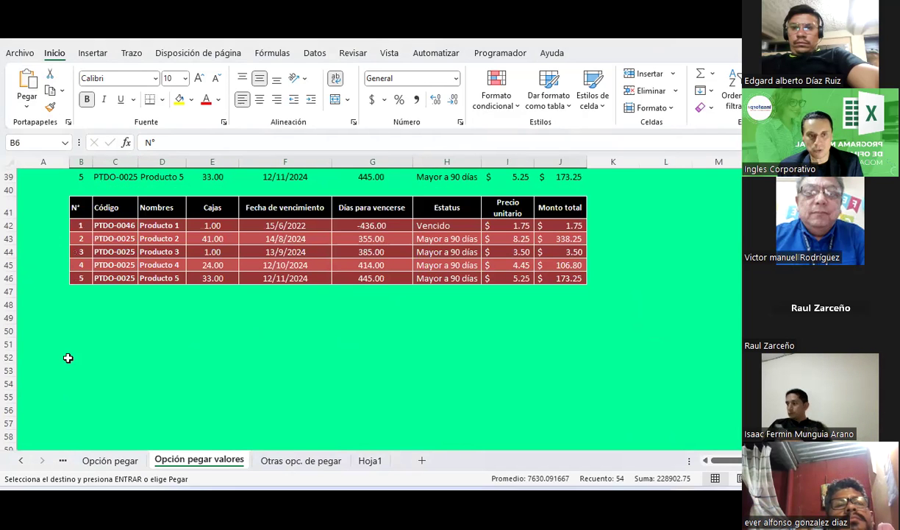
left_click(83, 341)
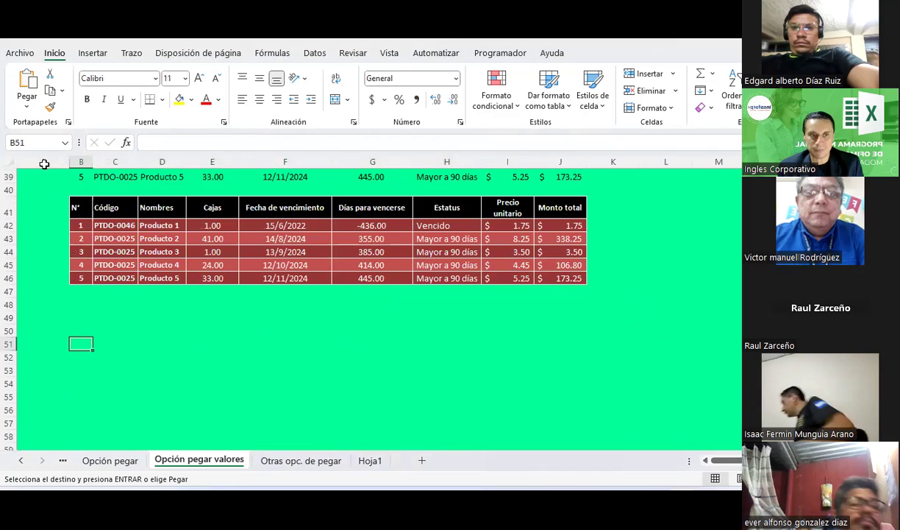
left_click(27, 103)
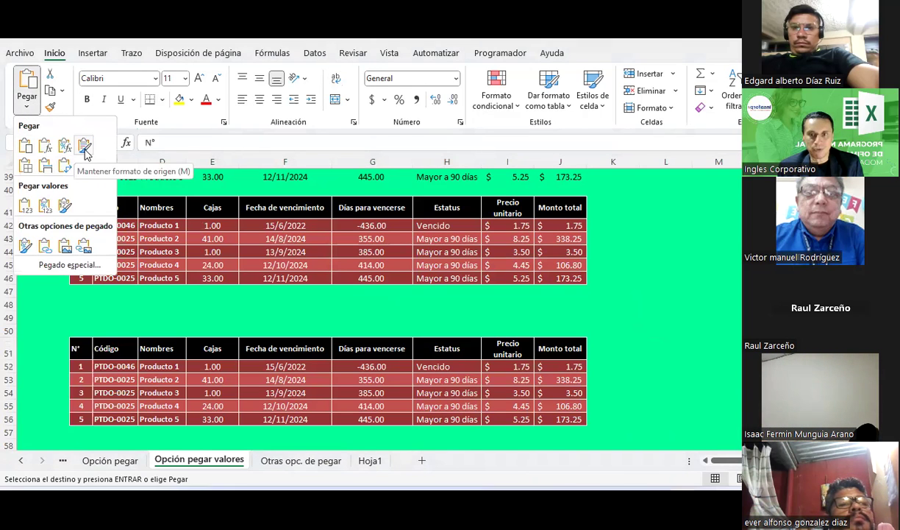
left_click(85, 151)
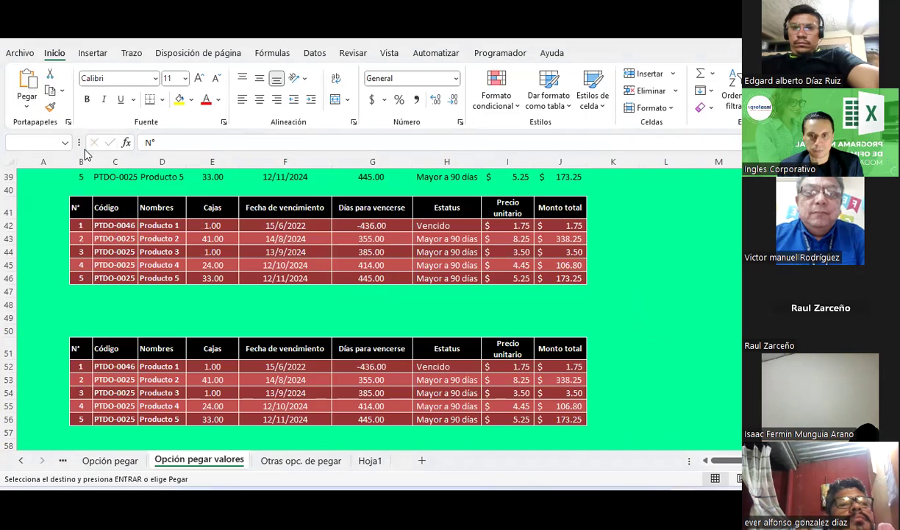
left_click(565, 365)
left_click(560, 407)
key("Escape")
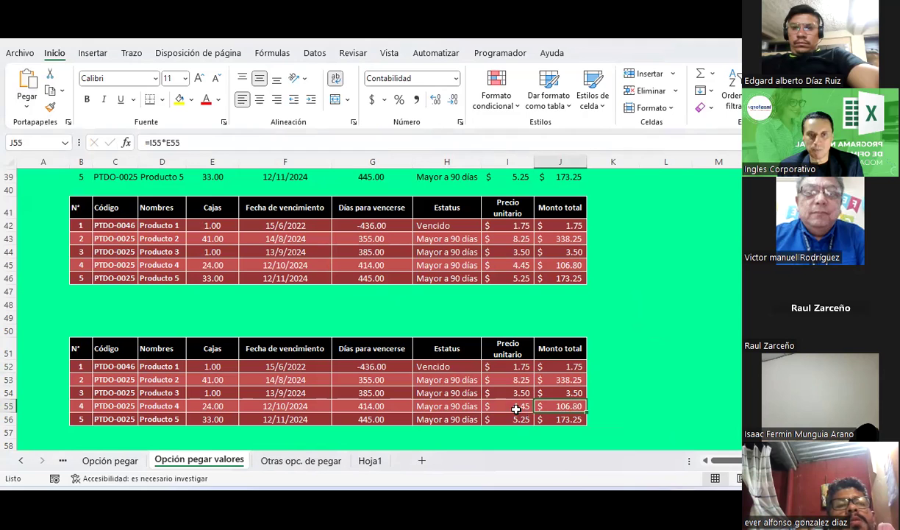
Check the pasted prices, Días para vencerse formula and product names in the B51 copy
left_click(517, 407)
left_click(491, 366)
left_click(376, 367)
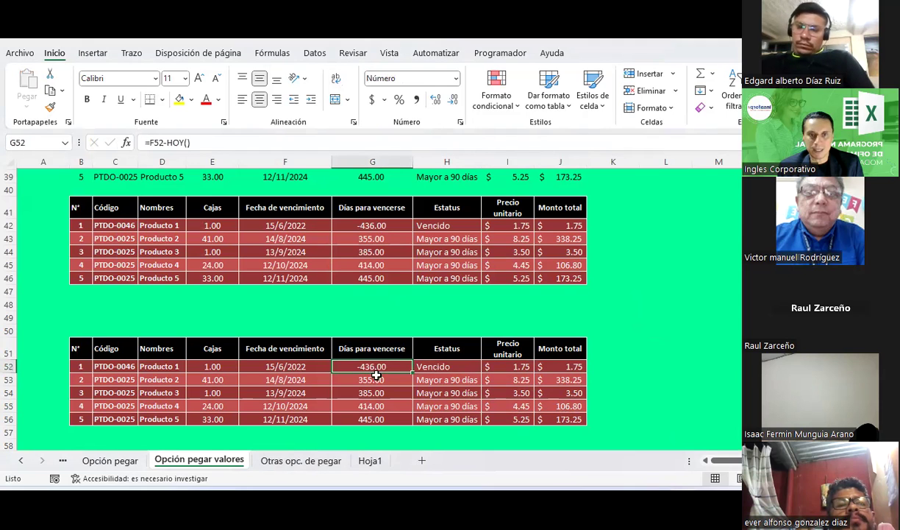
left_click(152, 370)
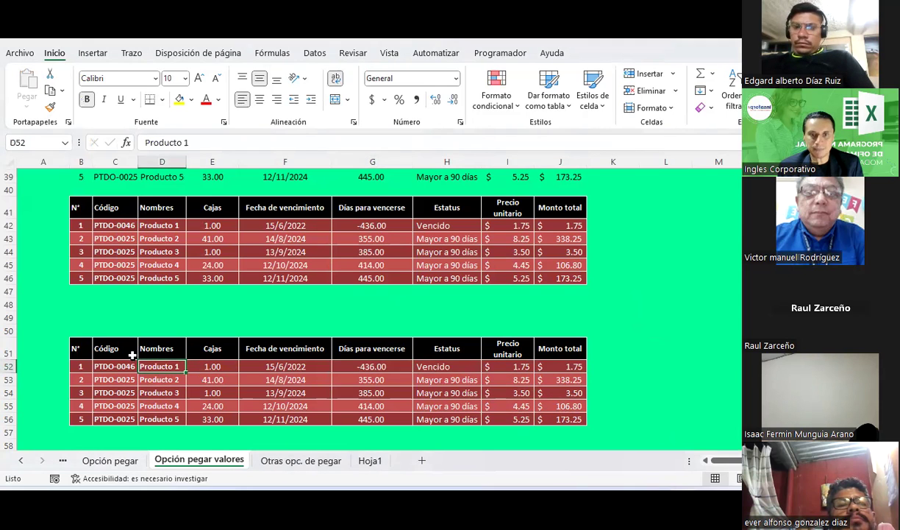
scroll(430, 331, "up", 4)
scroll(428, 326, "up", 3)
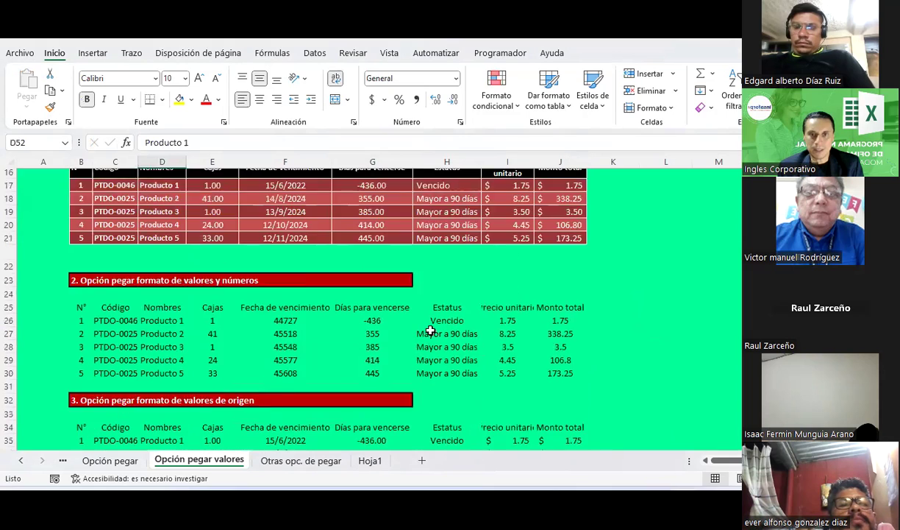
scroll(428, 325, "up", 2)
right_click(761, 245)
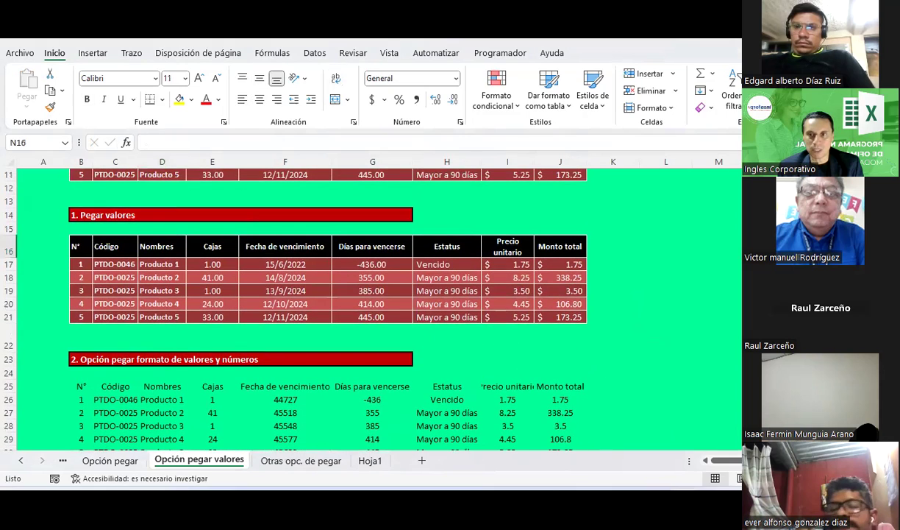
key("Escape")
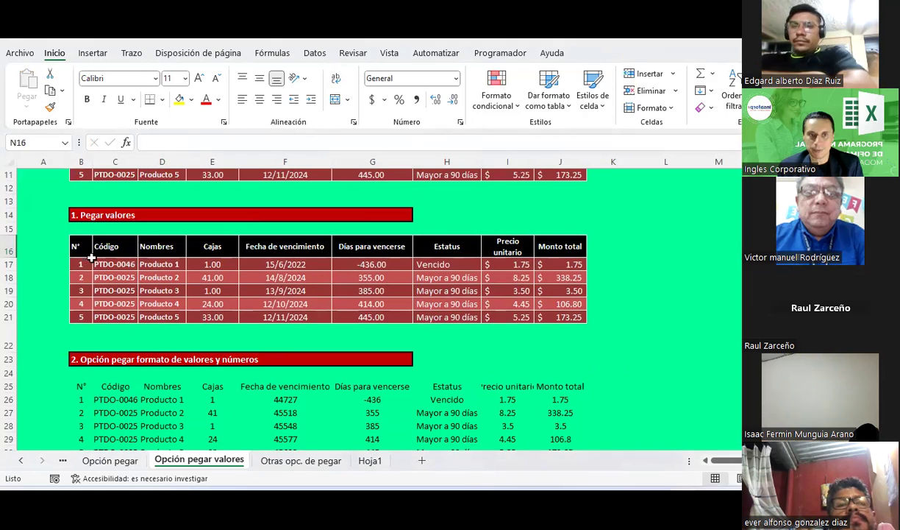
left_click(75, 246)
scroll(76, 245, "up", 4)
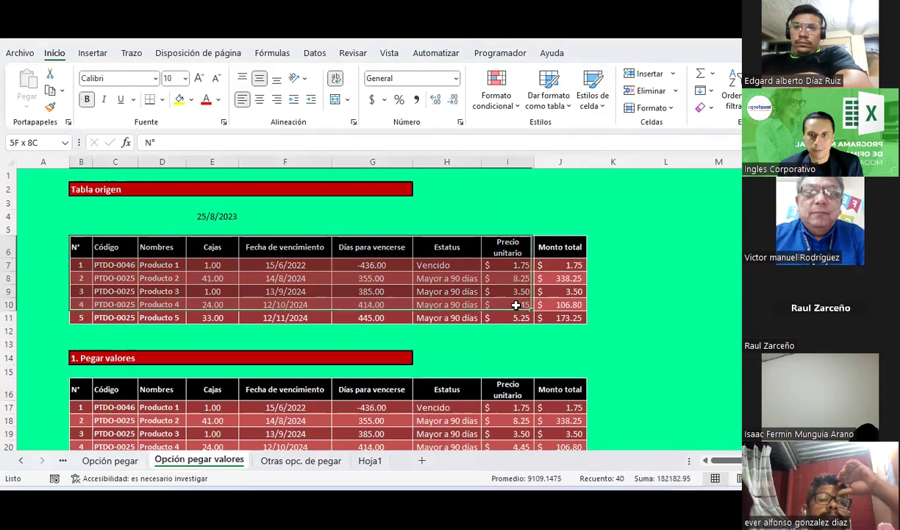
Copy B6:J11 and paste it with its formatting at M16
left_click_drag(76, 247, 565, 315)
key("ctrl+c")
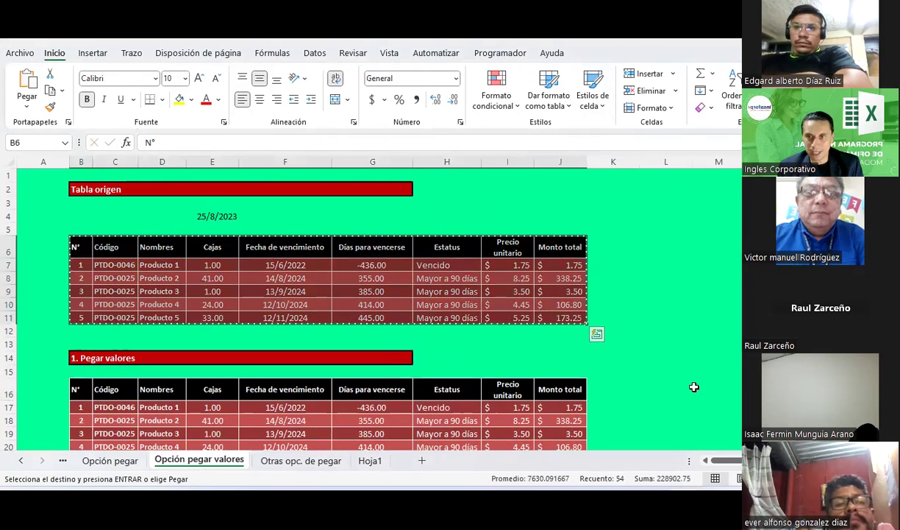
left_click(719, 390)
left_click(32, 104)
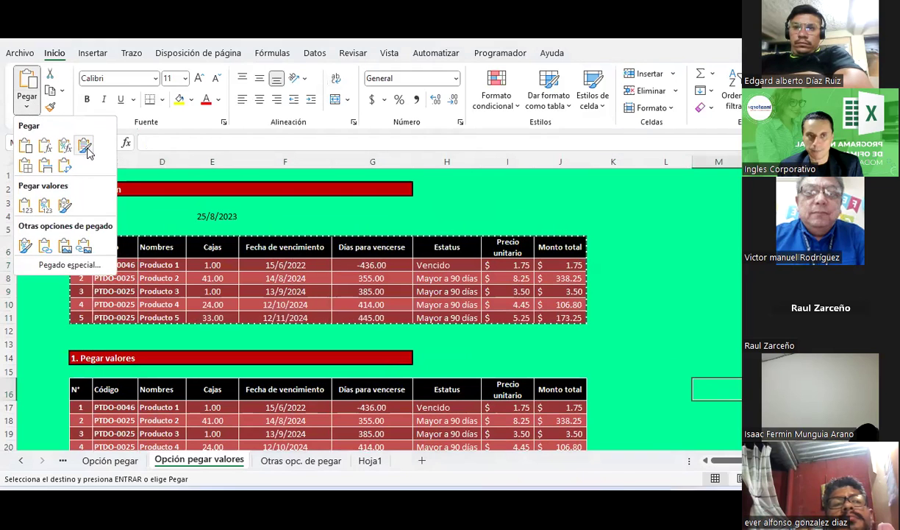
left_click(86, 150)
Widen column S so the Estatus values fit on one line
scroll(331, 309, "down", 3)
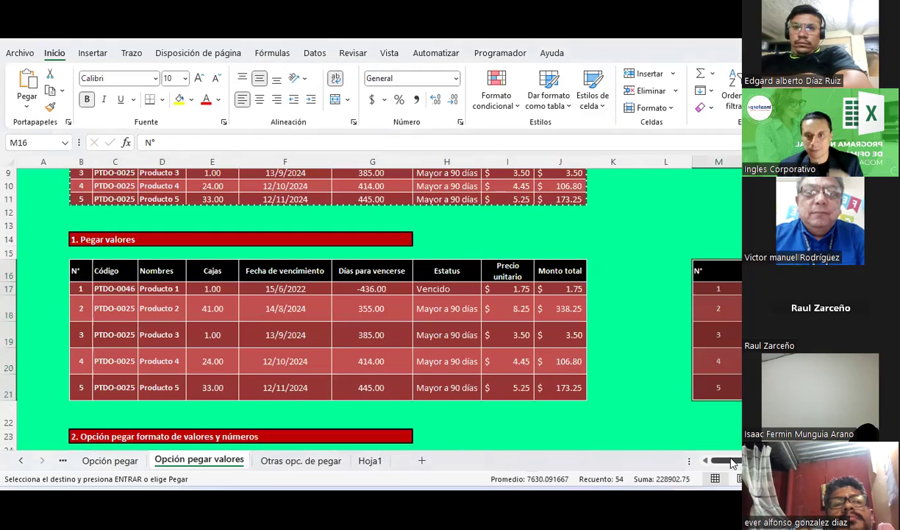
left_click_drag(725, 460, 740, 460)
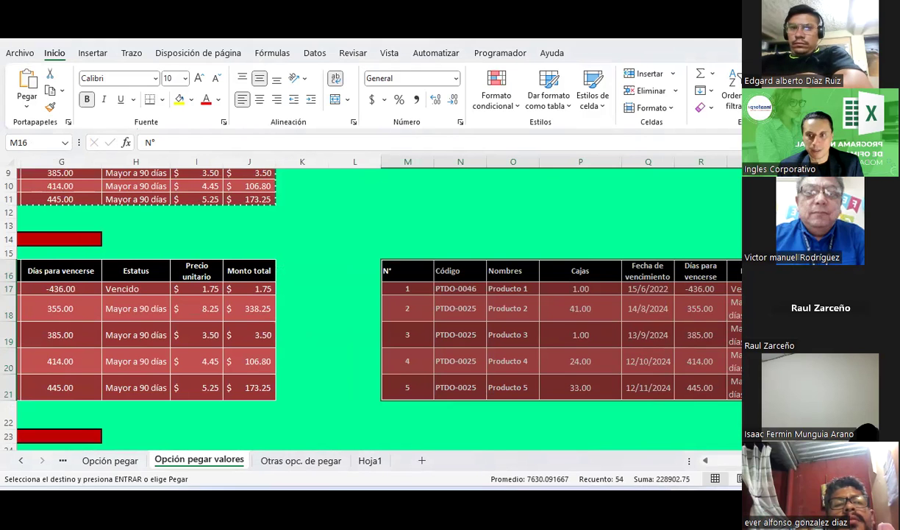
scroll(482, 278, "right", 5)
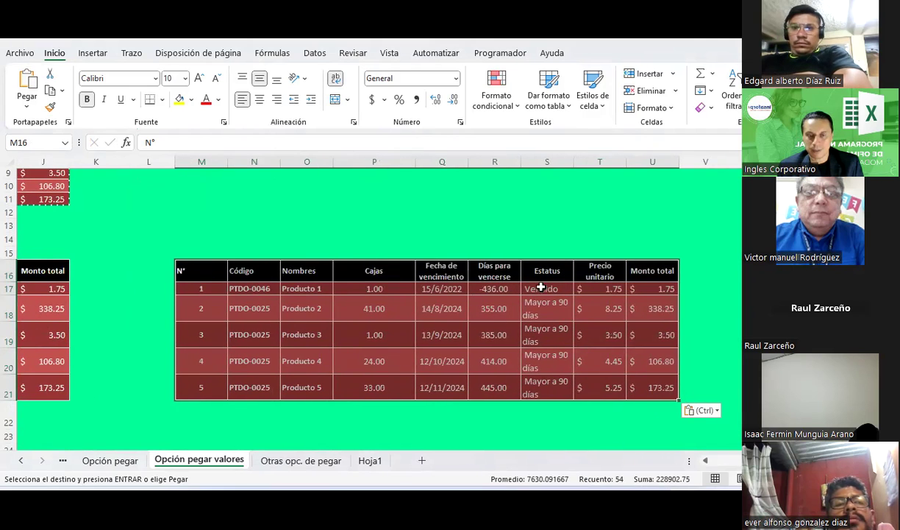
left_click_drag(574, 162, 600, 162)
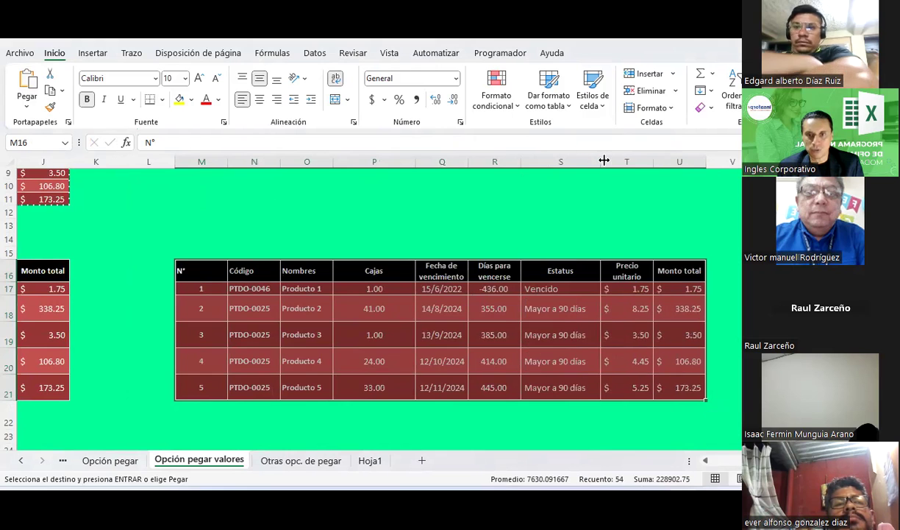
Use Copiar formato to repaint U23:U31 plain green, clearing the Monto total block
scroll(360, 326, "down", 2)
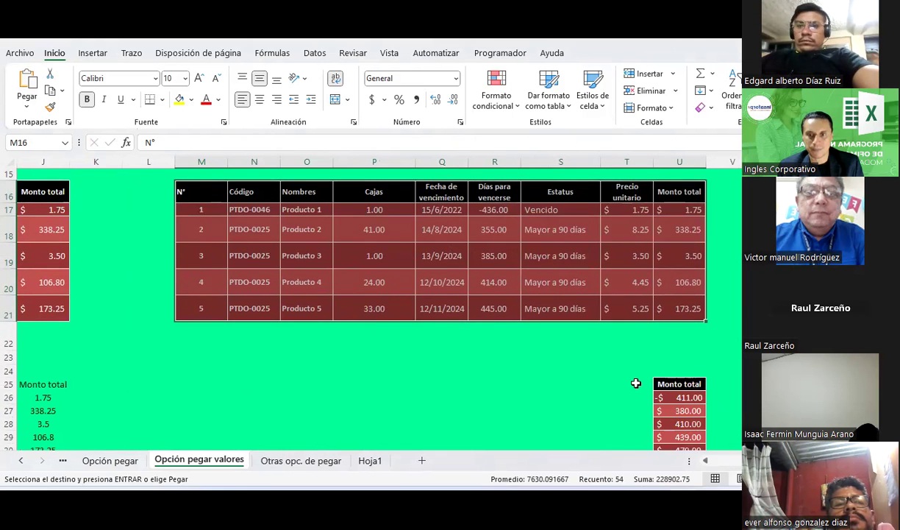
scroll(635, 382, "down", 1)
left_click(50, 107)
left_click_drag(664, 273, 675, 381)
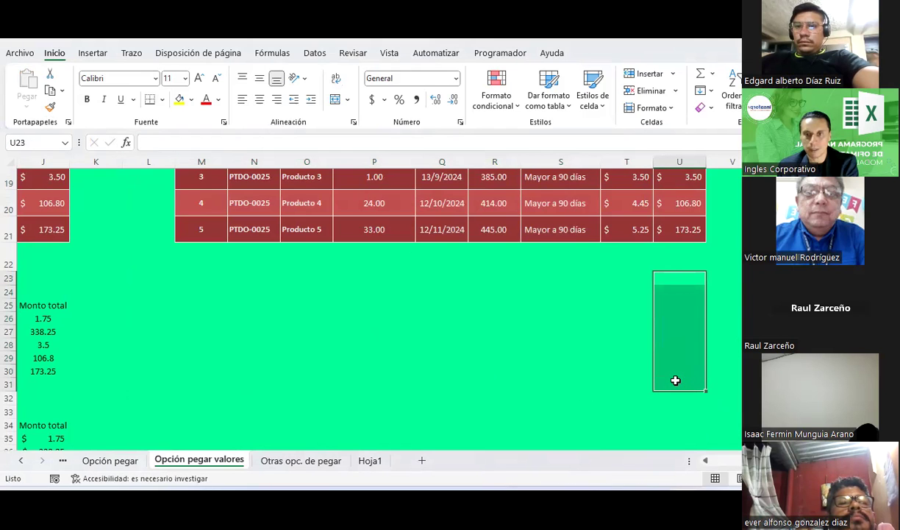
left_click(197, 287)
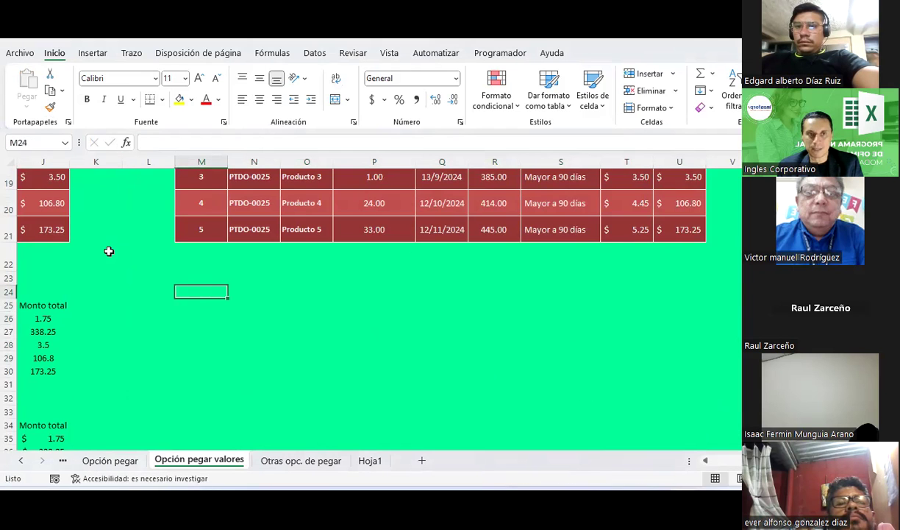
scroll(109, 251, "up", 6)
mouse_move(37, 247)
left_mouse_down()
mouse_move(4, 303)
mouse_move(95, 311)
mouse_move(80, 311)
left_mouse_up()
Paste the copied product table at M25, then undo that paste
left_click(51, 91)
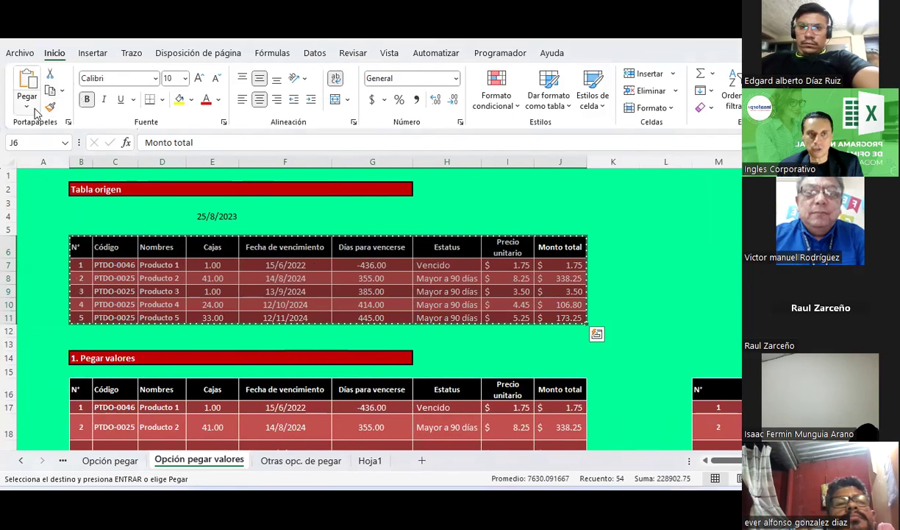
left_click(28, 107)
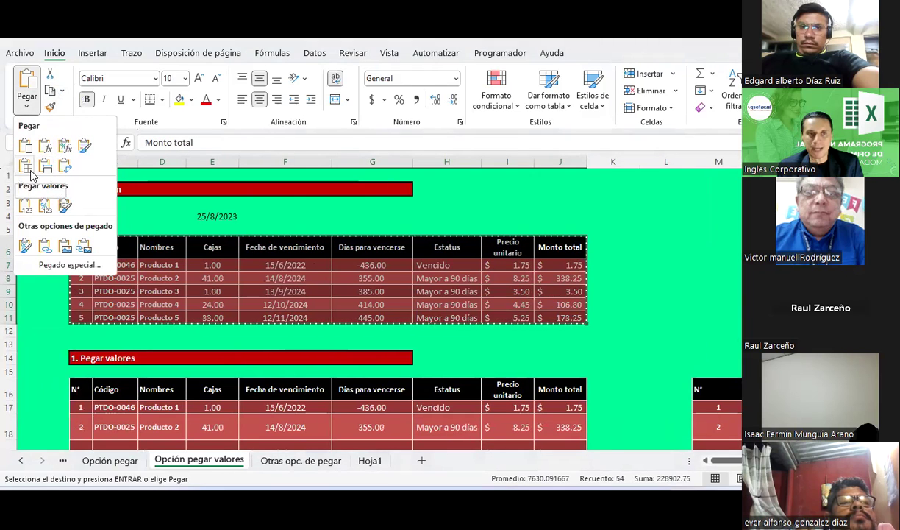
scroll(719, 265, "down", 3)
scroll(719, 265, "down", 2)
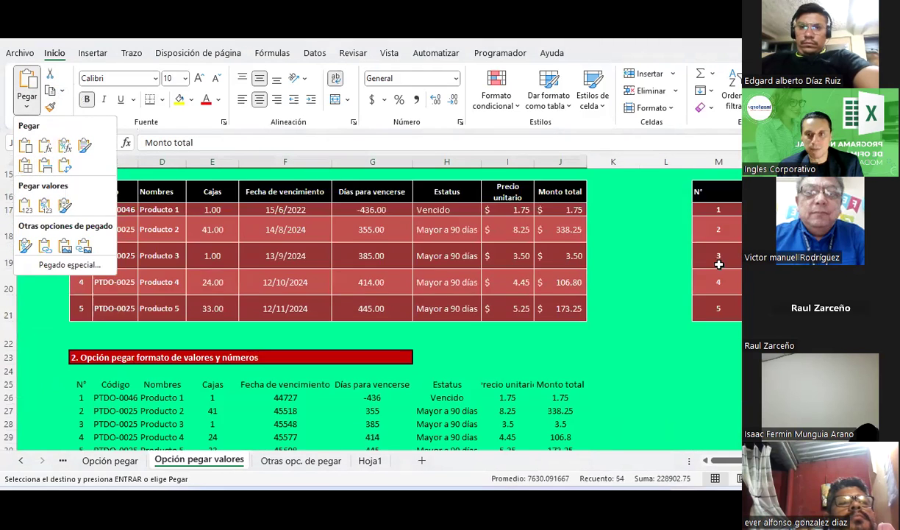
scroll(710, 287, "down", 1)
left_click(707, 293)
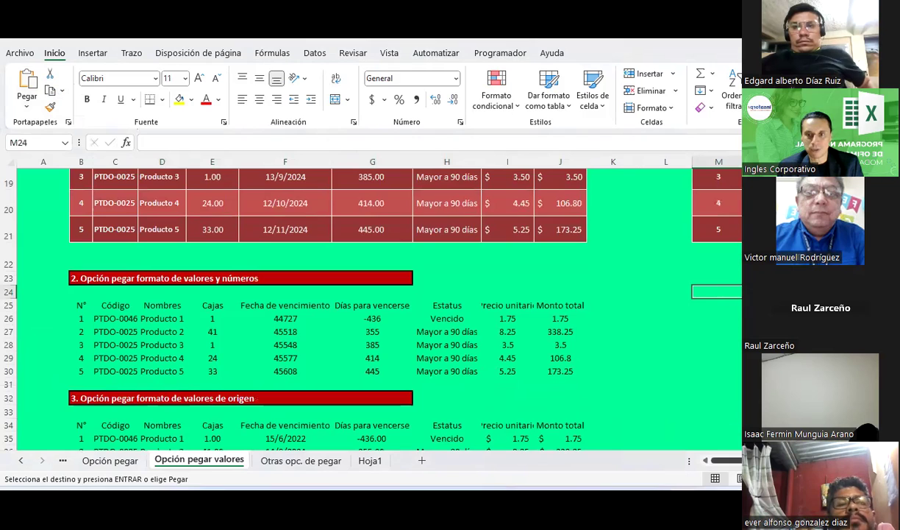
scroll(485, 301, "right", 3)
left_click(484, 303)
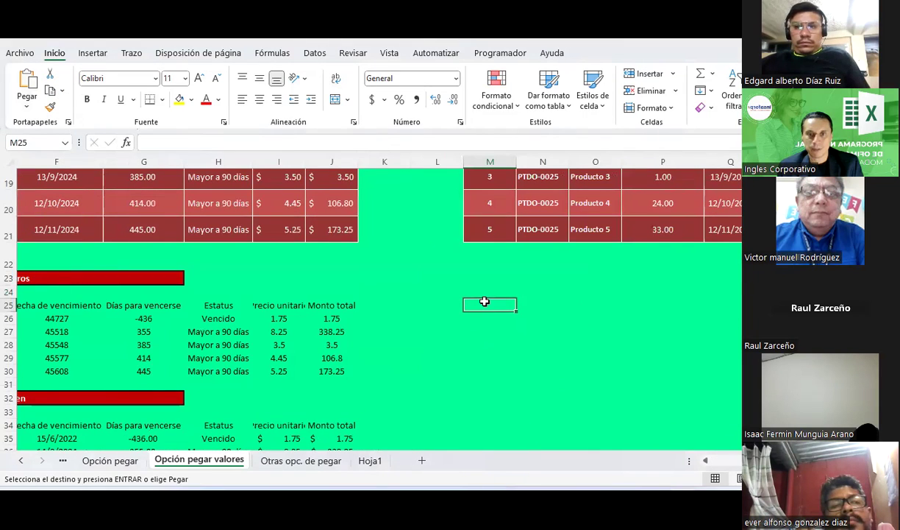
left_click(34, 87)
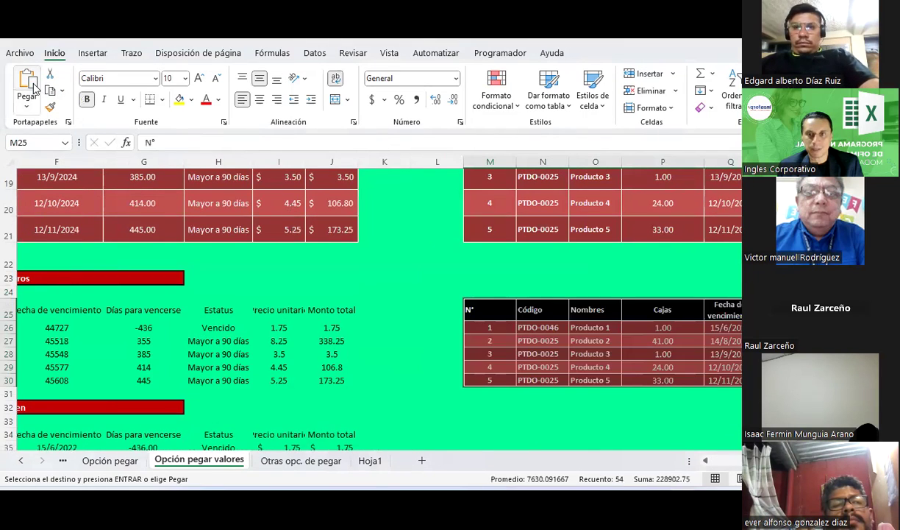
scroll(367, 294, "right", 2)
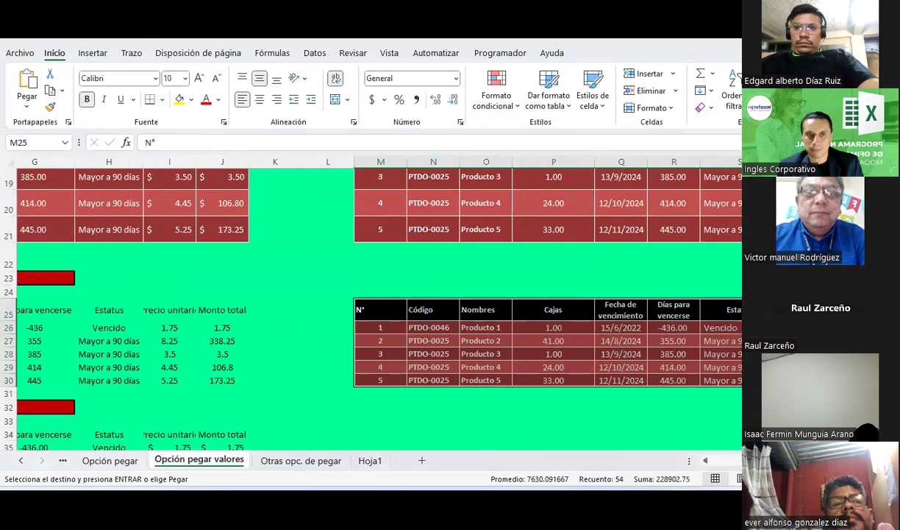
key("ctrl+z")
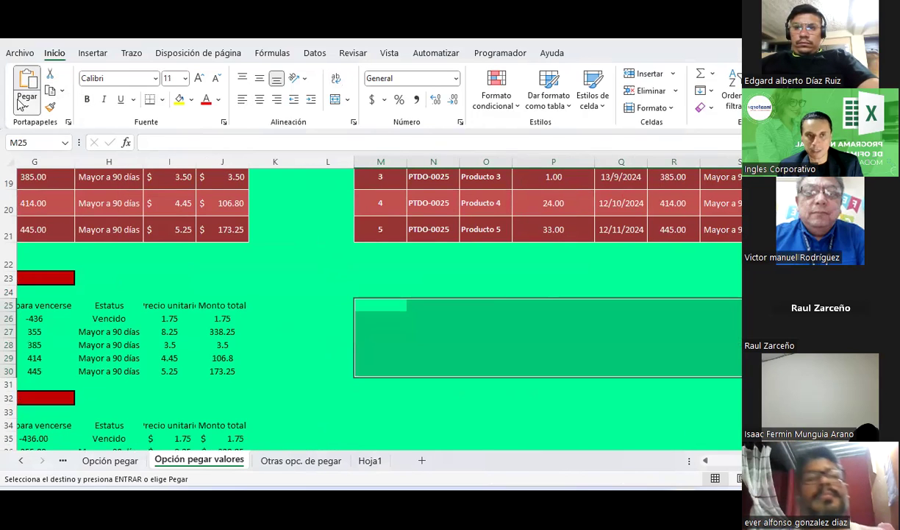
Paste the table at M25 again as plain values, leaving dates as serials like 44727
left_click(26, 107)
left_click(25, 166)
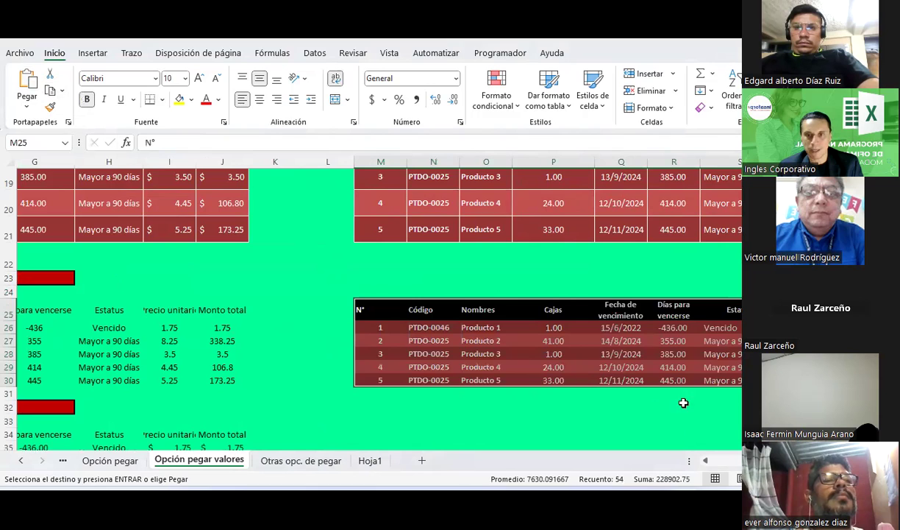
left_click(717, 434)
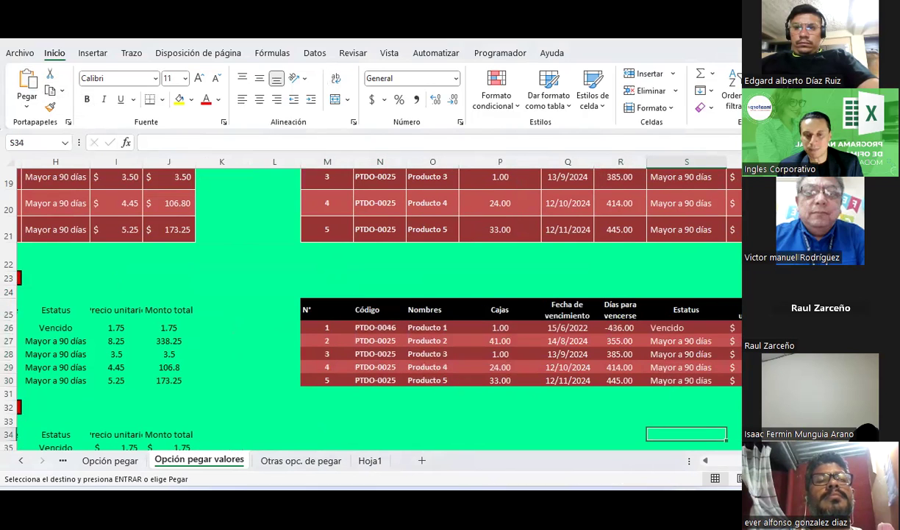
left_click(501, 354)
scroll(418, 308, "down", 1)
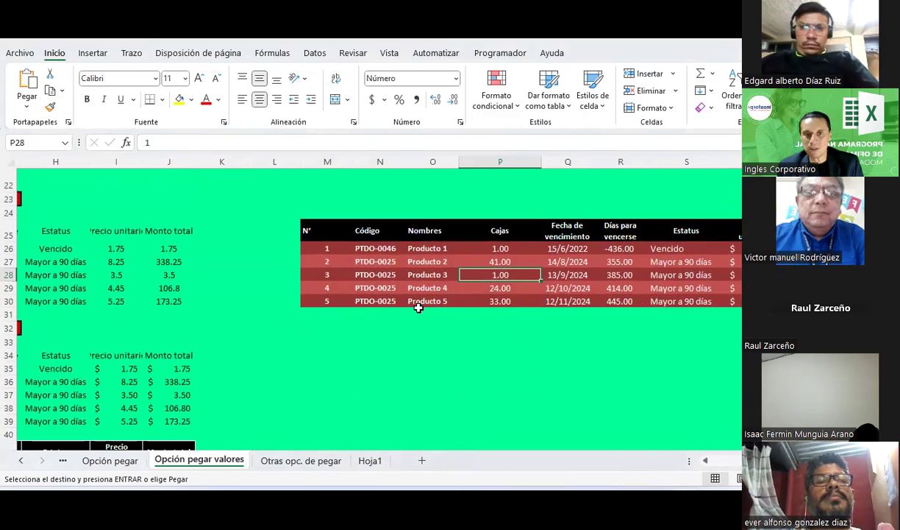
left_click(362, 250)
left_click(368, 263)
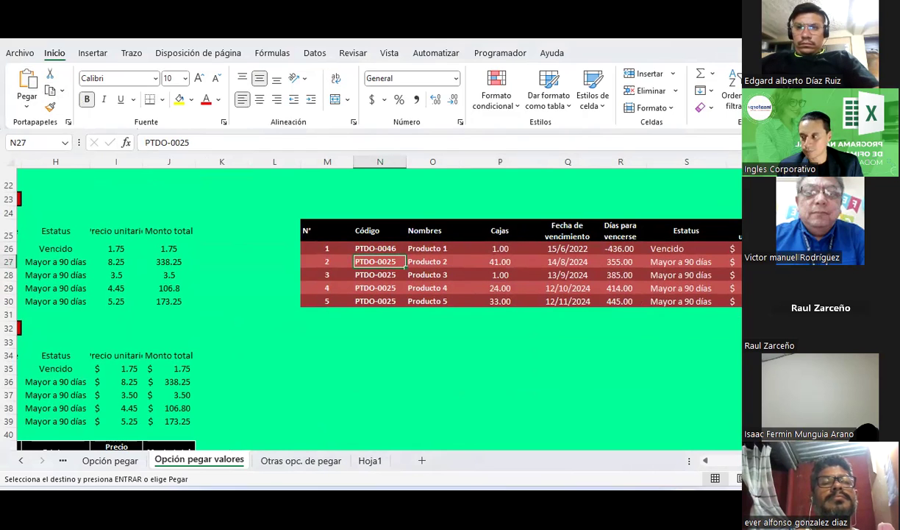
left_click(407, 344)
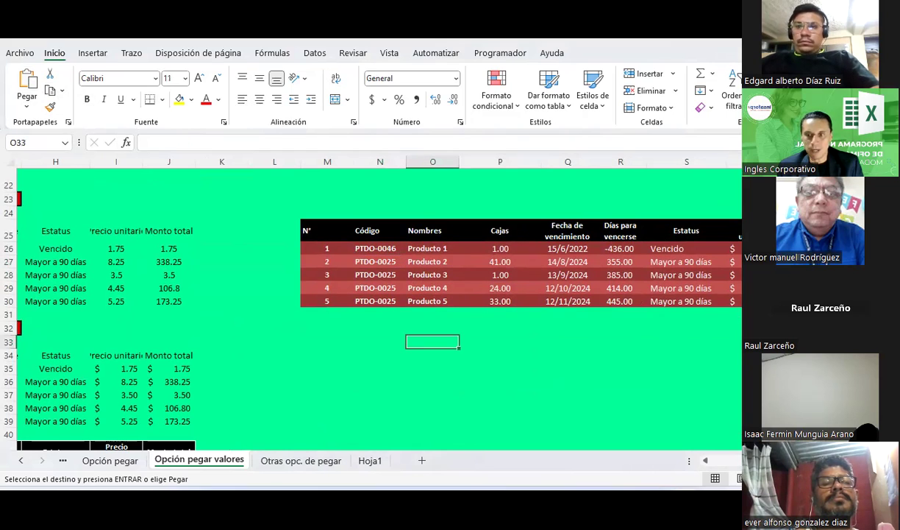
scroll(44, 232, "left", 5)
scroll(44, 232, "up", 1)
scroll(86, 203, "up", 1)
scroll(87, 191, "up", 3)
scroll(86, 191, "up", 2)
mouse_move(76, 247)
left_mouse_down()
mouse_move(552, 309)
mouse_move(559, 318)
left_mouse_up()
Paste the product table at M41 with 'Mantener ancho de columnas de origen'
scroll(538, 297, "down", 3)
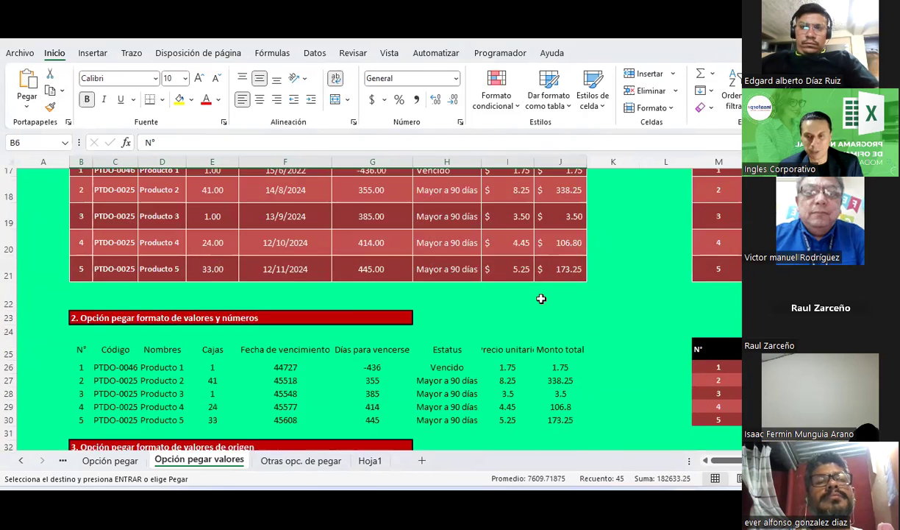
scroll(608, 334, "down", 5)
left_click(712, 367)
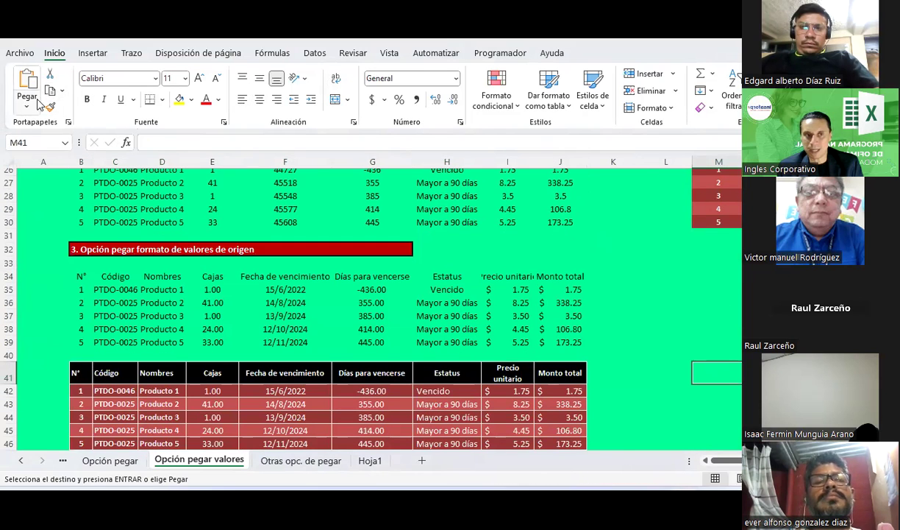
left_click(24, 108)
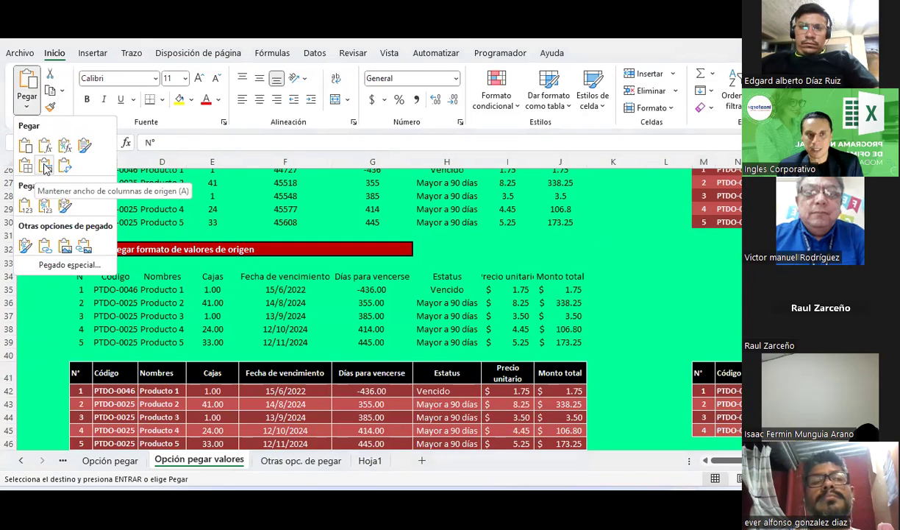
left_click(44, 168)
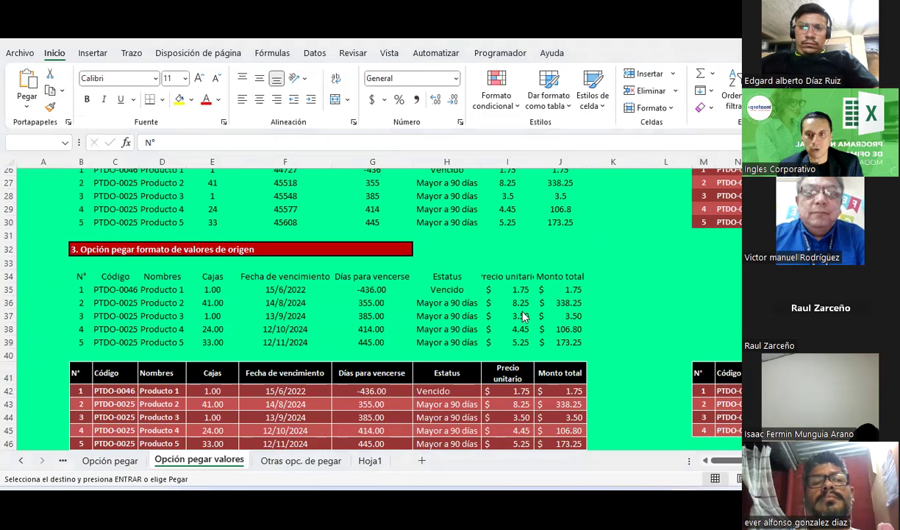
Compare the M41 copy's column widths against the source table, such as column F
scroll(629, 337, "down", 3)
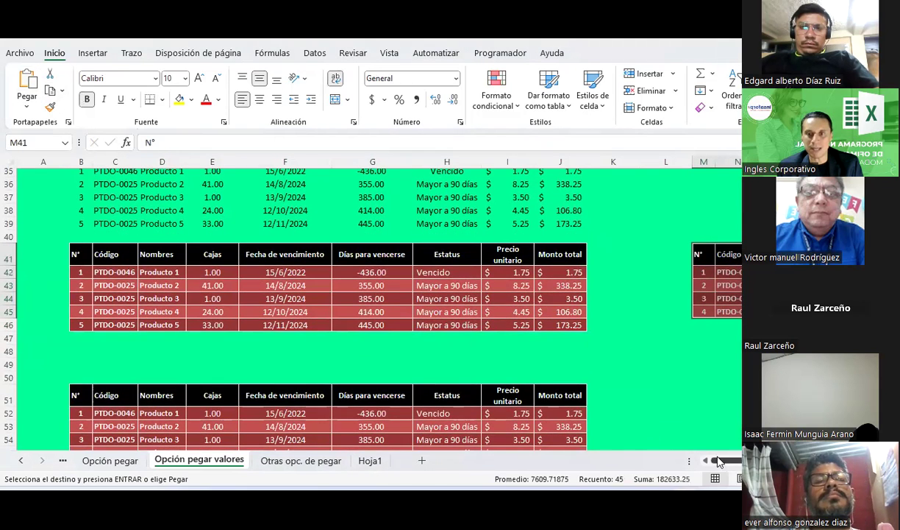
left_click_drag(729, 464, 739, 462)
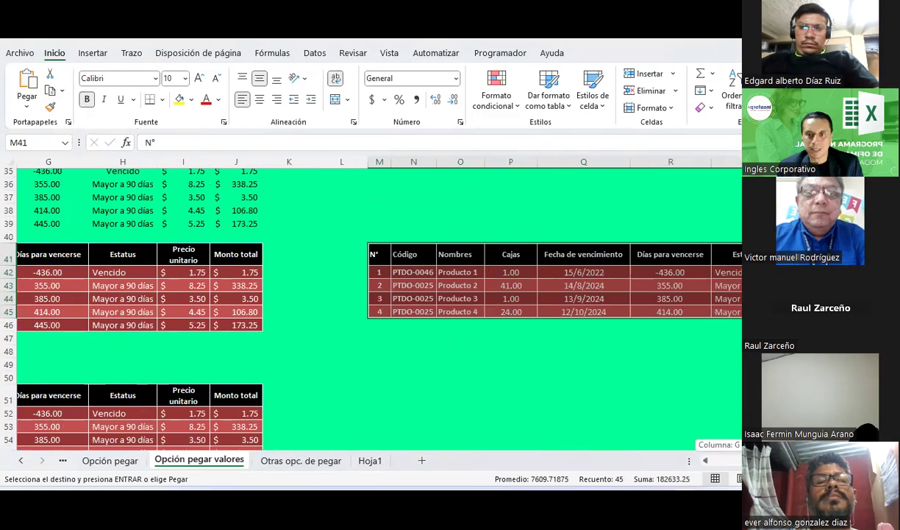
scroll(379, 309, "right", 1)
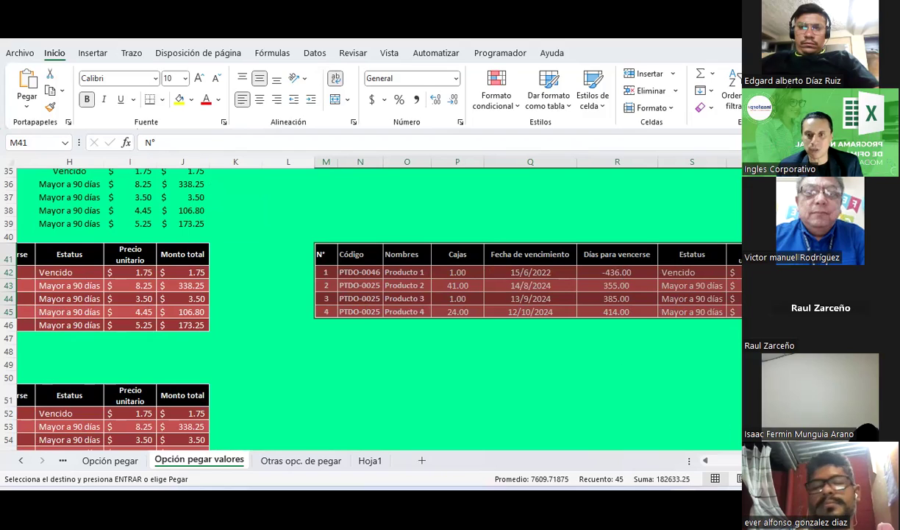
scroll(379, 309, "left", 1)
scroll(379, 309, "left", 2)
scroll(379, 309, "right", 1)
scroll(379, 309, "left", 2)
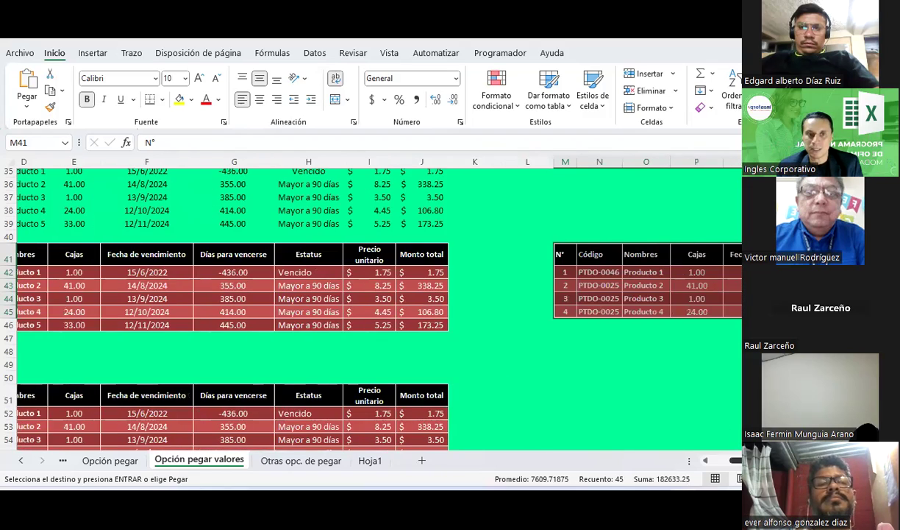
scroll(377, 316, "up", 5)
scroll(258, 232, "up", 3)
scroll(175, 179, "up", 3)
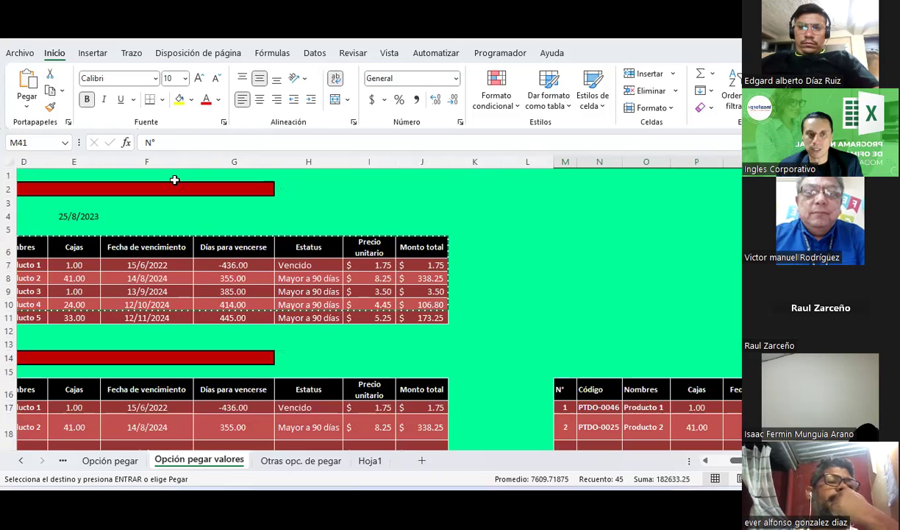
left_click(192, 161)
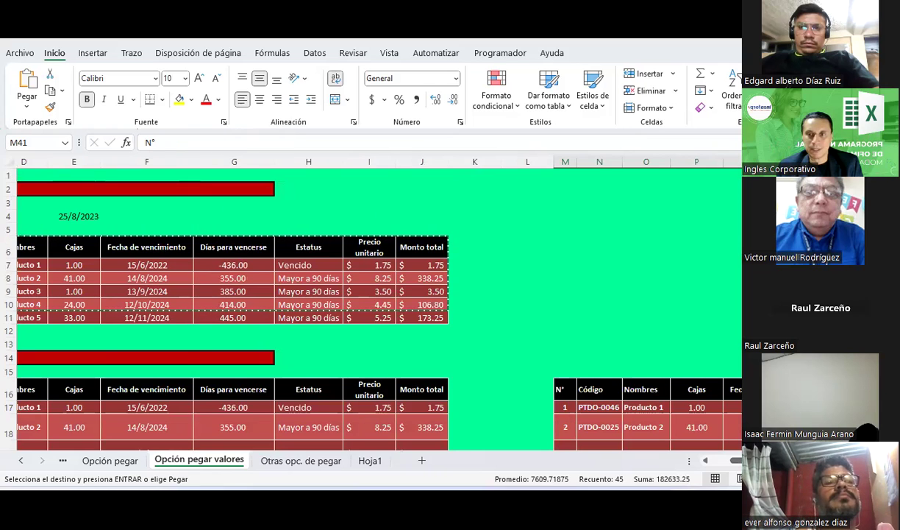
scroll(193, 221, "down", 5)
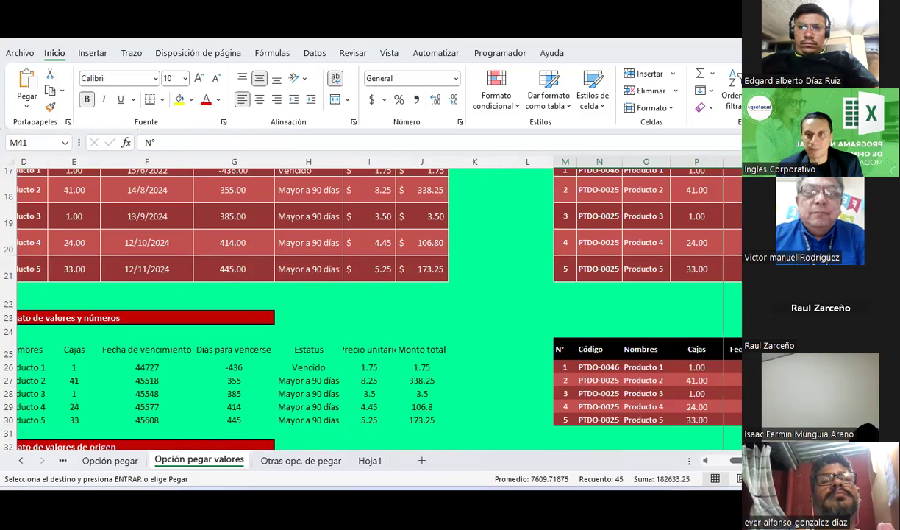
scroll(410, 329, "up", 5)
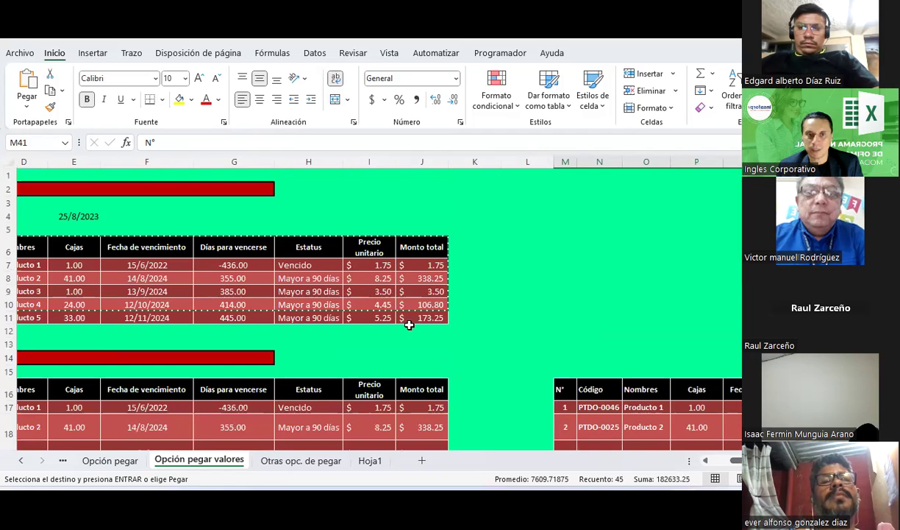
mouse_move(427, 247)
left_mouse_down()
mouse_move(407, 319)
mouse_move(82, 314)
left_mouse_up()
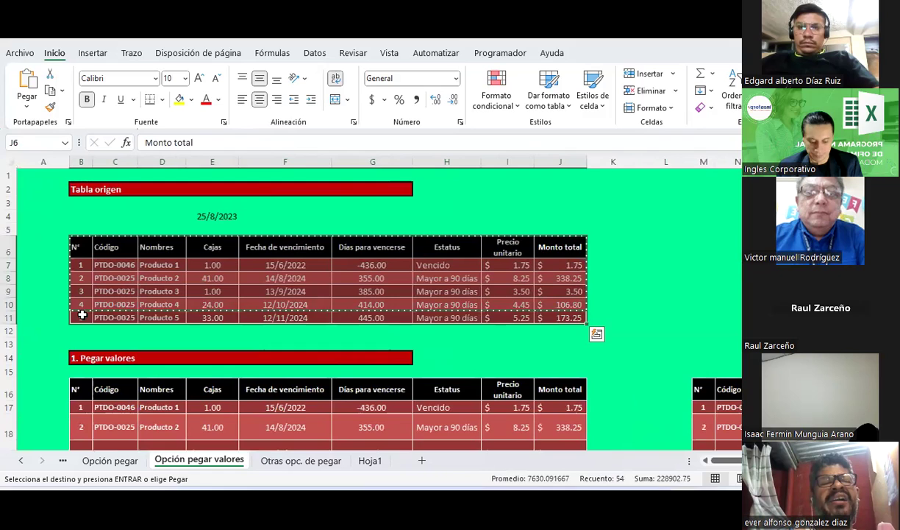
scroll(631, 283, "down", 8)
Paste the copied product table transposed starting at M59
scroll(670, 318, "down", 6)
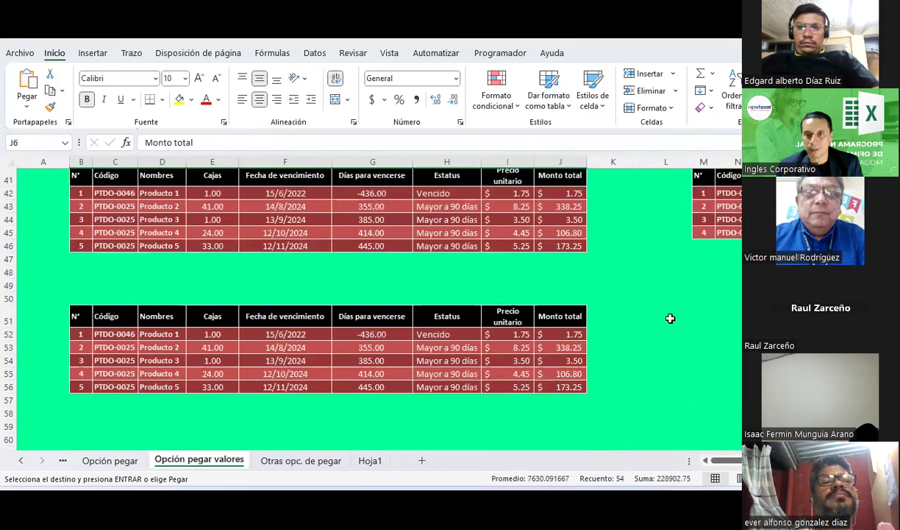
scroll(670, 318, "down", 1)
left_click(705, 260)
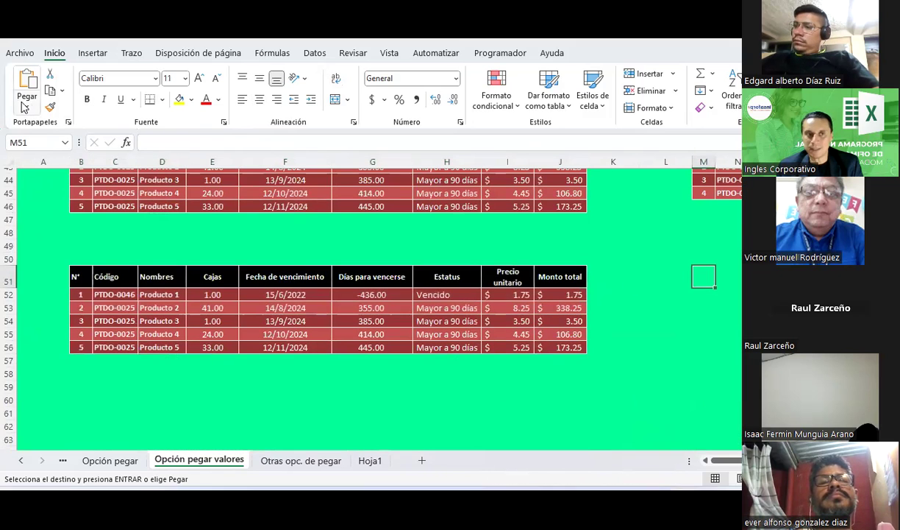
left_click(25, 108)
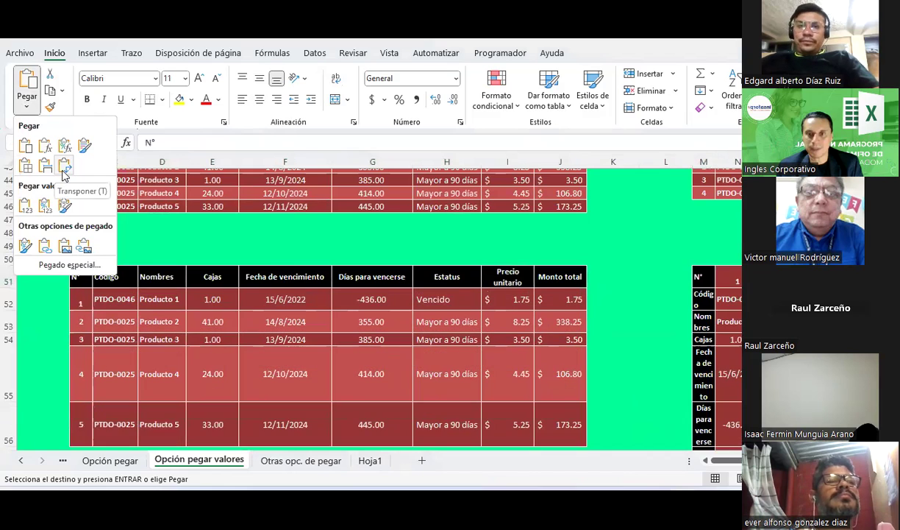
key("Escape")
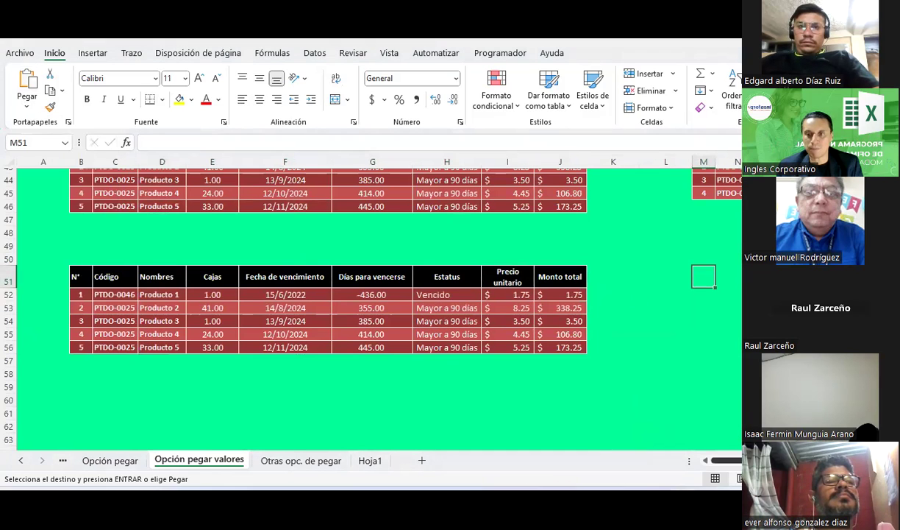
scroll(647, 345, "right", 5)
scroll(225, 259, "down", 3)
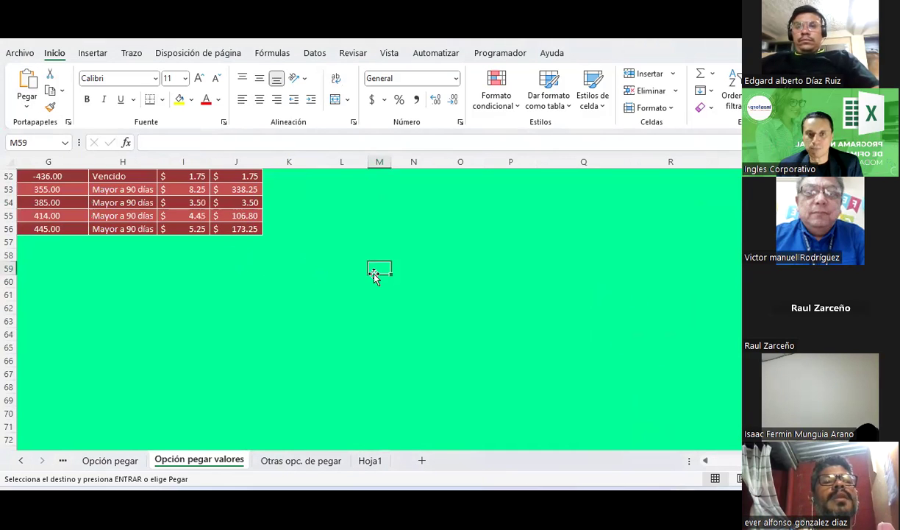
left_click(26, 106)
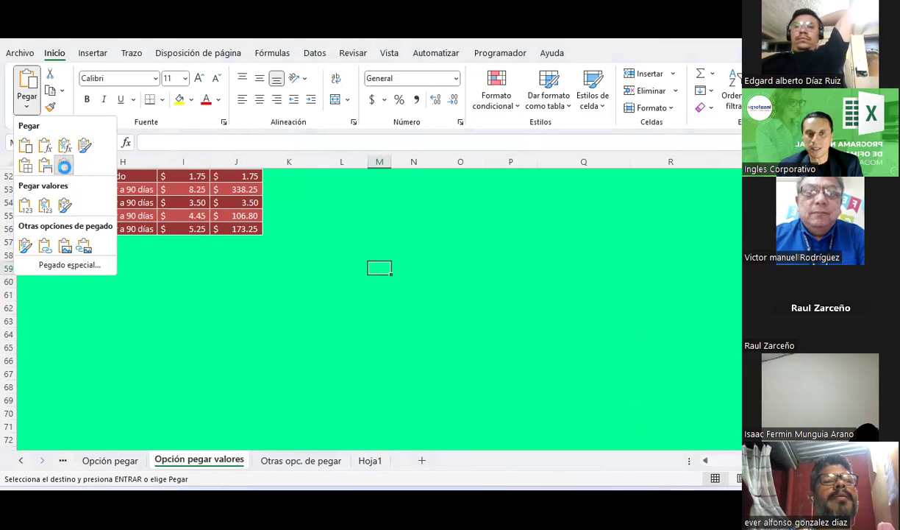
left_click(62, 160)
Check the transposed rows: product codes, names, box counts, the 13/9/2024 expiry date and Q61
scroll(553, 369, "down", 2)
scroll(519, 332, "down", 1)
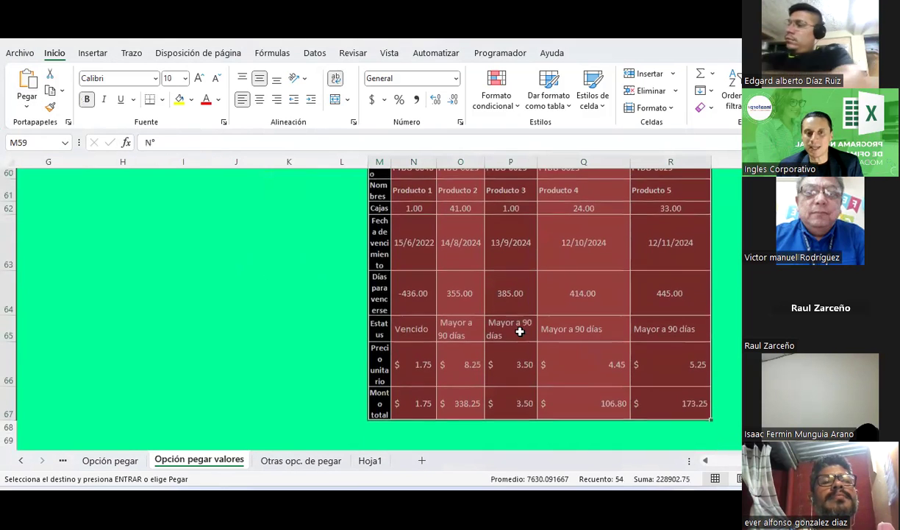
scroll(478, 317, "up", 2)
mouse_move(373, 231)
left_mouse_down()
mouse_move(385, 460)
mouse_move(392, 371)
left_mouse_up()
scroll(392, 372, "up", 2)
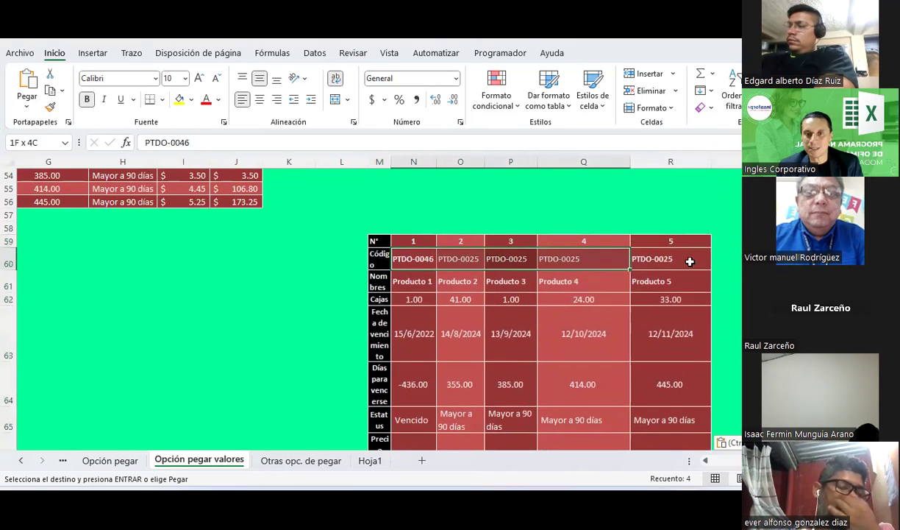
left_click_drag(412, 254, 671, 259)
left_click_drag(412, 281, 723, 301)
left_click(488, 317)
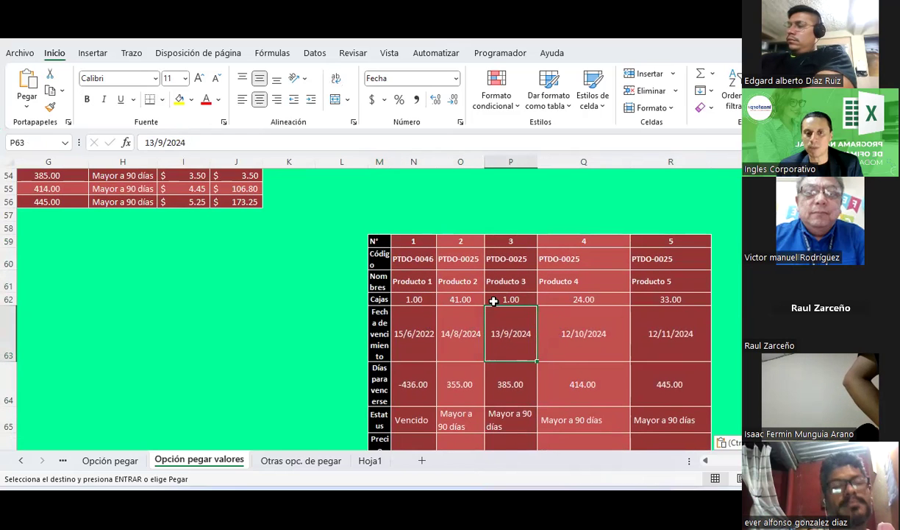
scroll(494, 301, "down", 3)
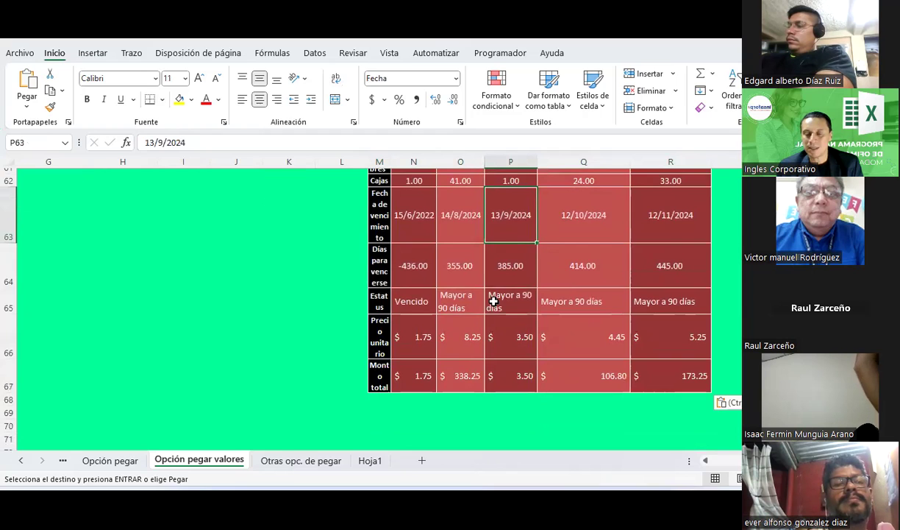
scroll(493, 302, "up", 4)
key("Up")
key("Up")
key("Up")
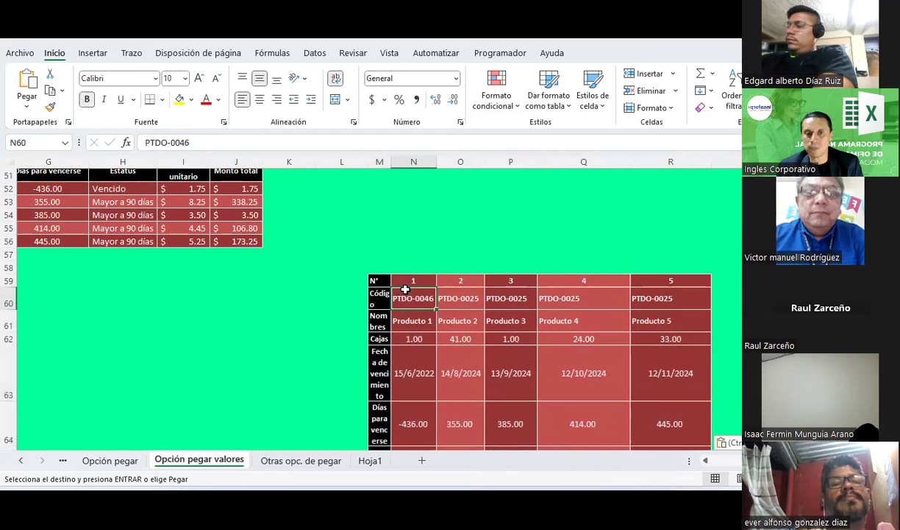
left_click(625, 315)
scroll(625, 316, "up", 2)
scroll(625, 315, "up", 1)
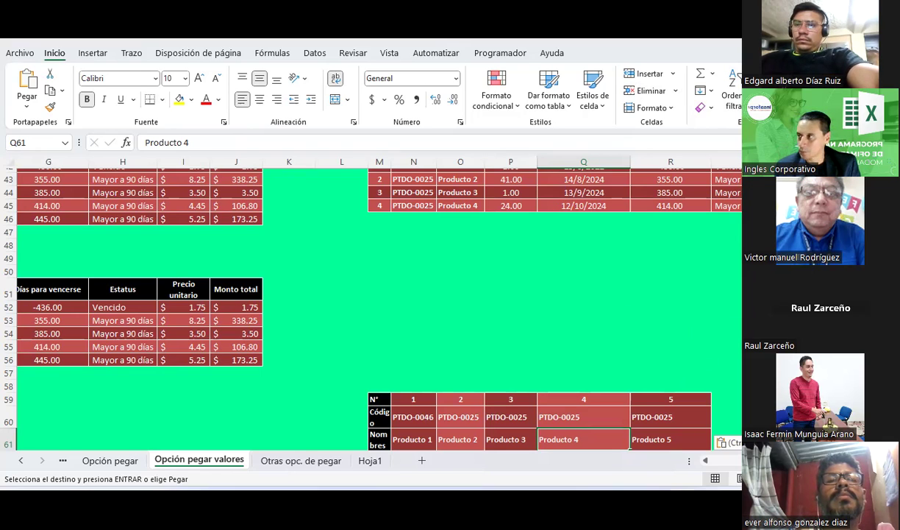
key("Escape")
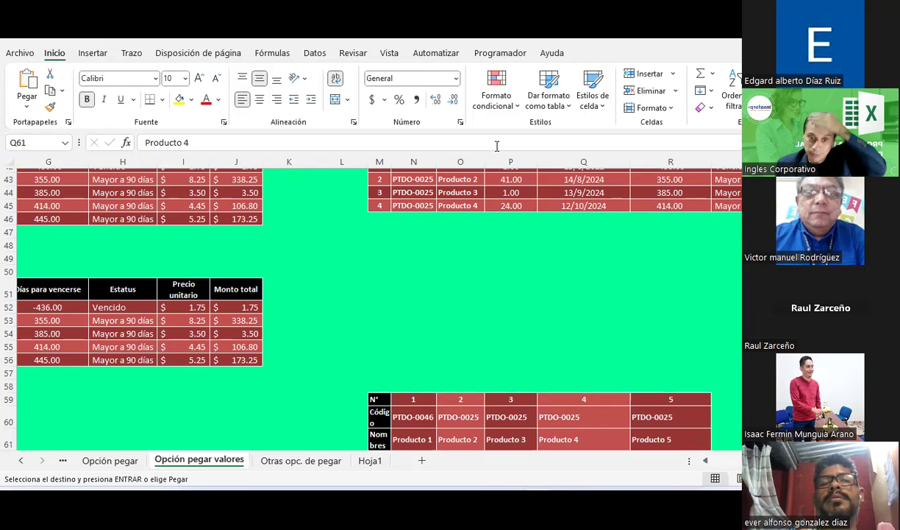
Clear the =HOY() date from E4 on the Otras opc. de pegar sheet
key("ctrl+v")
left_click(321, 461)
scroll(364, 292, "down", 3)
scroll(364, 292, "up", 3)
left_click(245, 217)
left_click(238, 216)
key("Delete")
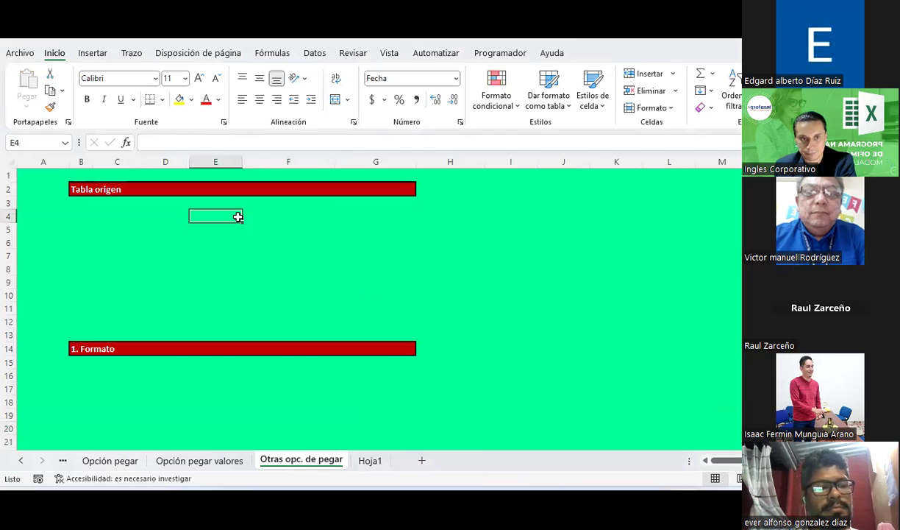
Copy the source product table B6:J11 from the Opción pegar valores sheet
left_click(216, 461)
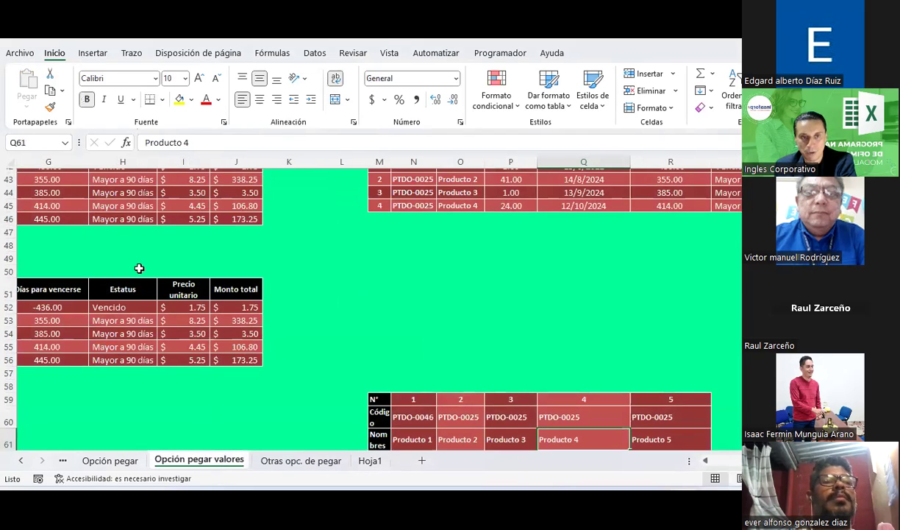
scroll(214, 285, "up", 1)
scroll(216, 295, "left", 3)
scroll(217, 306, "up", 2)
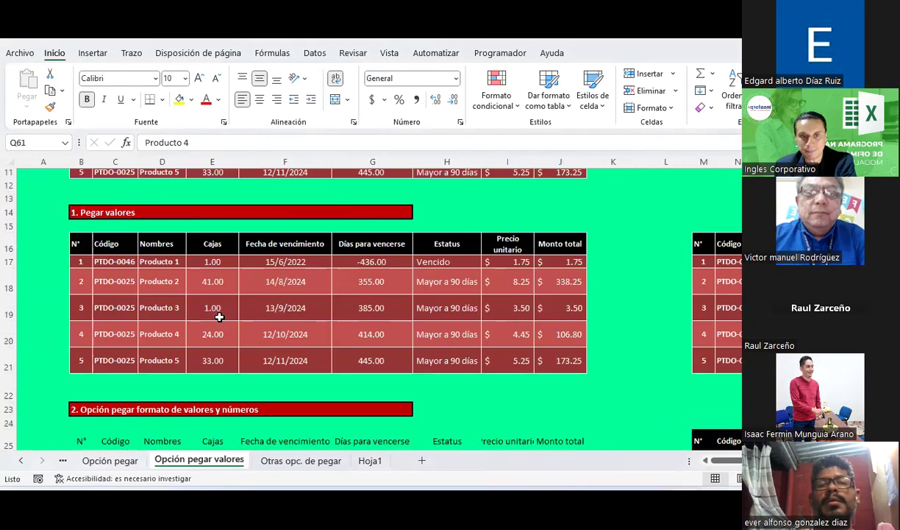
scroll(219, 317, "up", 5)
left_click_drag(79, 243, 537, 318)
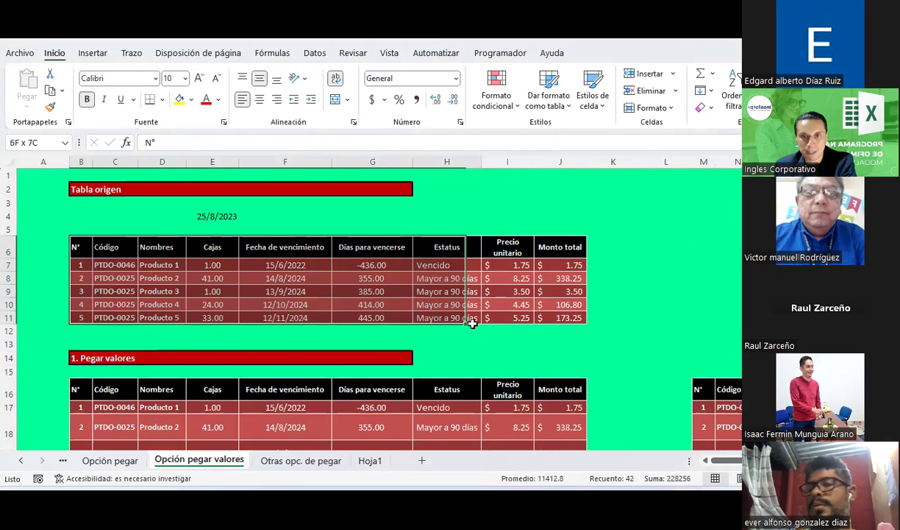
key("ctrl+c")
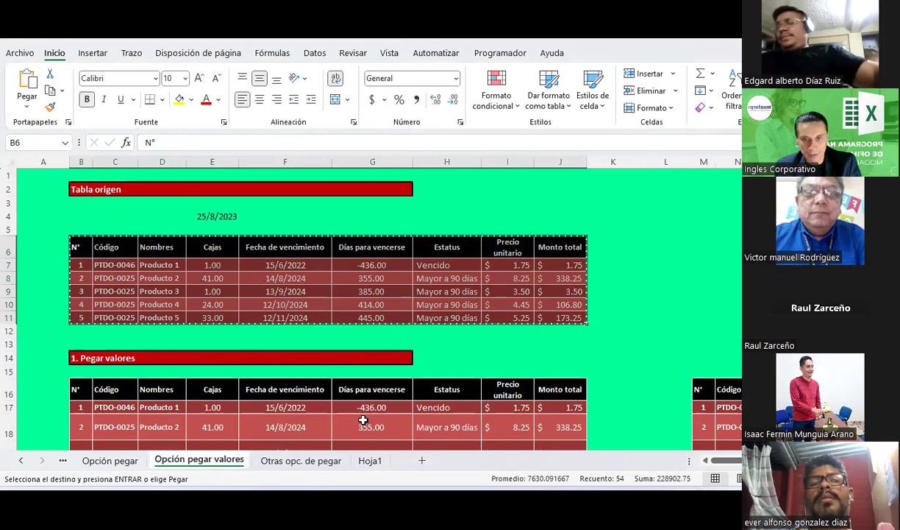
left_click(306, 461)
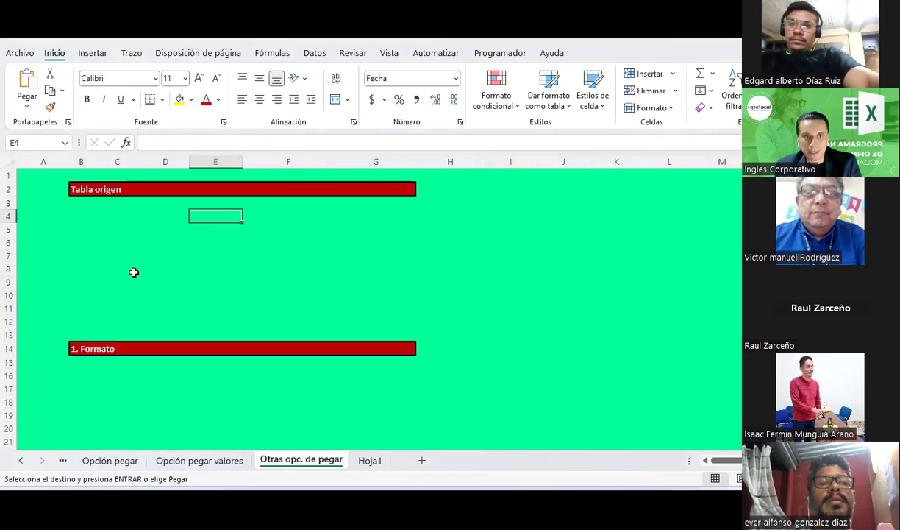
left_click(188, 462)
Browse the Opción pegar sheet, then scroll through the Opción pegar valores sheet
left_click(130, 467)
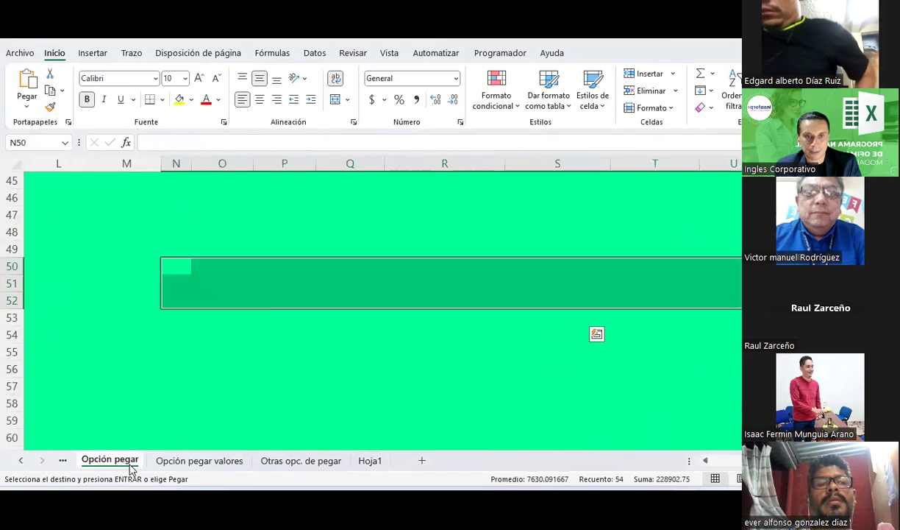
scroll(313, 283, "up", 3)
scroll(312, 283, "up", 5)
scroll(312, 284, "up", 7)
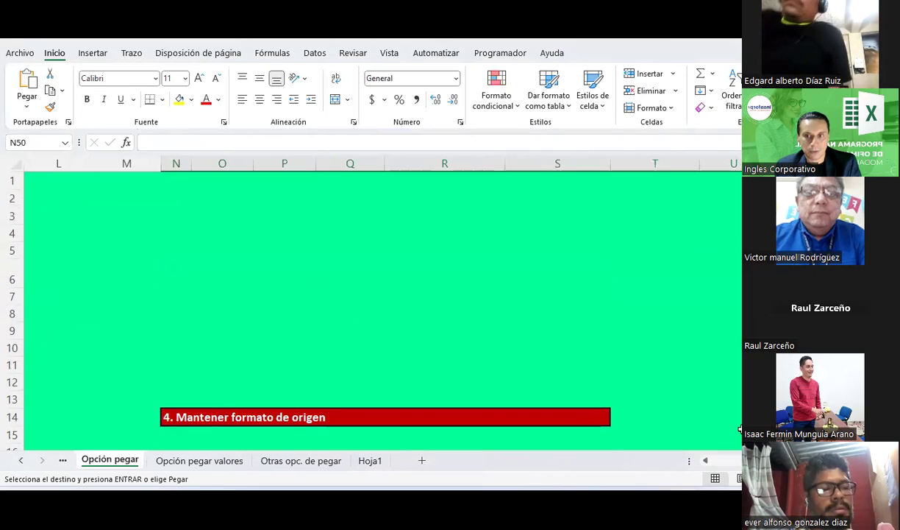
scroll(375, 291, "left", 5)
scroll(376, 291, "down", 5)
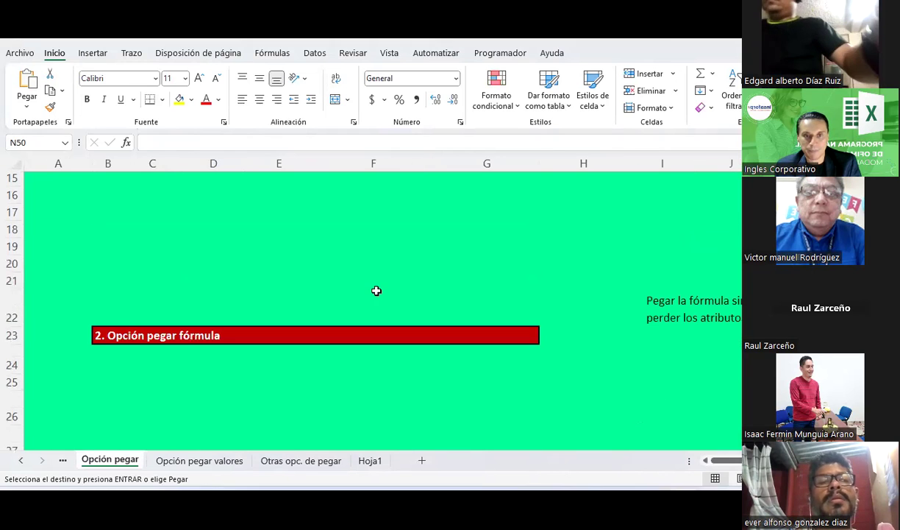
scroll(376, 290, "down", 1)
scroll(376, 291, "down", 3)
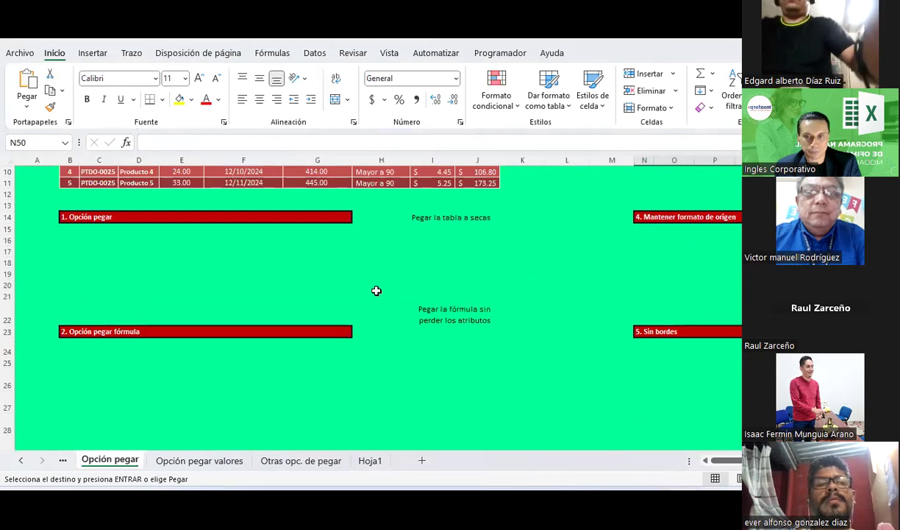
scroll(376, 291, "up", 2)
left_click(199, 461)
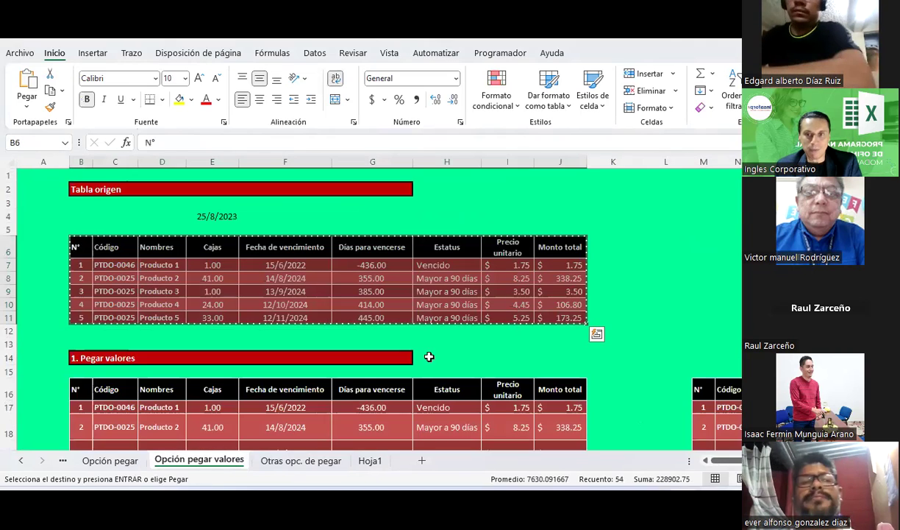
scroll(596, 256, "down", 1)
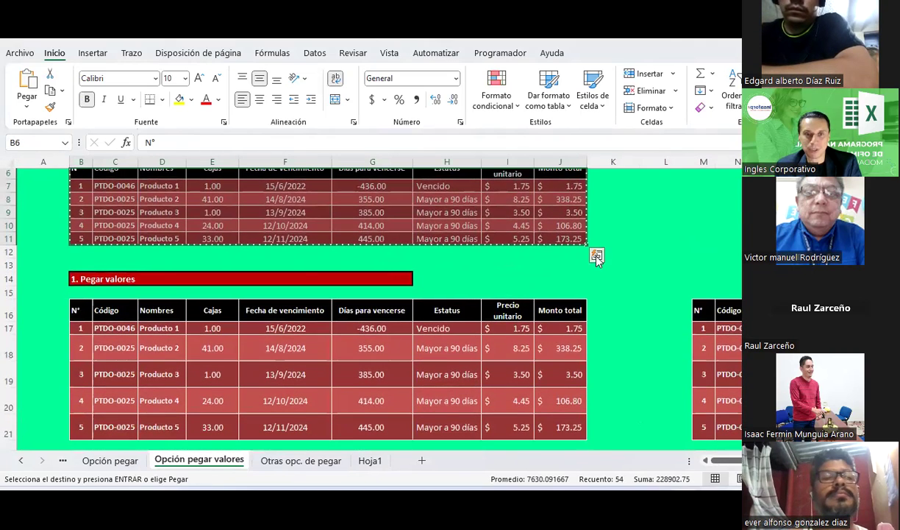
scroll(607, 245, "up", 2)
scroll(607, 244, "down", 6)
scroll(607, 245, "down", 4)
scroll(610, 243, "down", 2)
scroll(610, 244, "up", 1)
scroll(609, 243, "up", 2)
scroll(610, 244, "up", 1)
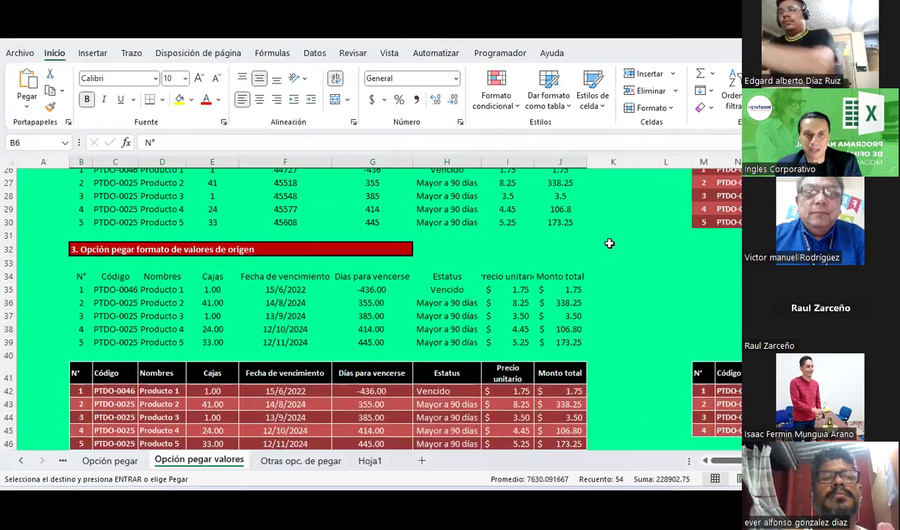
scroll(610, 244, "up", 3)
scroll(609, 244, "up", 3)
scroll(610, 243, "up", 2)
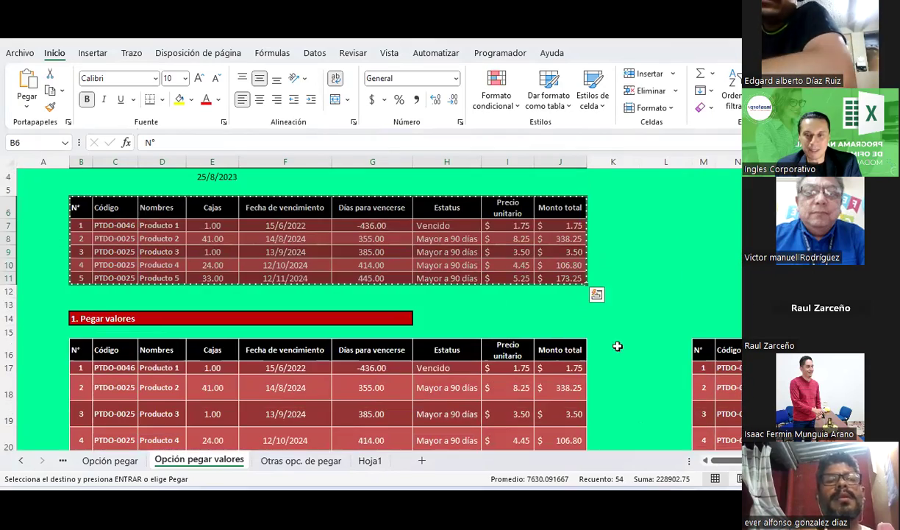
On Opción pegar, step through the section headings from 1. Opción pegar down to 7. Transponer
left_click(110, 460)
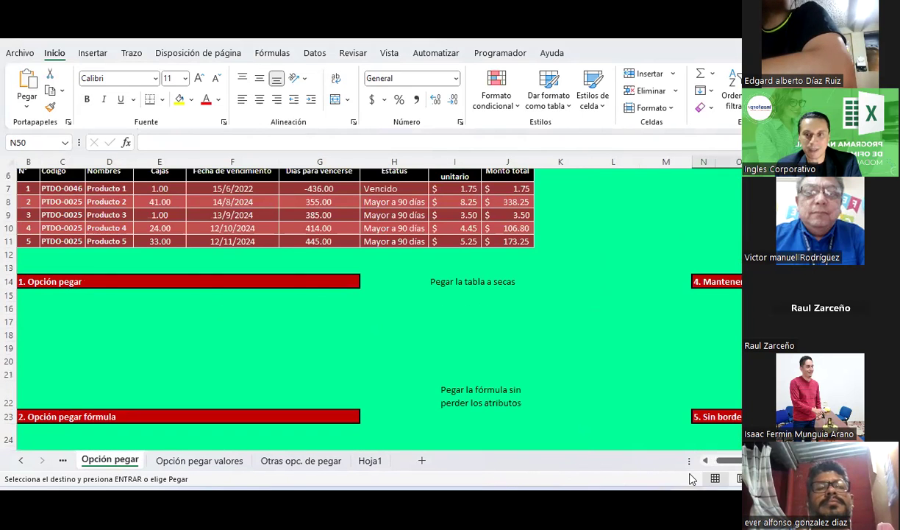
left_click_drag(737, 463, 291, 292)
left_click(240, 279)
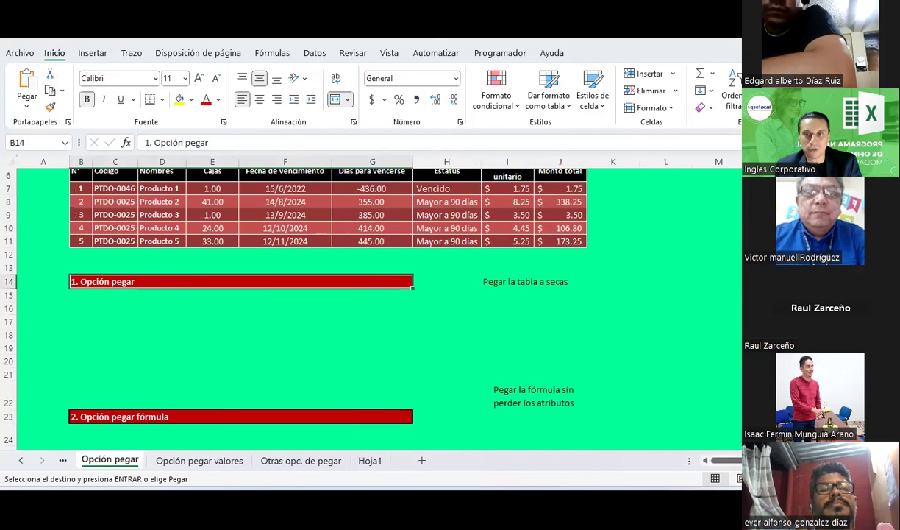
scroll(240, 279, "down", 2)
key("ctrl+Down")
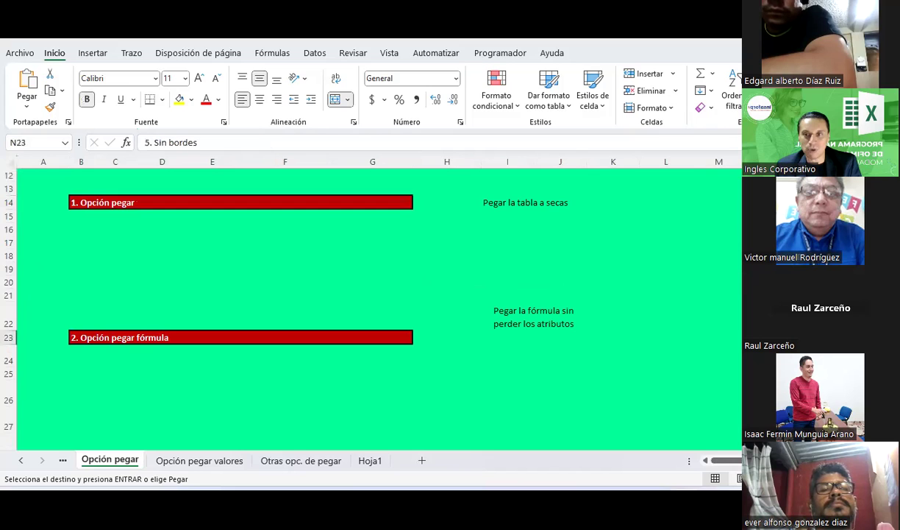
key("ctrl+Down")
scroll(368, 309, "down", 2)
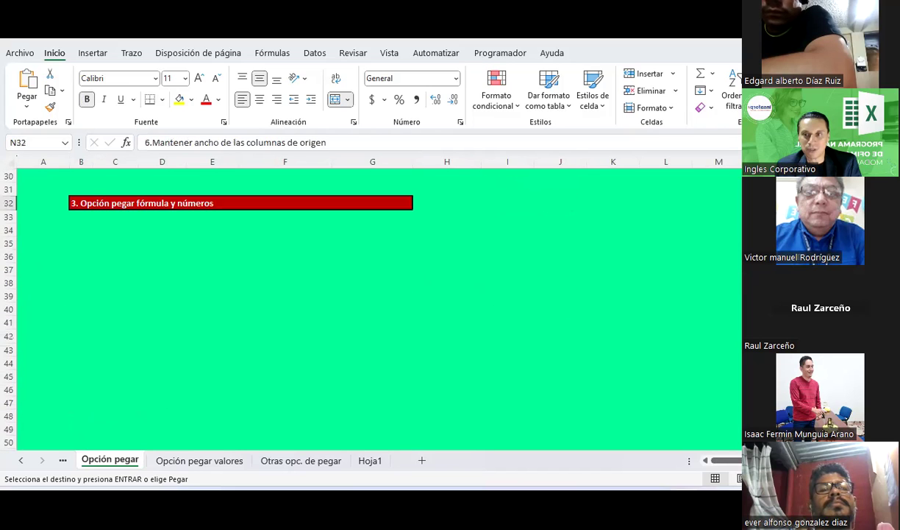
key("ctrl+Down")
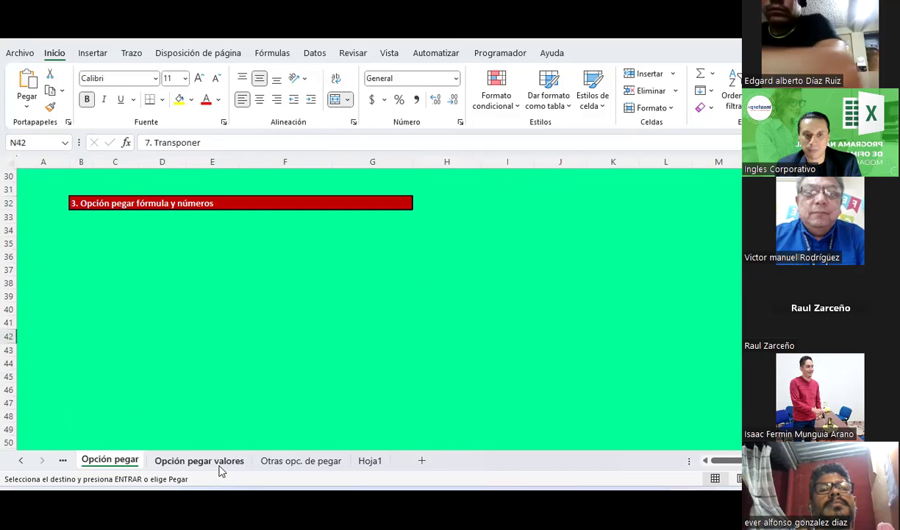
Format-paint the plain green from L14 over rows 16–21, clearing the old pasted table
left_click(219, 461)
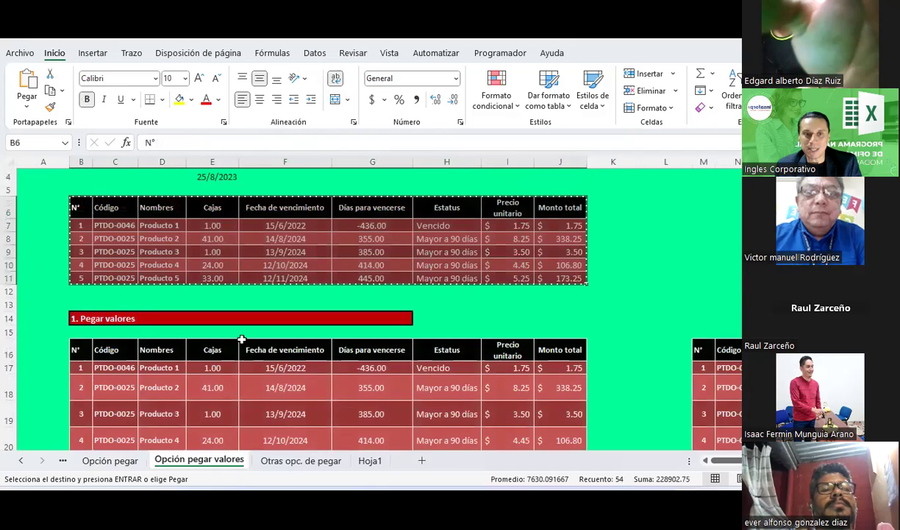
scroll(128, 272, "up", 1)
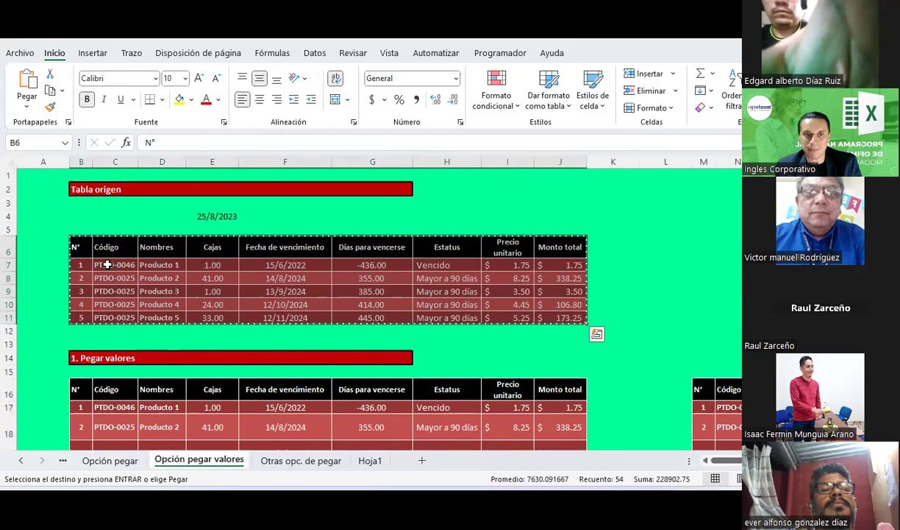
scroll(368, 286, "down", 3)
left_click(666, 239)
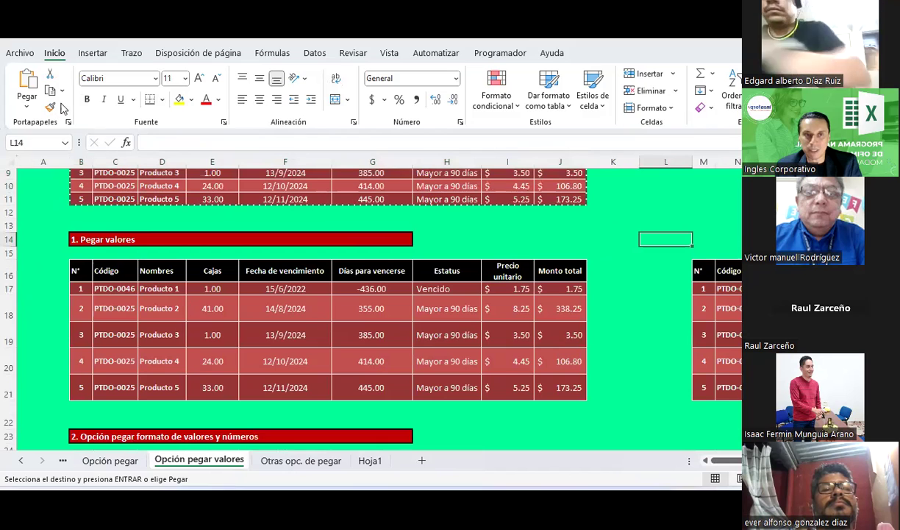
left_click(49, 106)
left_click(662, 240)
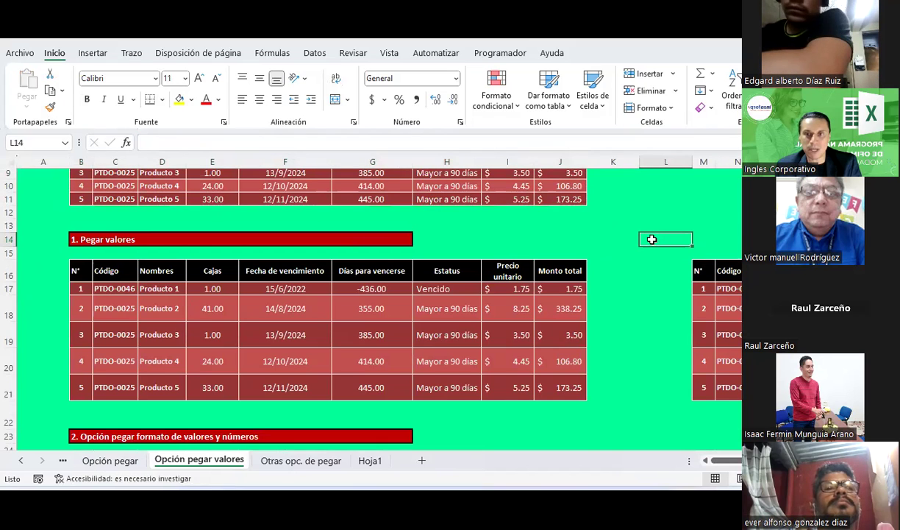
left_click(49, 107)
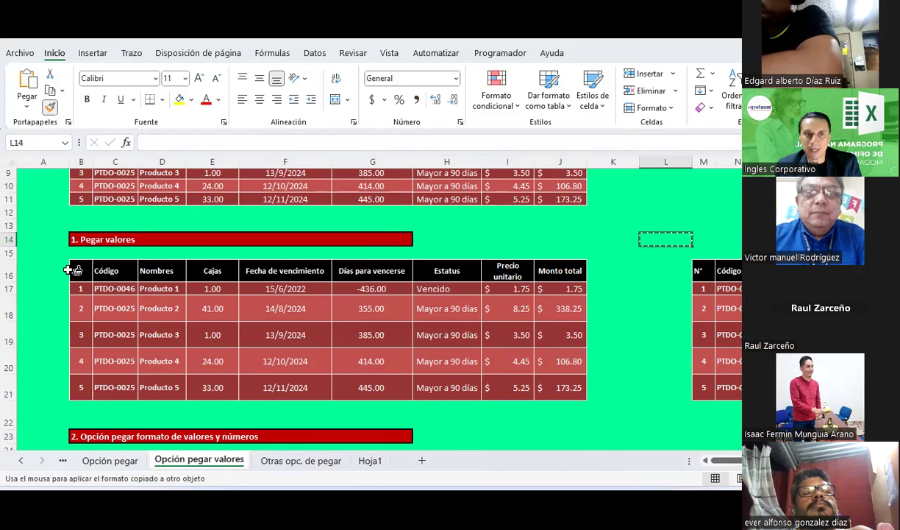
mouse_move(56, 263)
left_mouse_down()
mouse_move(736, 390)
mouse_move(735, 309)
mouse_move(107, 268)
mouse_move(106, 361)
left_mouse_up()
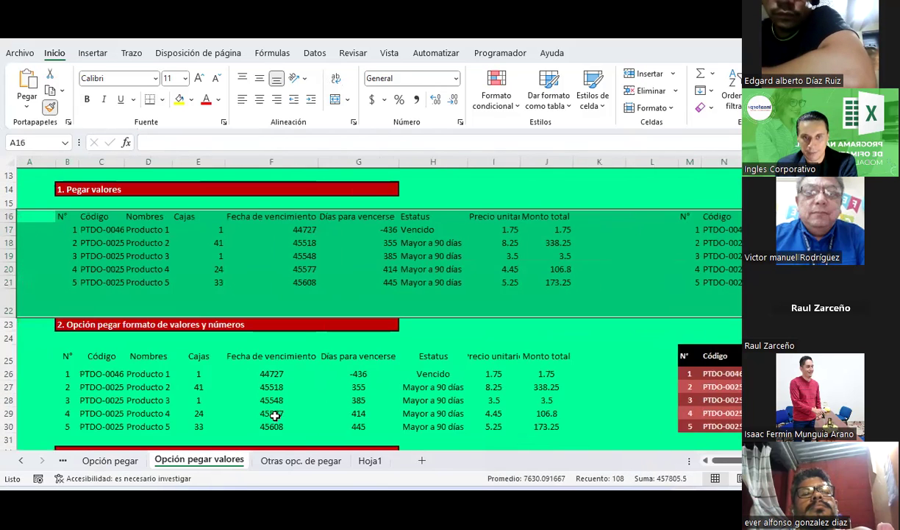
Format-paint the plain formatting from B20 over rows 25–31
left_click(87, 274)
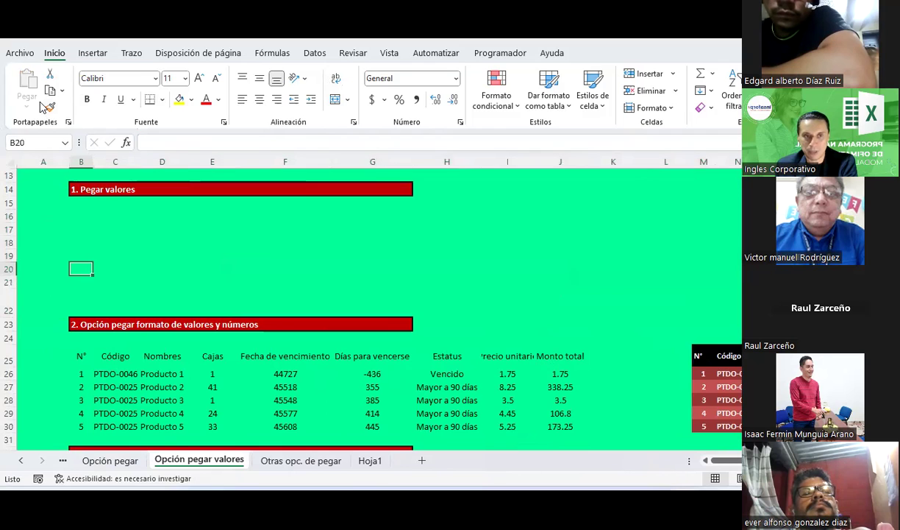
left_click(49, 108)
mouse_move(81, 356)
left_mouse_down()
mouse_move(706, 434)
mouse_move(739, 280)
left_mouse_up()
mouse_move(736, 331)
left_mouse_down()
mouse_move(685, 447)
mouse_move(689, 419)
left_mouse_up()
Format-paint the plain formatting from L35 over rows 34–56
scroll(375, 299, "down", 4)
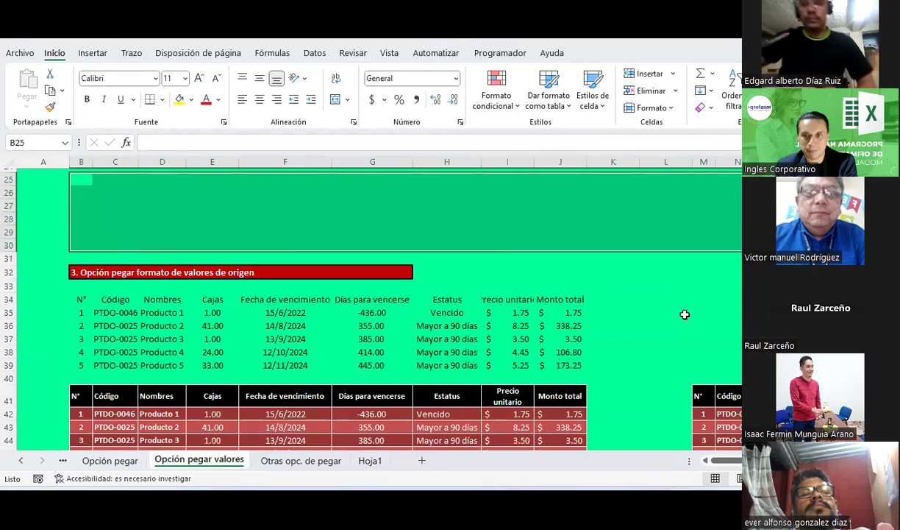
left_click(681, 312)
left_click(50, 108)
mouse_move(59, 299)
left_mouse_down()
mouse_move(66, 444)
mouse_move(733, 387)
left_mouse_up()
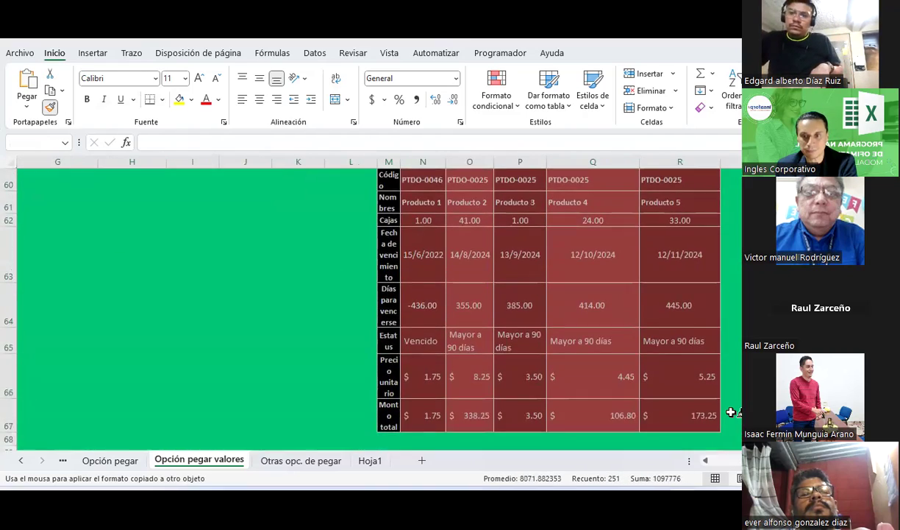
left_click_drag(733, 387, 731, 412)
left_click(236, 317)
scroll(188, 287, "up", 6)
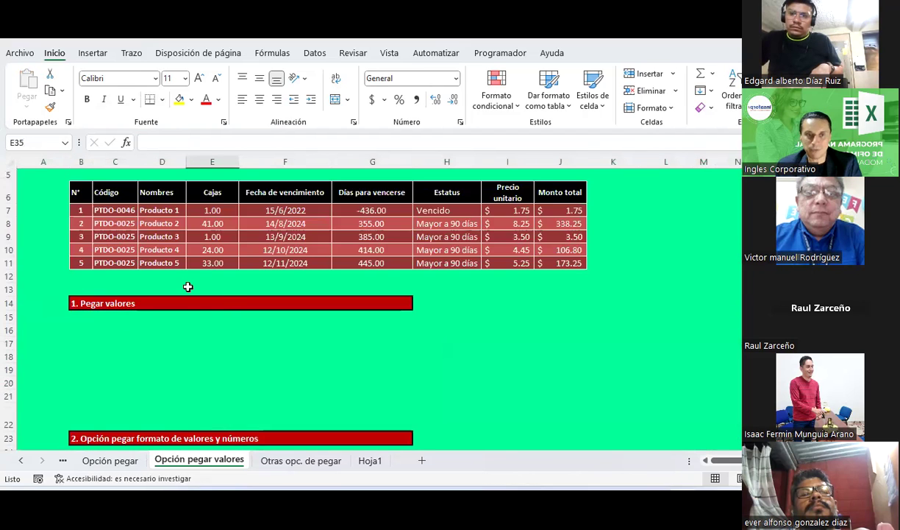
scroll(187, 286, "up", 2)
scroll(188, 287, "down", 1)
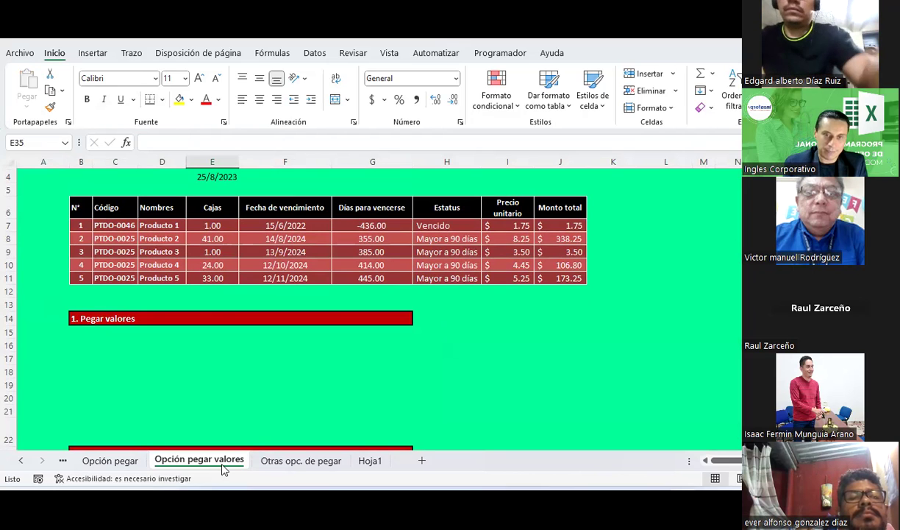
Copy B6:J11 and paste only its values at B16
left_click_drag(82, 205, 562, 278)
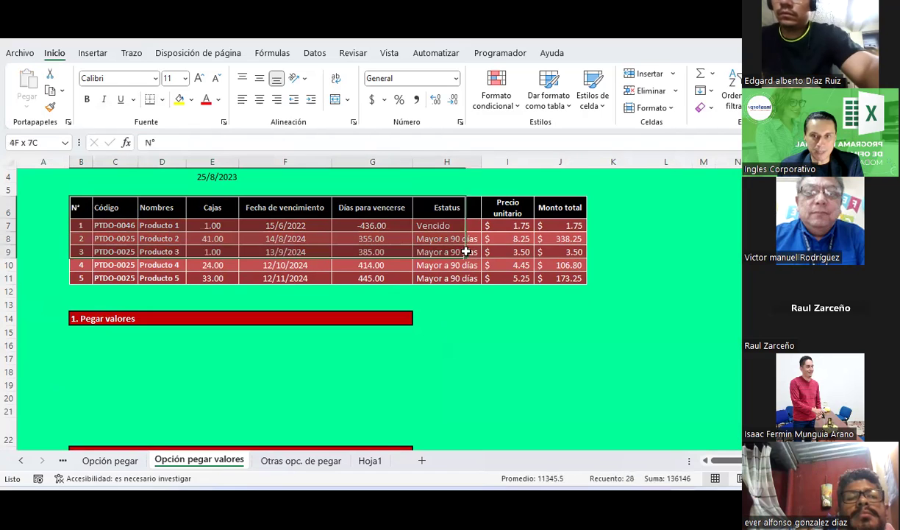
key("ctrl+c")
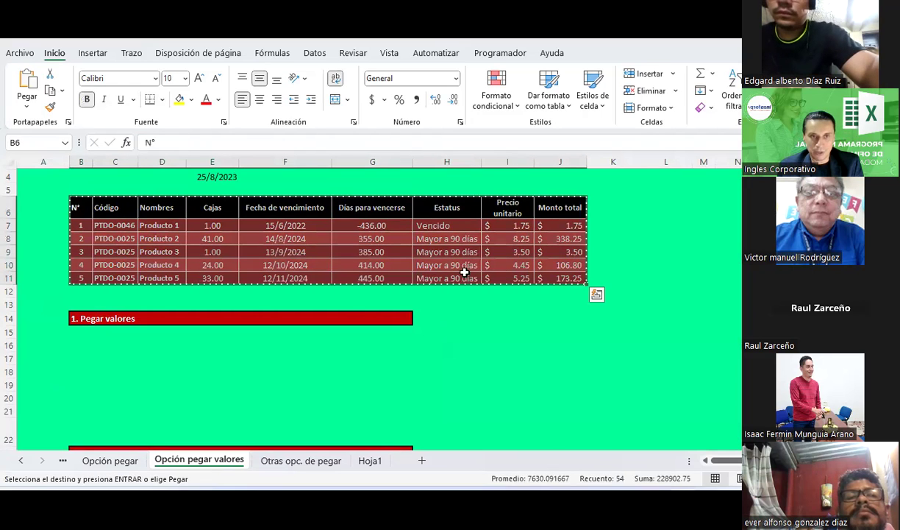
left_click(79, 350)
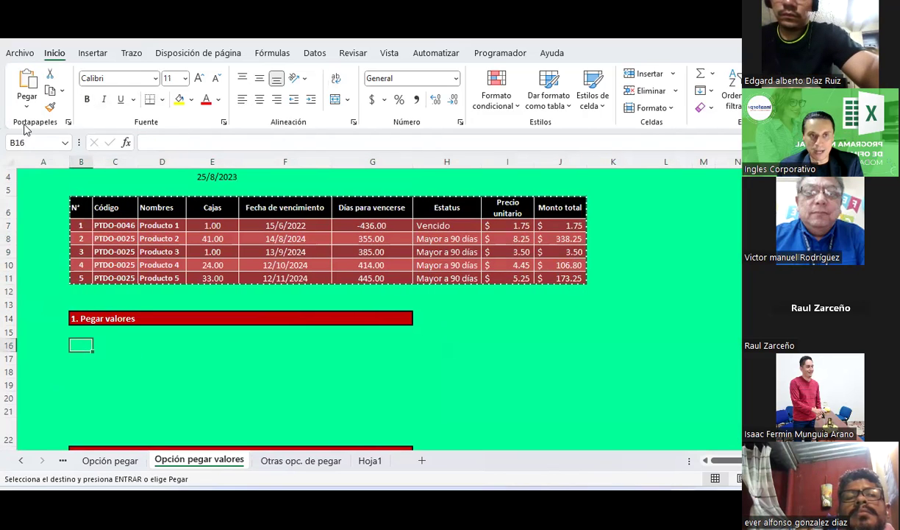
left_click(25, 105)
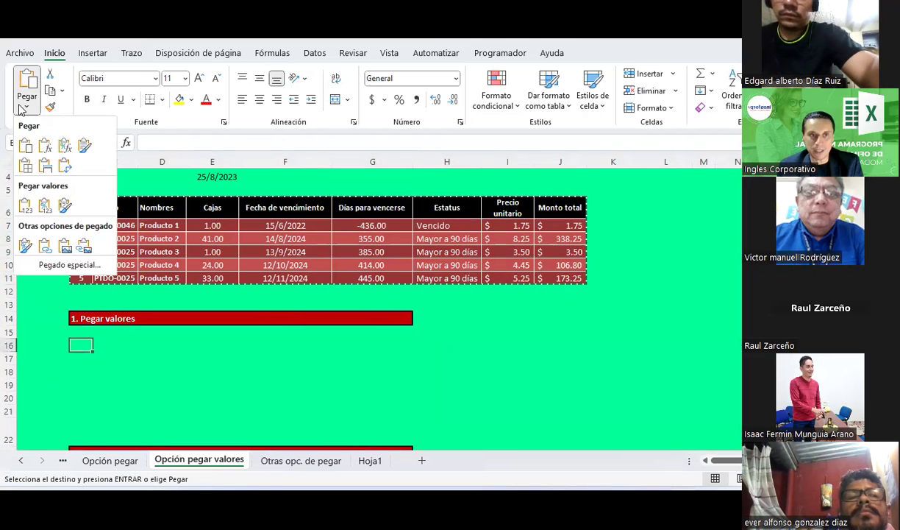
left_click(24, 208)
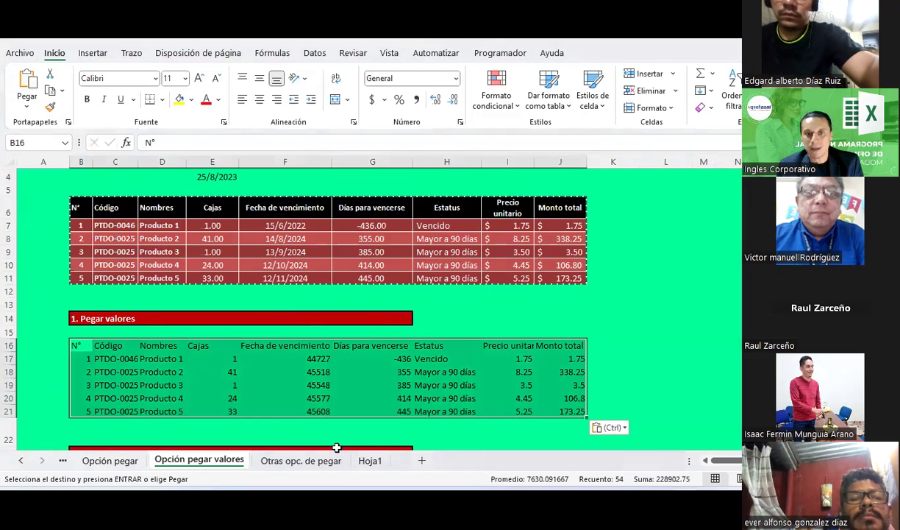
Inspect the pasted values in G19, J17, H20, F20 and D18, then reselect the source table
left_click(351, 380)
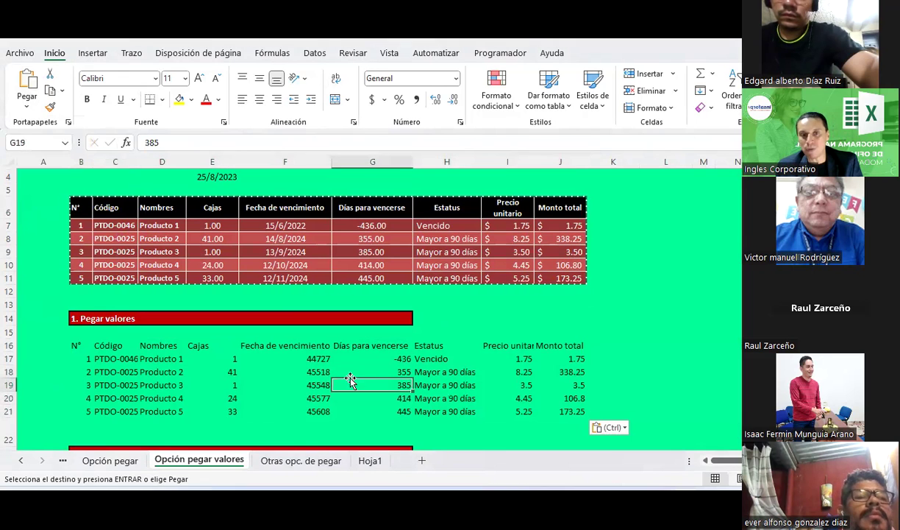
left_click(577, 359)
key("Down")
key("Down")
key("Down")
key("Down")
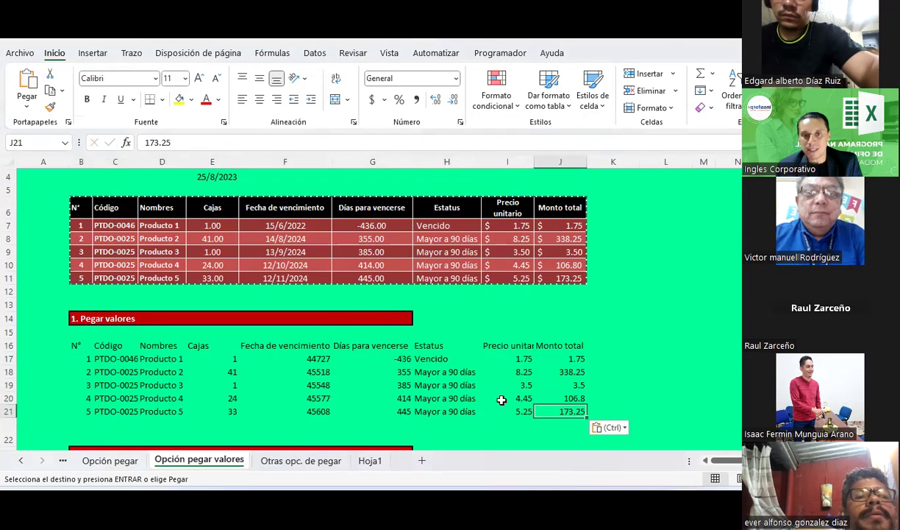
left_click(442, 398)
left_click(372, 385)
left_click(272, 398)
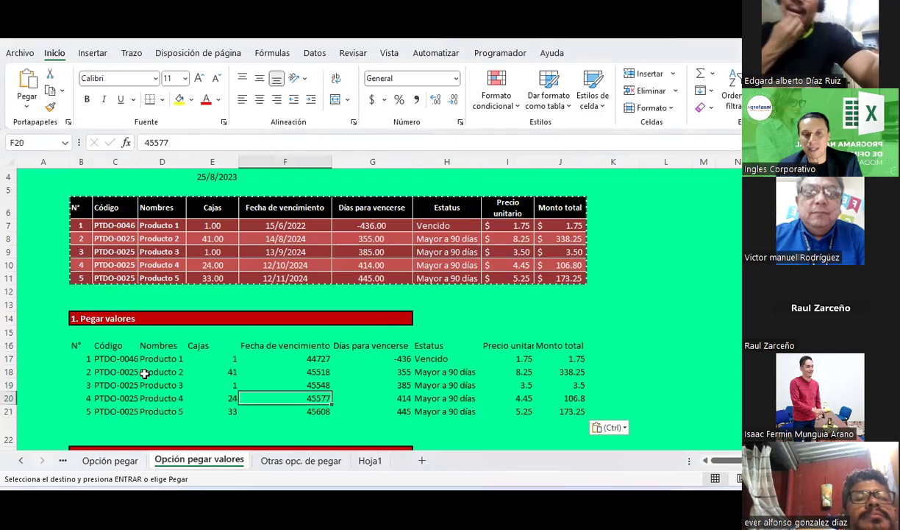
left_click(144, 373)
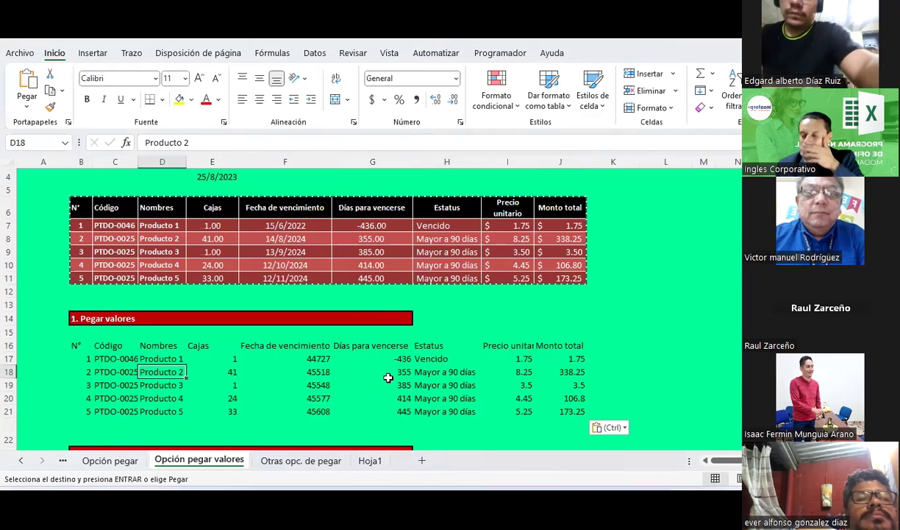
left_click_drag(84, 206, 551, 276)
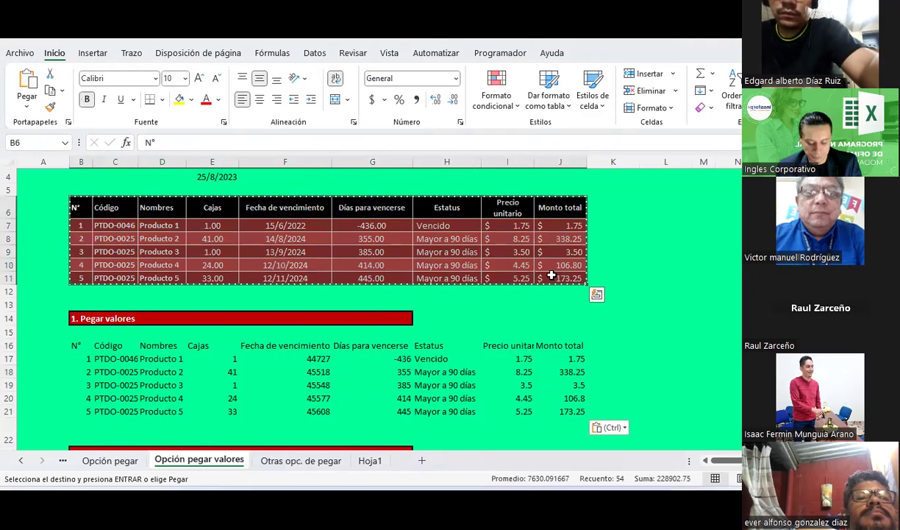
left_click(704, 341)
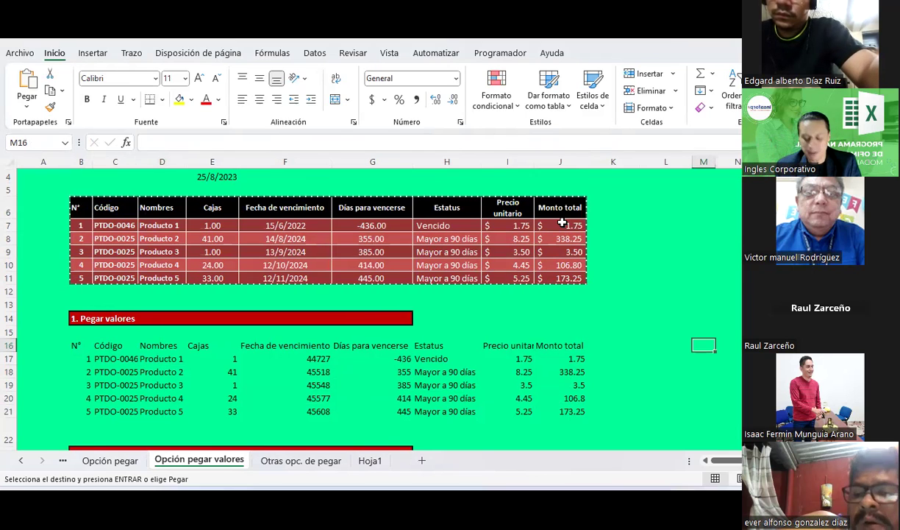
Paste the product table with its formatting at M16, then select its data rows
left_click(26, 103)
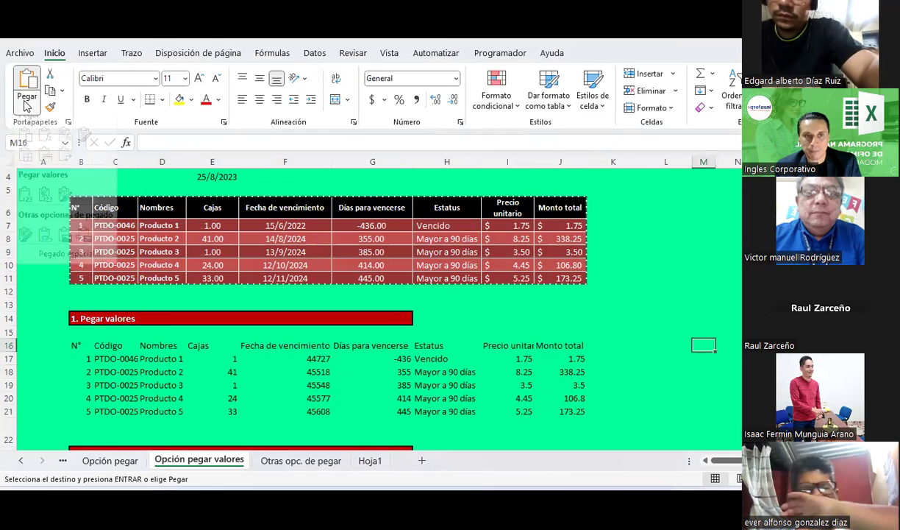
left_click(26, 138)
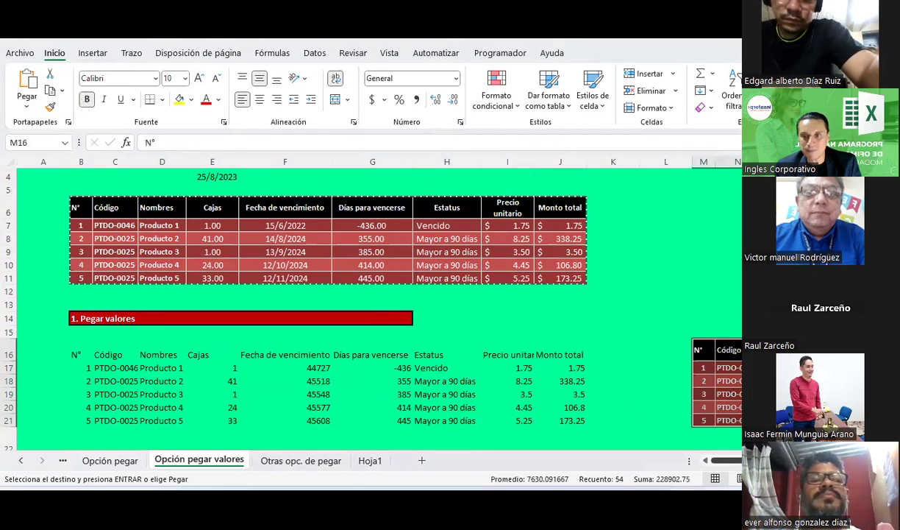
scroll(470, 382, "right", 6)
left_click(779, 317)
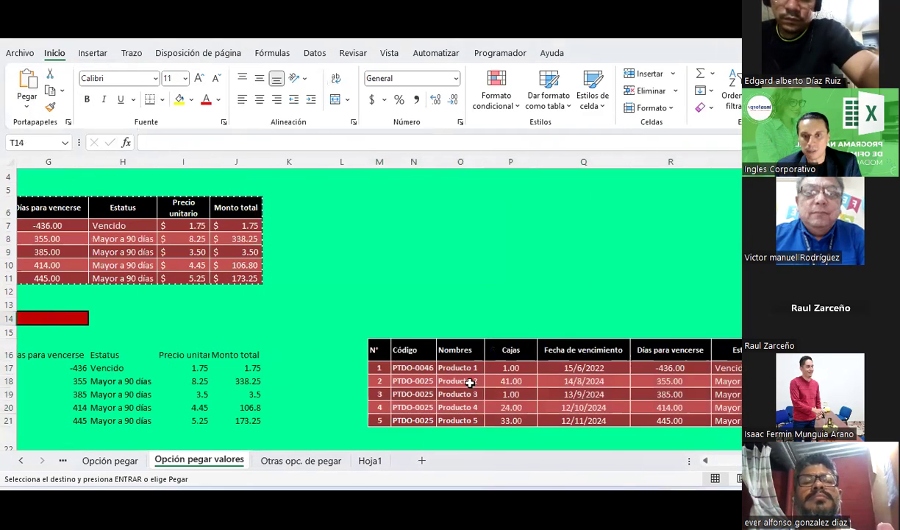
left_click_drag(381, 366, 739, 420)
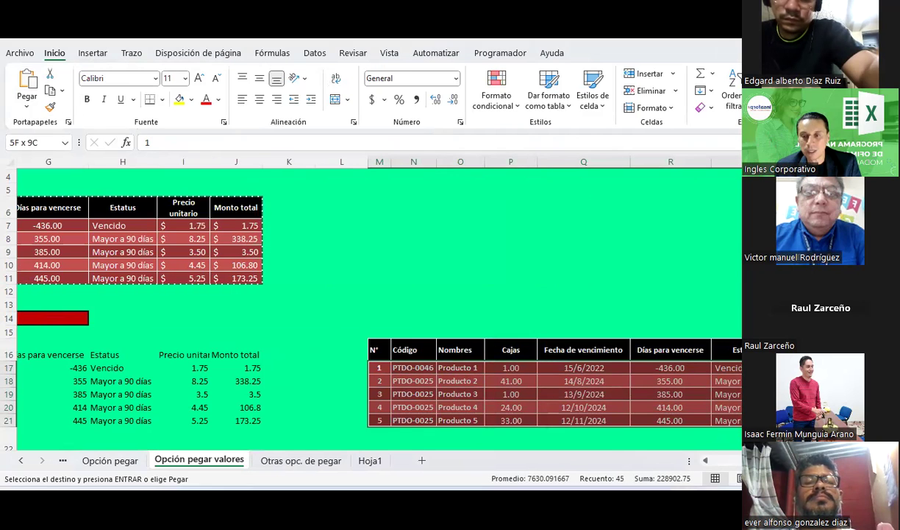
scroll(520, 276, "right", 2)
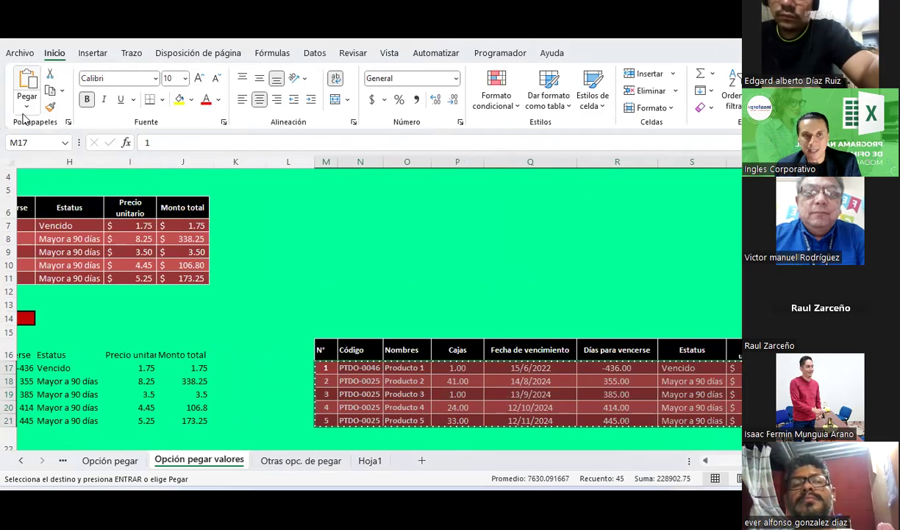
left_click(26, 107)
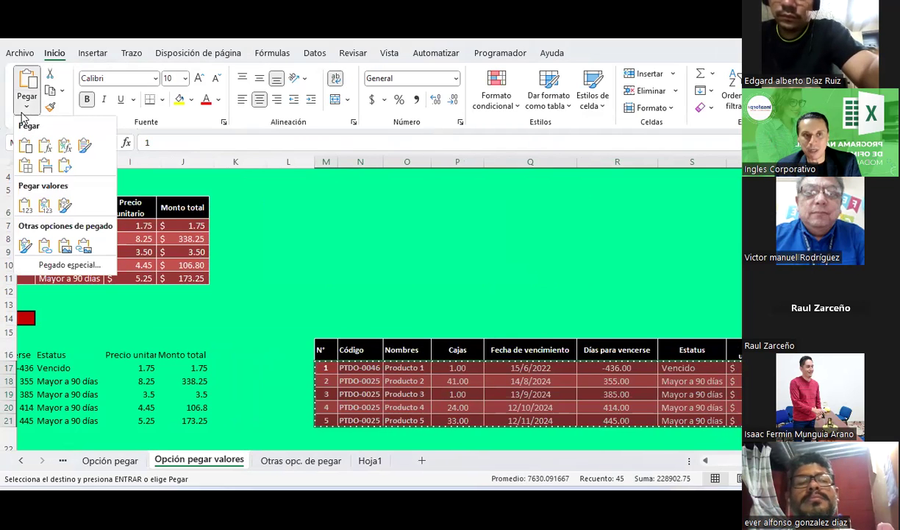
left_click(25, 206)
Check the pasted box count in P17, the date in Q17 and days values R17–R20
left_click(580, 301)
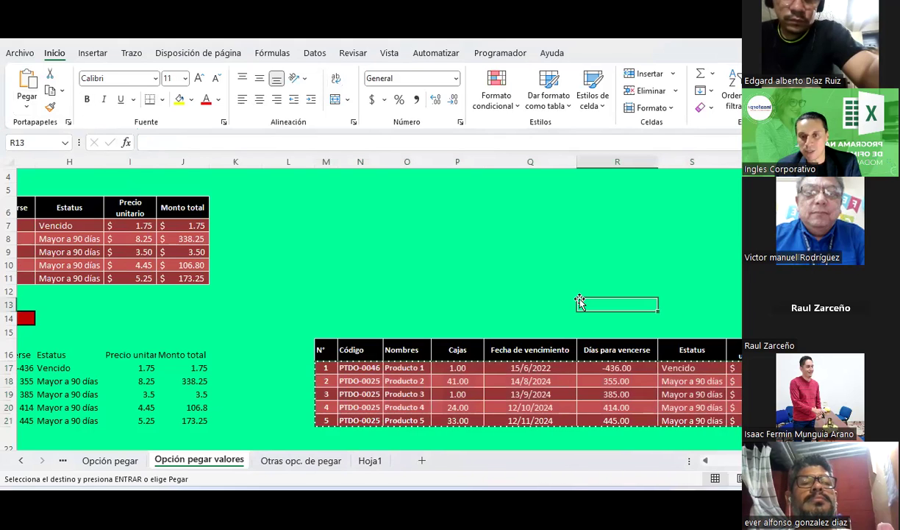
left_click(477, 369)
left_click(529, 367)
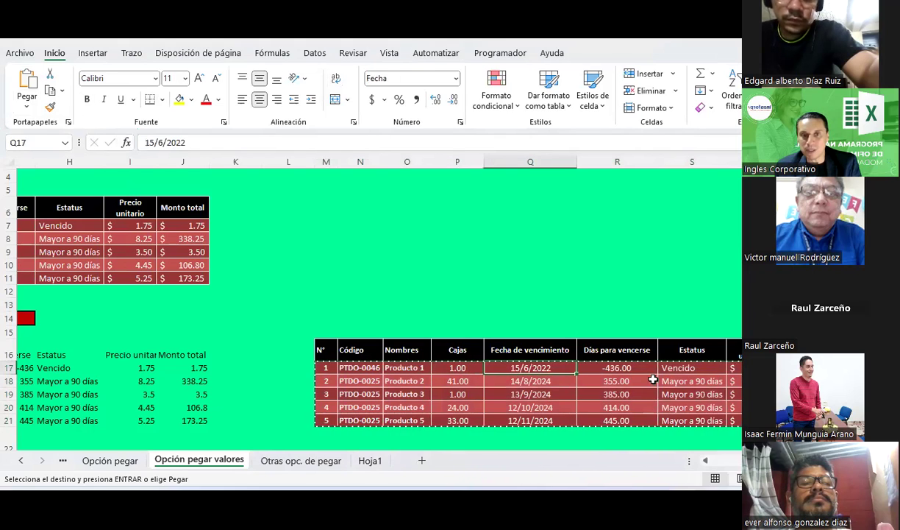
left_click(644, 370)
left_click(640, 382)
left_click(638, 395)
left_click(639, 407)
Compare the pasted totals in U19–U21 with the original Monto total formulas in J7–J9
scroll(639, 401, "down", 2)
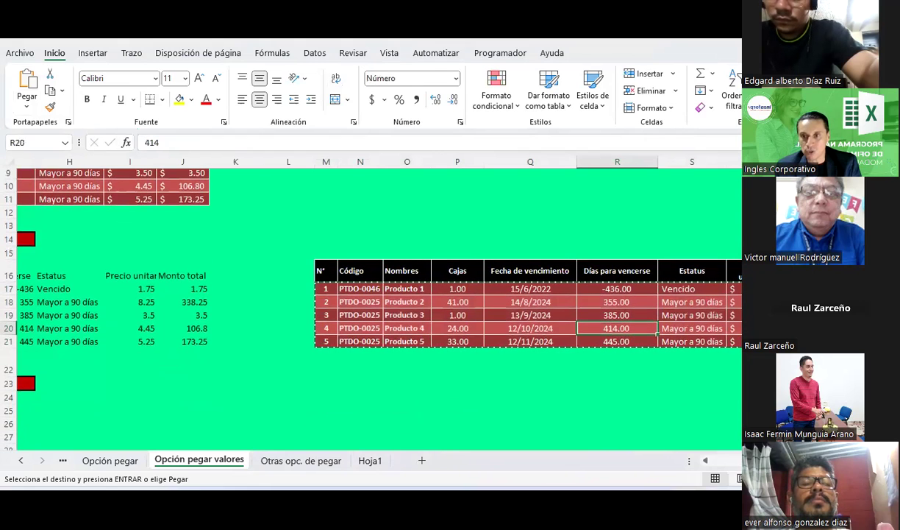
left_click(147, 288)
left_click(183, 302)
left_click(193, 315)
left_click(193, 328)
left_click(193, 342)
scroll(454, 304, "up", 2)
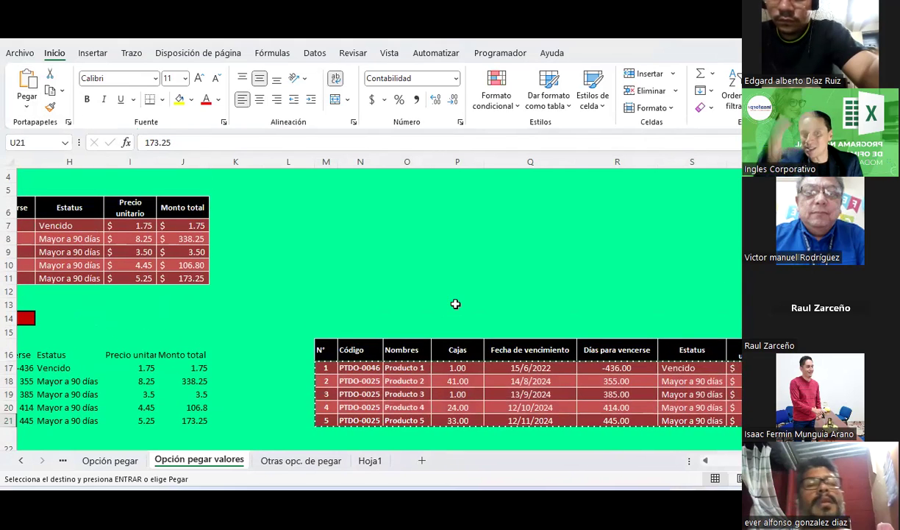
left_click(188, 225)
left_click(191, 239)
left_click(194, 253)
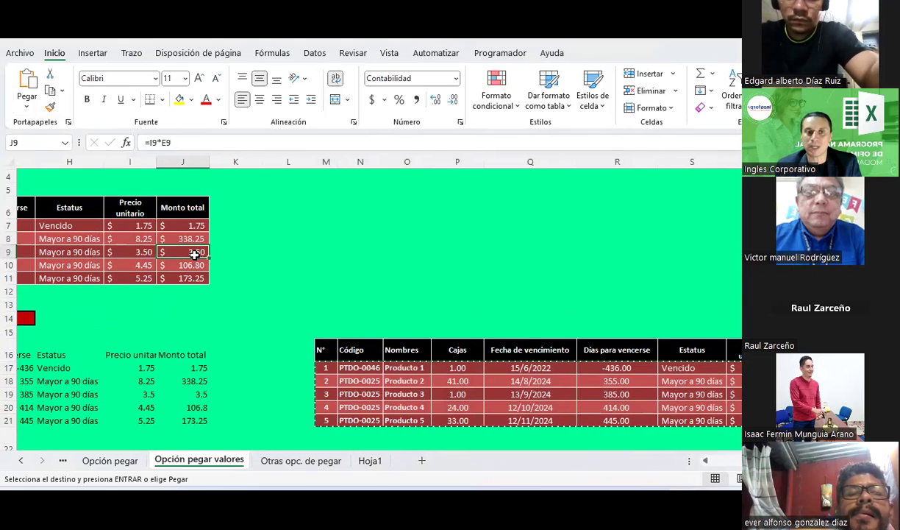
scroll(194, 252, "down", 1)
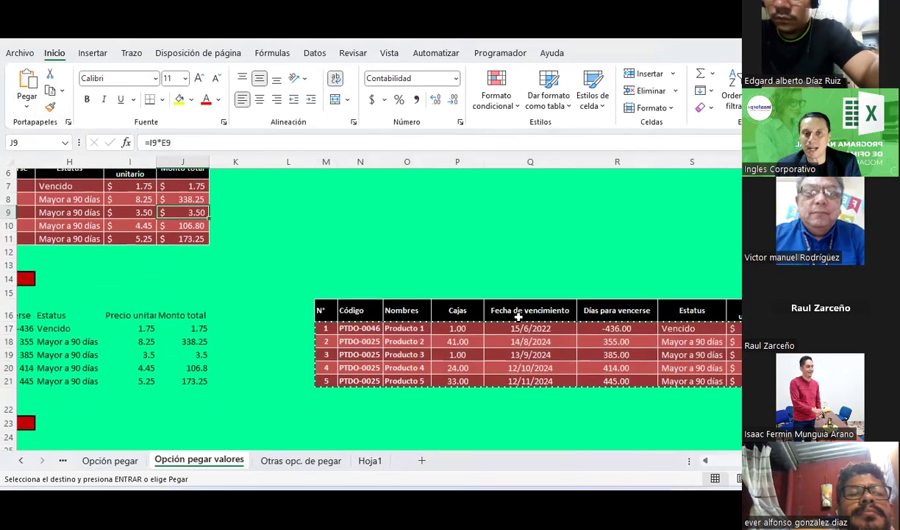
Cancel the pending copy with Esc and inspect a plain value in the pasted-values table
left_click(802, 342)
key("Escape")
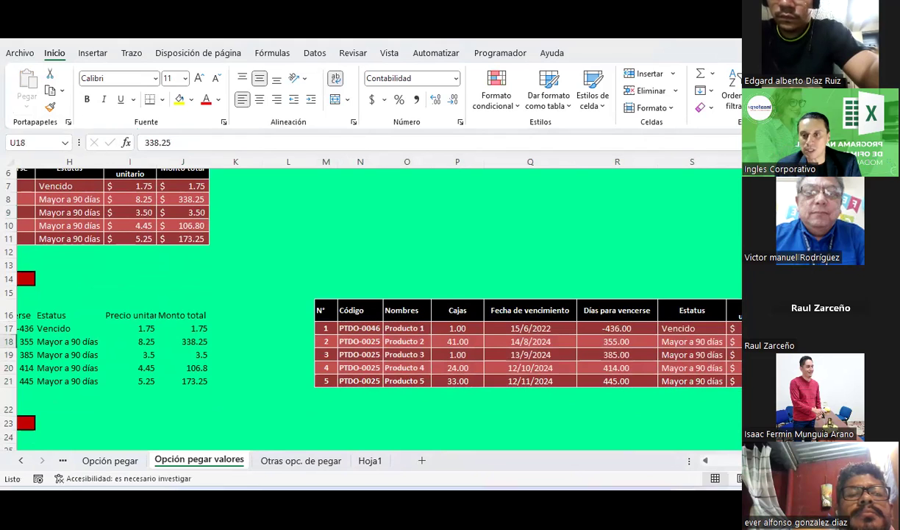
scroll(695, 462, "left", 3)
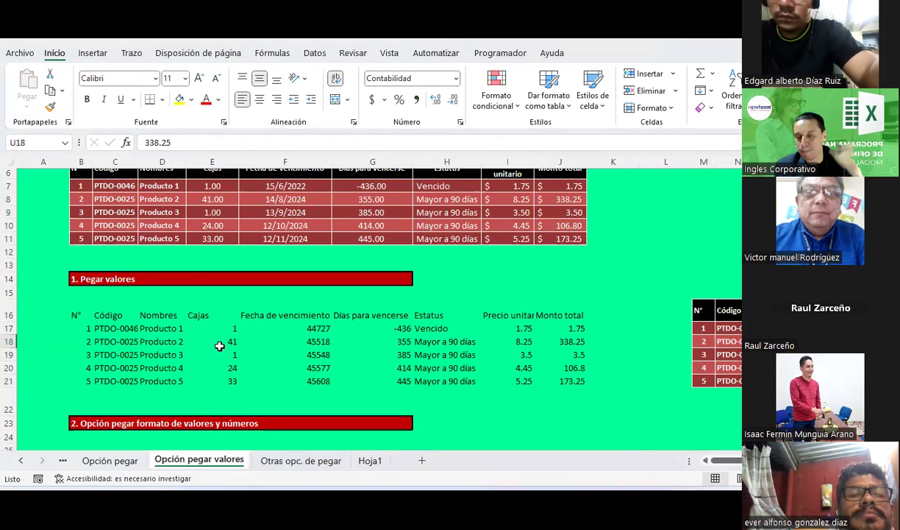
left_click(390, 353)
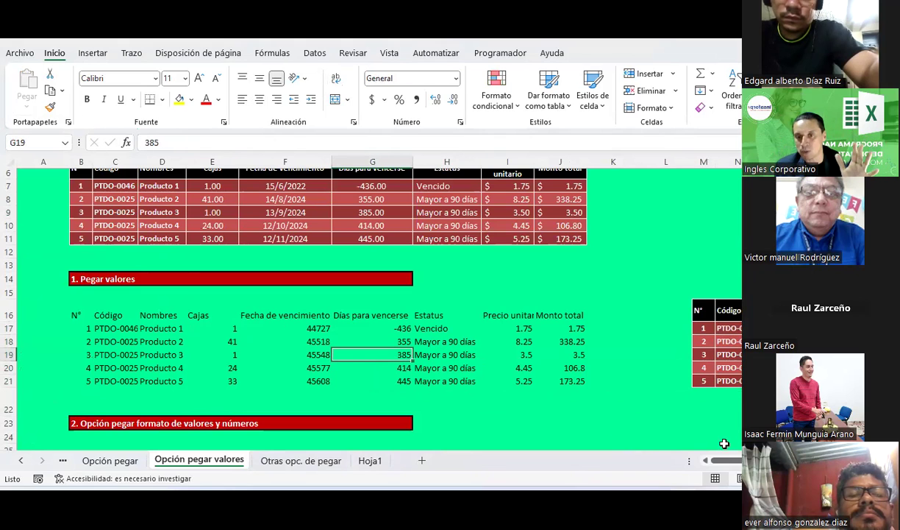
scroll(724, 443, "right", 3)
scroll(376, 397, "right", 2)
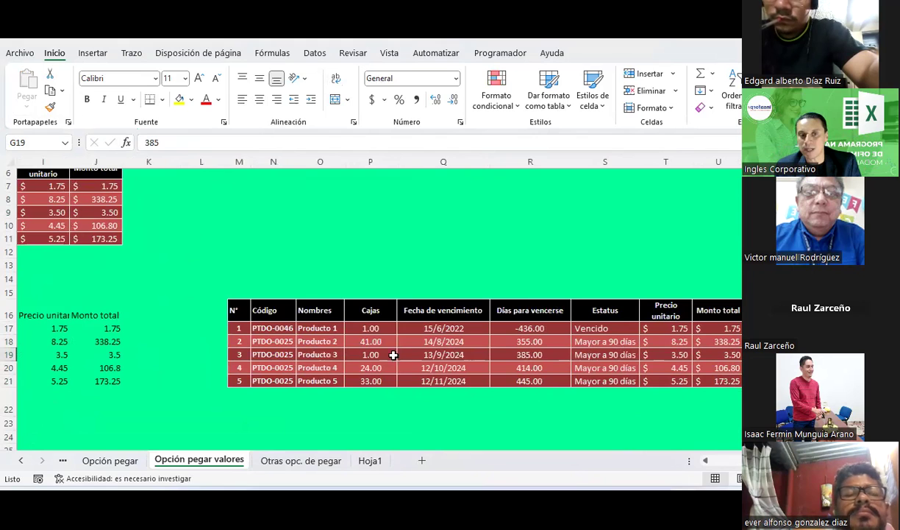
Select the right-hand product table M16:U21, copy it with Ctrl+C, and reselect its data rows
left_click(200, 310)
left_click(236, 310)
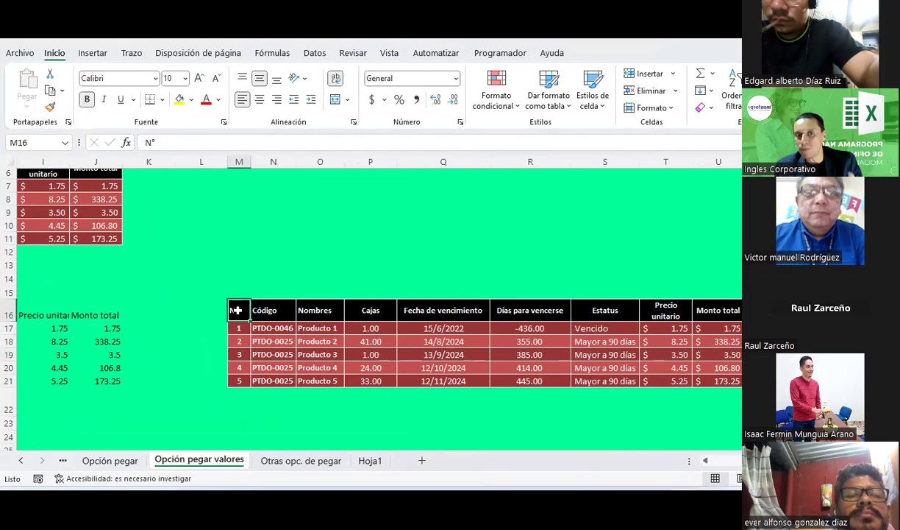
left_click_drag(236, 313, 712, 380)
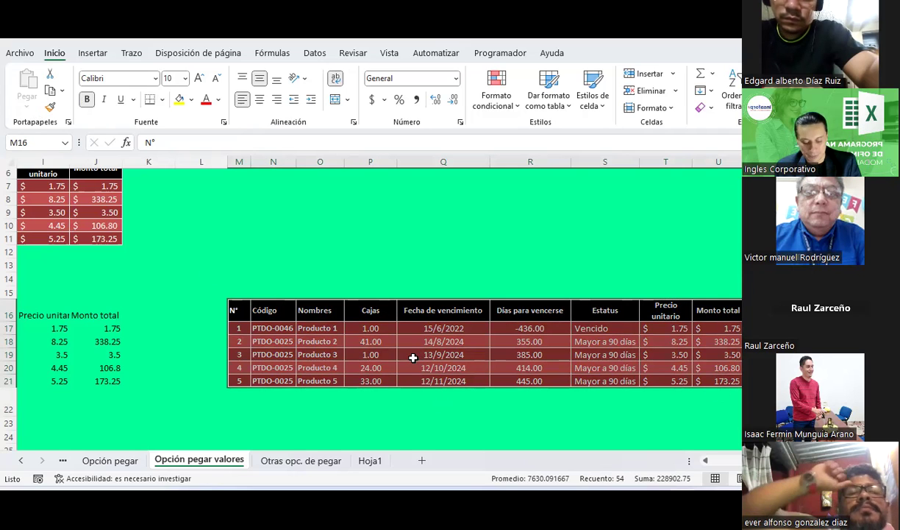
key("ctrl+c")
left_click(27, 106)
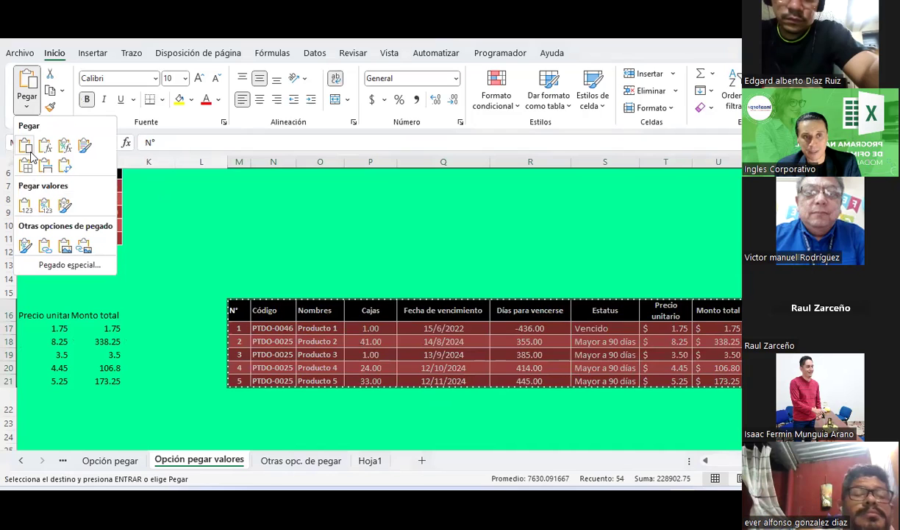
left_click(71, 171)
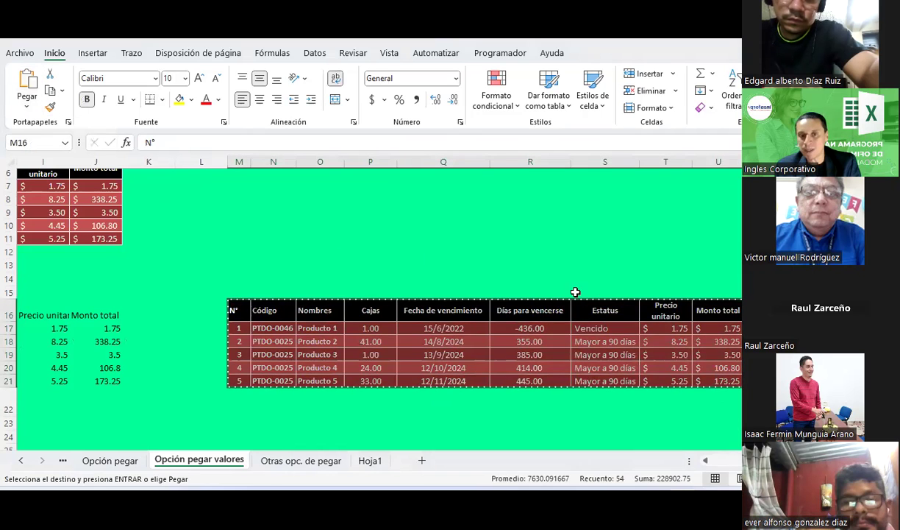
left_click(372, 252)
left_click_drag(241, 328, 719, 379)
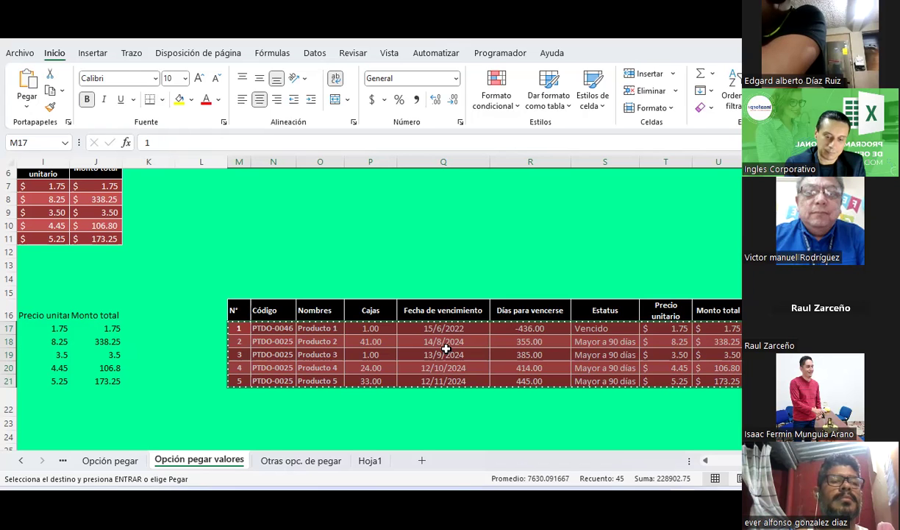
left_click(515, 224)
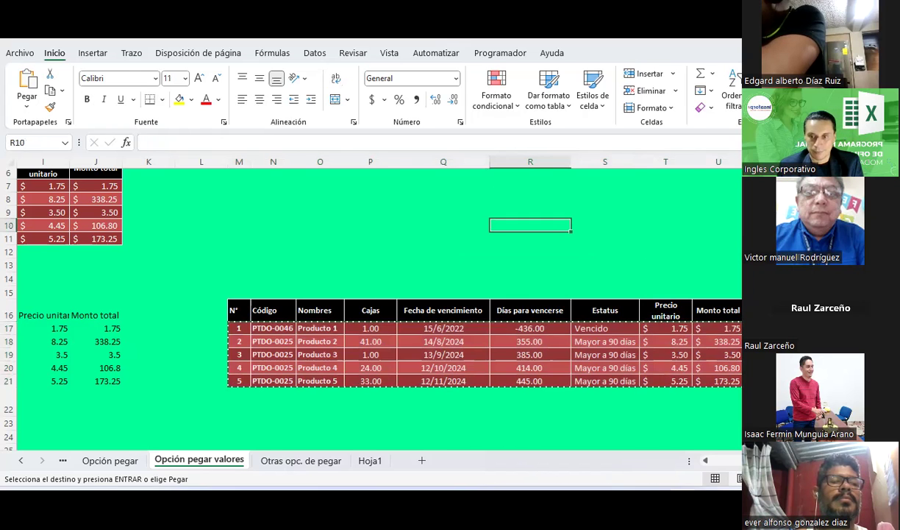
scroll(404, 368, "left", 5)
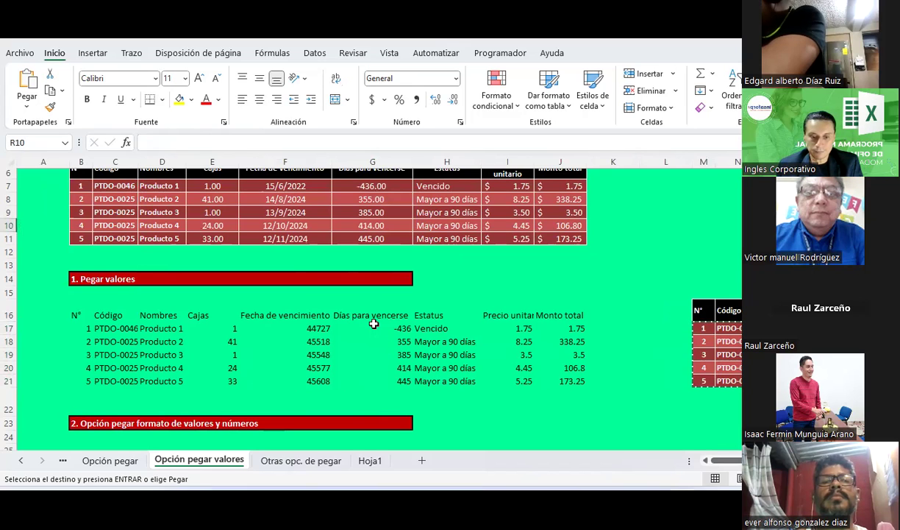
scroll(373, 324, "down", 1)
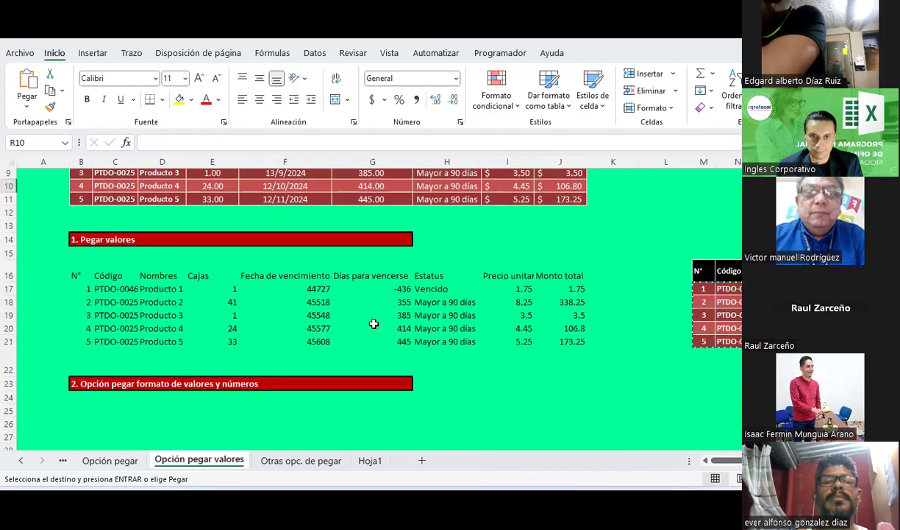
scroll(374, 324, "down", 1)
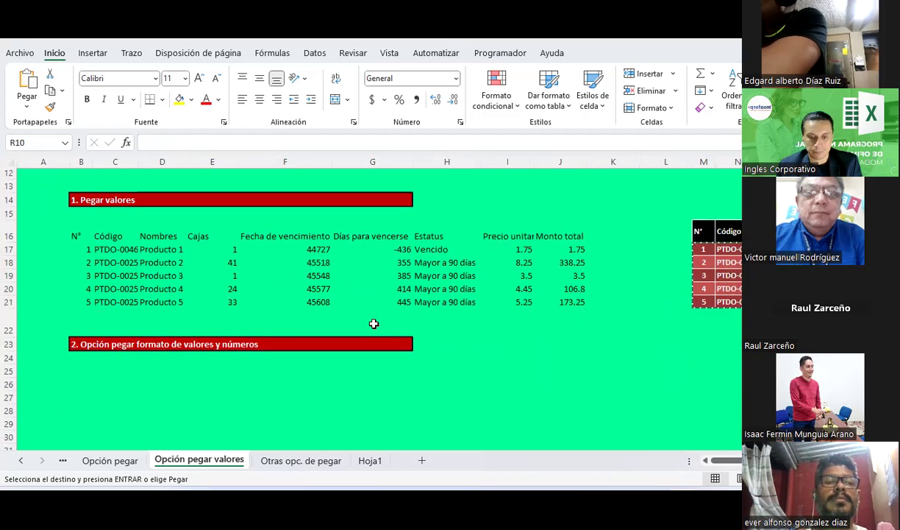
scroll(374, 323, "up", 3)
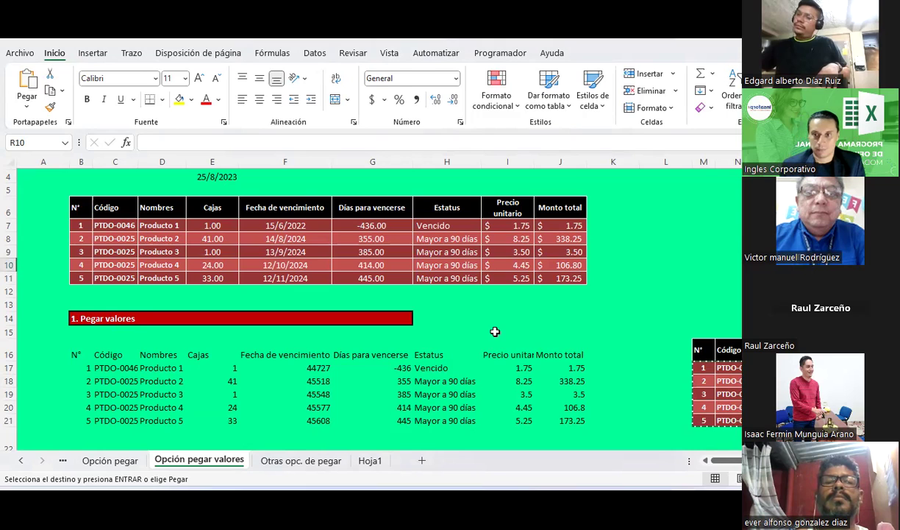
Click empty cell I15, then drag across the source table from B6 to J11
left_click(495, 332)
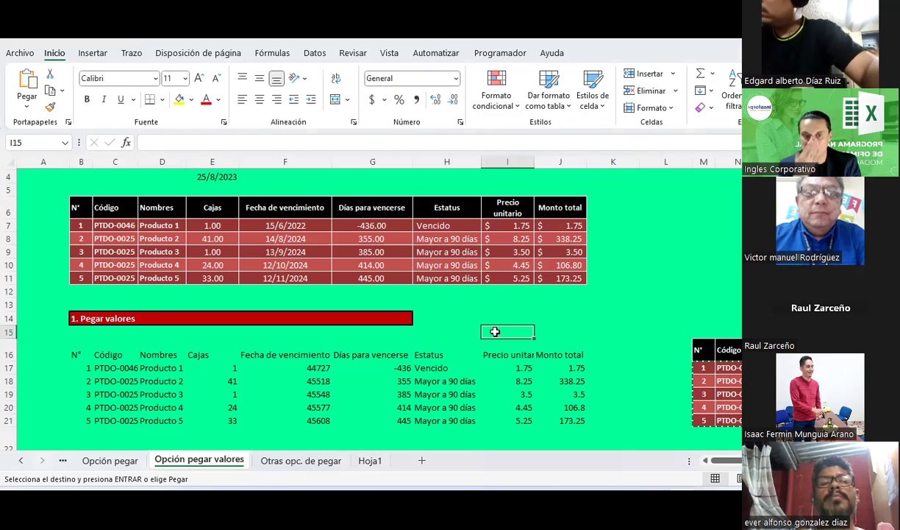
mouse_move(77, 207)
left_mouse_down()
mouse_move(515, 240)
mouse_move(560, 278)
left_mouse_up()
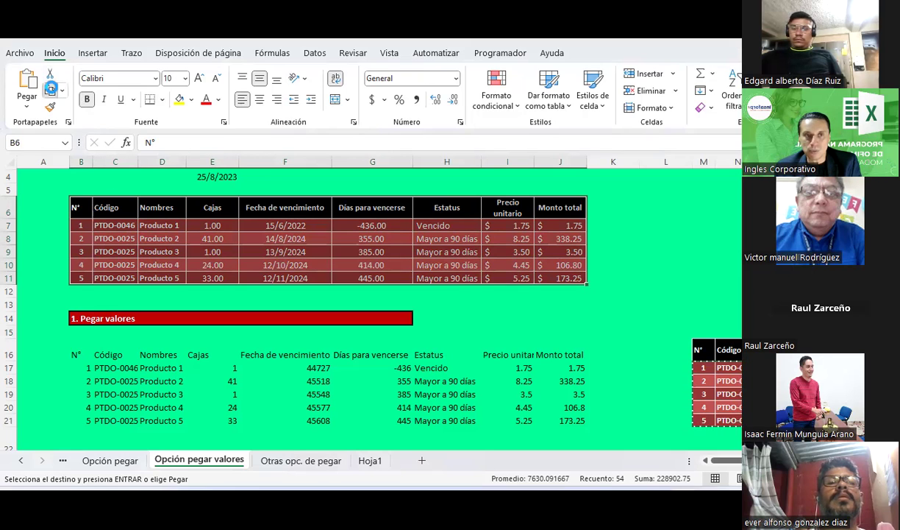
Paste the table at B25 with Formato de valores y números, then scroll to review the result
scroll(221, 318, "down", 3)
scroll(223, 317, "down", 2)
scroll(145, 319, "up", 1)
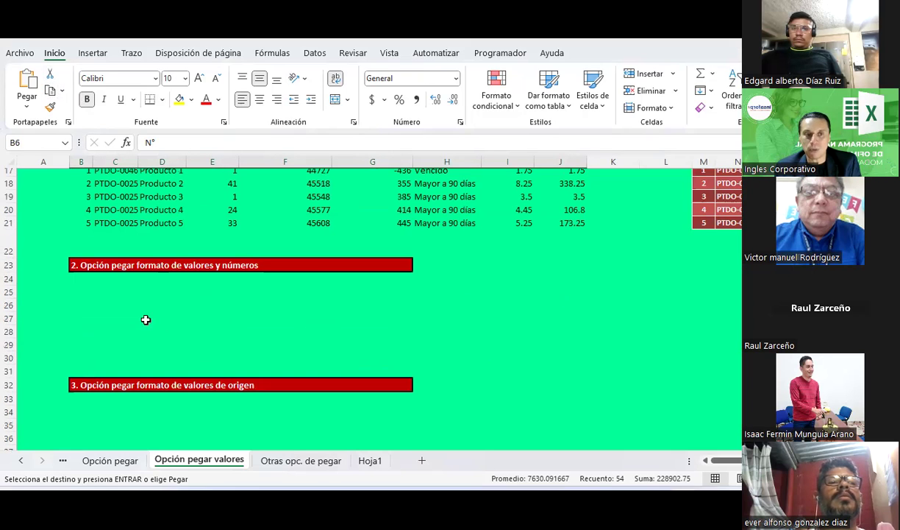
left_click(74, 288)
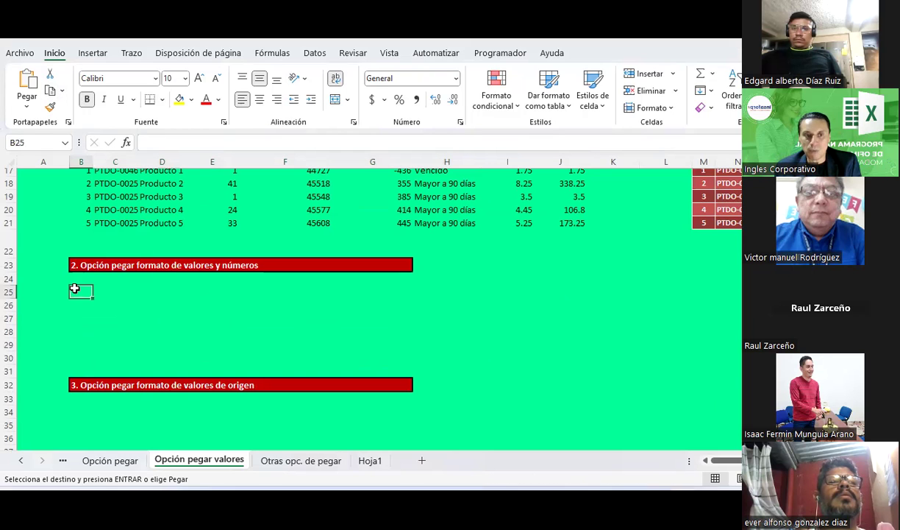
left_click(26, 107)
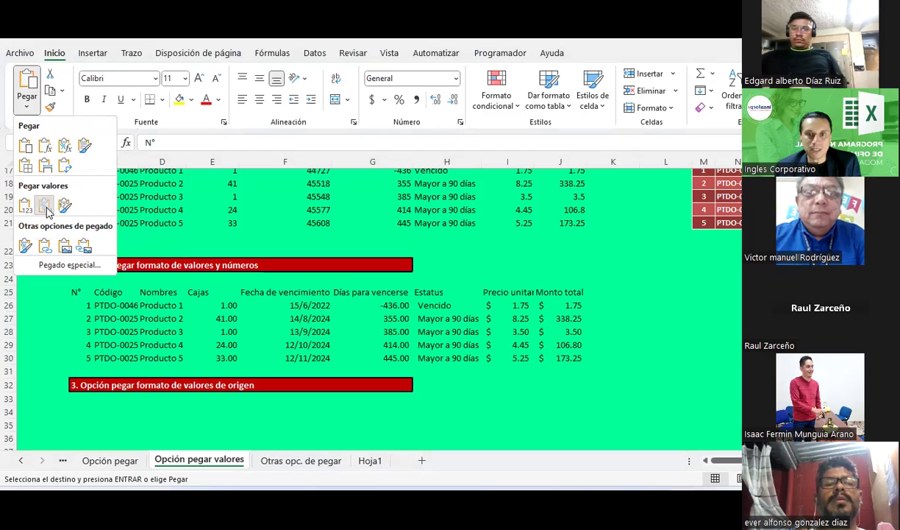
left_click(46, 211)
scroll(99, 299, "up", 2)
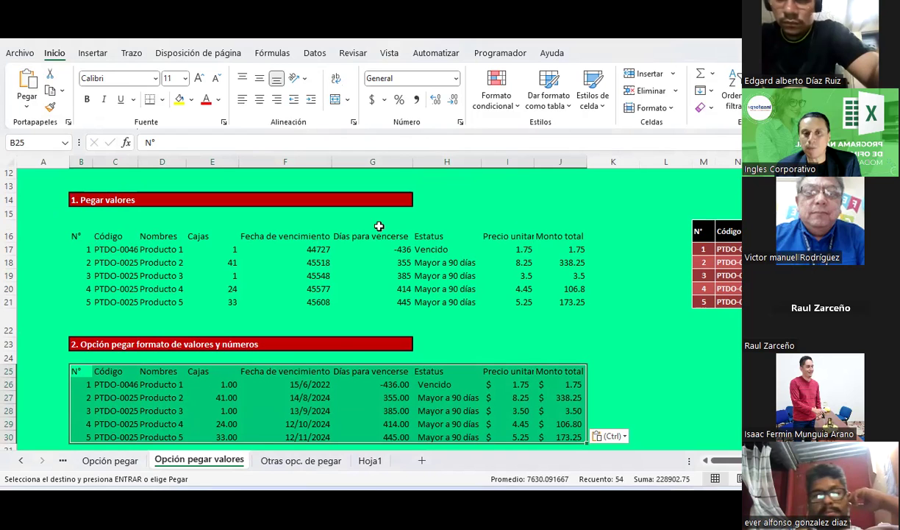
scroll(278, 305, "down", 2)
scroll(292, 338, "up", 1)
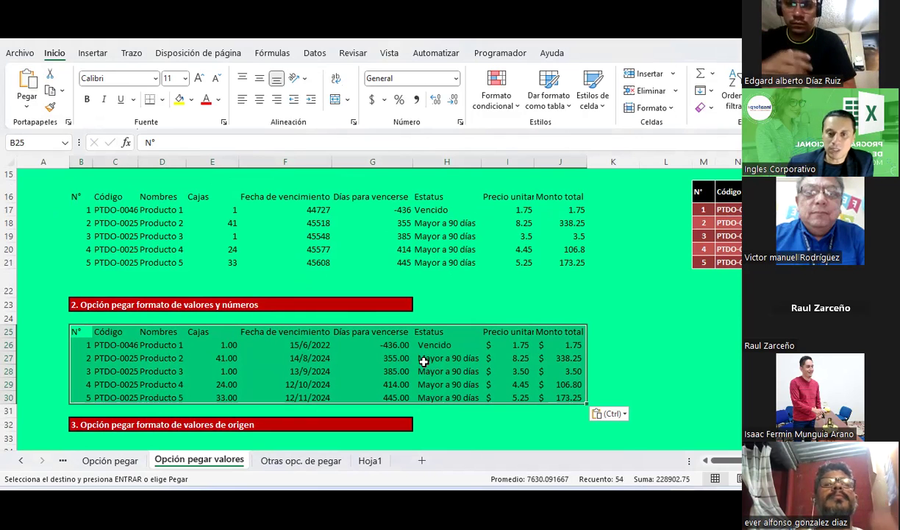
scroll(424, 362, "down", 2)
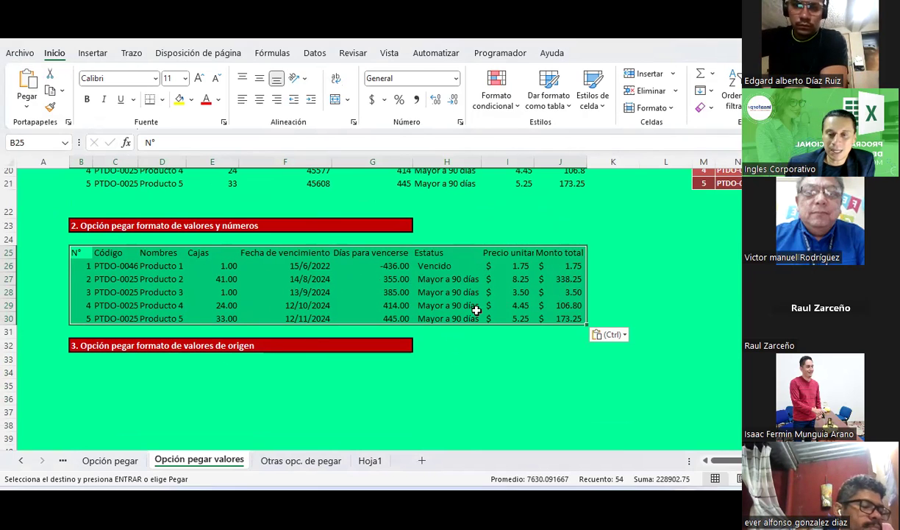
scroll(513, 320, "up", 1)
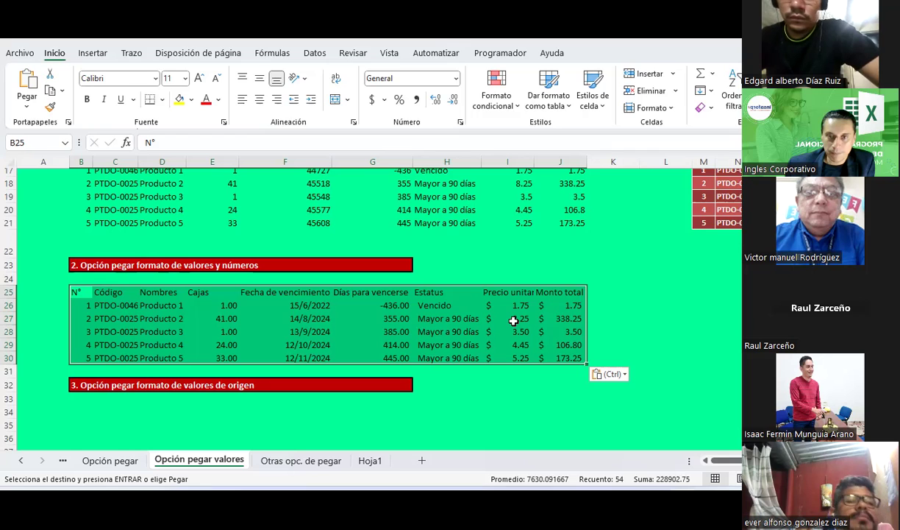
scroll(513, 320, "up", 1)
scroll(514, 320, "down", 2)
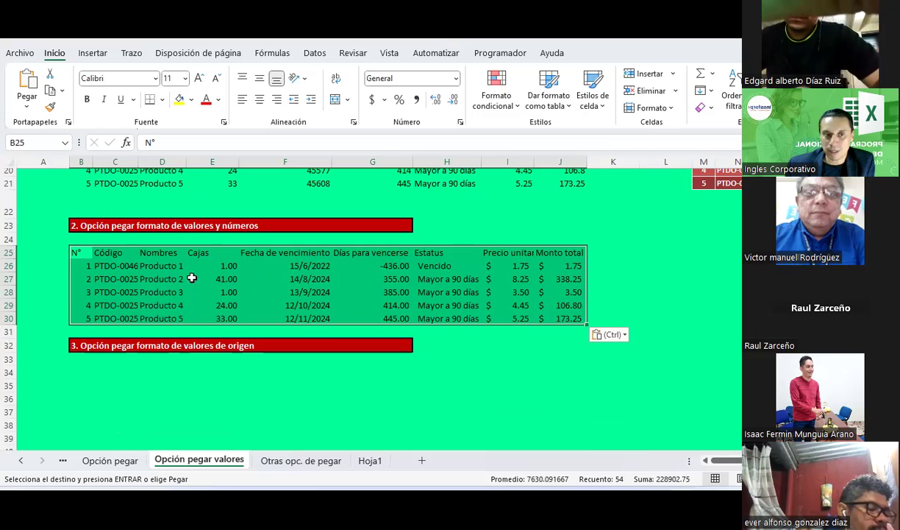
scroll(193, 277, "up", 4)
scroll(78, 207, "up", 1)
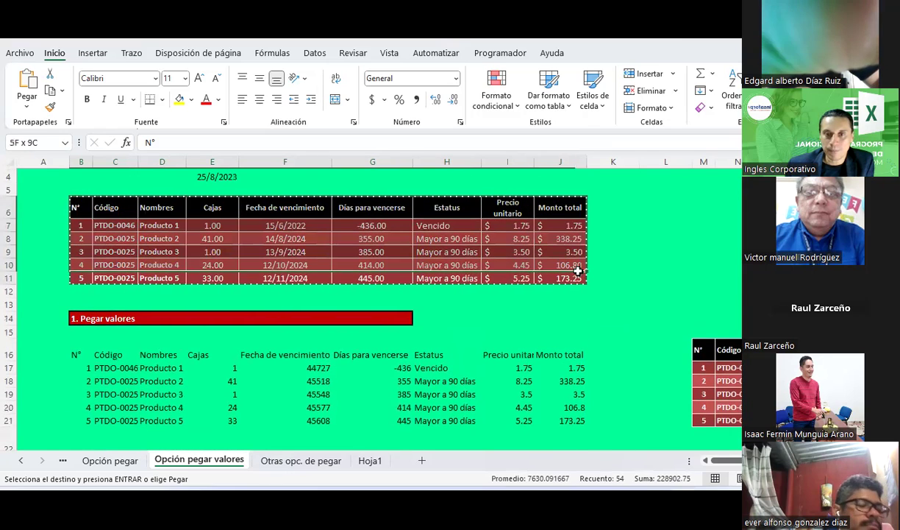
Paste the table B6:J11 at B34 using Formato de valores y origen
left_click_drag(79, 207, 582, 278)
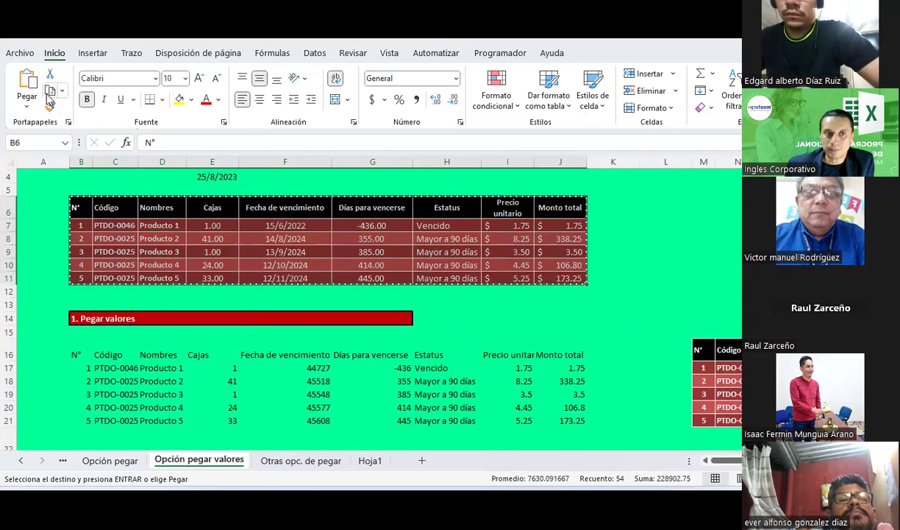
scroll(130, 337, "down", 4)
scroll(80, 335, "down", 3)
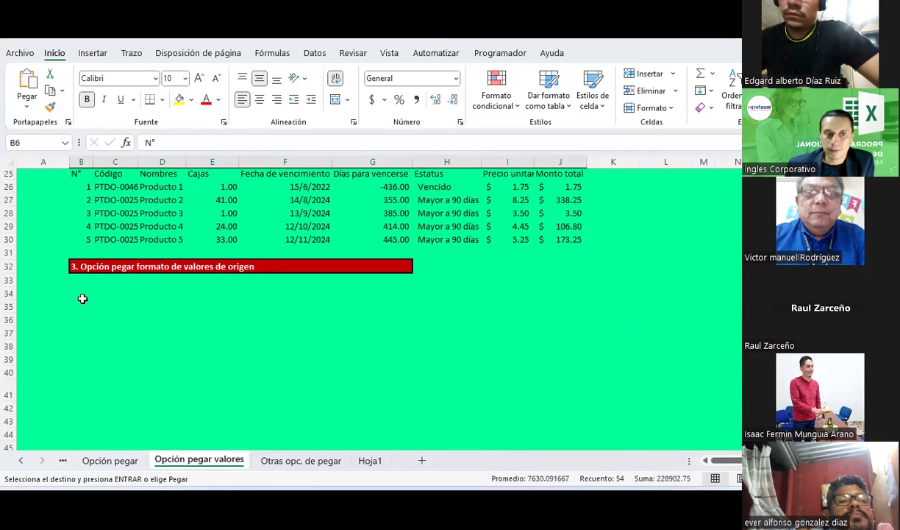
left_click(81, 298)
left_click(26, 107)
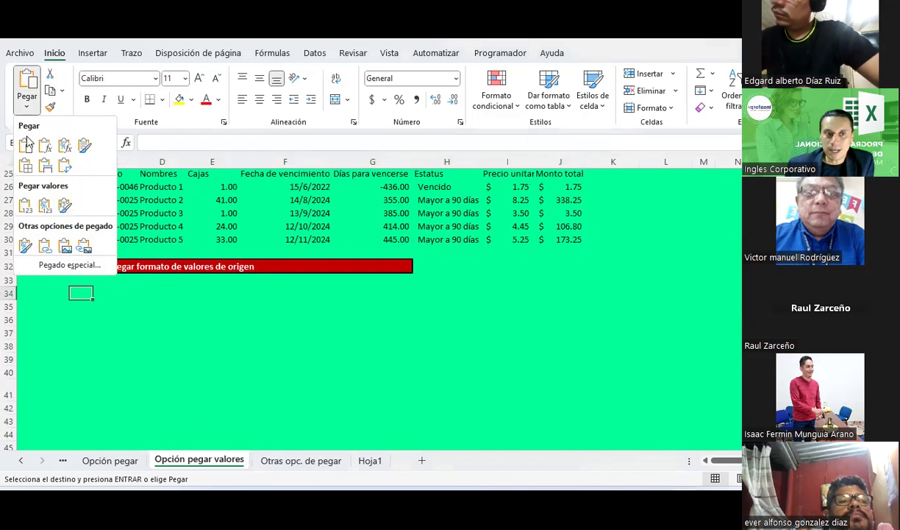
left_click(64, 208)
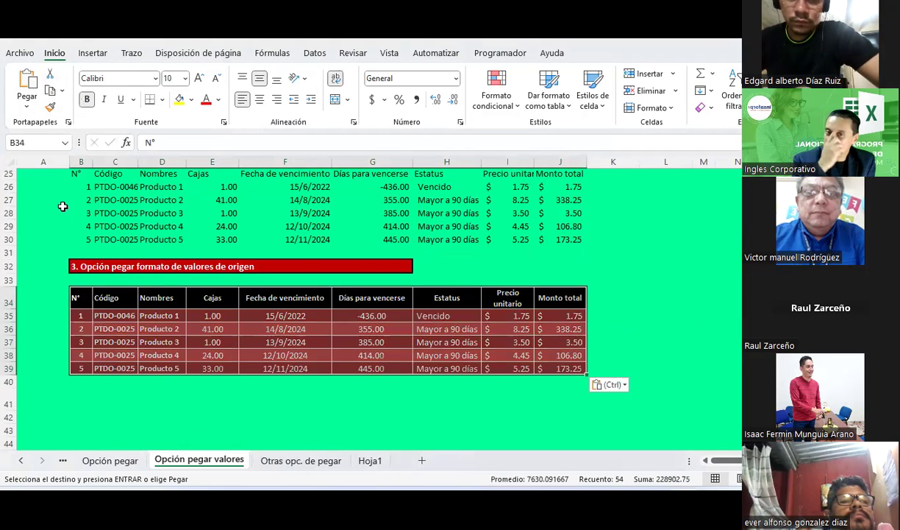
scroll(478, 394, "up", 3)
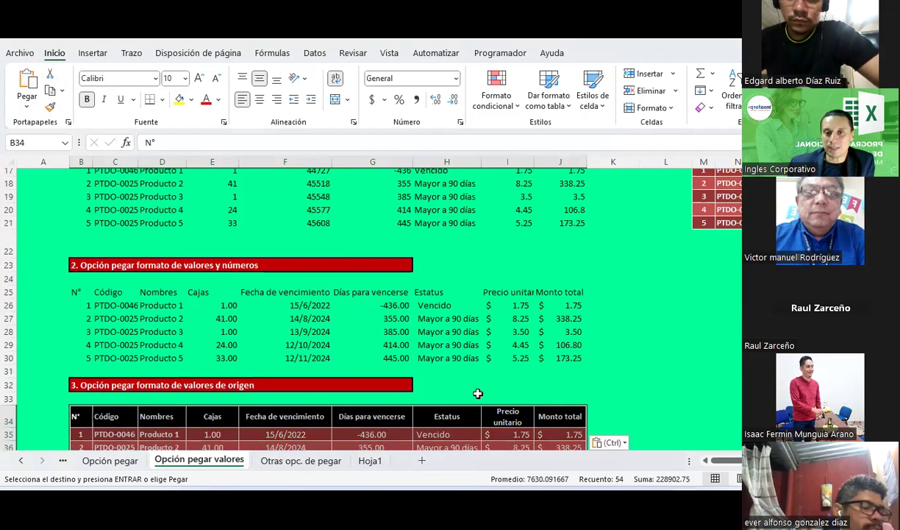
scroll(477, 393, "up", 2)
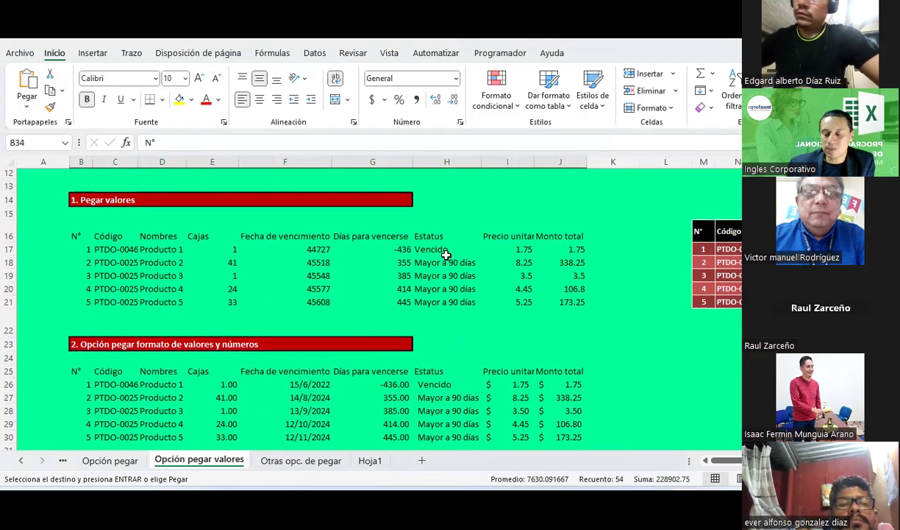
scroll(447, 255, "down", 2)
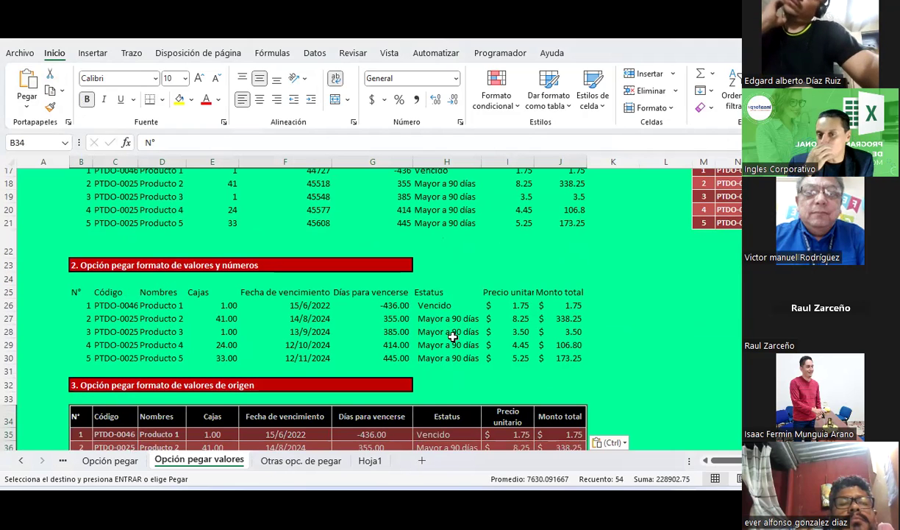
scroll(453, 336, "down", 3)
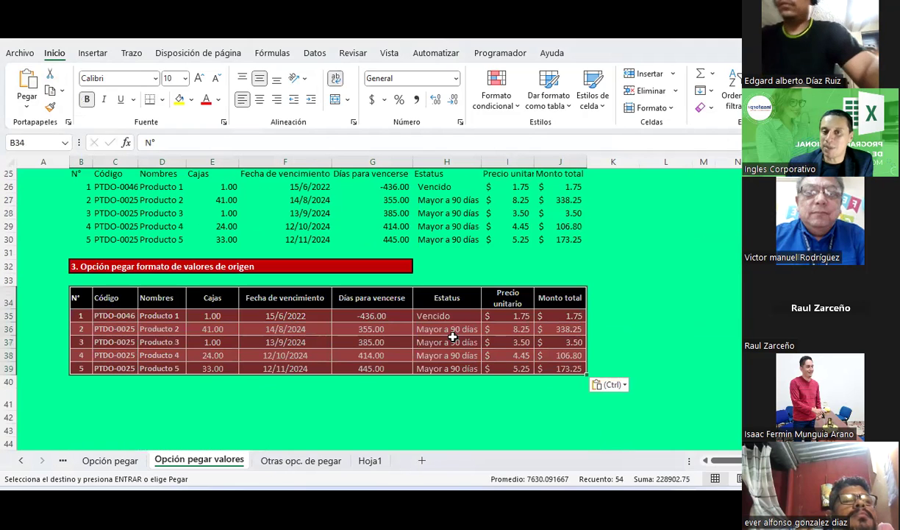
Check the pasted Monto total values in J35 through J39
left_click(557, 315)
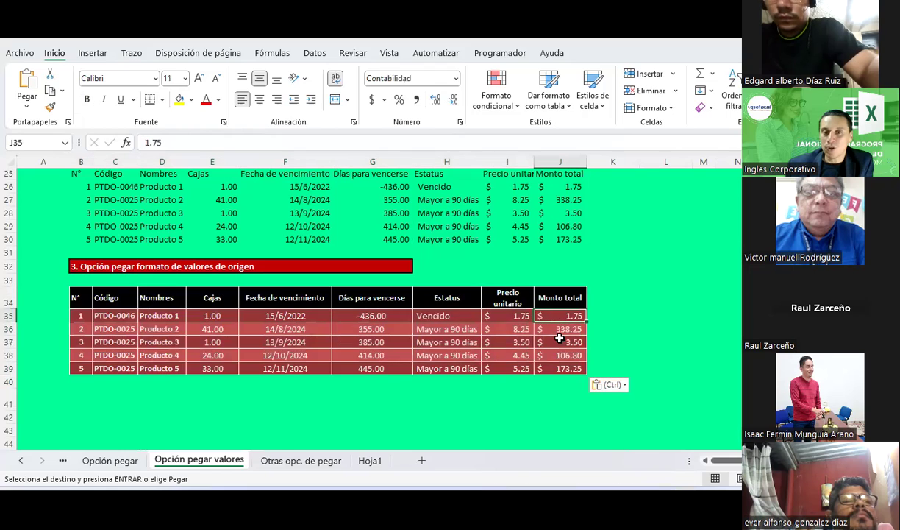
key("Down")
key("Down")
key("Down")
left_click(556, 368)
left_click(550, 356)
left_click(550, 342)
left_click(552, 324)
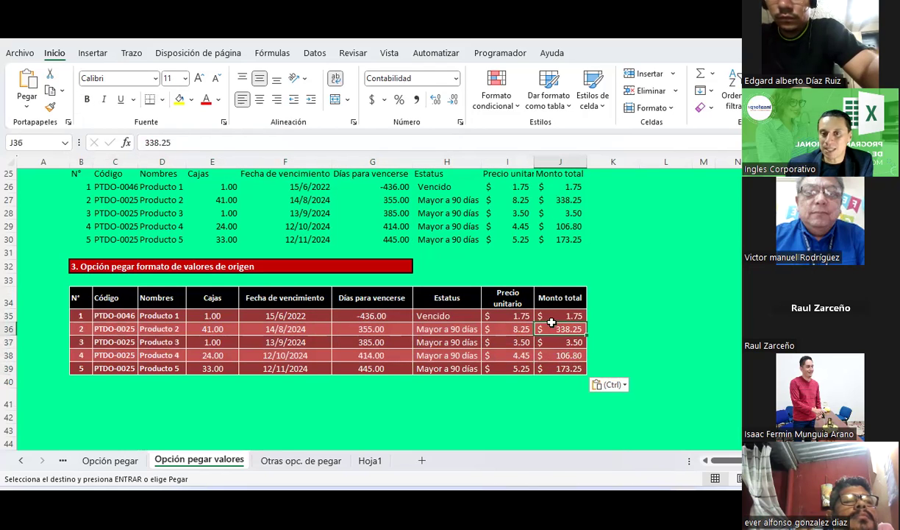
left_click(550, 315)
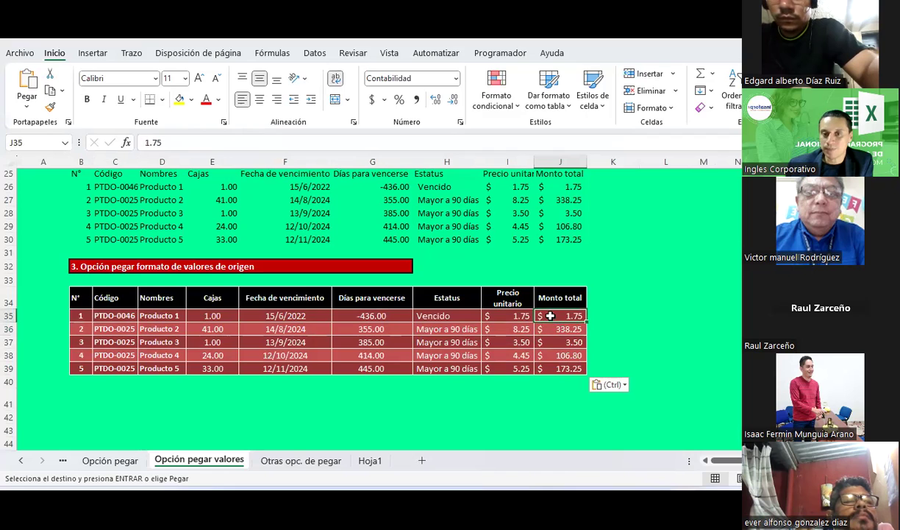
Inspect the pasted expiry dates in F35–F39, the status cells and the days-to-expire values G35–G39
left_click(314, 315)
left_click(275, 328)
left_click(274, 342)
key("Down")
key("Down")
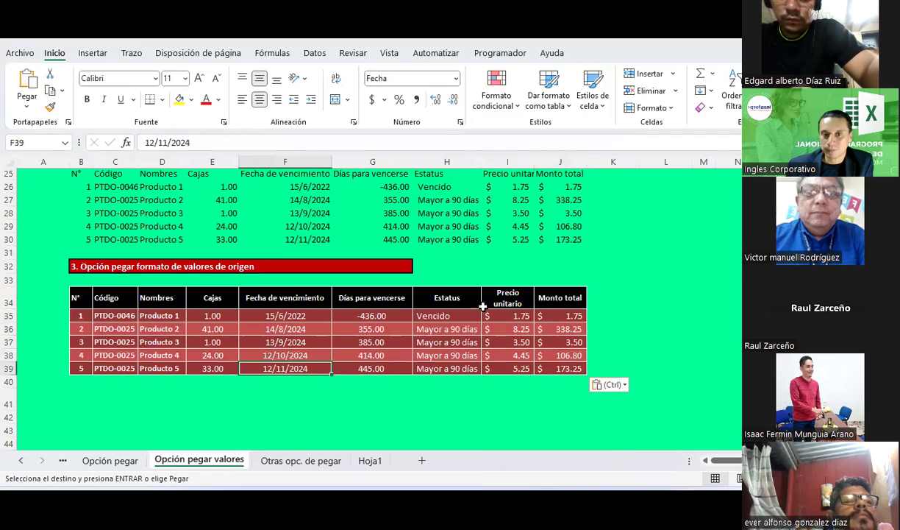
left_click(453, 316)
left_click(460, 328)
left_click(366, 314)
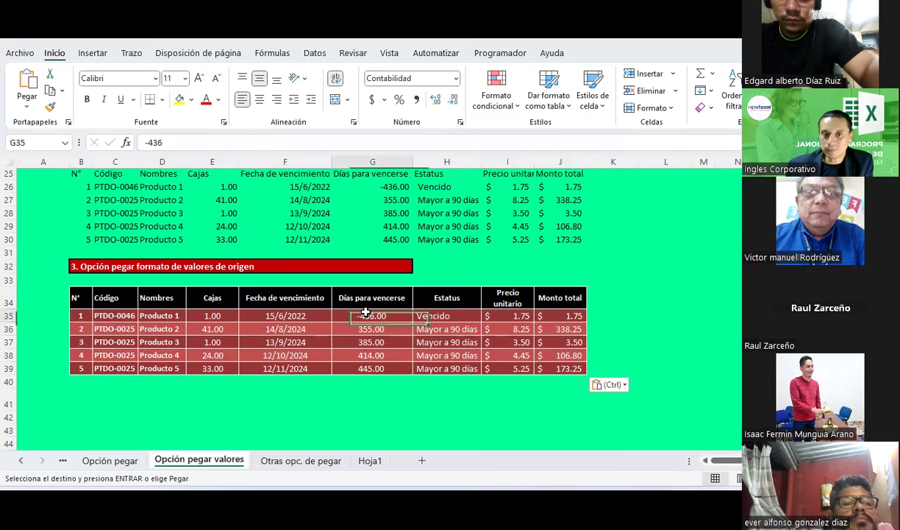
left_click(371, 329)
left_click(371, 342)
left_click(371, 355)
left_click(371, 368)
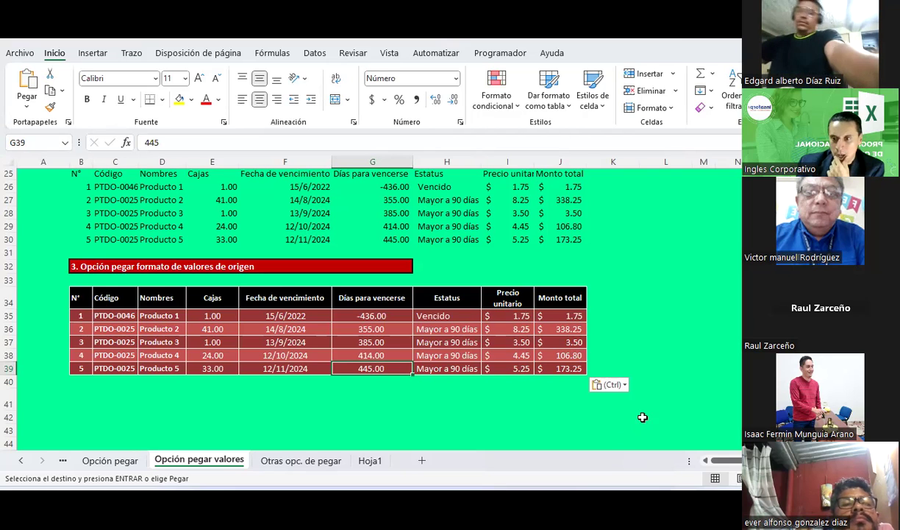
left_click(645, 367)
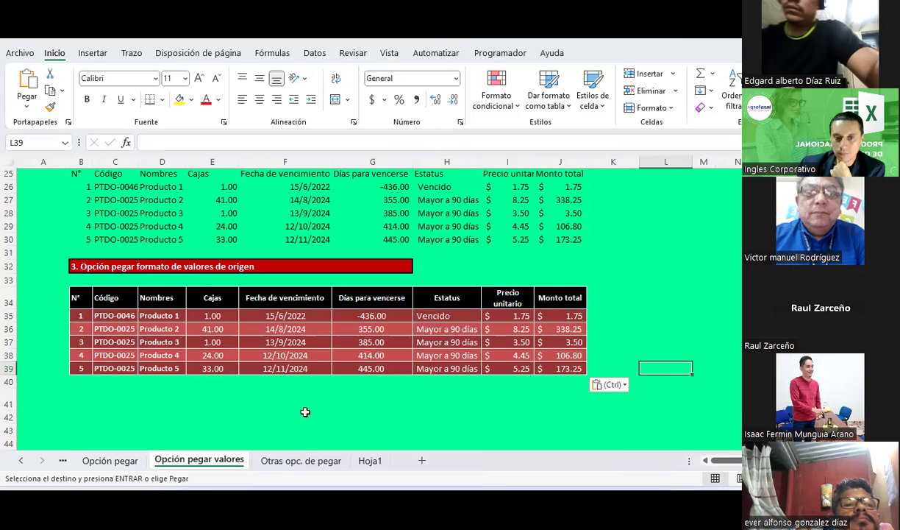
Select the original product table B6:J11 on the Opción pegar valores sheet
left_click(297, 460)
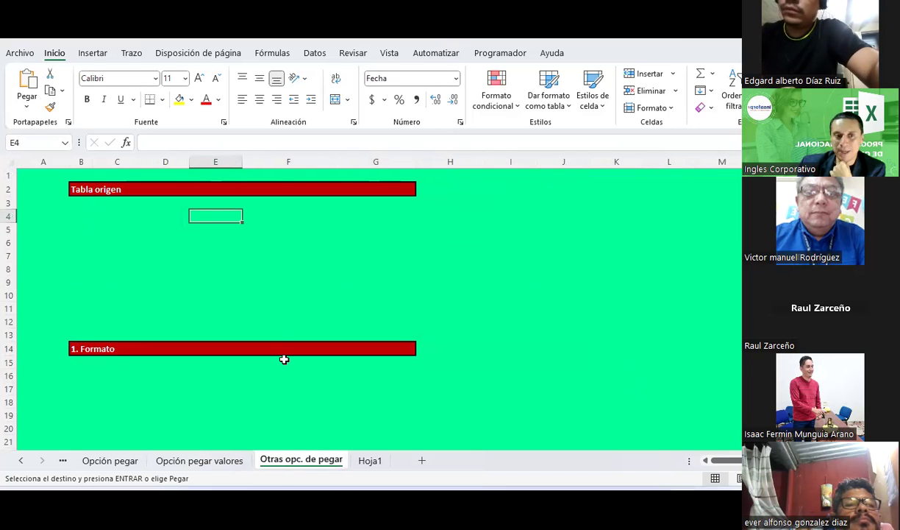
scroll(240, 243, "down", 2)
scroll(241, 243, "up", 2)
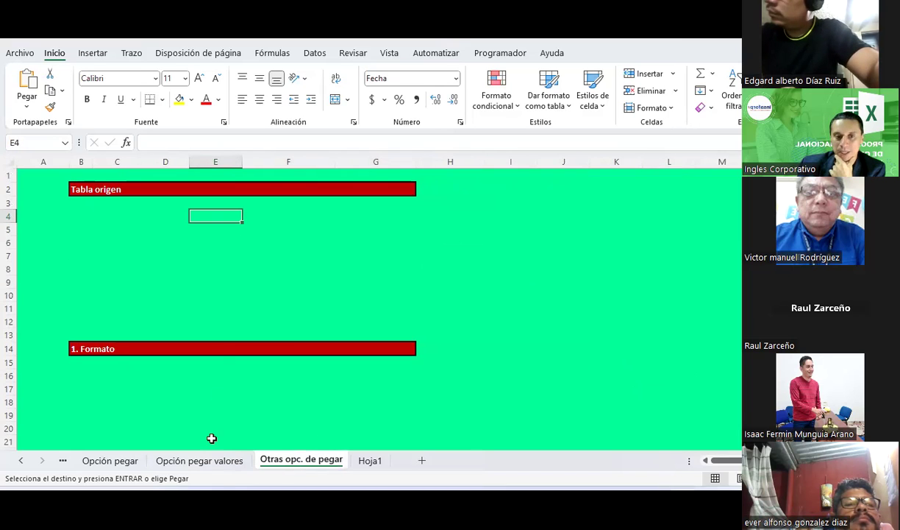
left_click(206, 460)
scroll(241, 345, "up", 7)
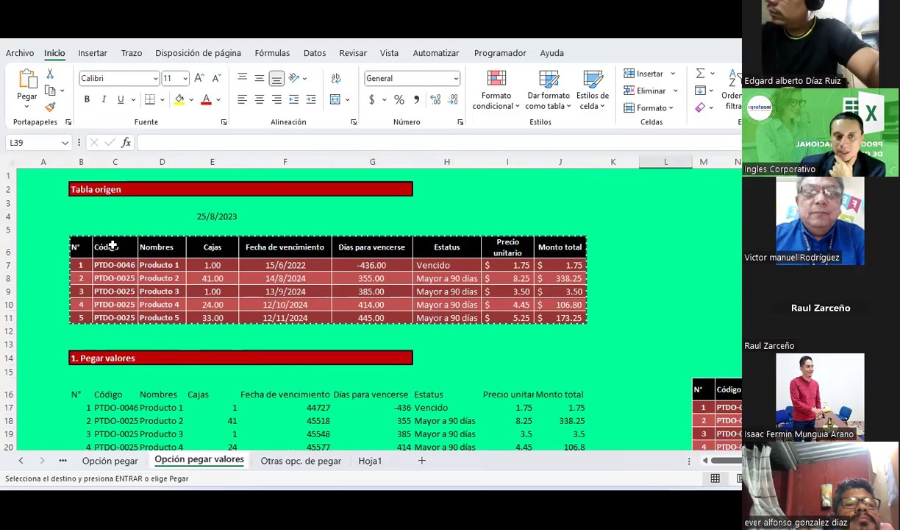
left_click_drag(75, 247, 562, 320)
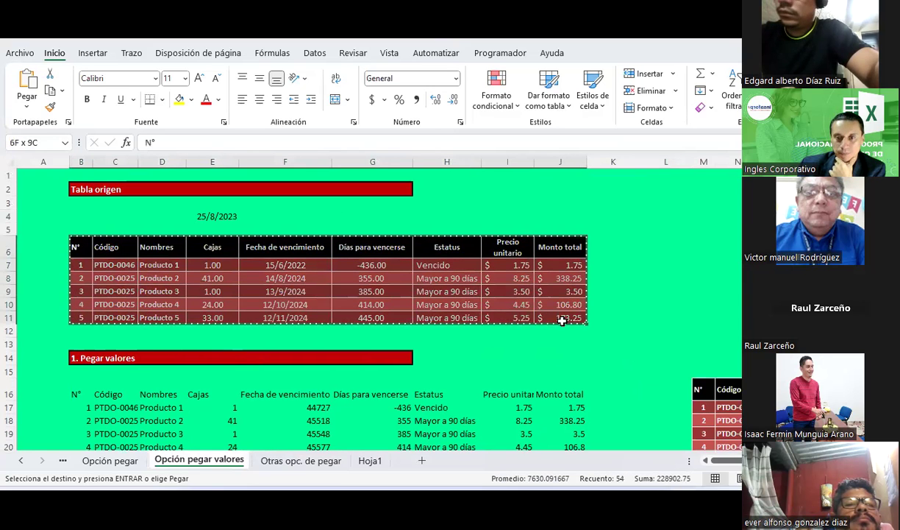
Paste the table with its formatting at B4 on the Otras opc. de pegar sheet
left_click(321, 461)
left_click(76, 226)
left_click(76, 215)
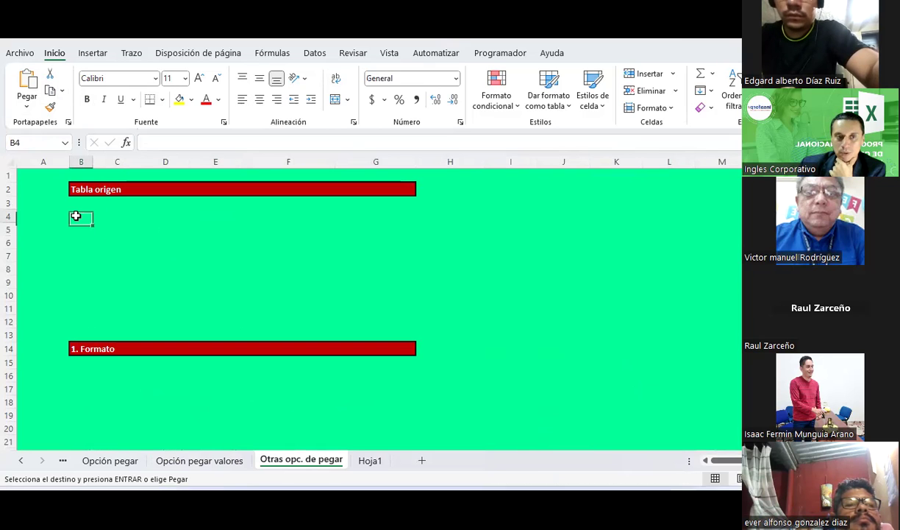
left_click(25, 109)
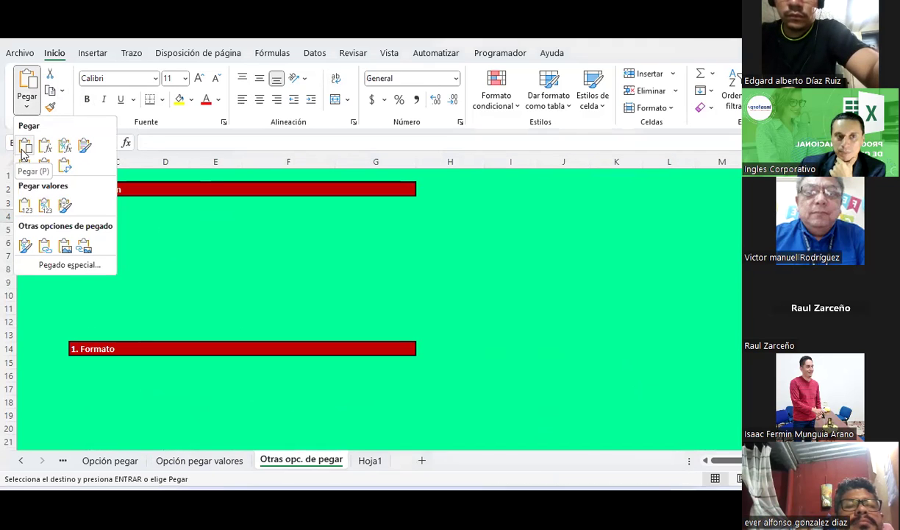
left_click(25, 146)
Check the pasted J7 formula, H5 status Vencido and F6 date, then select B4:J9
left_click(572, 239)
left_click(566, 265)
left_click(375, 251)
left_click(423, 238)
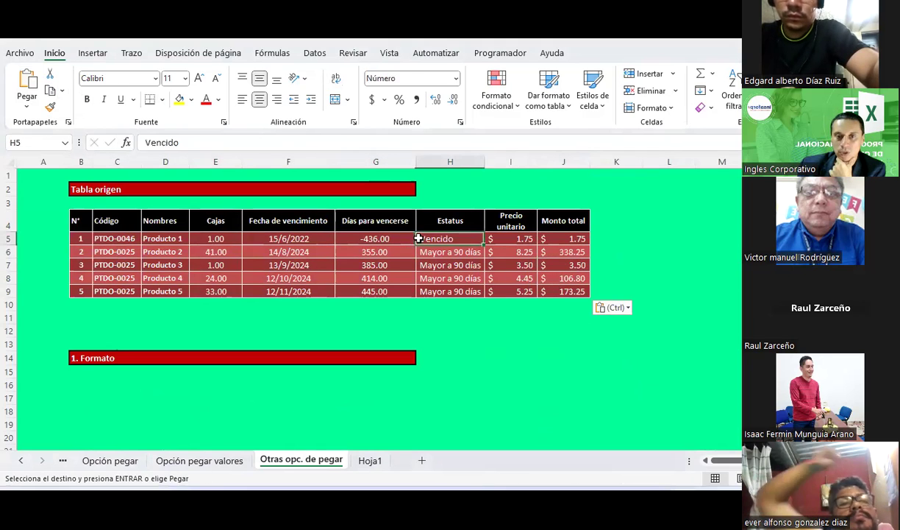
left_click(284, 253)
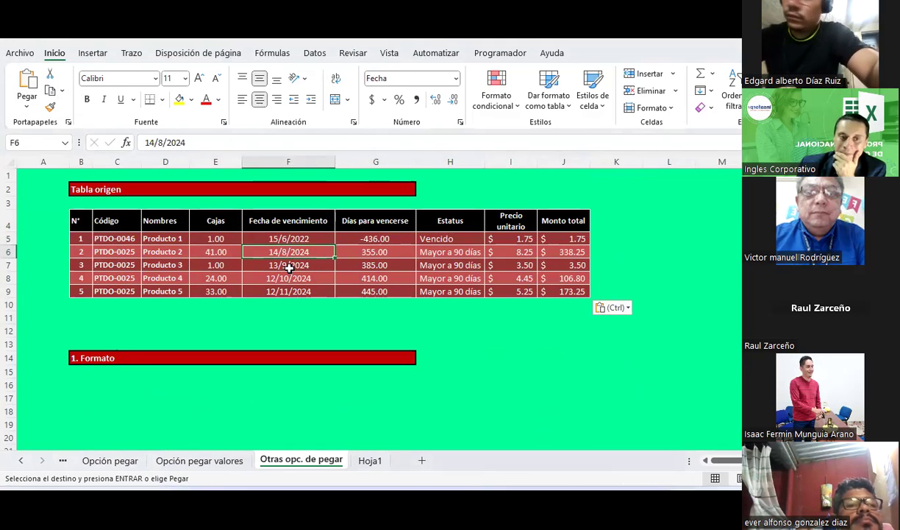
scroll(298, 294, "down", 1)
scroll(299, 294, "up", 1)
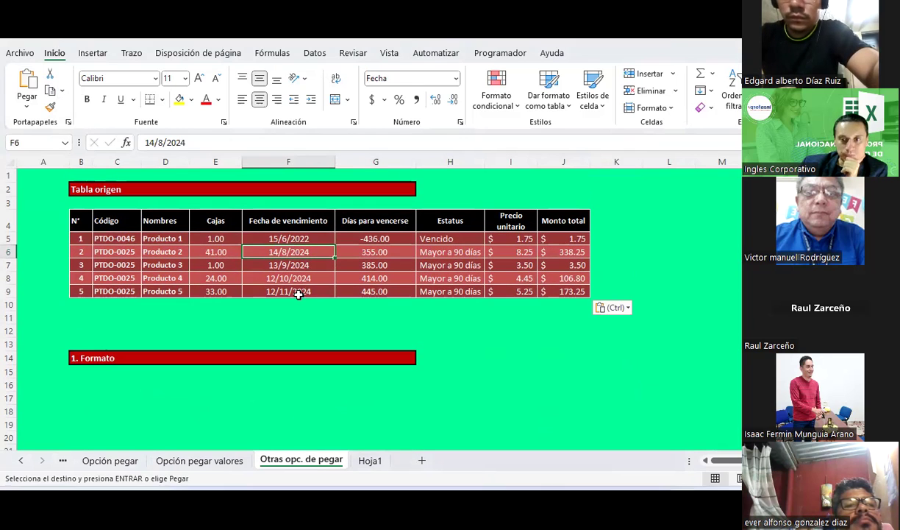
left_click_drag(76, 219, 570, 291)
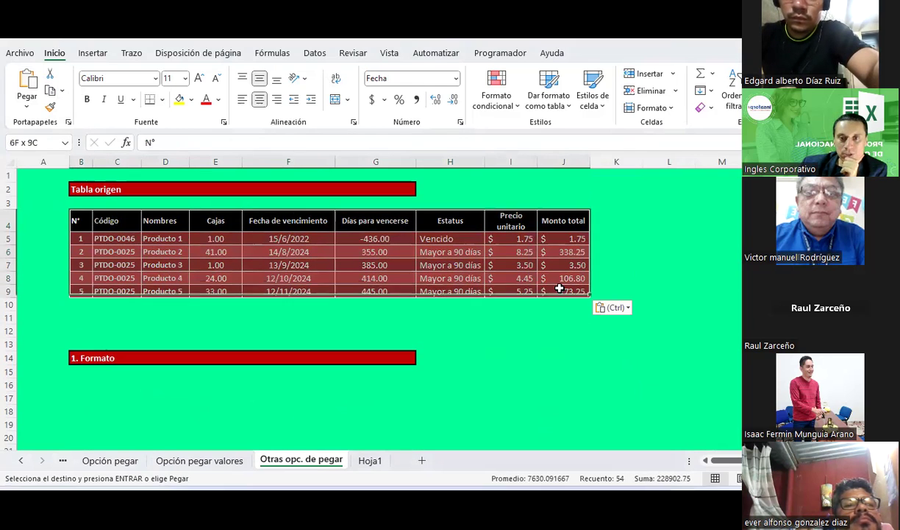
left_click(50, 89)
scroll(99, 249, "down", 2)
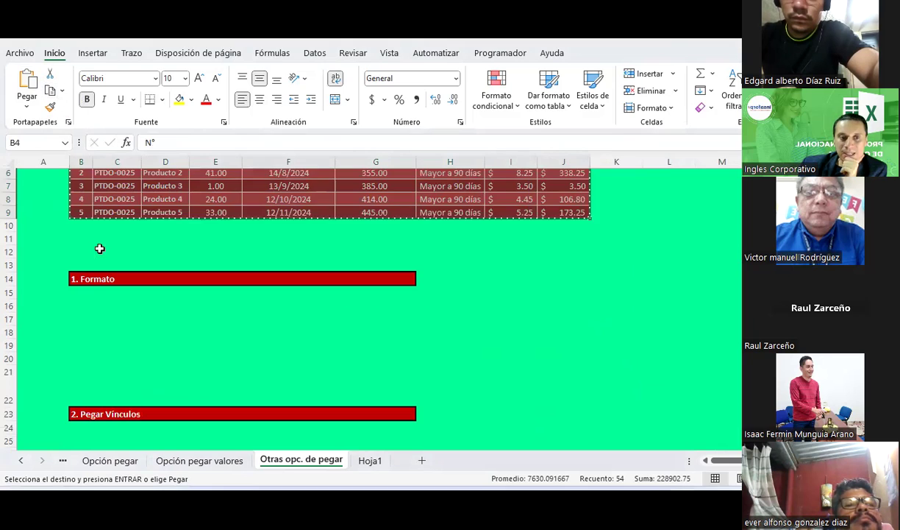
left_click(72, 309)
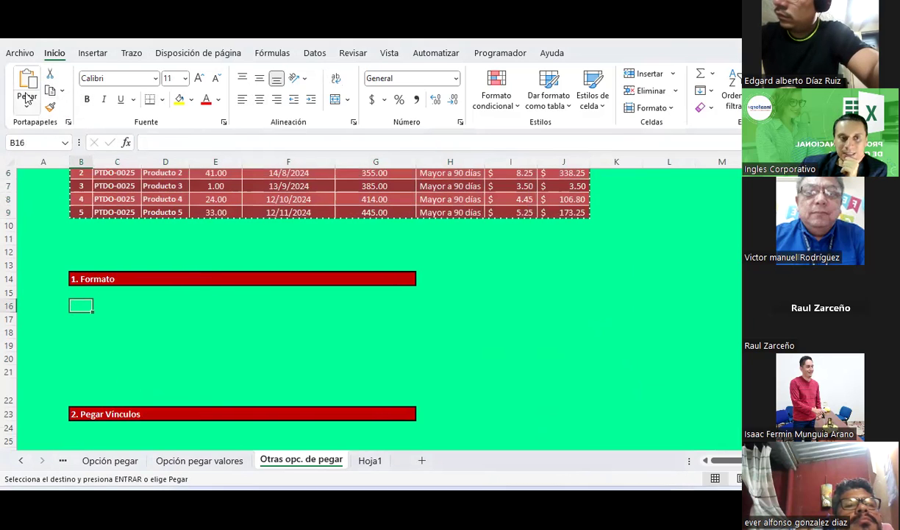
left_click(26, 97)
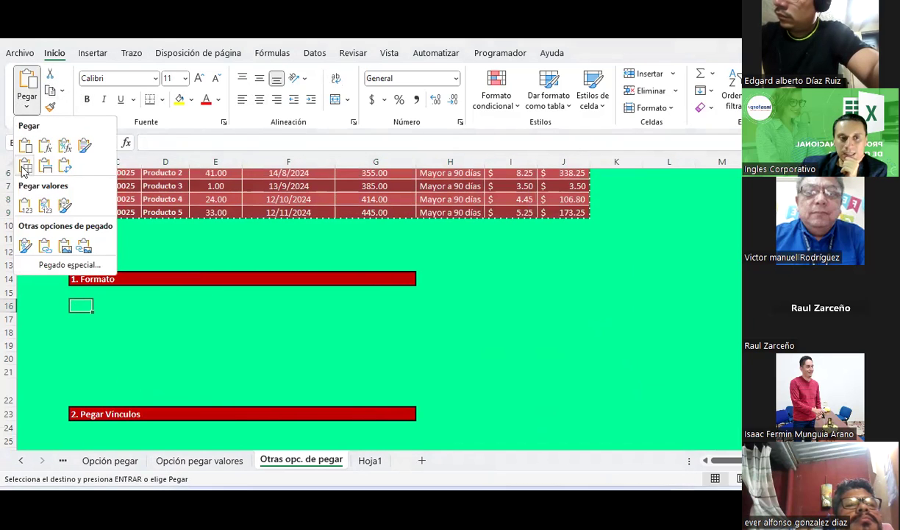
left_click(25, 253)
left_click(362, 346)
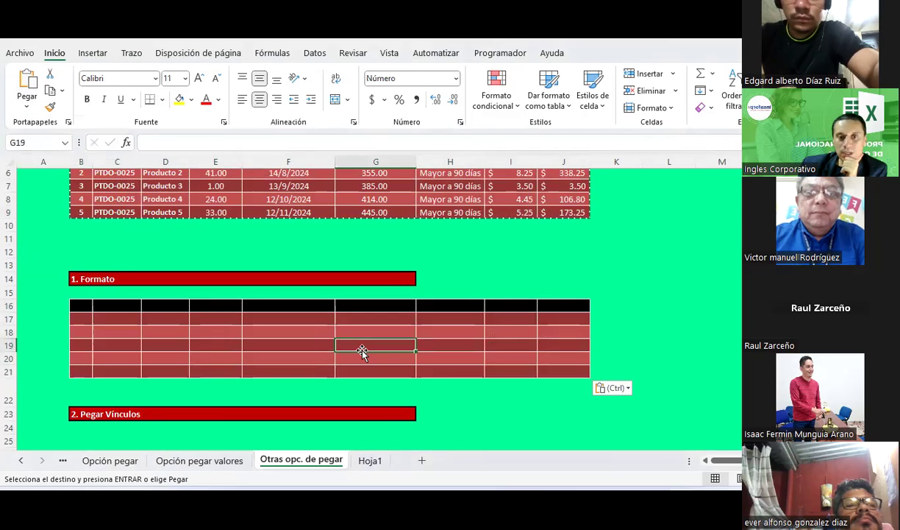
scroll(250, 325, "down", 1)
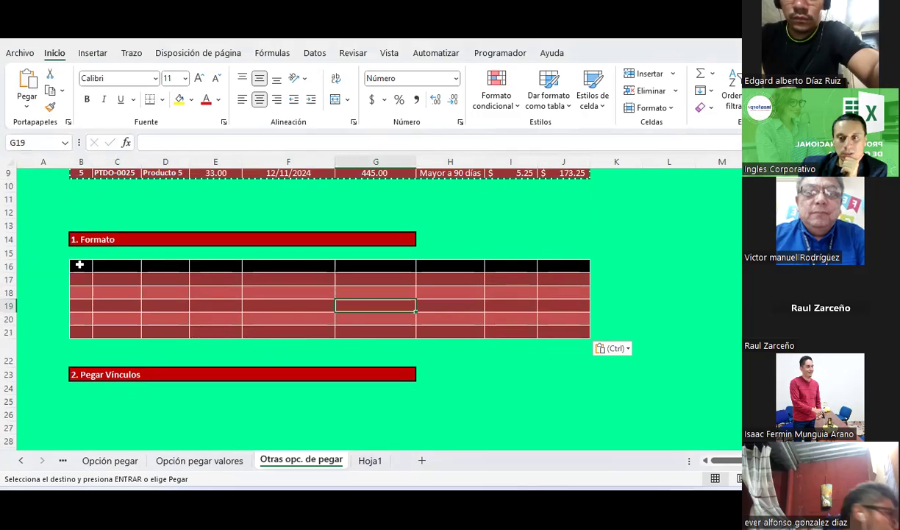
left_click(80, 264)
left_click(85, 280)
left_click(118, 280)
left_click(166, 292)
left_click(220, 279)
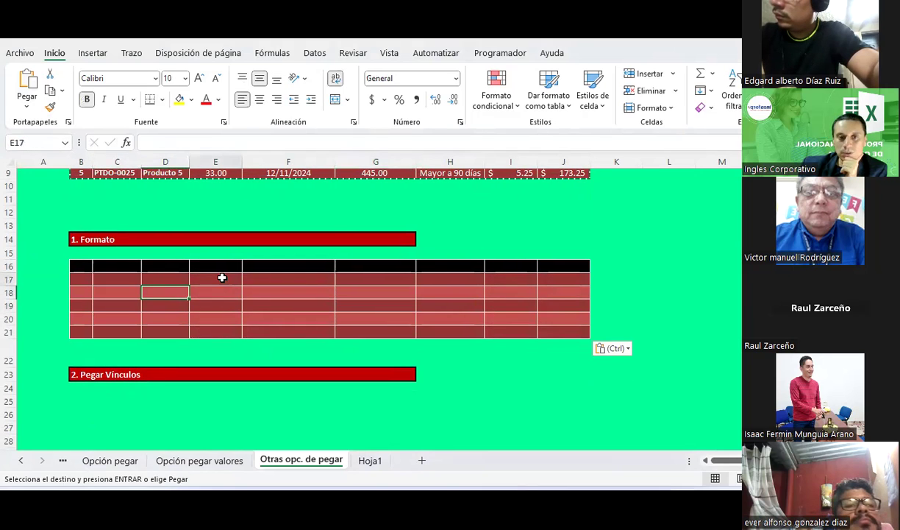
left_click(307, 291)
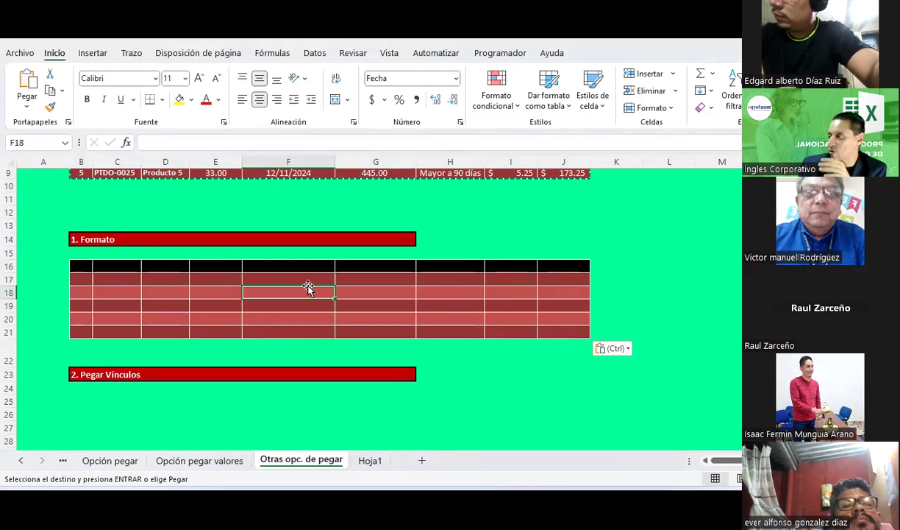
left_click(389, 291)
left_click(434, 294)
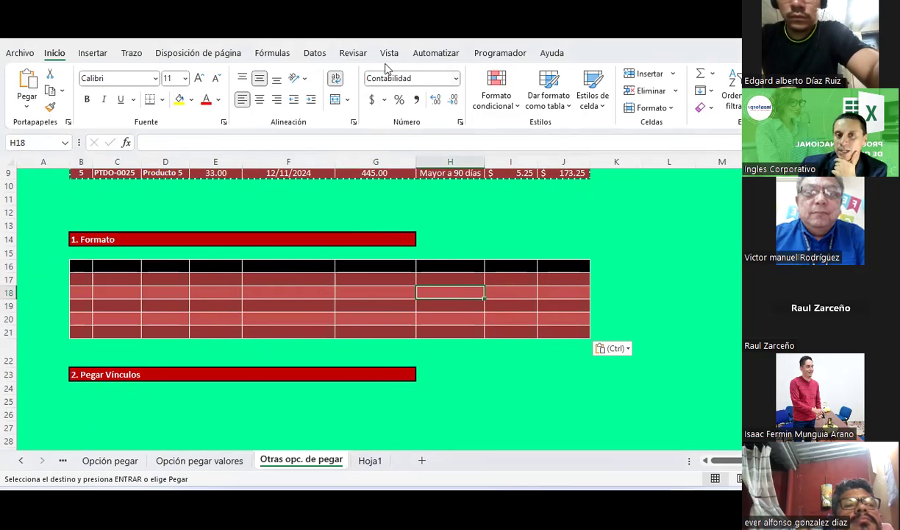
left_click(431, 274)
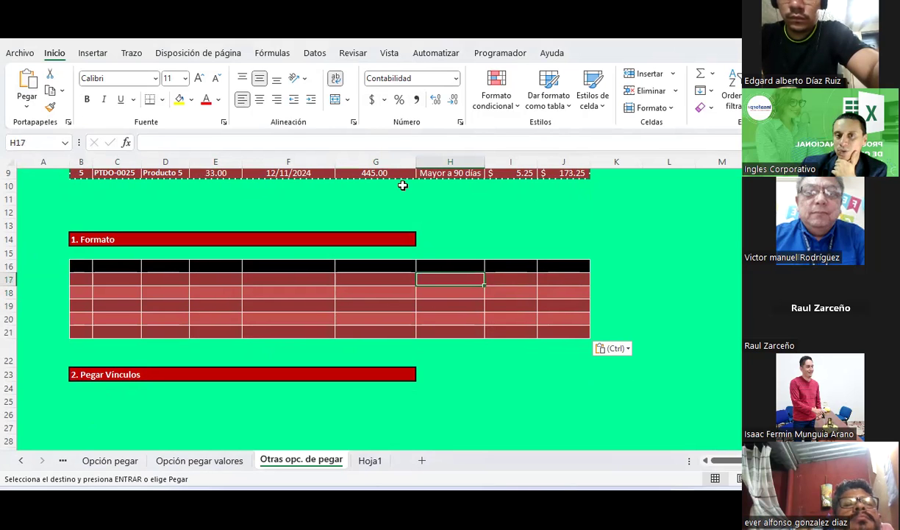
scroll(384, 274, "up", 2)
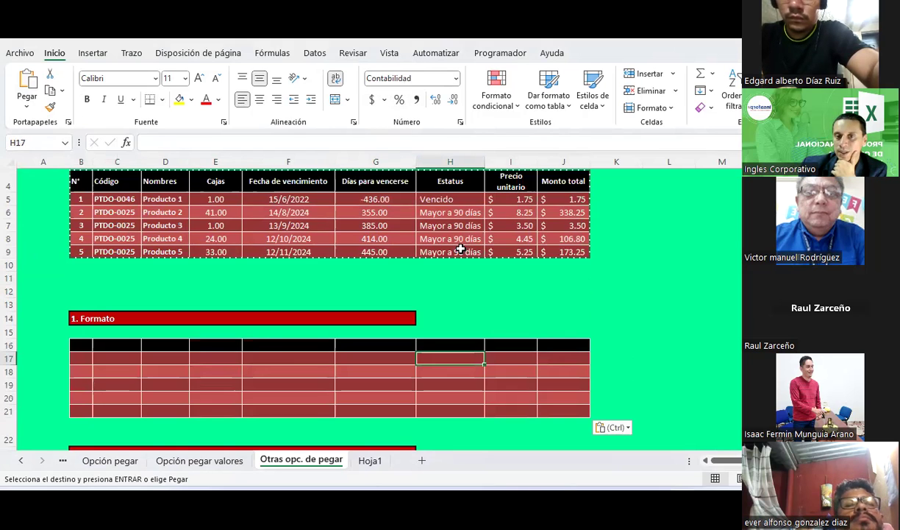
left_click(445, 213)
scroll(455, 378, "down", 1)
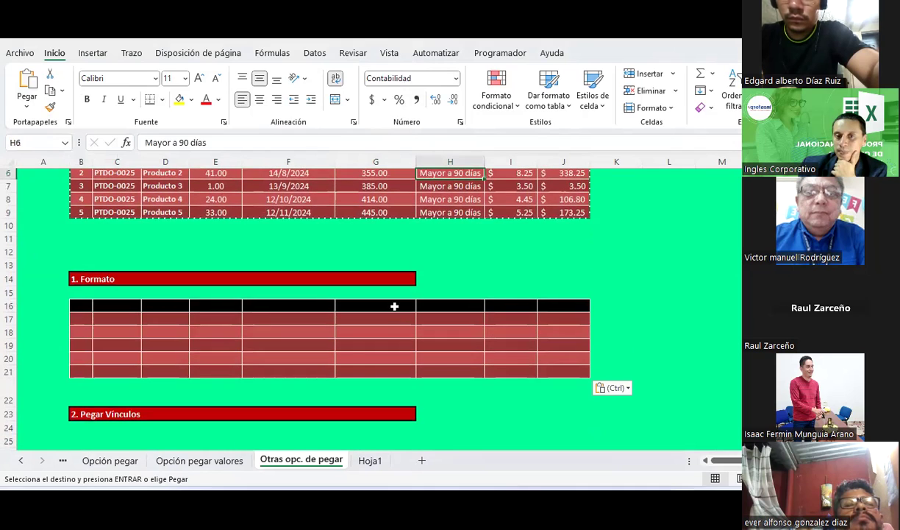
left_click(373, 316)
left_click(384, 198)
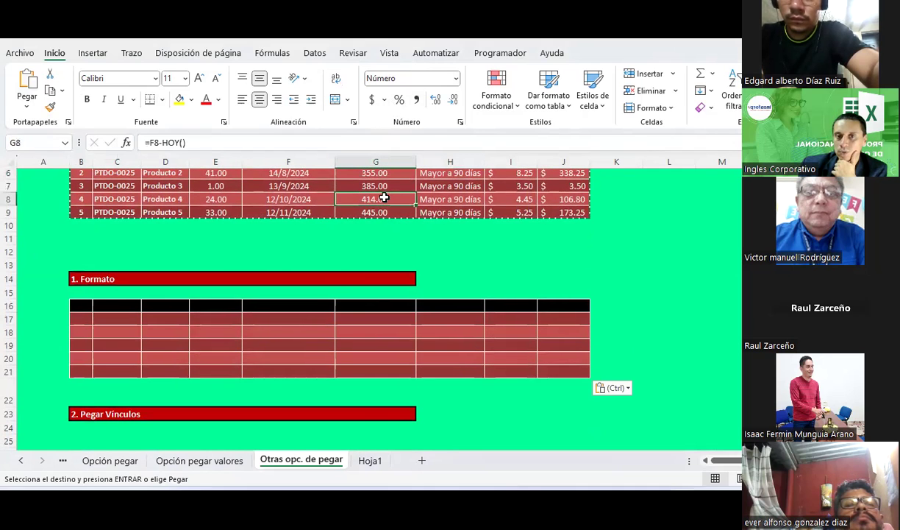
left_click(298, 334)
left_click(287, 210)
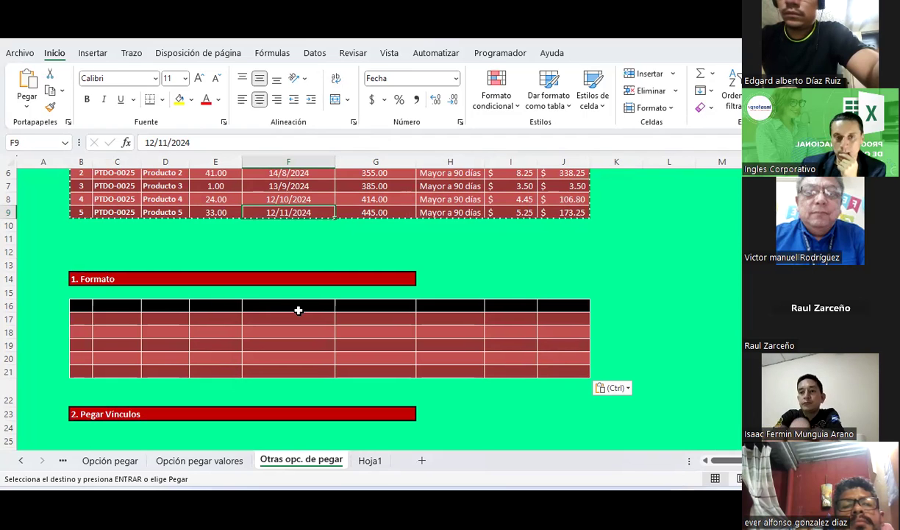
left_click(298, 308)
scroll(298, 310, "down", 3)
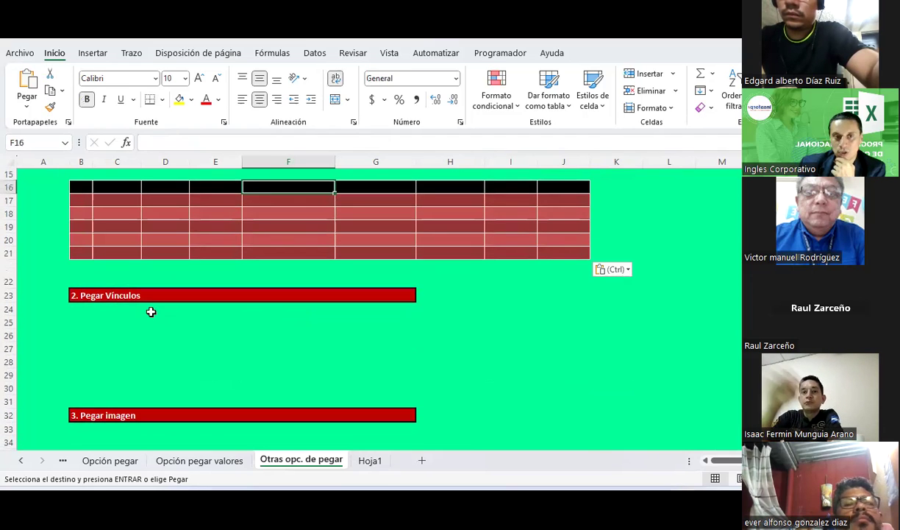
Paste the source product table as links (Pegar vínculo) at B25
scroll(147, 305, "up", 5)
left_click_drag(87, 219, 565, 291)
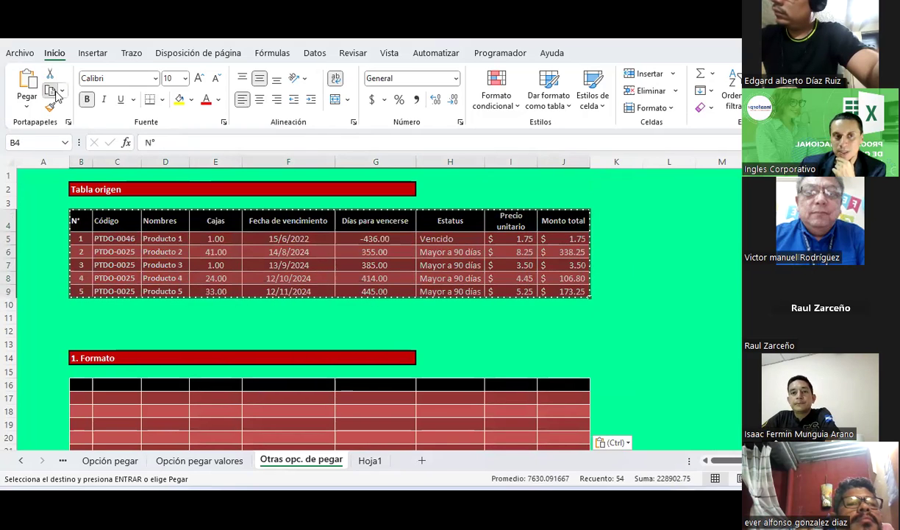
scroll(134, 279, "down", 5)
left_click(79, 319)
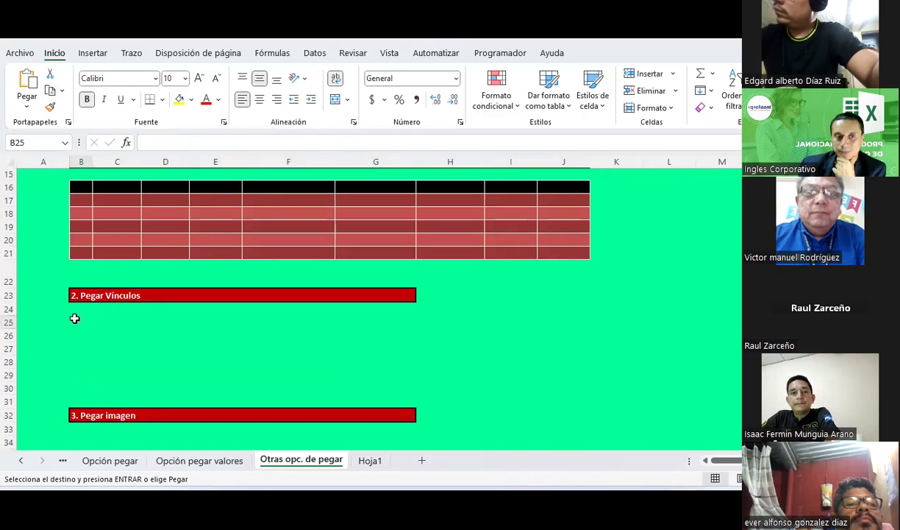
left_click(27, 98)
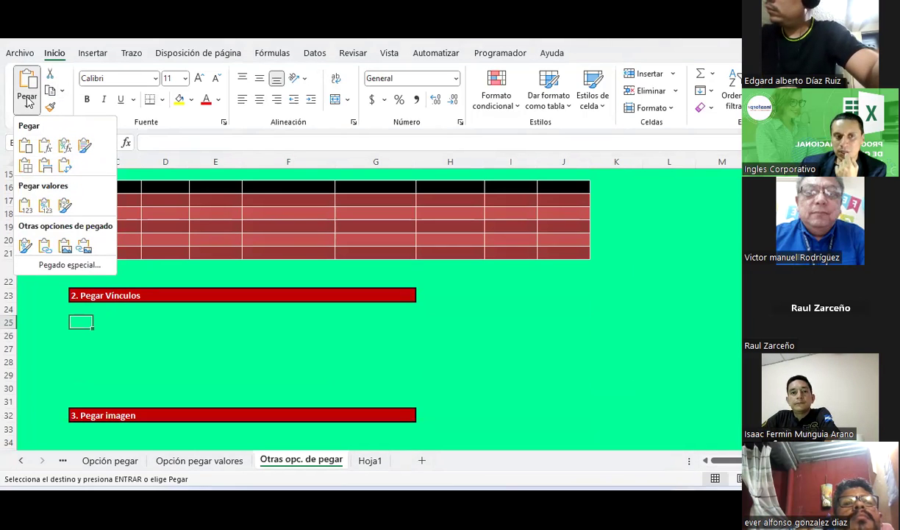
left_click(52, 245)
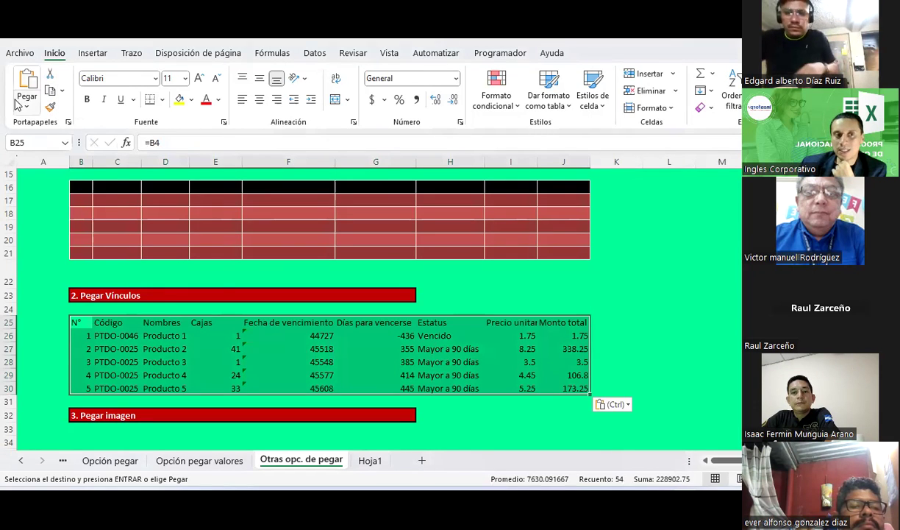
left_click(27, 102)
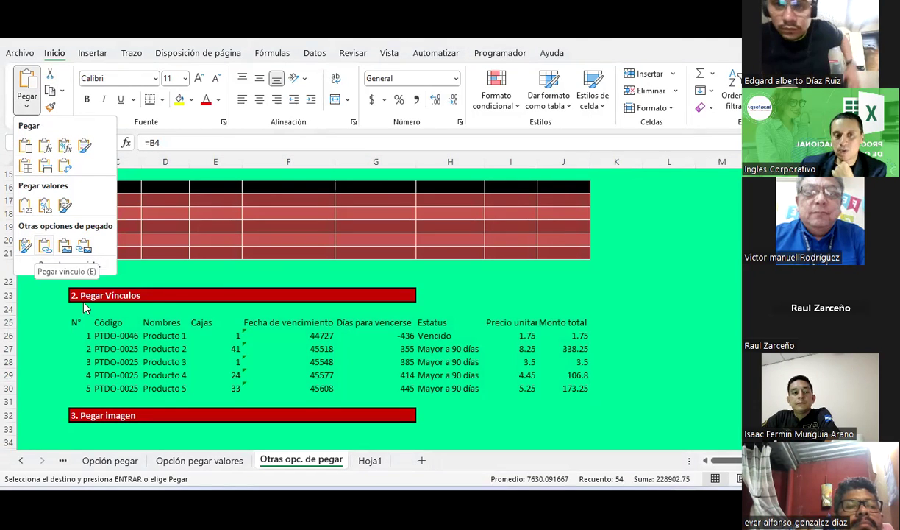
left_click(168, 384)
Centre the linked data rows B26:J30 horizontally and vertically
left_click(120, 335)
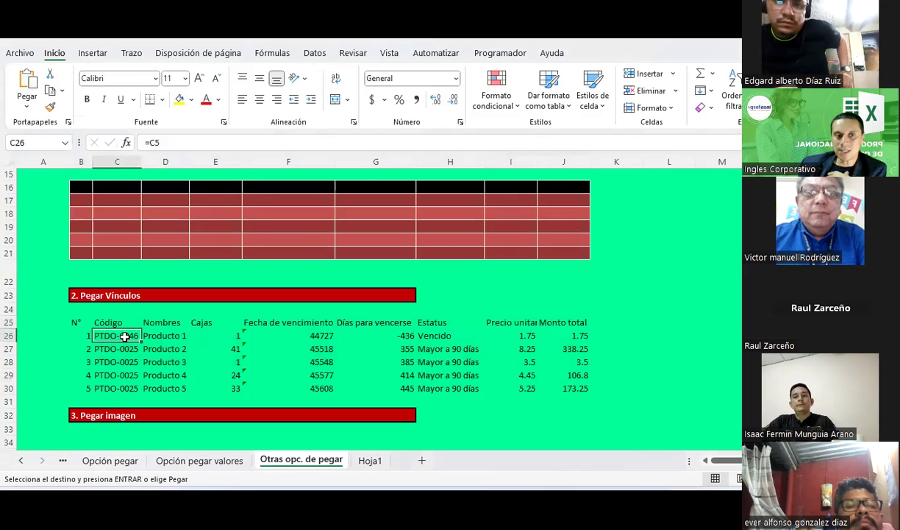
left_click_drag(79, 335, 562, 387)
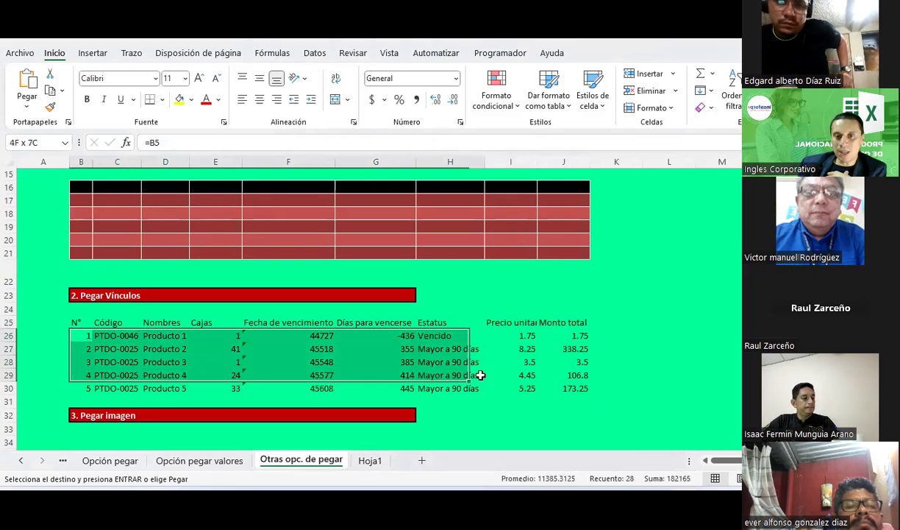
left_click(259, 98)
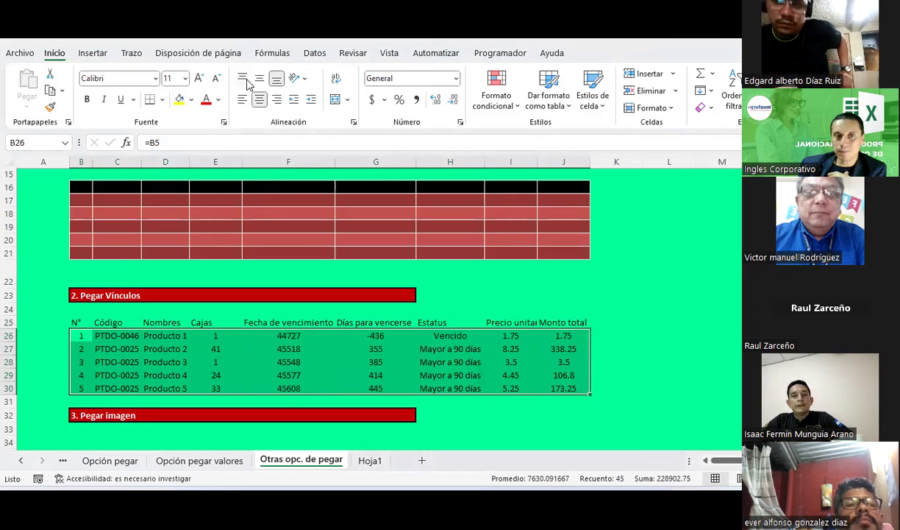
left_click(259, 78)
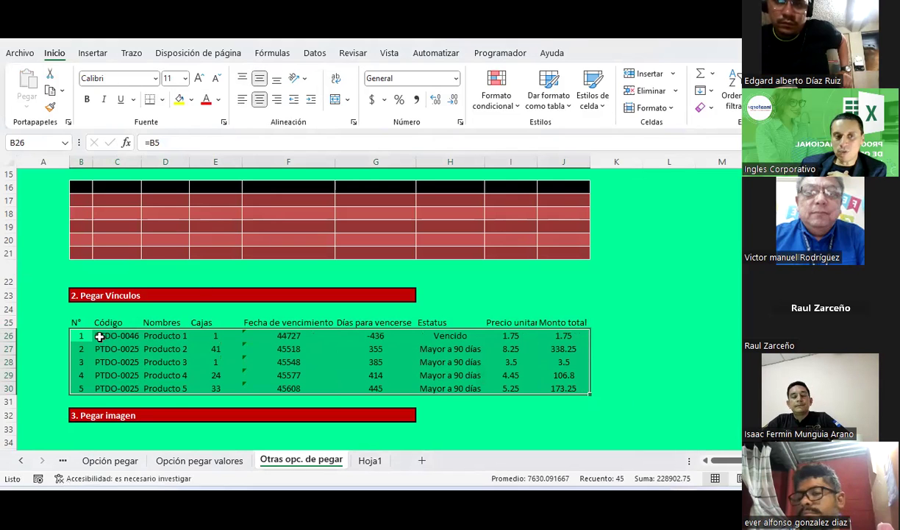
left_click(96, 336)
left_click(83, 337)
Confirm the links point to the source, with C26 reading =C5 (PTDO-0046)
scroll(87, 331, "up", 5)
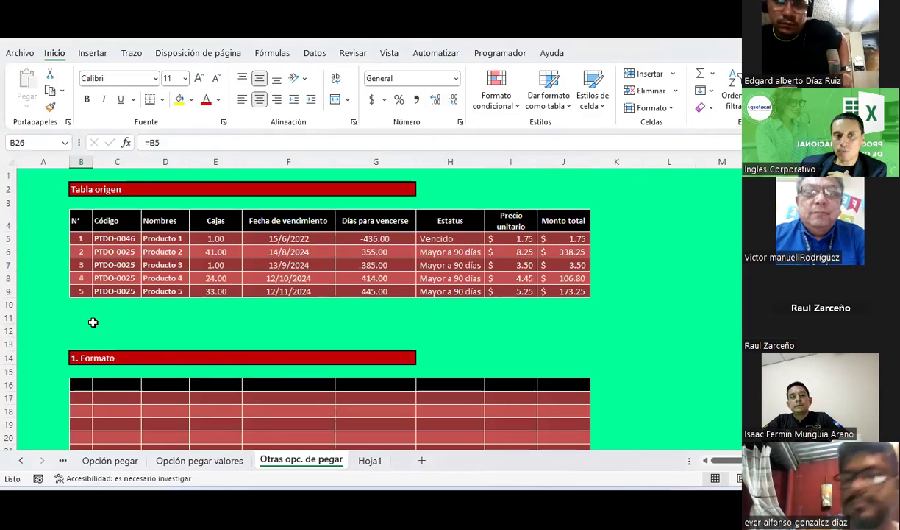
left_click(128, 237)
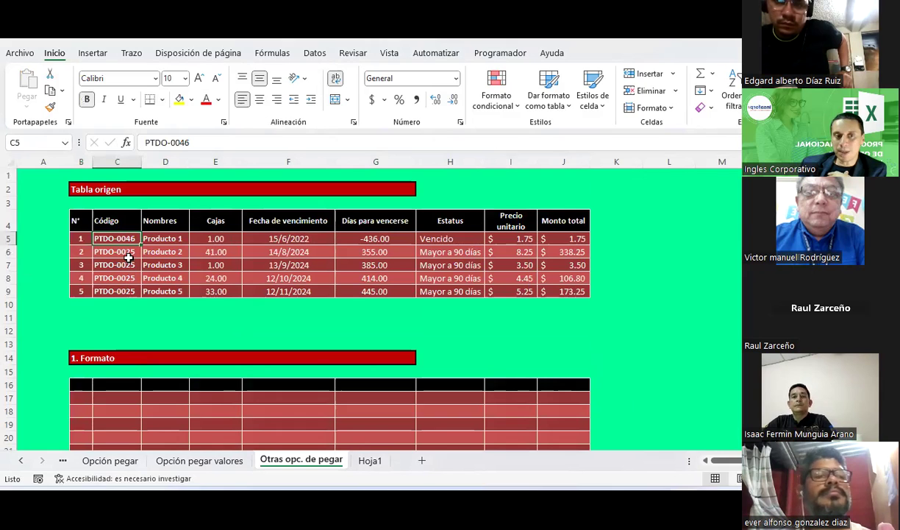
scroll(129, 256, "down", 1)
scroll(126, 256, "up", 1)
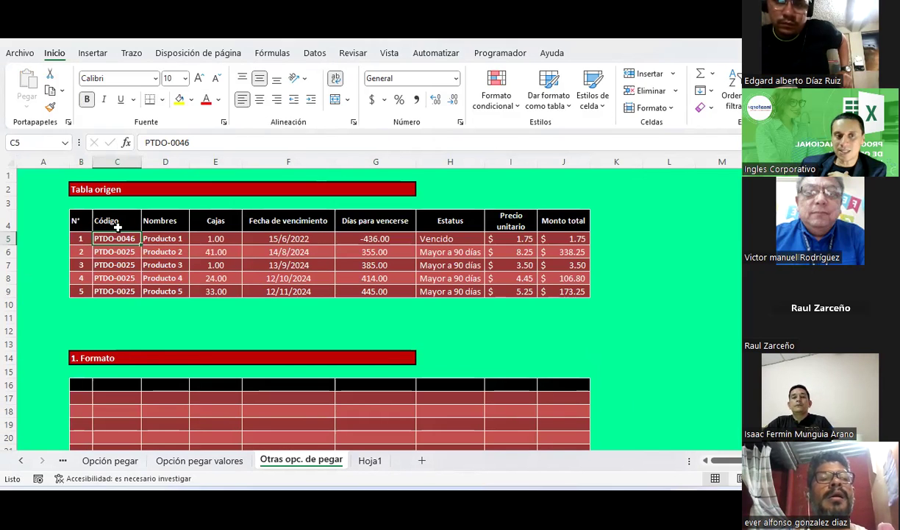
scroll(98, 252, "down", 2)
scroll(176, 338, "down", 3)
left_click(121, 335)
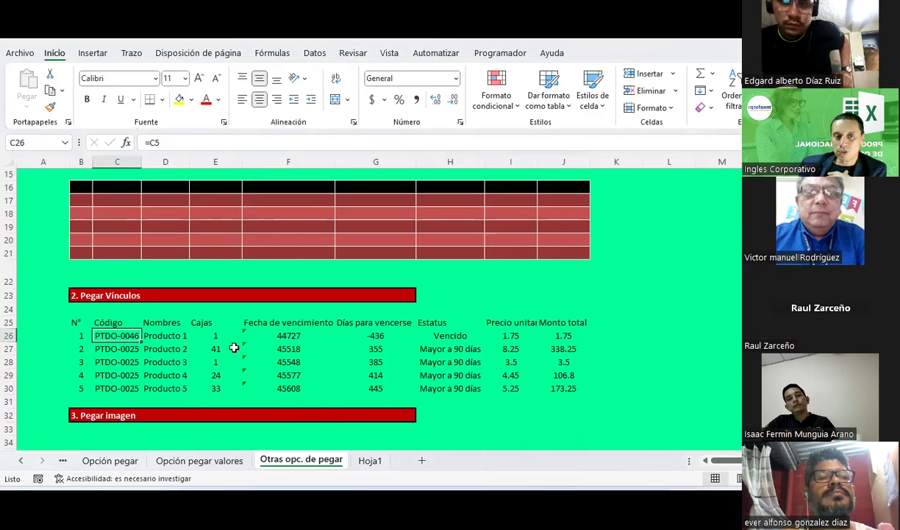
Copy the source product table B4:J9 again
scroll(233, 347, "up", 5)
mouse_move(77, 215)
left_mouse_down()
mouse_move(535, 272)
mouse_move(577, 287)
left_mouse_up()
key("ctrl+c")
Paste the copied product table as links at B16 in the Formato block
scroll(126, 299, "down", 3)
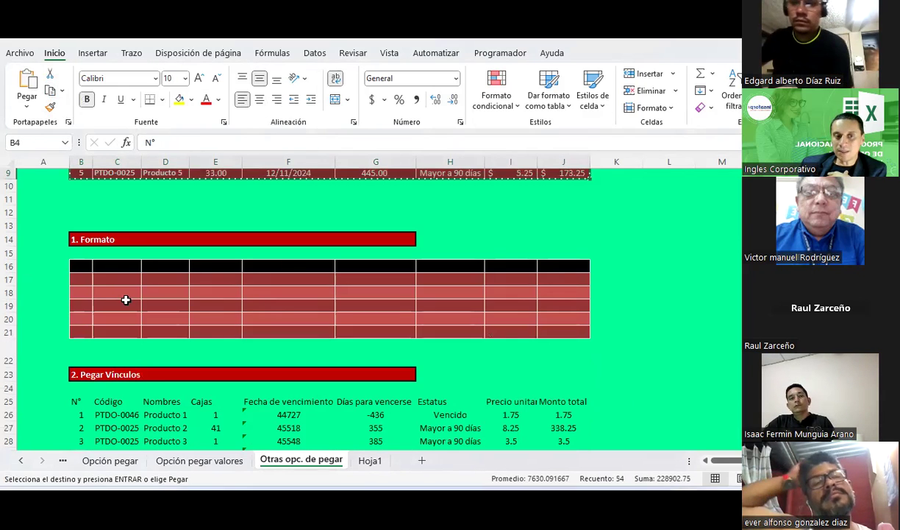
left_click(81, 265)
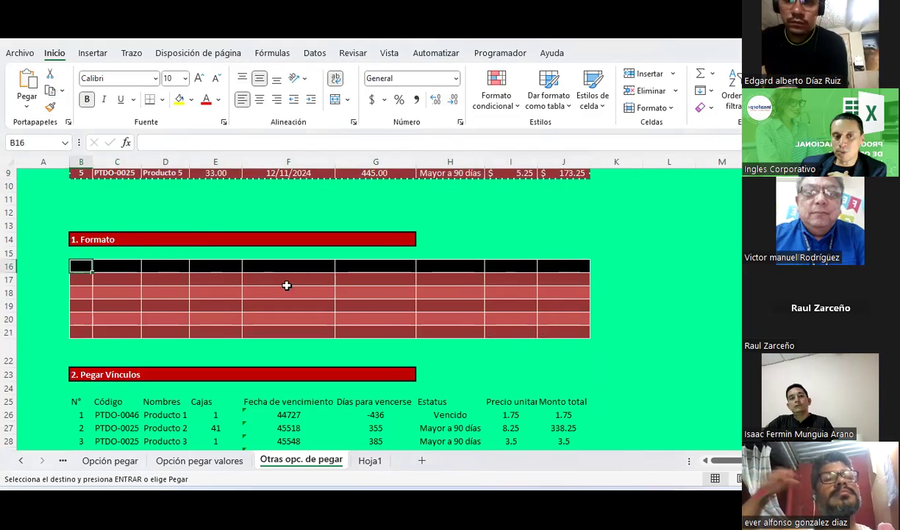
left_click(27, 106)
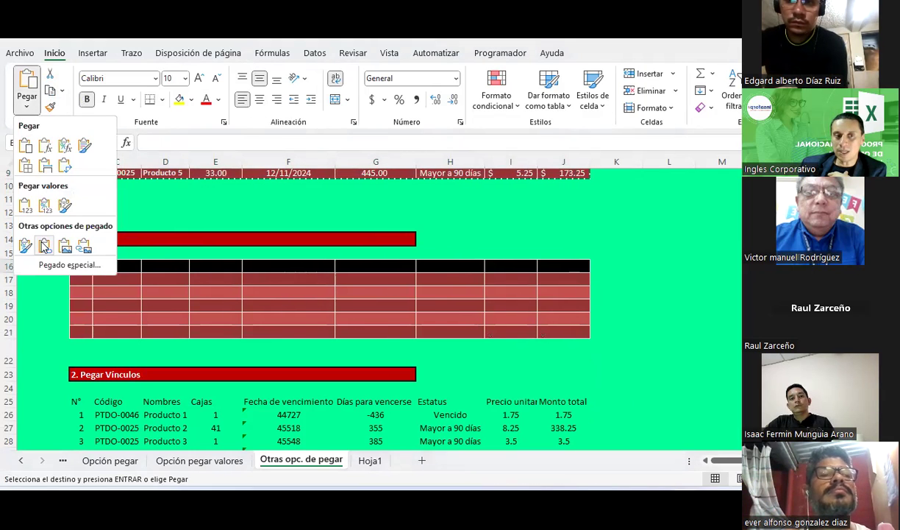
left_click(42, 242)
Check the linked formulas in column F, such as F17 =F5 and F18 =F6
left_click(289, 266)
left_click(288, 305)
left_click(288, 292)
left_click(314, 275)
key("Down")
key("Down")
scroll(318, 316, "up", 2)
left_click(289, 199)
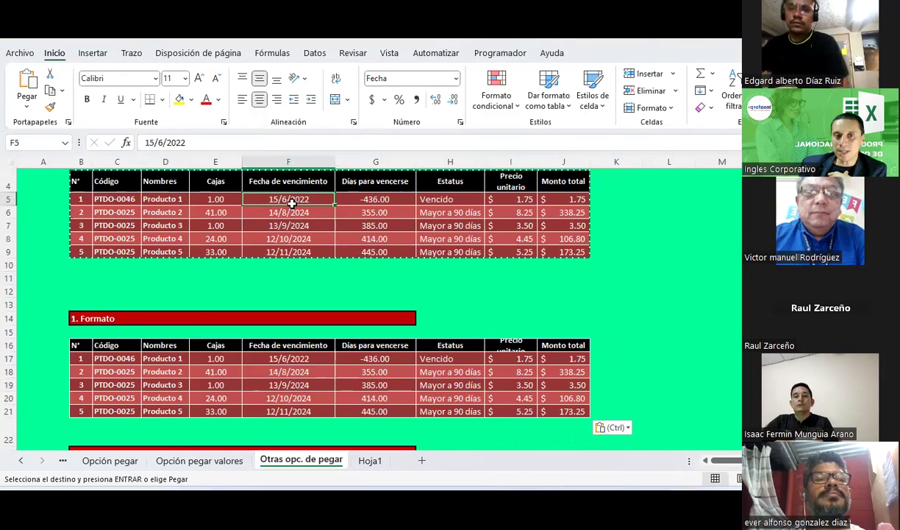
scroll(312, 296, "down", 2)
left_click(296, 293)
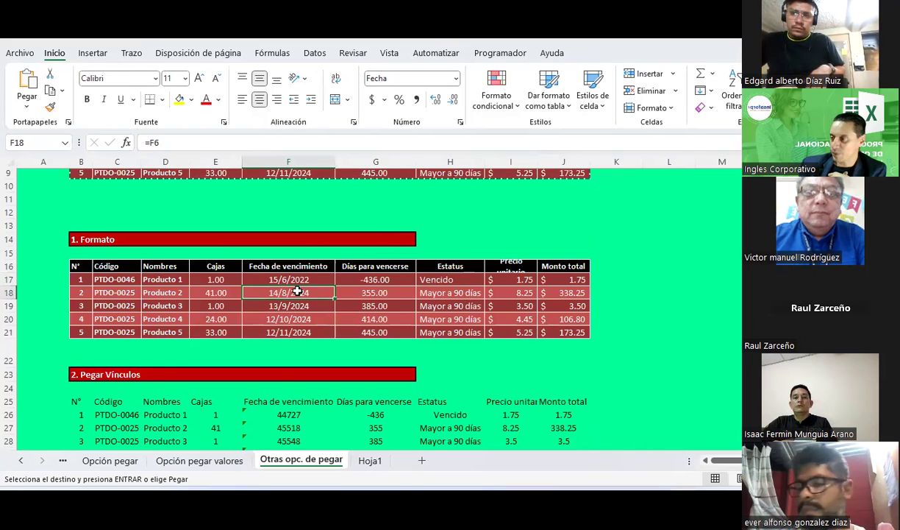
scroll(287, 315, "down", 2)
left_click(278, 335)
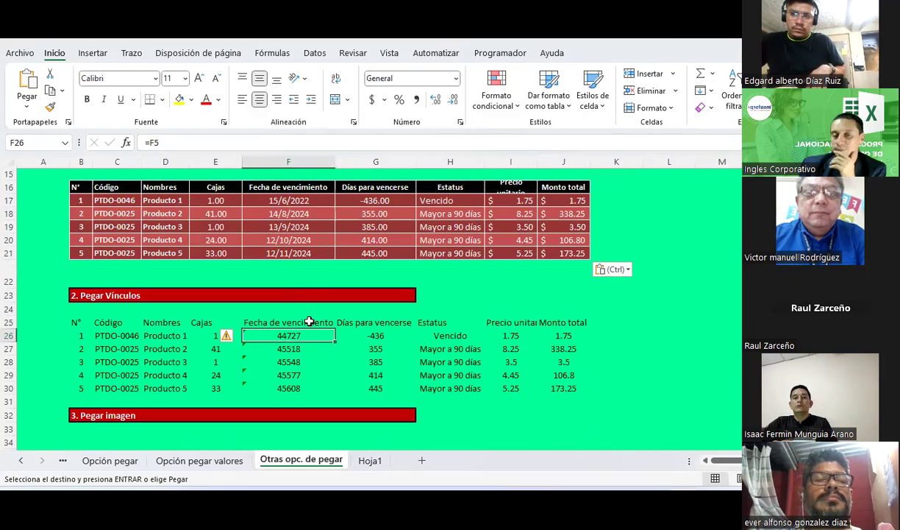
scroll(309, 321, "down", 3)
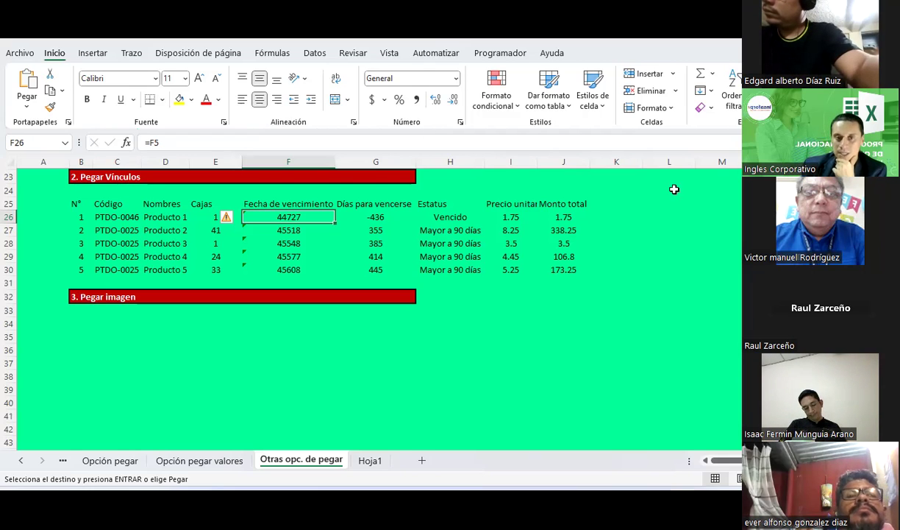
scroll(215, 281, "up", 3)
scroll(216, 282, "up", 2)
scroll(215, 282, "down", 2)
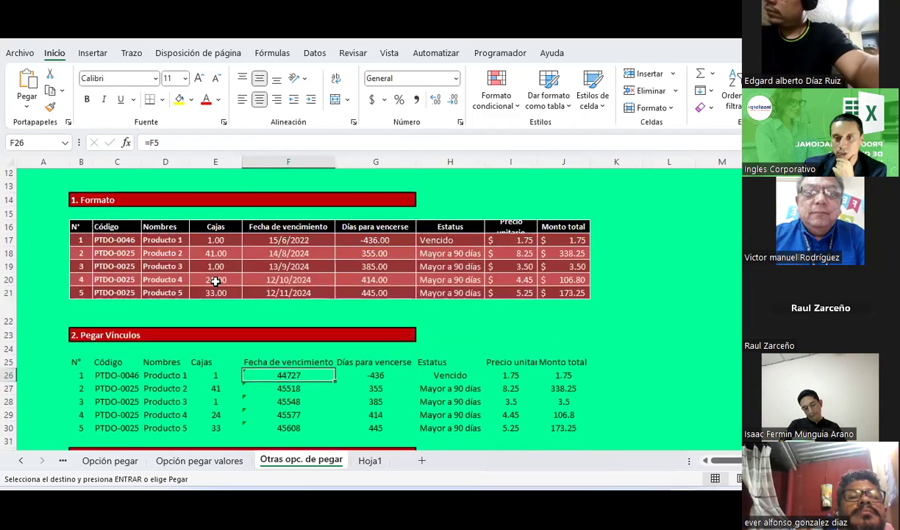
scroll(216, 281, "up", 1)
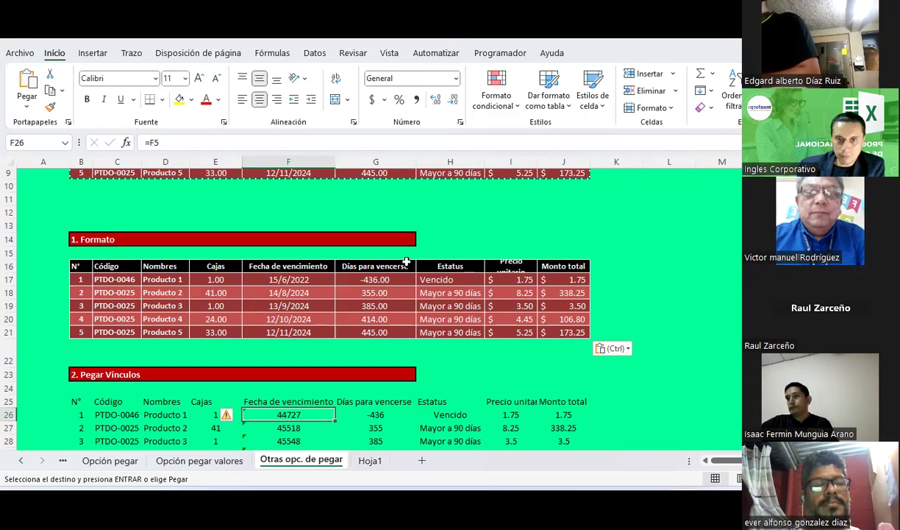
Reselect the source product table and paste it as a picture at B34
scroll(544, 338, "up", 3)
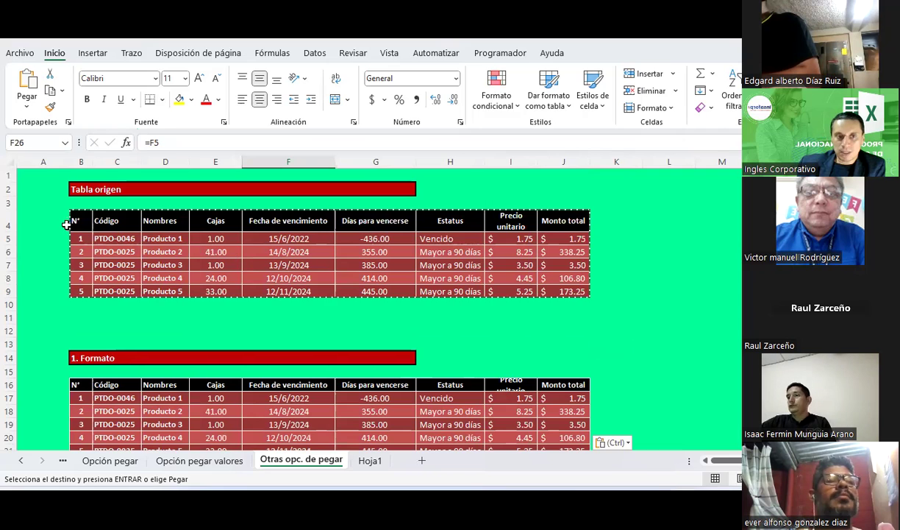
left_click_drag(75, 221, 570, 291)
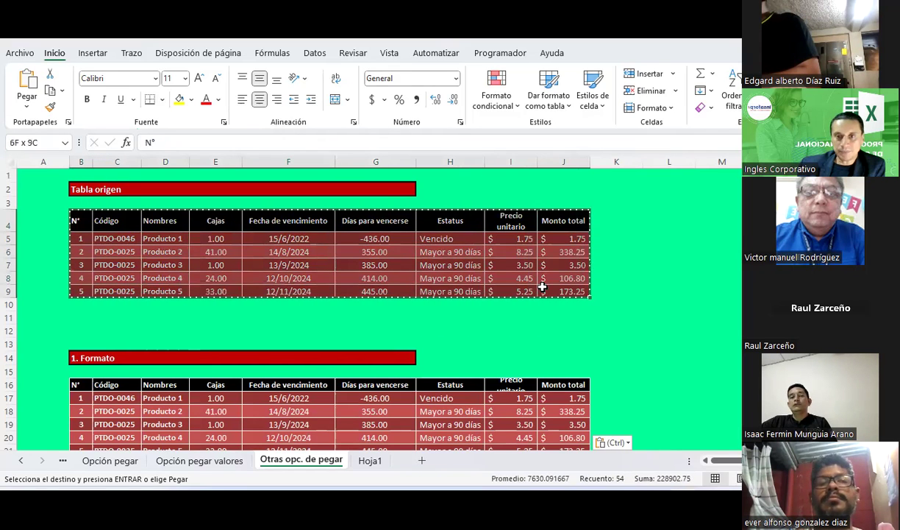
scroll(230, 301, "down", 3)
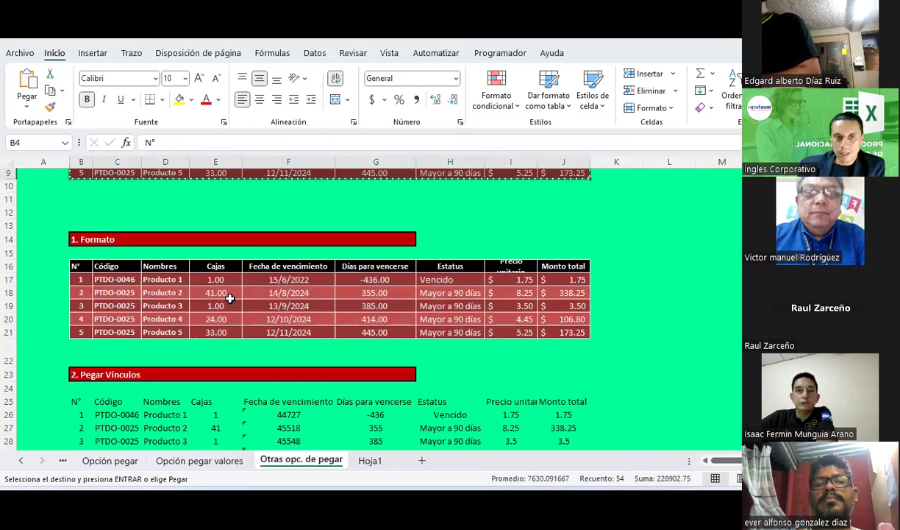
scroll(230, 298, "down", 4)
left_click(80, 325)
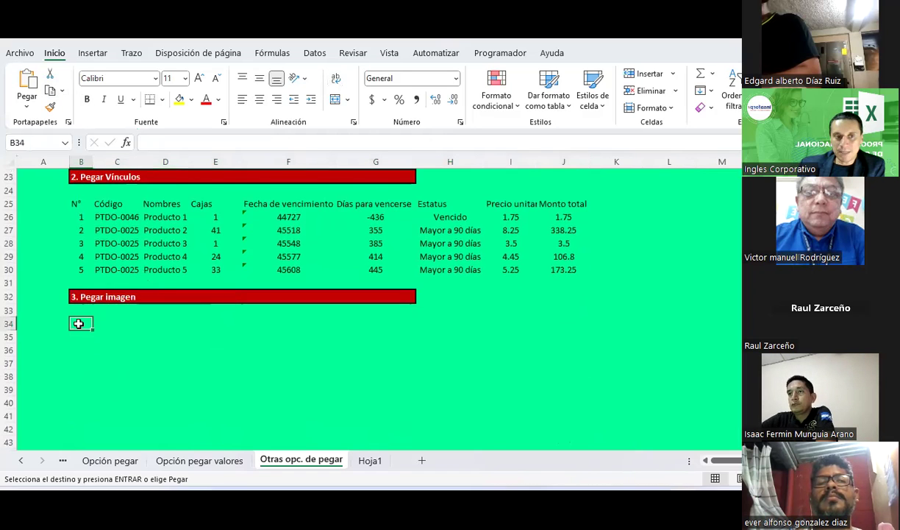
left_click(25, 102)
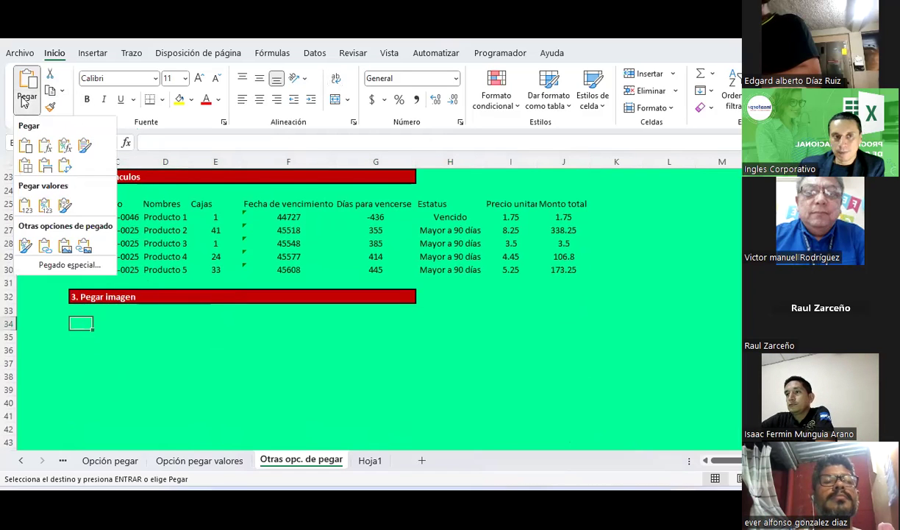
left_click(65, 247)
Enlarge the pasted table picture so it covers rows 34–41
scroll(501, 368, "down", 2)
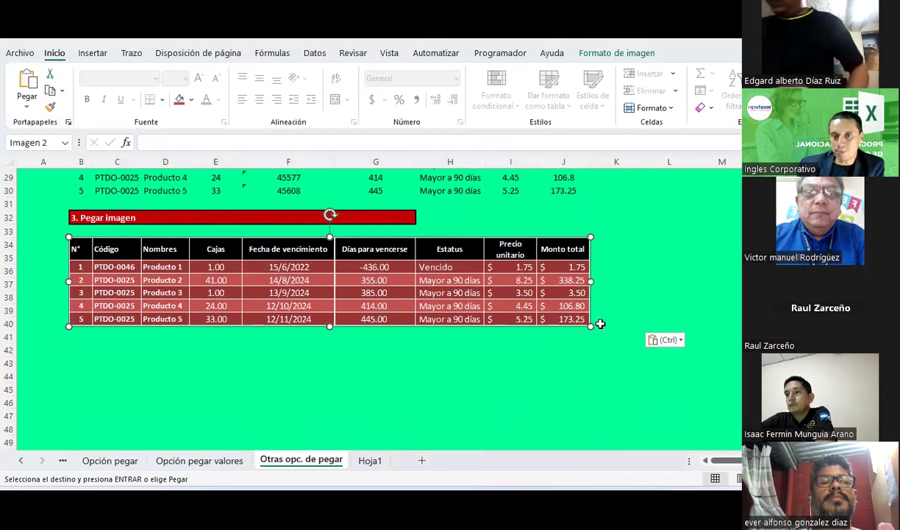
left_click_drag(590, 325, 721, 348)
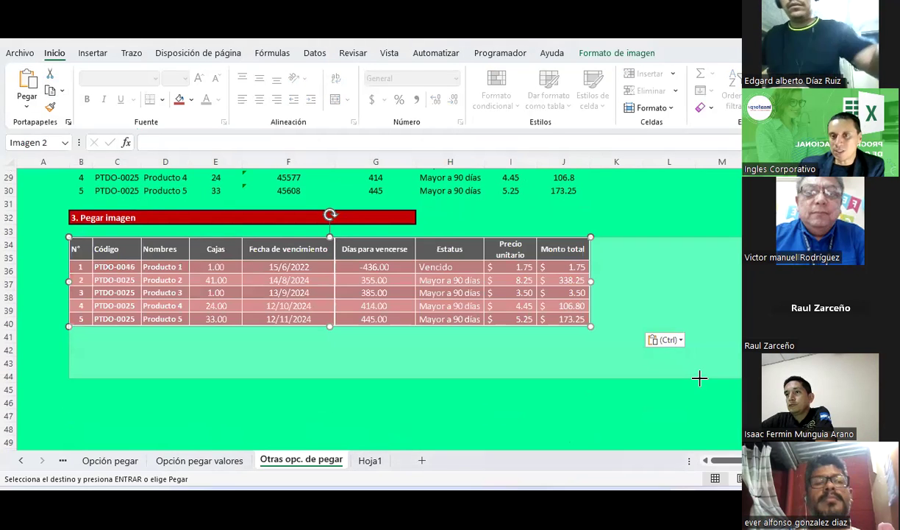
left_click(569, 434)
left_click(531, 318)
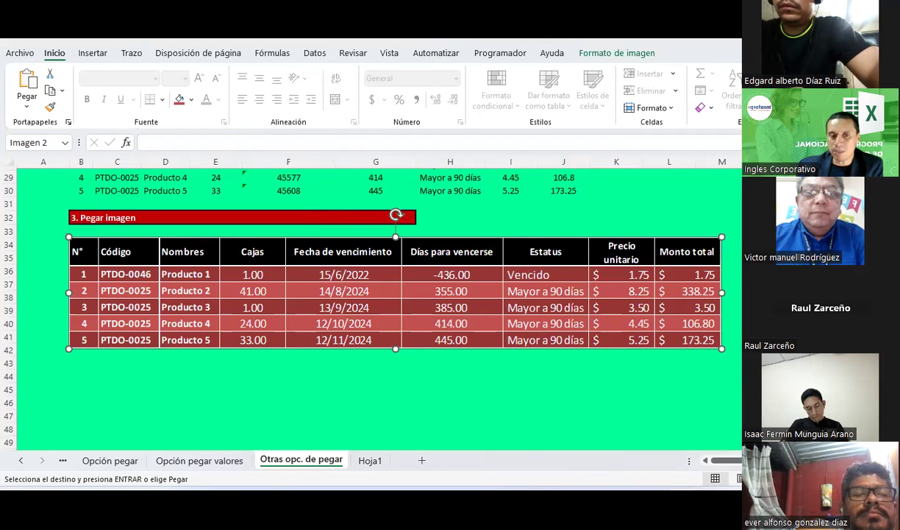
key("super")
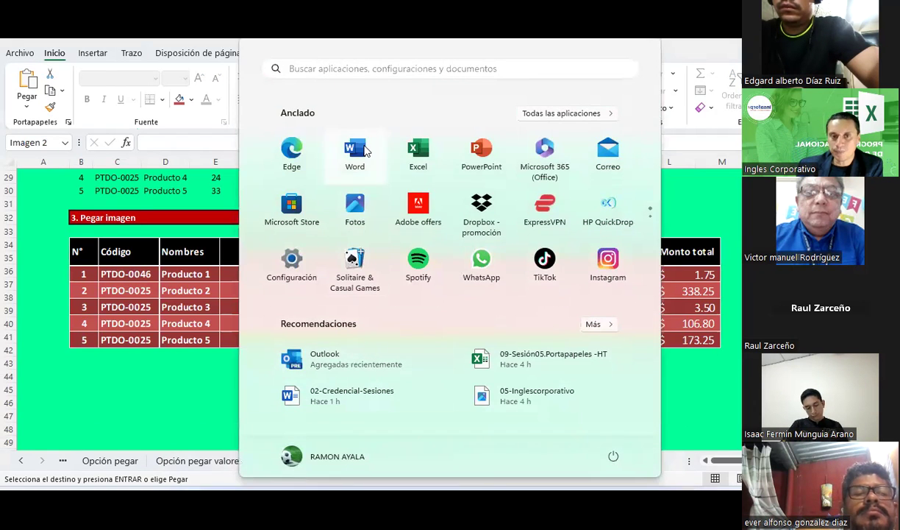
Launch Word and paste the product table as a picture into a new blank document
left_click(309, 210)
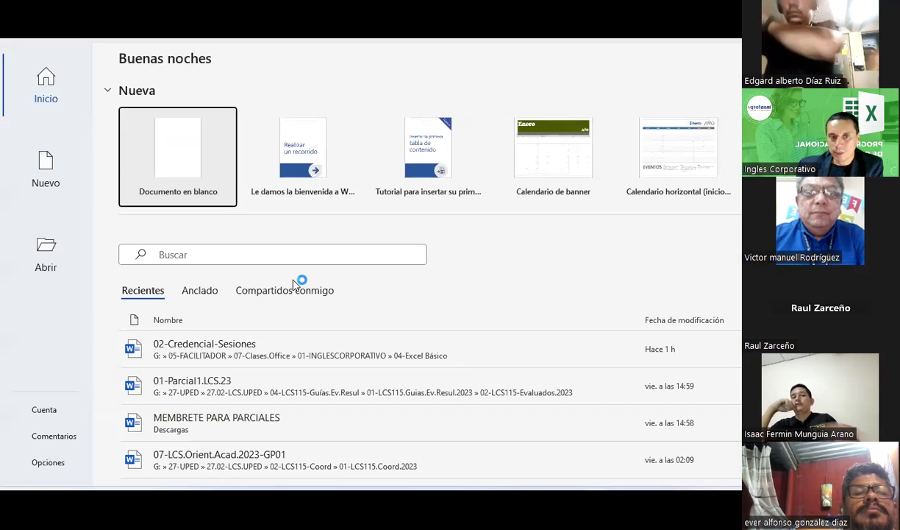
left_click(202, 184)
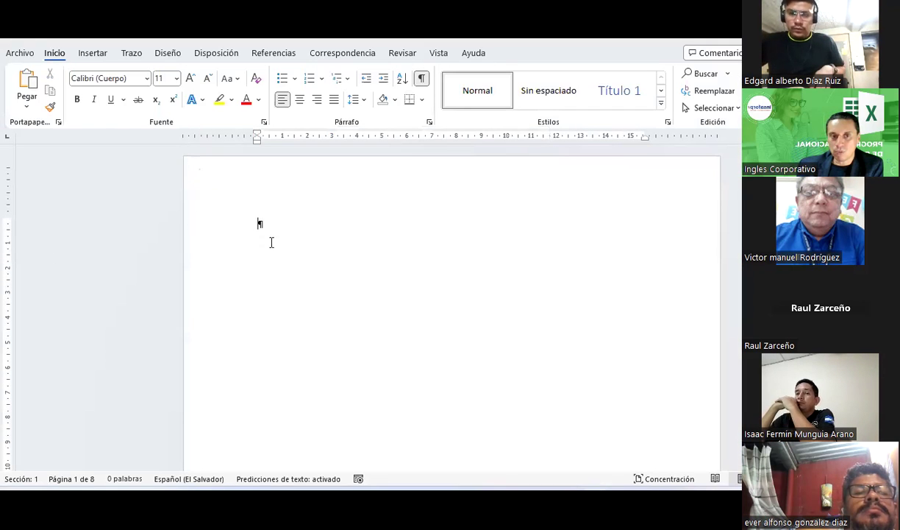
left_click(17, 108)
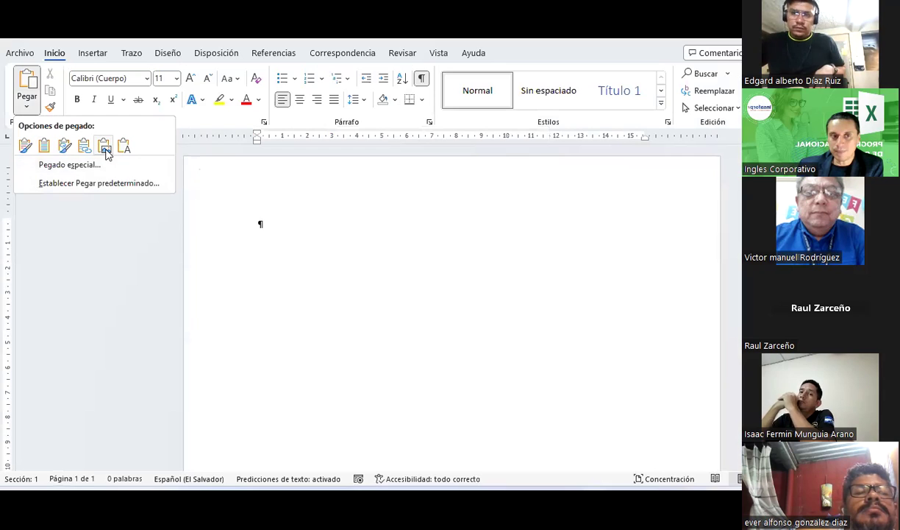
left_click(104, 145)
left_click(527, 267)
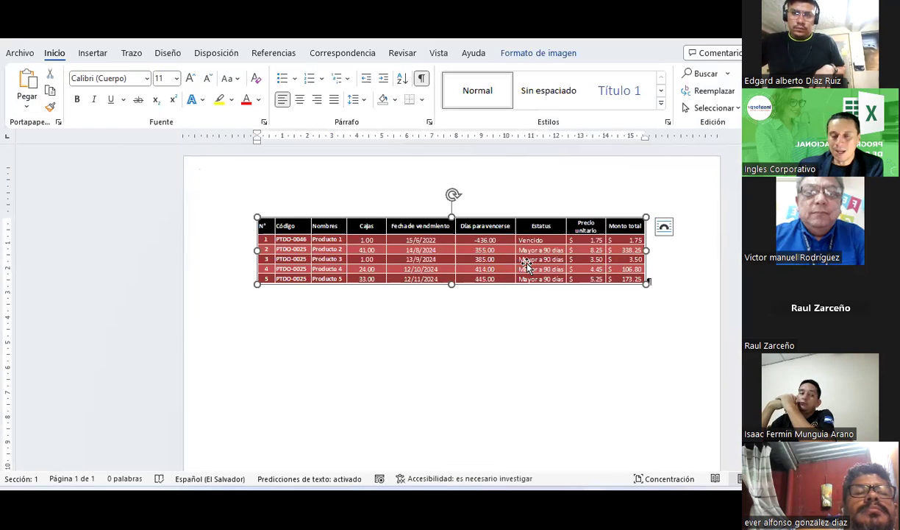
key("ctrl+z")
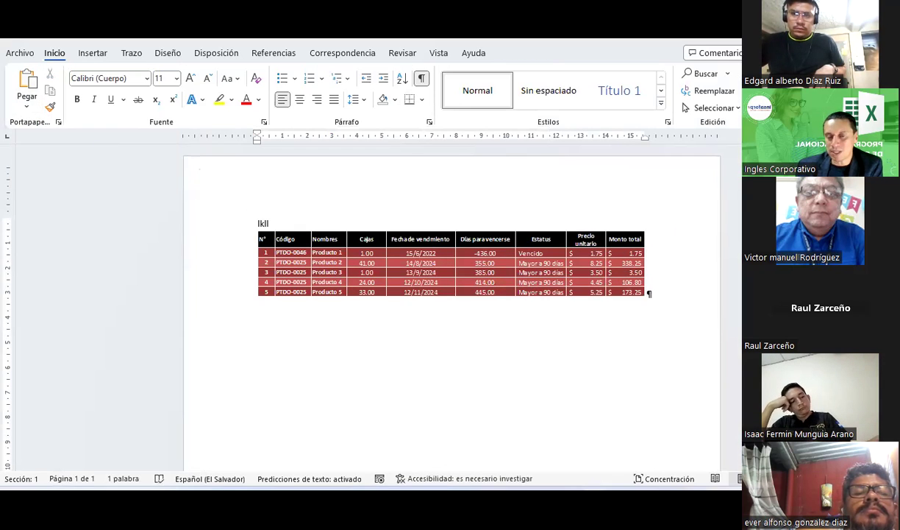
left_click(454, 258)
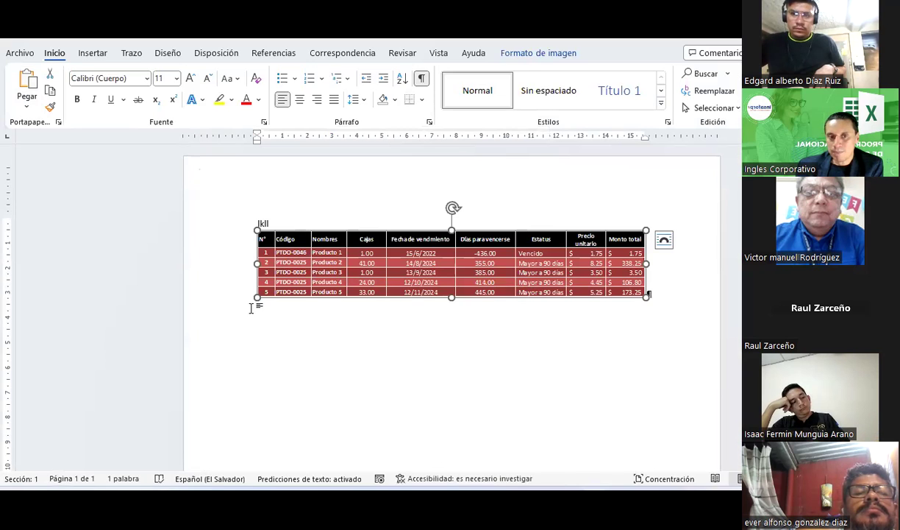
left_click(654, 299)
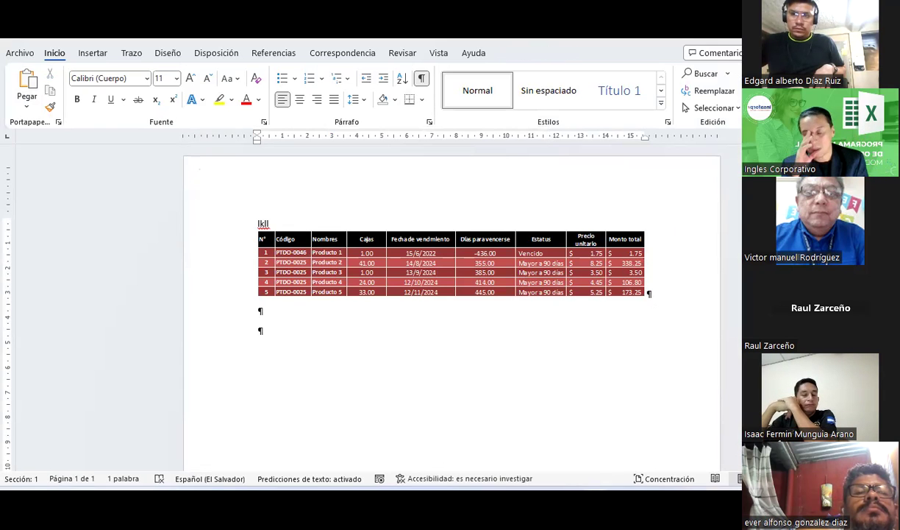
Copy B4:J9 again in Excel and paste it below in Word as an editable table
key("alt+Tab")
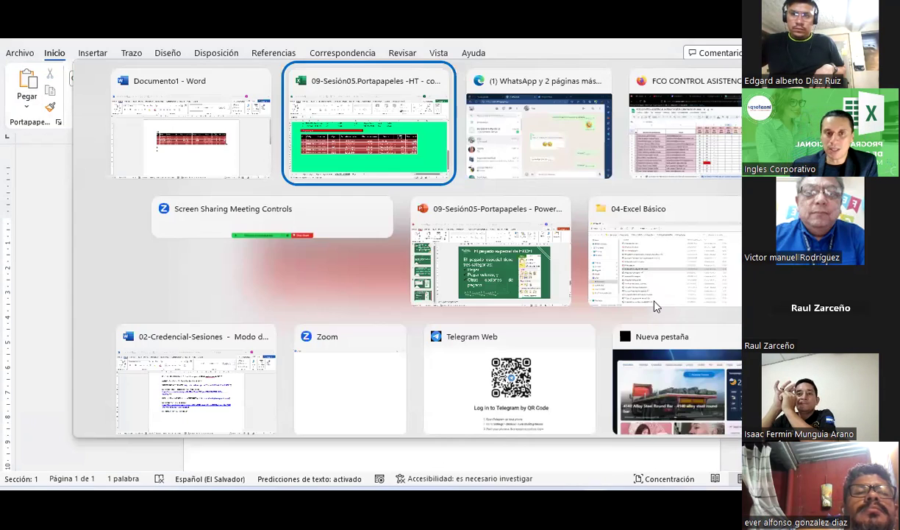
scroll(94, 248, "up", 1)
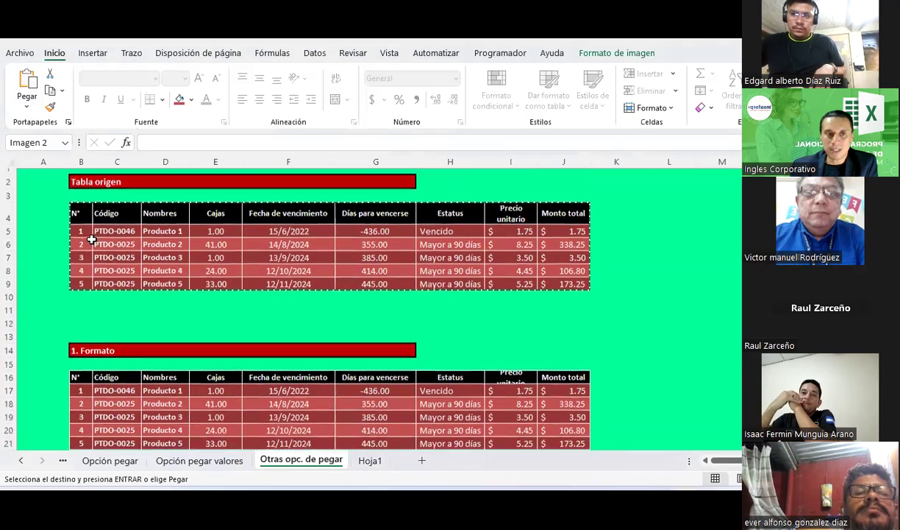
left_click_drag(77, 220, 572, 302)
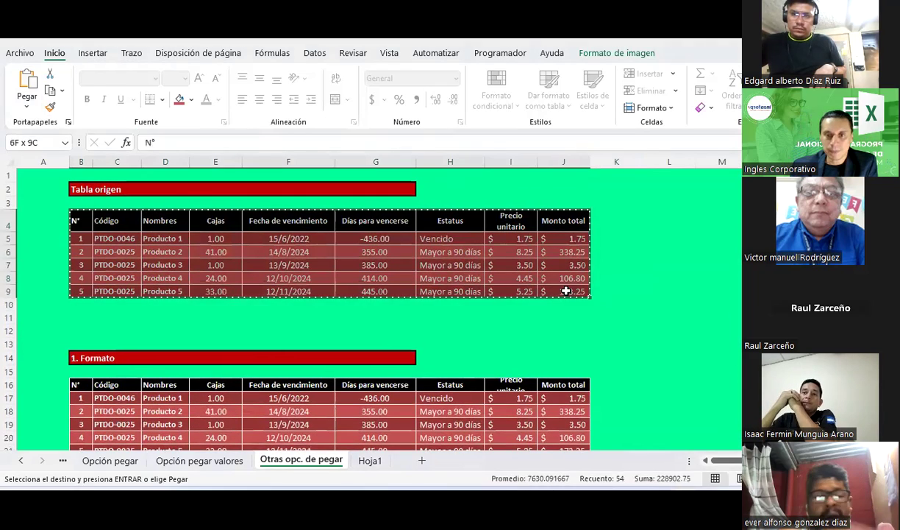
key("alt+Tab")
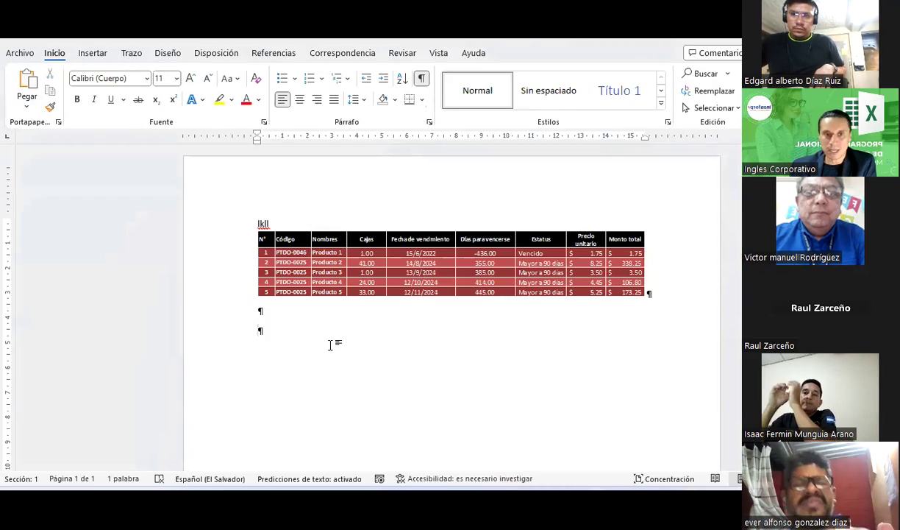
key("ctrl+v")
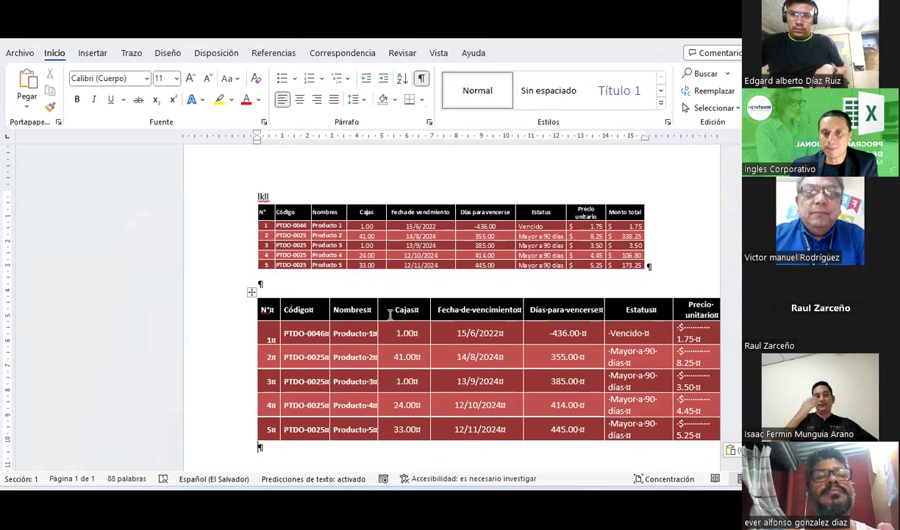
Apply Autoajustar a la ventana to the second Word table so all columns fit the page
left_click(252, 292)
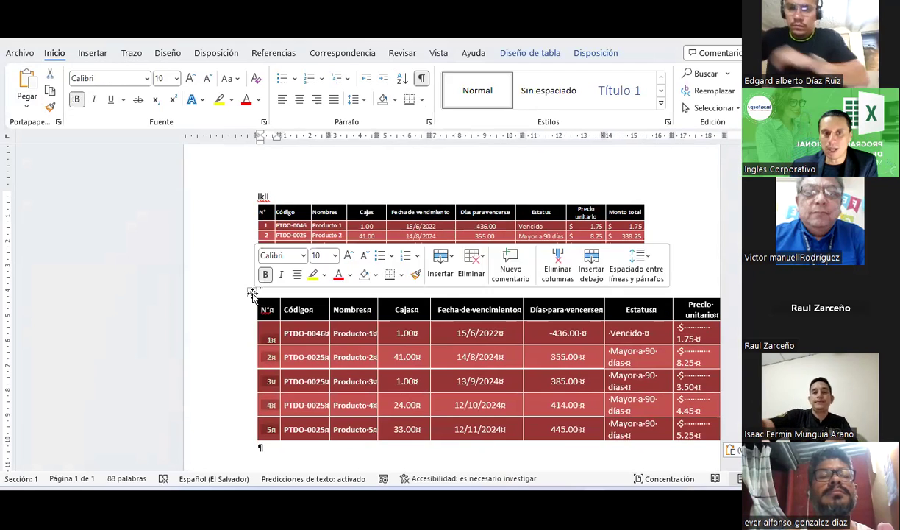
left_click(595, 54)
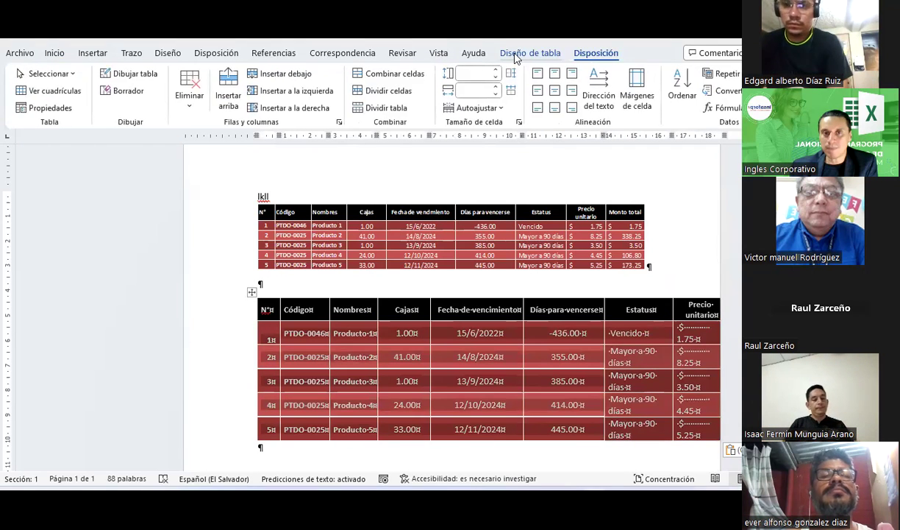
left_click(530, 53)
left_click(595, 53)
left_click(480, 110)
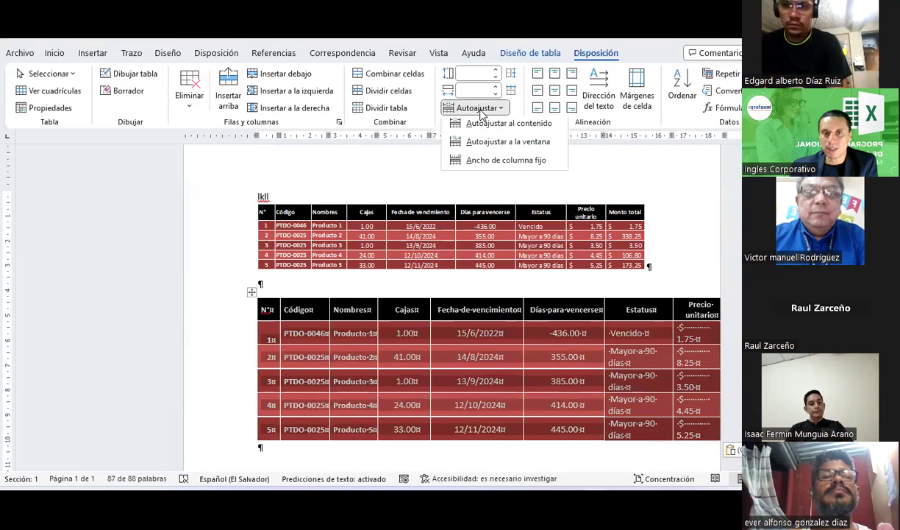
left_click(483, 145)
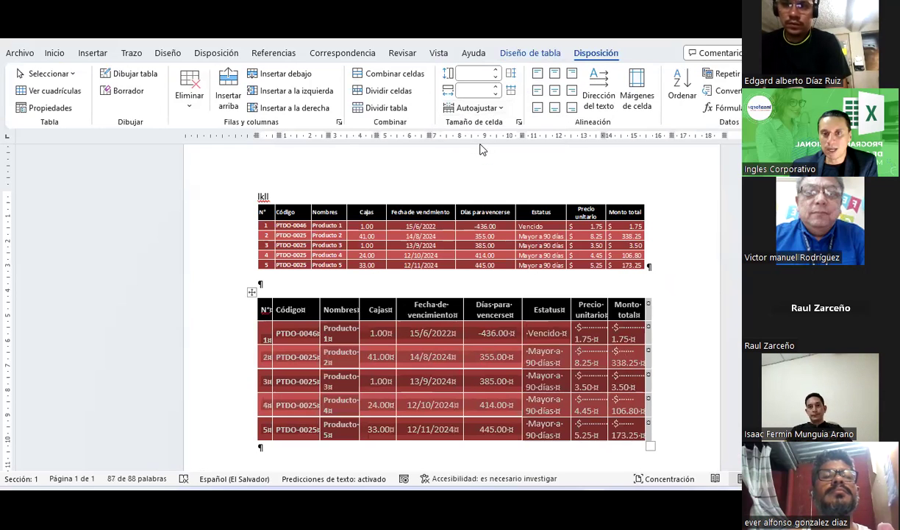
left_click(356, 357)
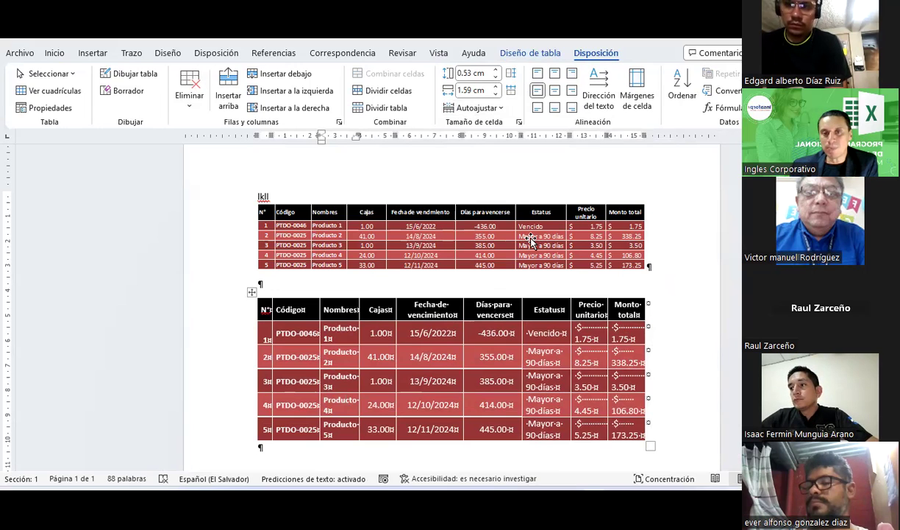
left_click(422, 243)
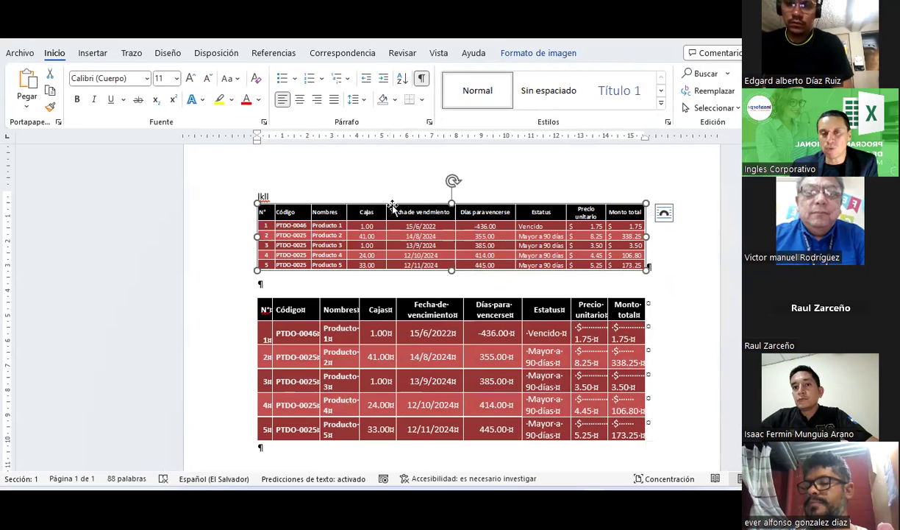
key("alt+Tab")
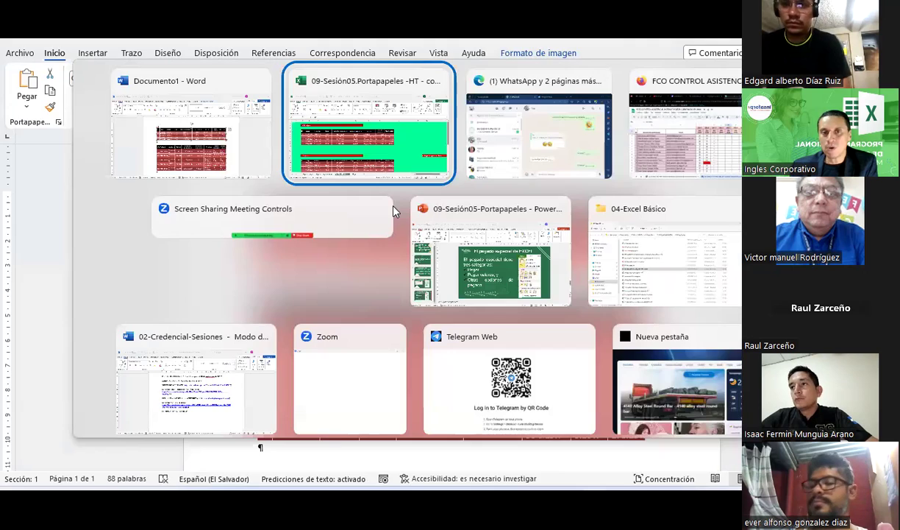
Inspect the linked formula in I18 and the pasted table picture further down
left_click(511, 412)
scroll(492, 342, "down", 3)
scroll(470, 296, "down", 3)
scroll(469, 296, "down", 4)
left_click(469, 296)
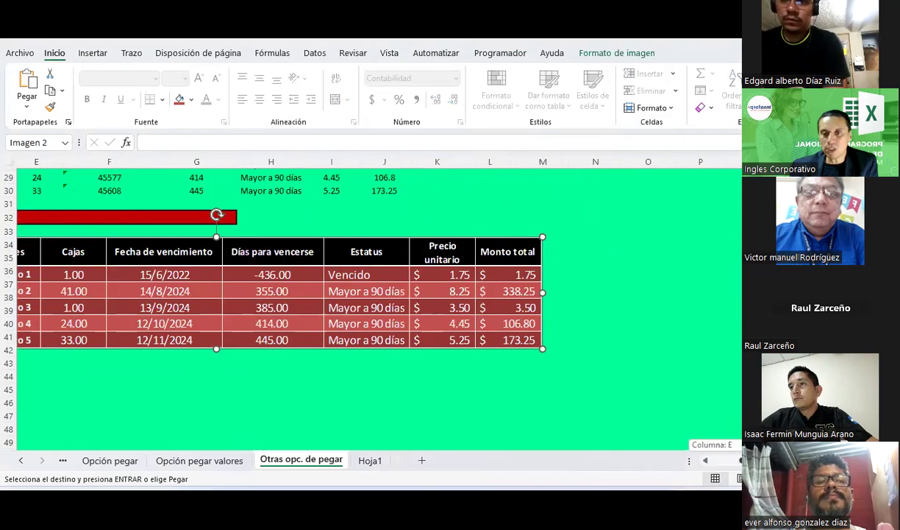
scroll(728, 388, "up", 8)
scroll(727, 384, "up", 2)
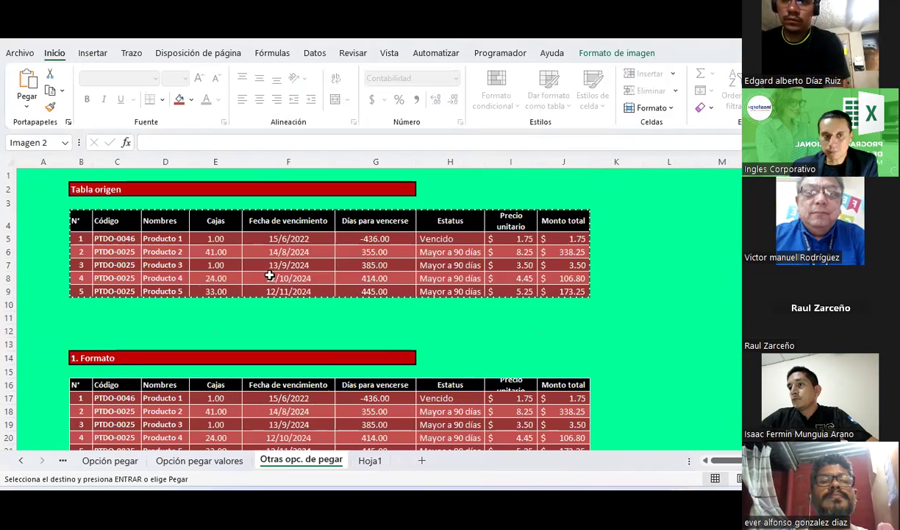
Paste the source table B4:J9 as a linked picture at N17
left_click_drag(77, 219, 562, 292)
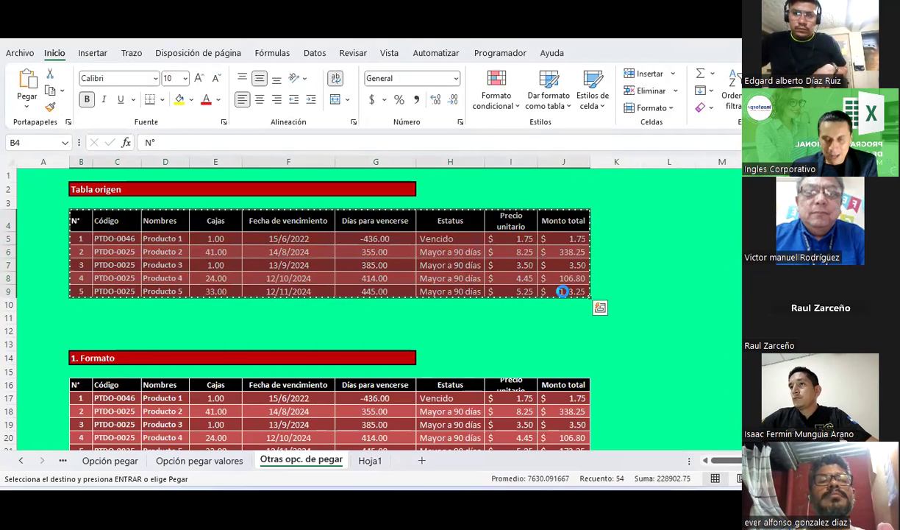
scroll(661, 394, "right", 2)
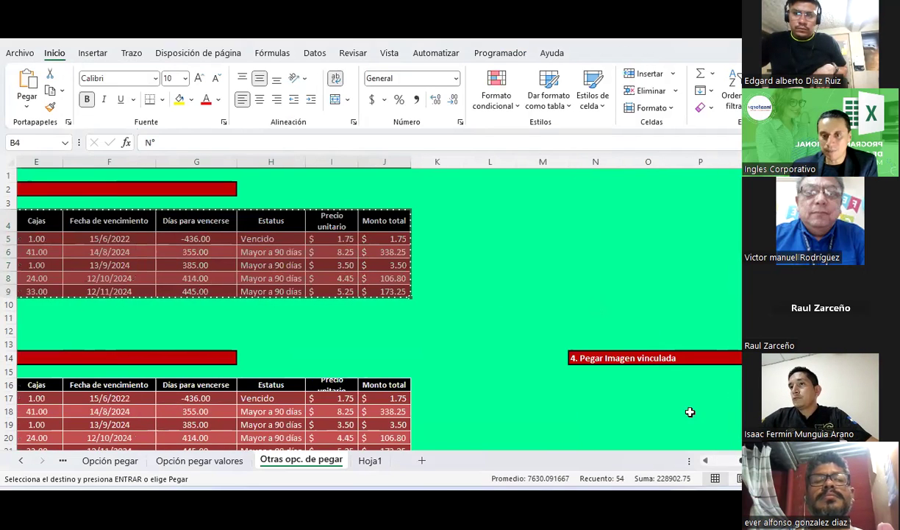
left_click(584, 393)
left_click(27, 106)
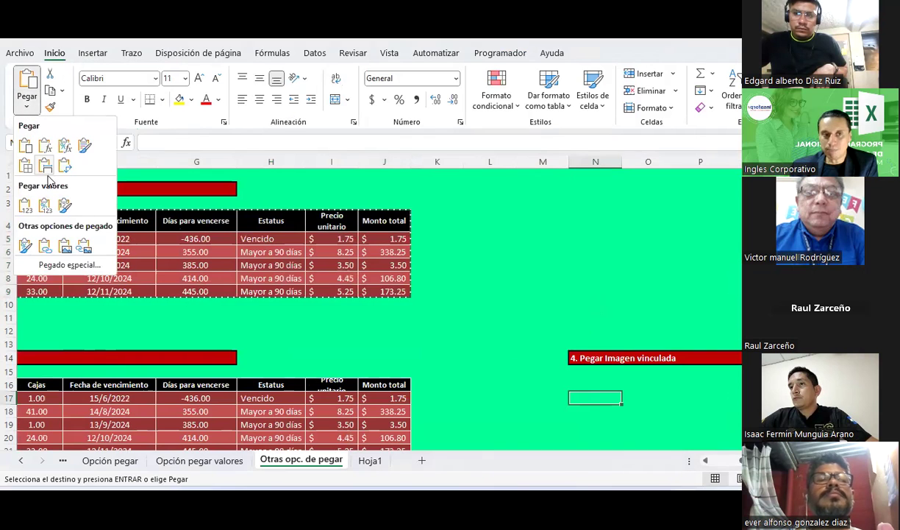
left_click(92, 254)
scroll(537, 300, "down", 3)
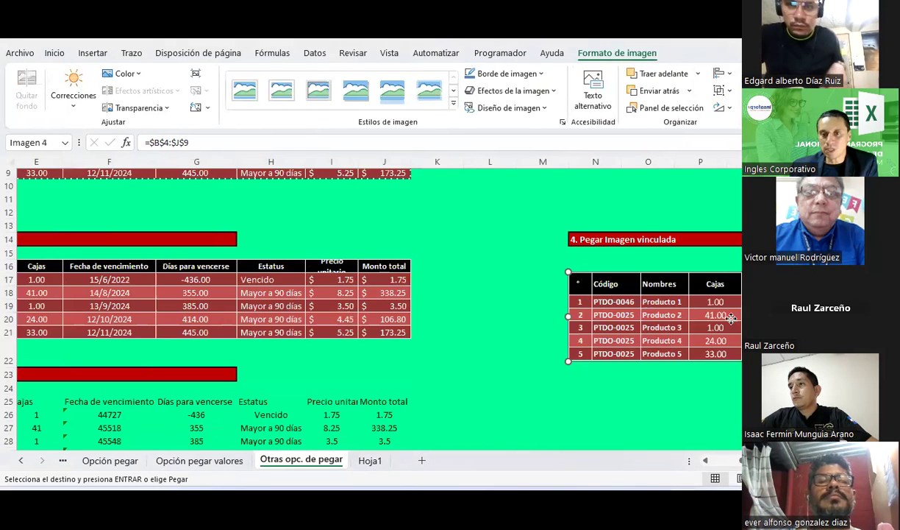
scroll(730, 317, "right", 1)
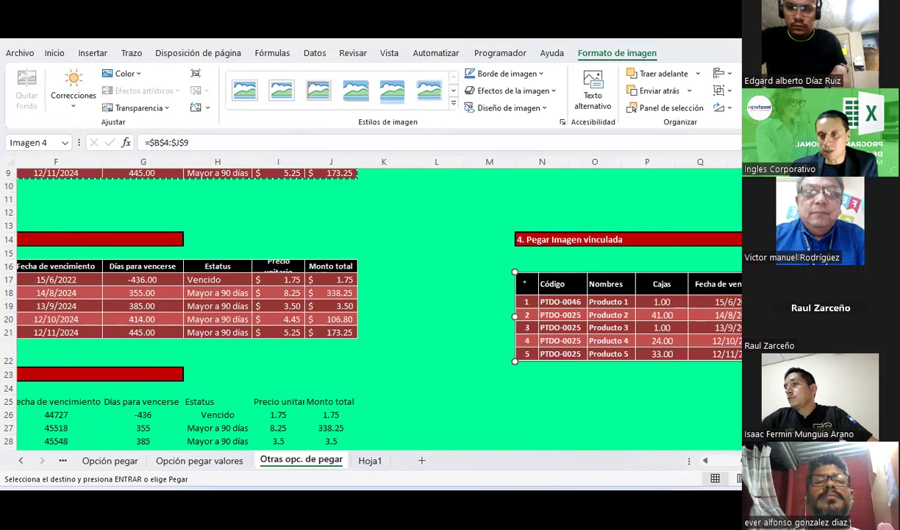
scroll(738, 335, "right", 2)
scroll(738, 335, "right", 1)
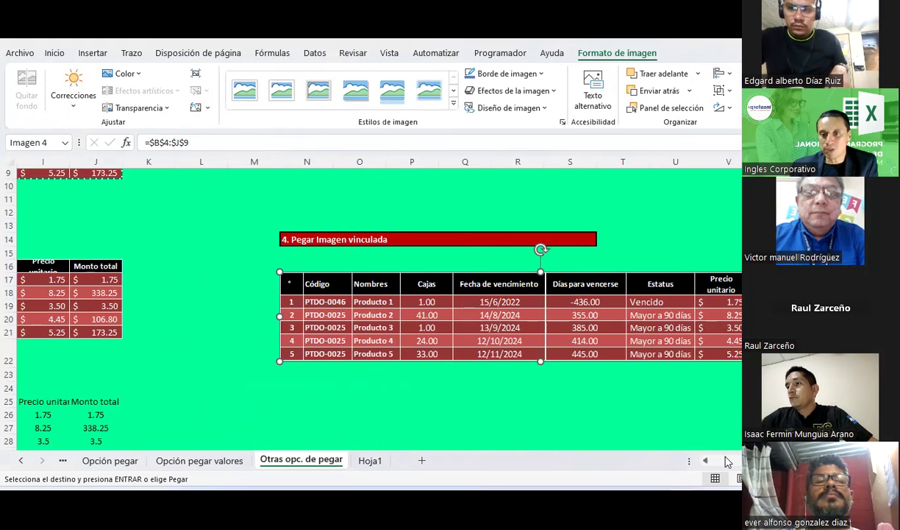
scroll(557, 335, "left", 4)
scroll(544, 323, "up", 1)
scroll(539, 316, "up", 2)
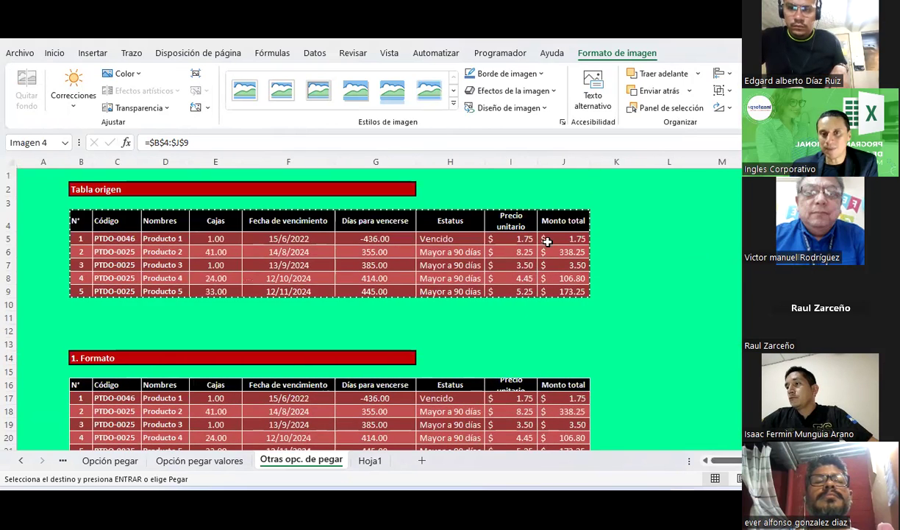
Enter 25-8-2023 in F5 and confirm the linked picture now shows 0.00 days to expiry
left_click(276, 238)
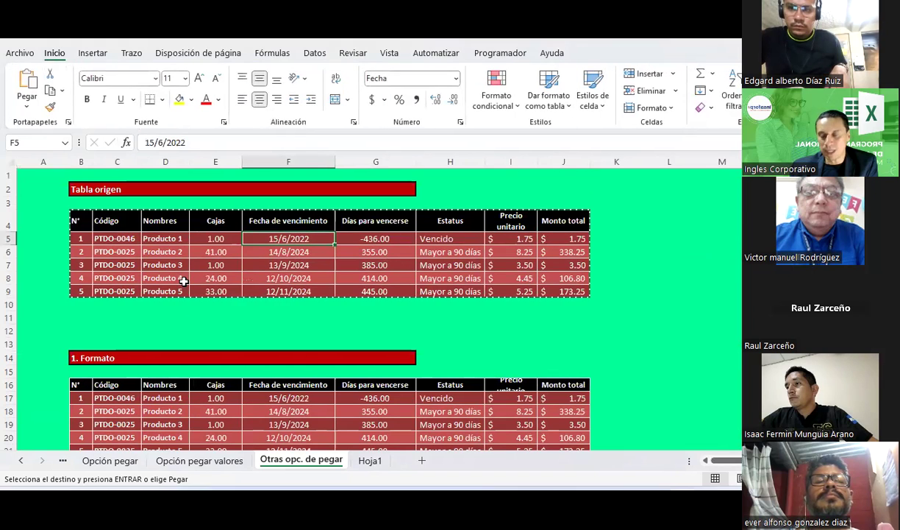
type("28-")
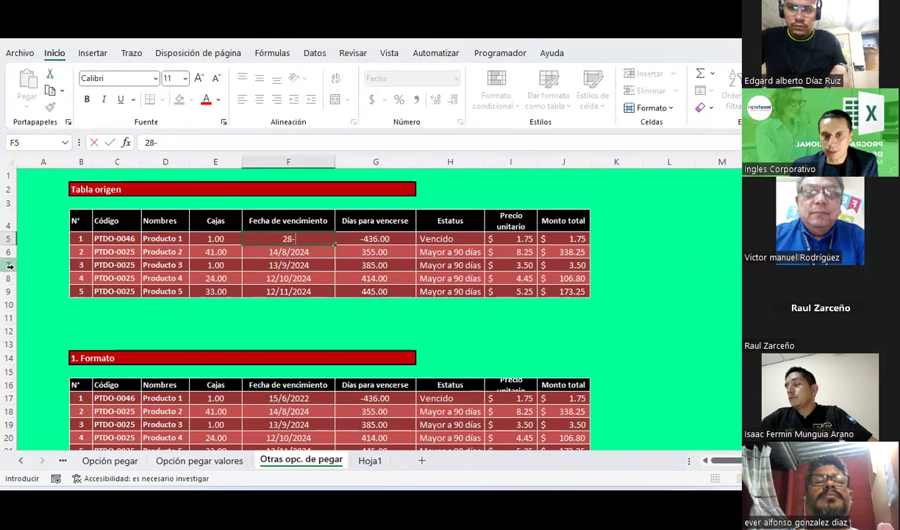
key("Escape")
type("25-")
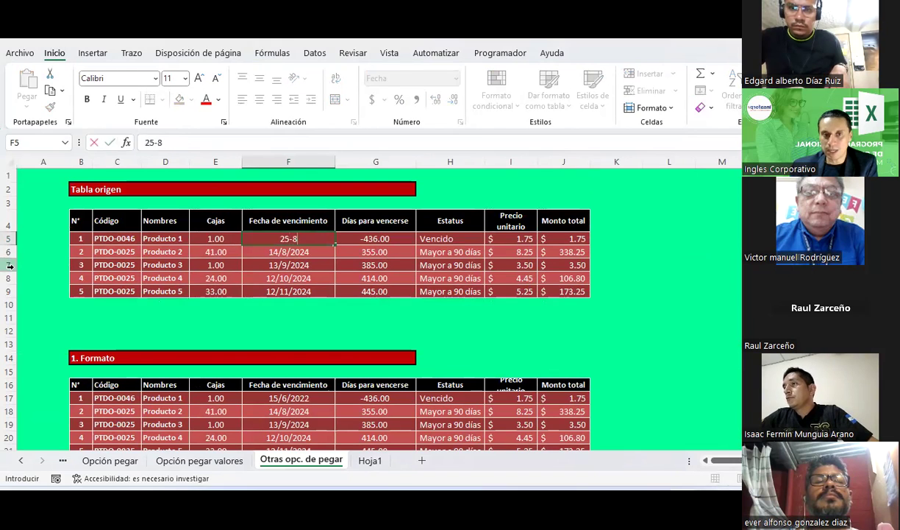
type("3")
key("Return")
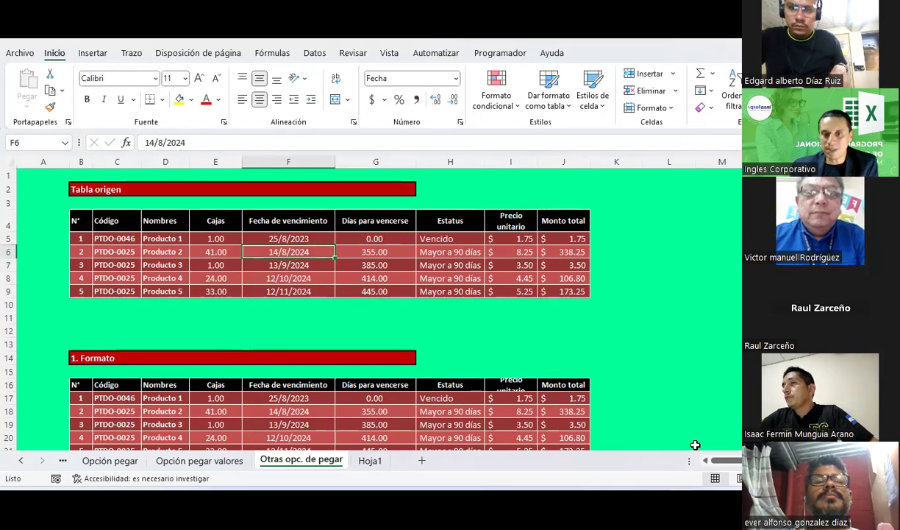
scroll(706, 398, "right", 4)
scroll(714, 368, "right", 4)
scroll(682, 345, "down", 2)
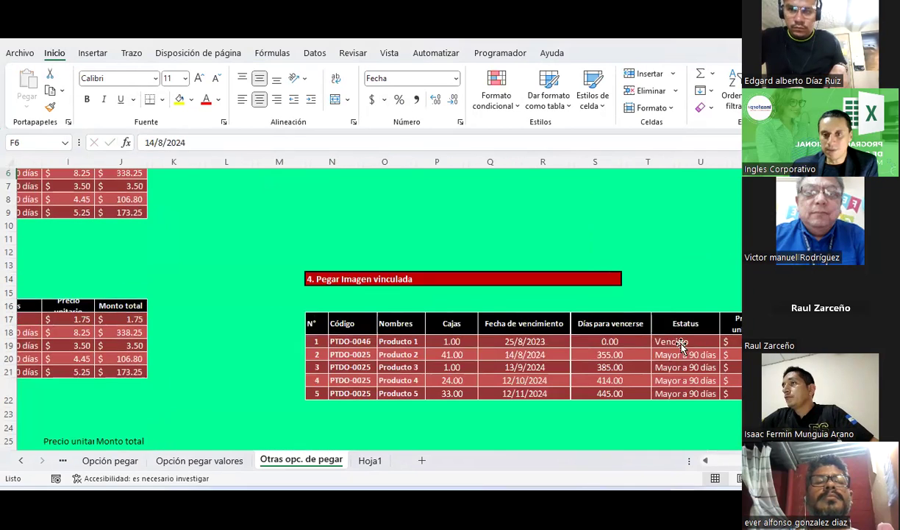
left_click(526, 355)
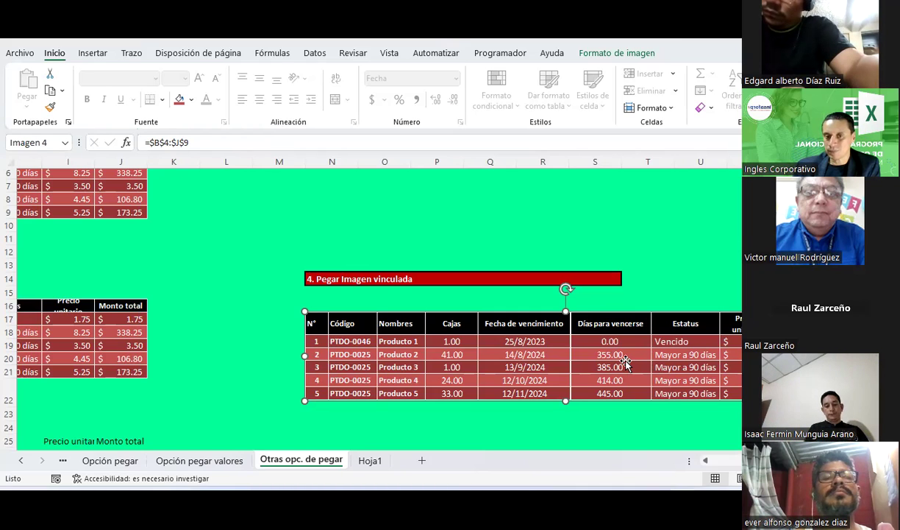
Add a new sheet Hoja2 and copy the source table B4:J9 from Otras opc. de pegar
left_click(424, 461)
left_click(169, 214)
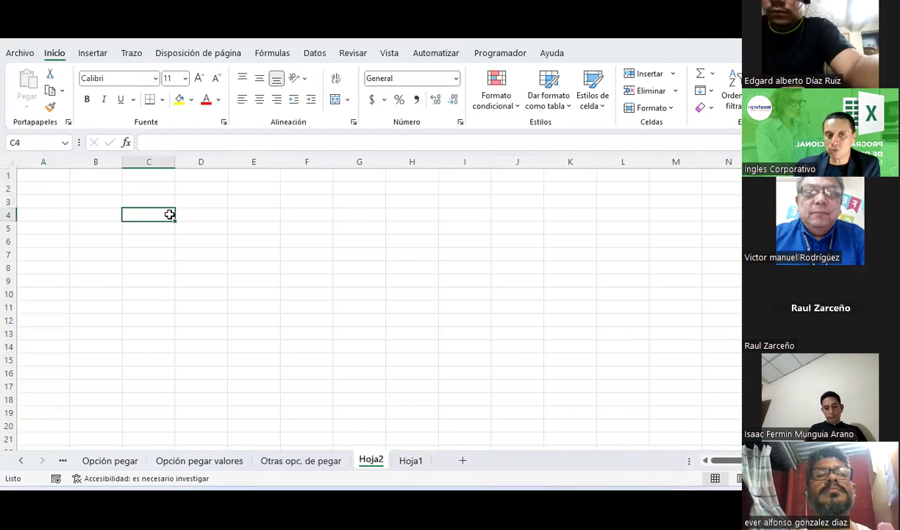
left_click(324, 460)
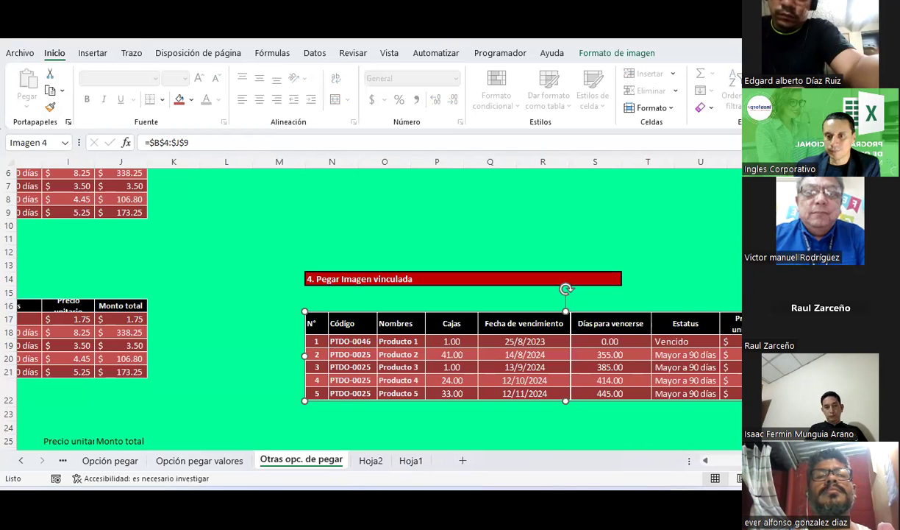
scroll(84, 201, "left", 3)
scroll(84, 201, "up", 2)
left_click_drag(75, 218, 587, 293)
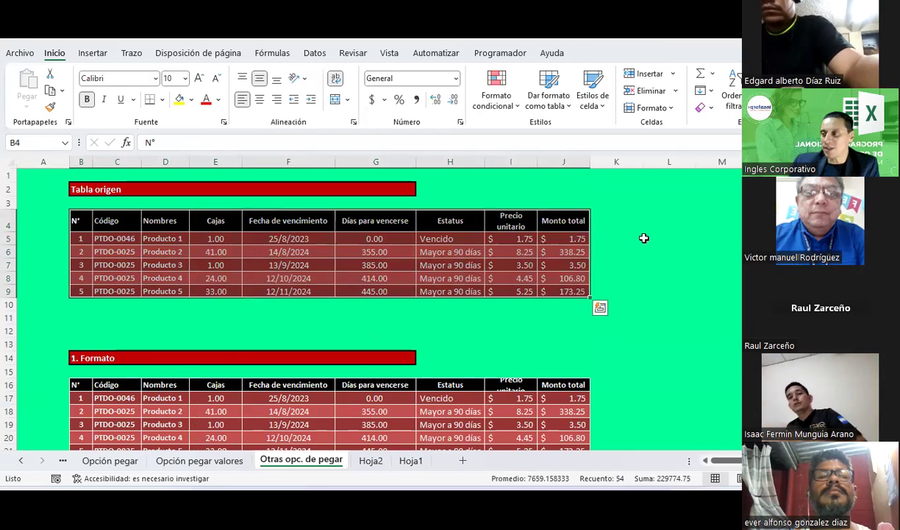
left_click(50, 90)
Paste the table as a linked picture at C4 on Hoja2 and compare with the source sheet
left_click(411, 462)
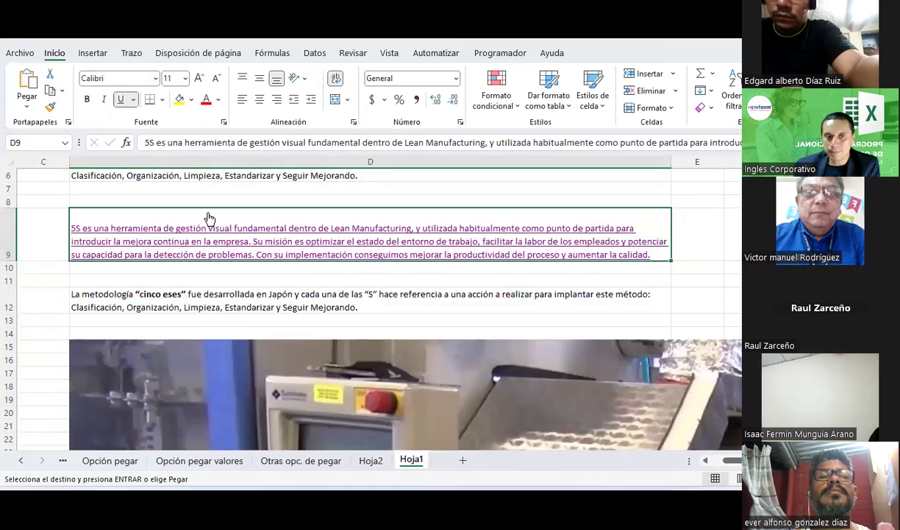
key("ctrl+Page_Up")
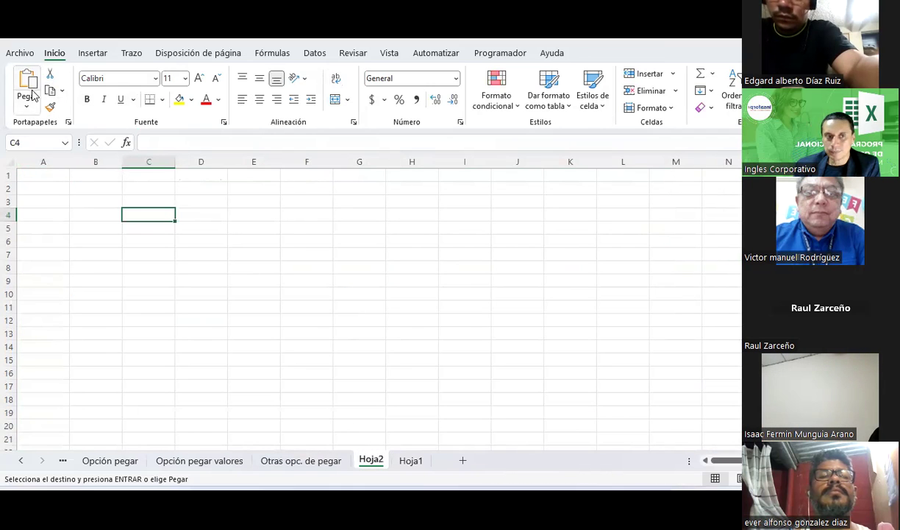
left_click(32, 97)
left_click(85, 248)
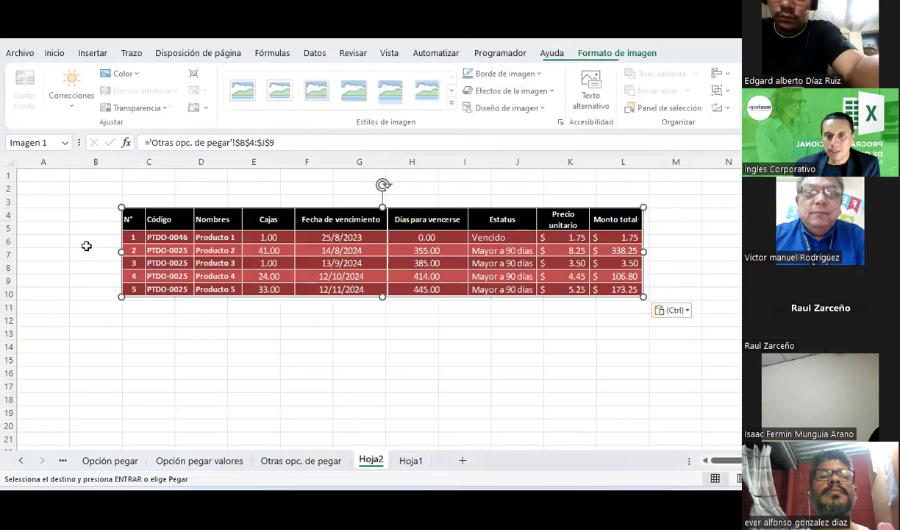
left_click(309, 461)
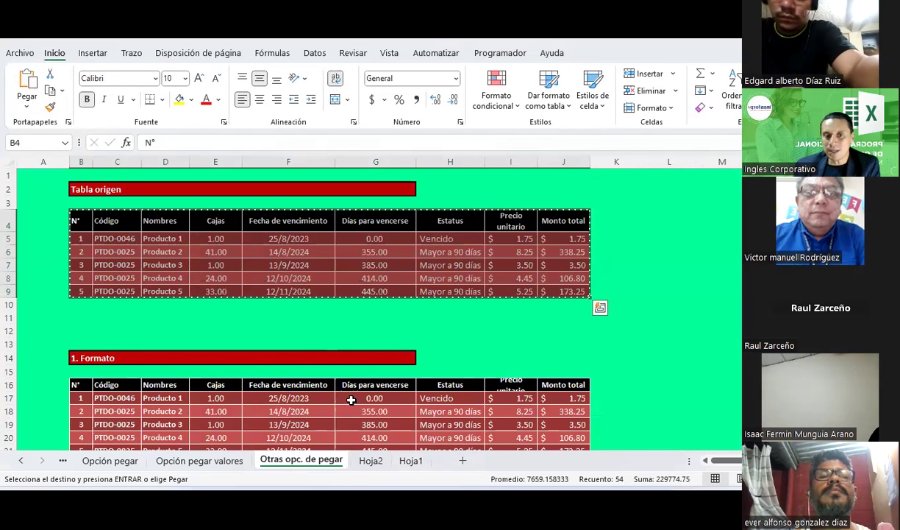
left_click(411, 461)
left_click(371, 461)
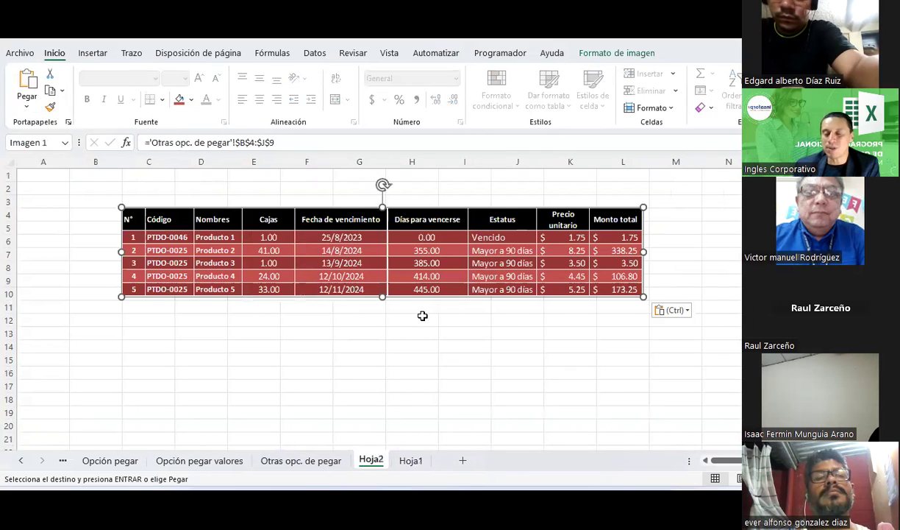
left_click(313, 460)
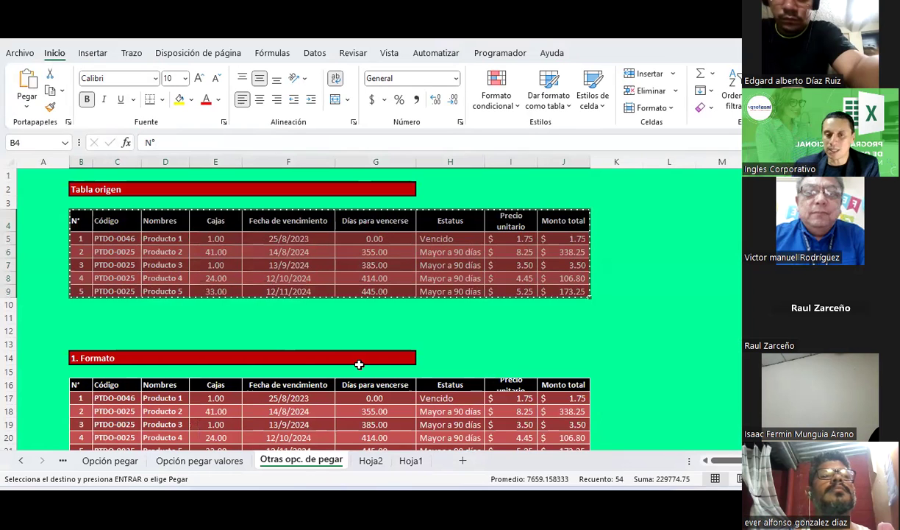
Show Hoja2, whose linked picture lists Producto 1 expiring 25/8/2023 as Vencido
left_click(411, 461)
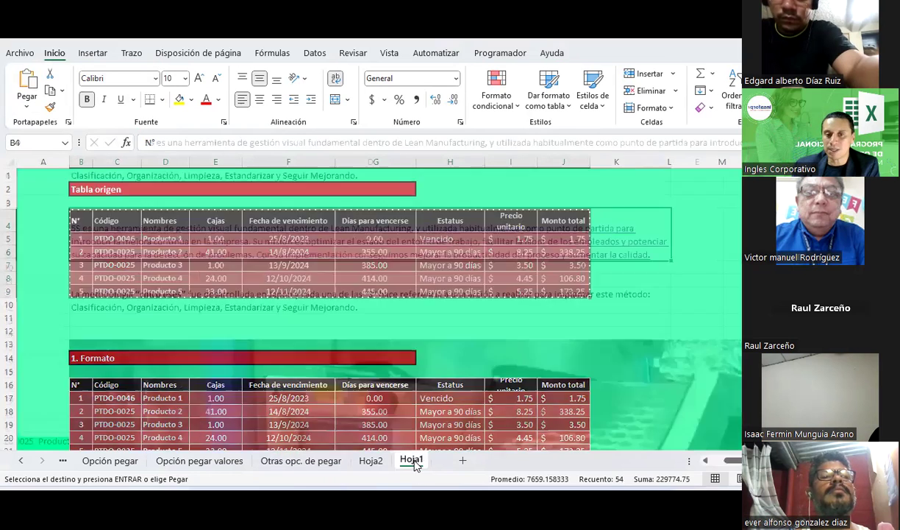
left_click(369, 460)
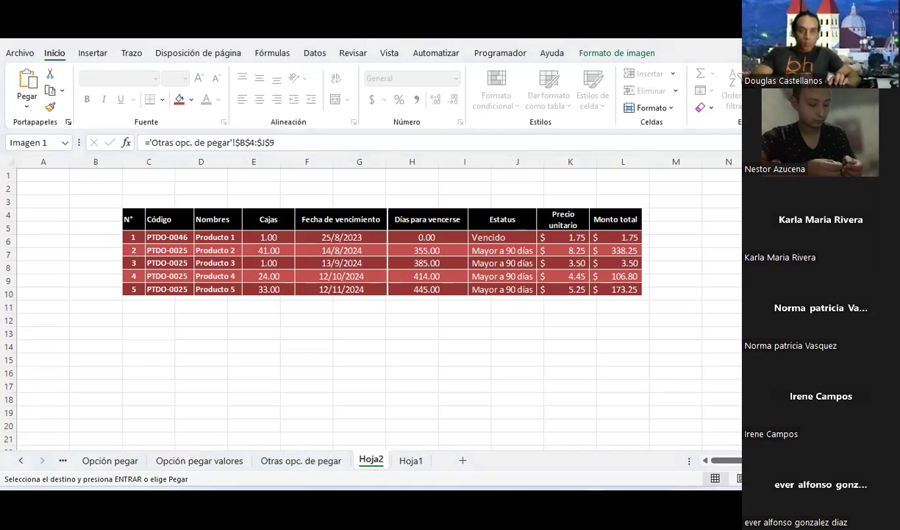
Switch to the Google Sheets attendance file and select A30 in the last participant row
key("alt+Tab")
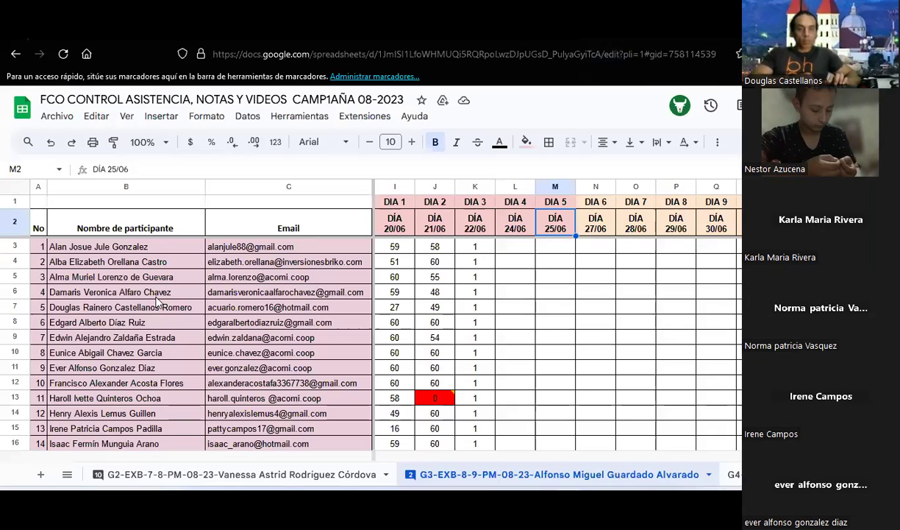
scroll(155, 301, "down", 10)
scroll(156, 302, "up", 5)
scroll(155, 305, "up", 2)
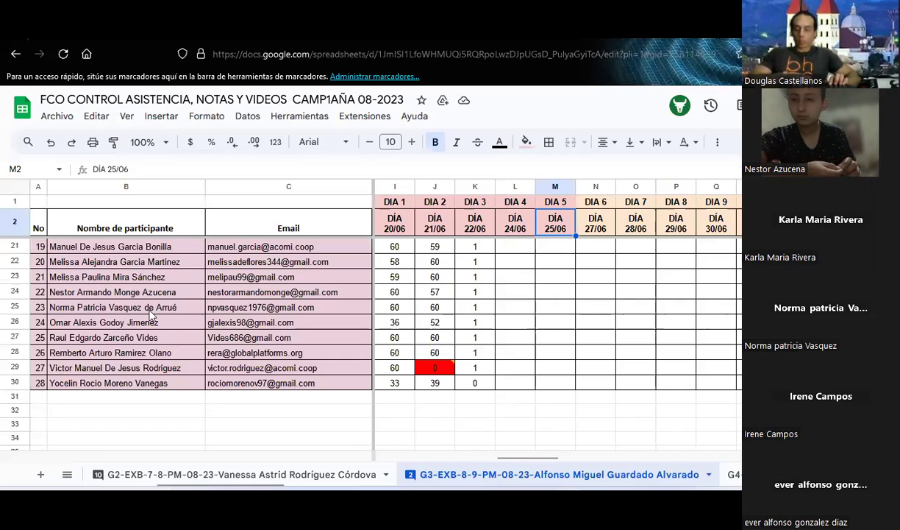
left_click(43, 380)
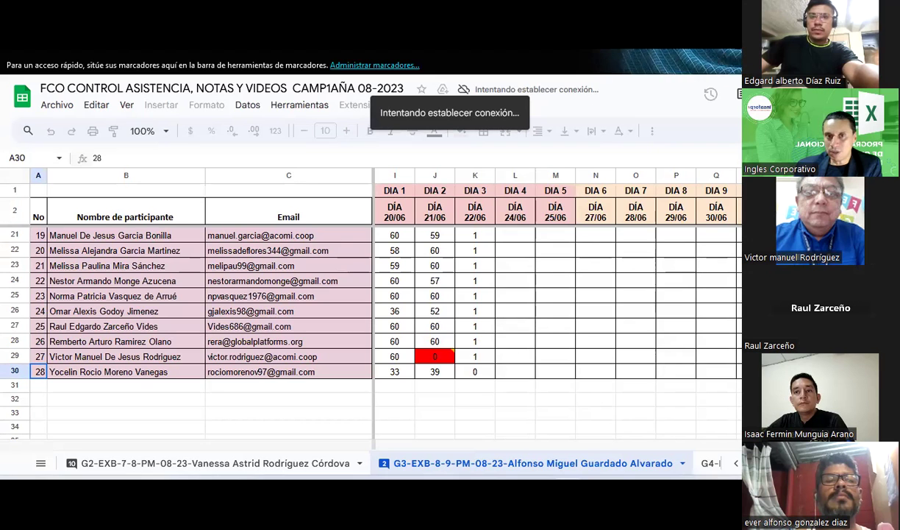
Switch to the LMS gradebook tab and scroll to the Libro de Calificaciones header
key("ctrl+Tab")
scroll(346, 273, "down", 3)
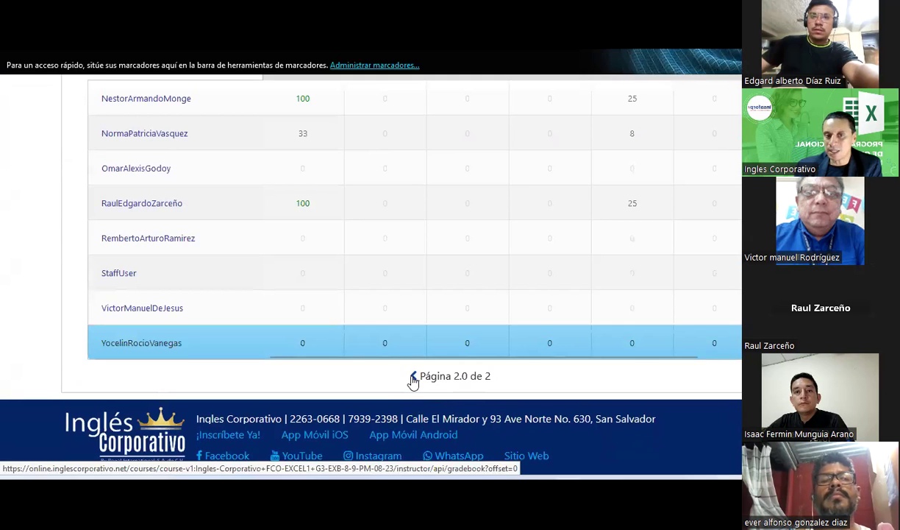
scroll(326, 275, "up", 3)
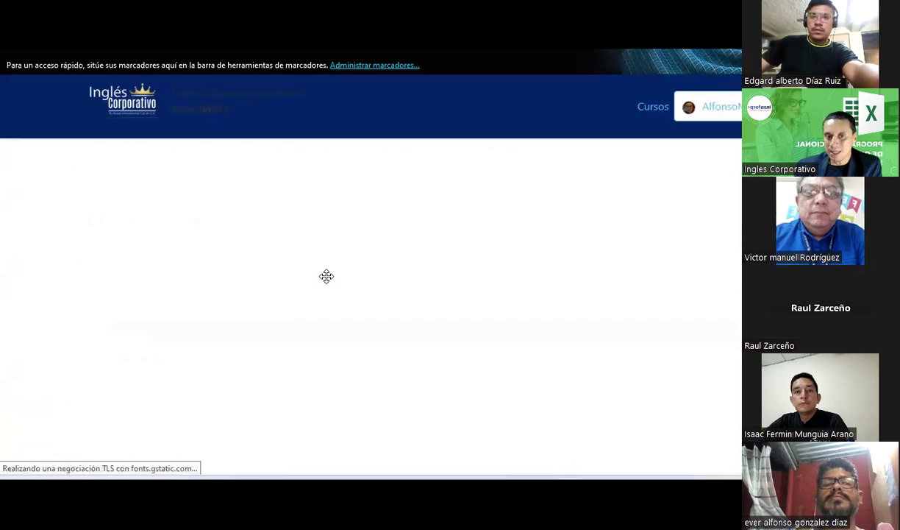